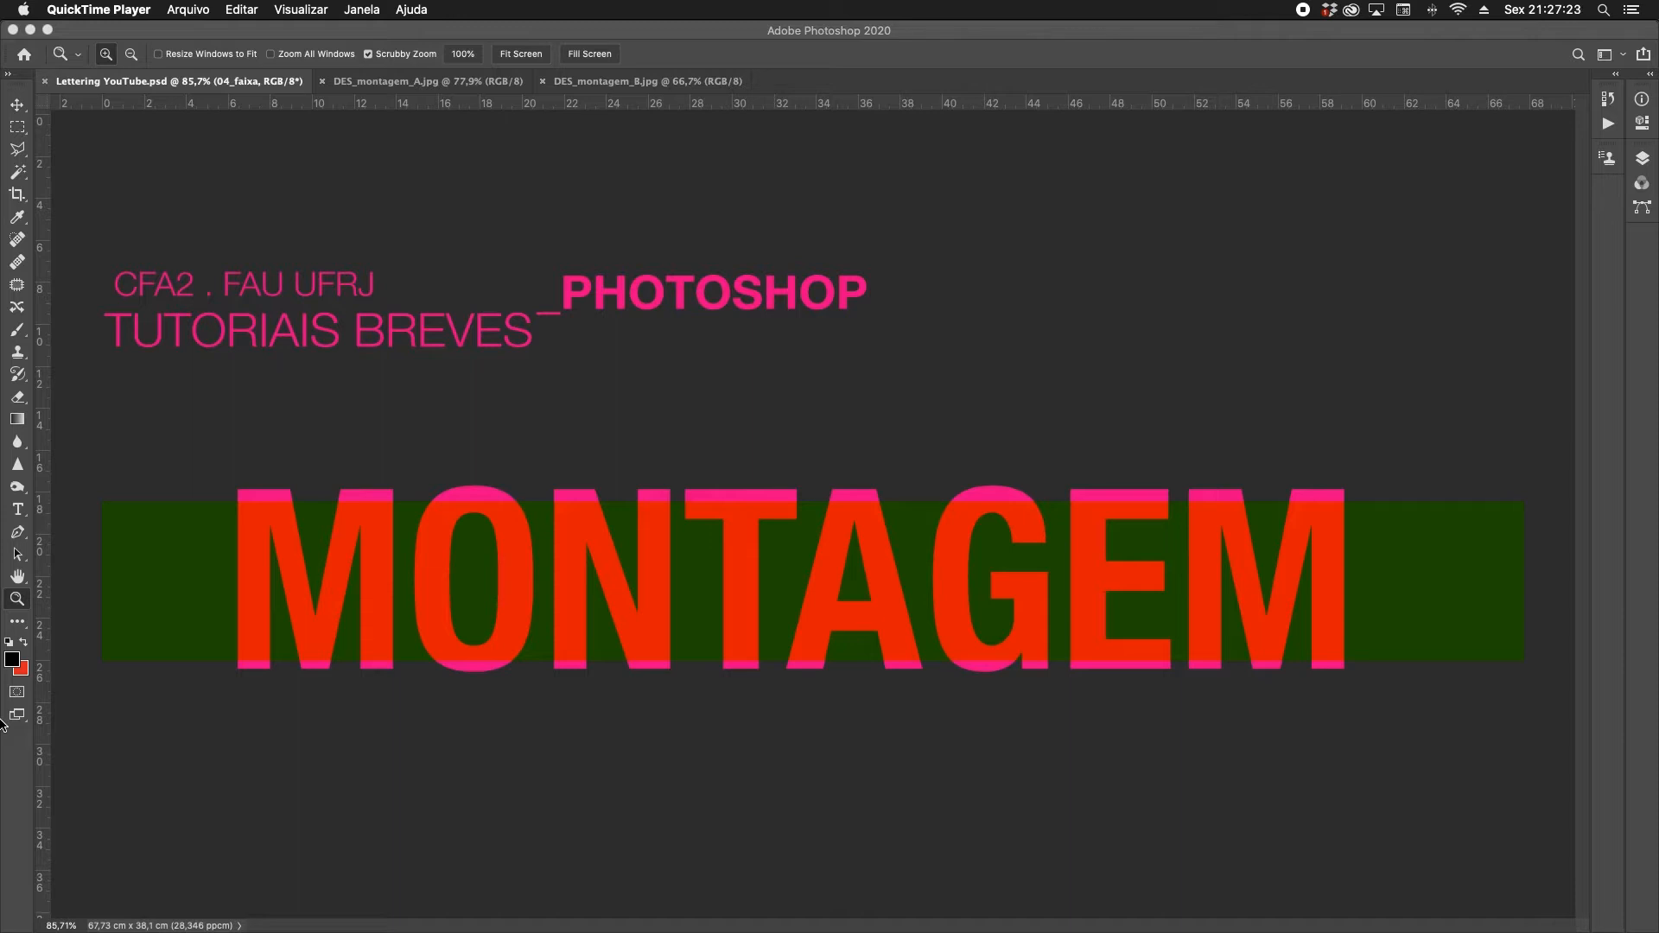
View the DES_montagem_A.jpg and DES_montagem_B.jpg floor plan scans and clear the selection in DES_montagem_B.jpg.
{"action": "left_click", "coordinate": [433, 84]}
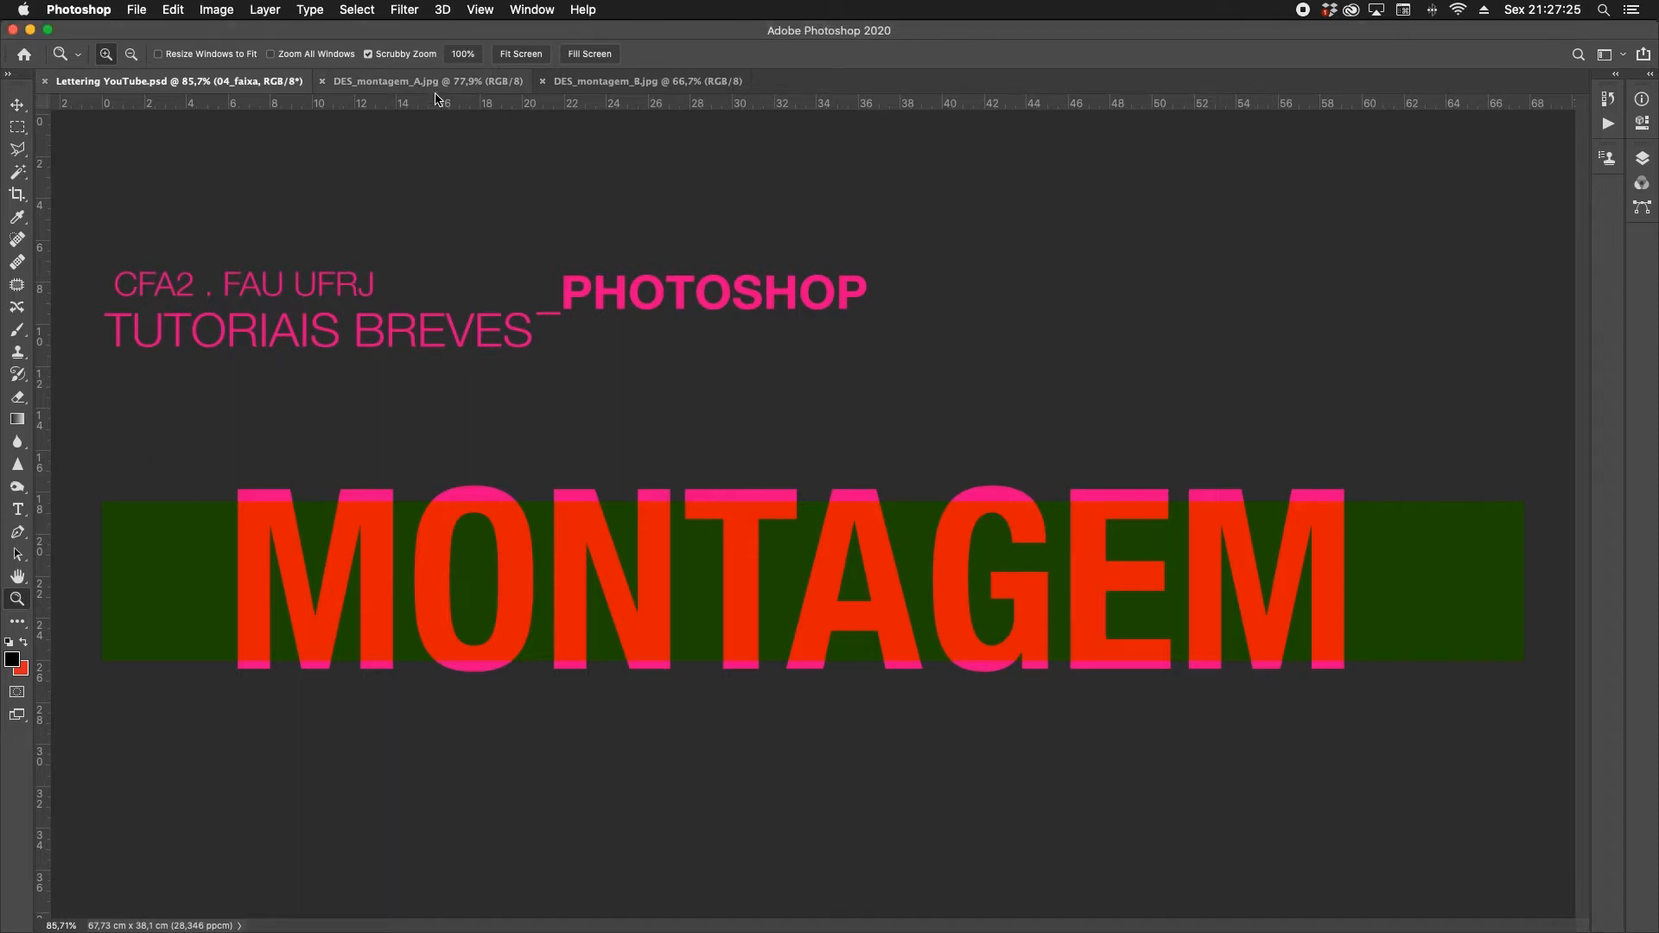
{"action": "left_click", "coordinate": [449, 84]}
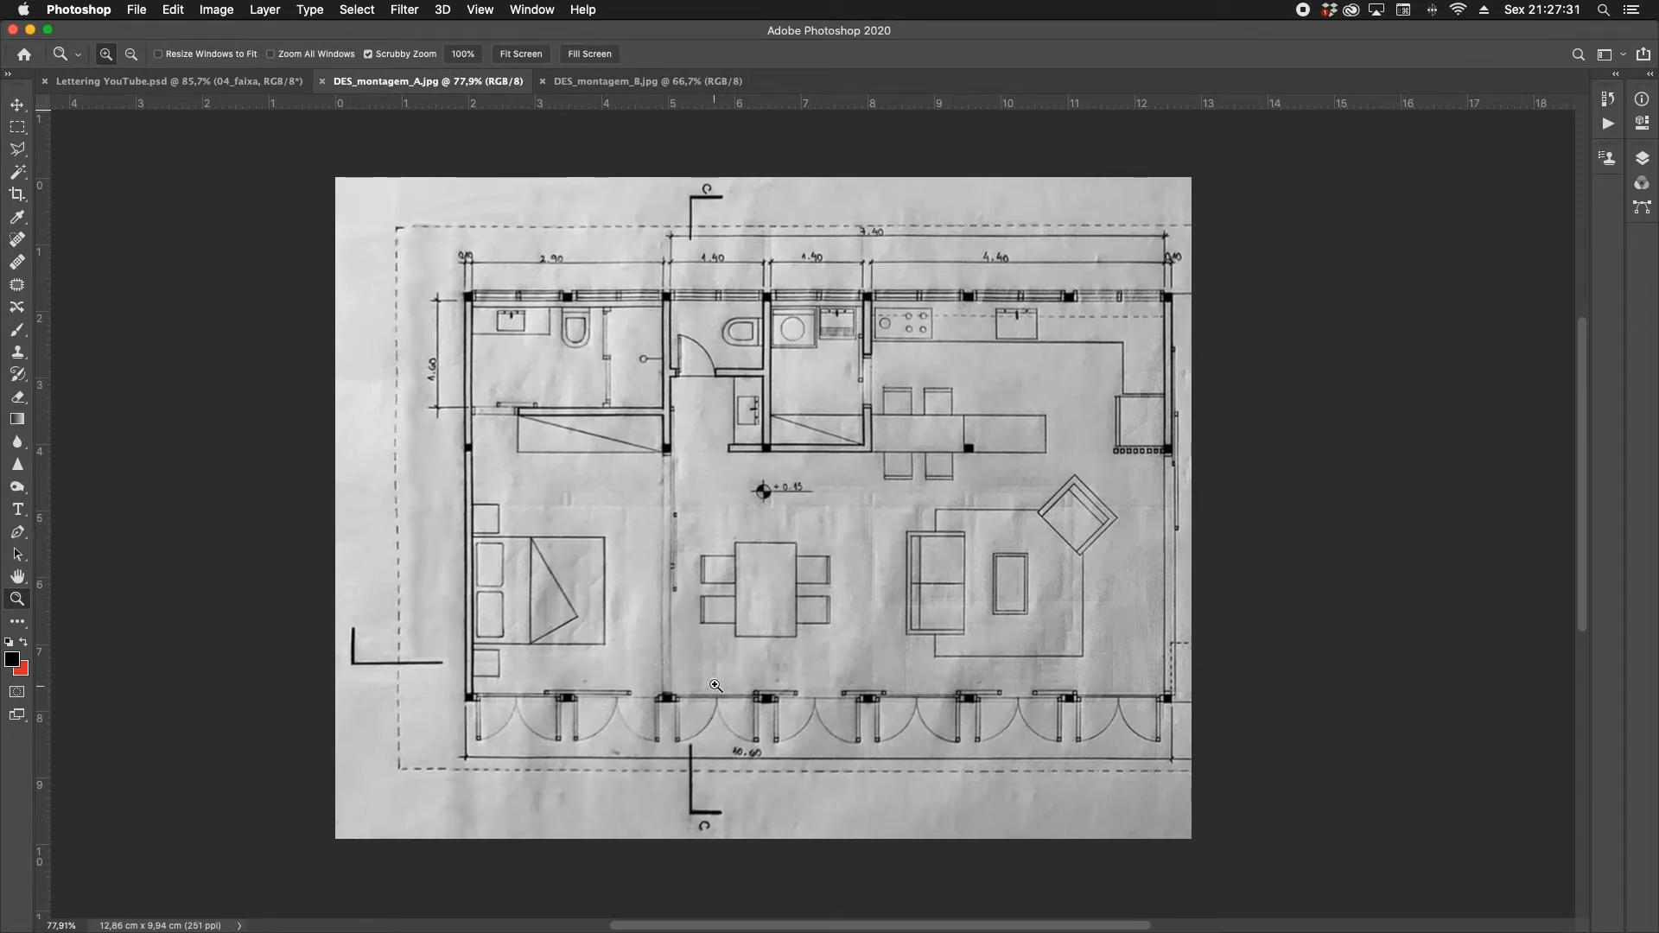
{"action": "scroll", "coordinate": [913, 664], "scroll_direction": "right", "scroll_amount": 2}
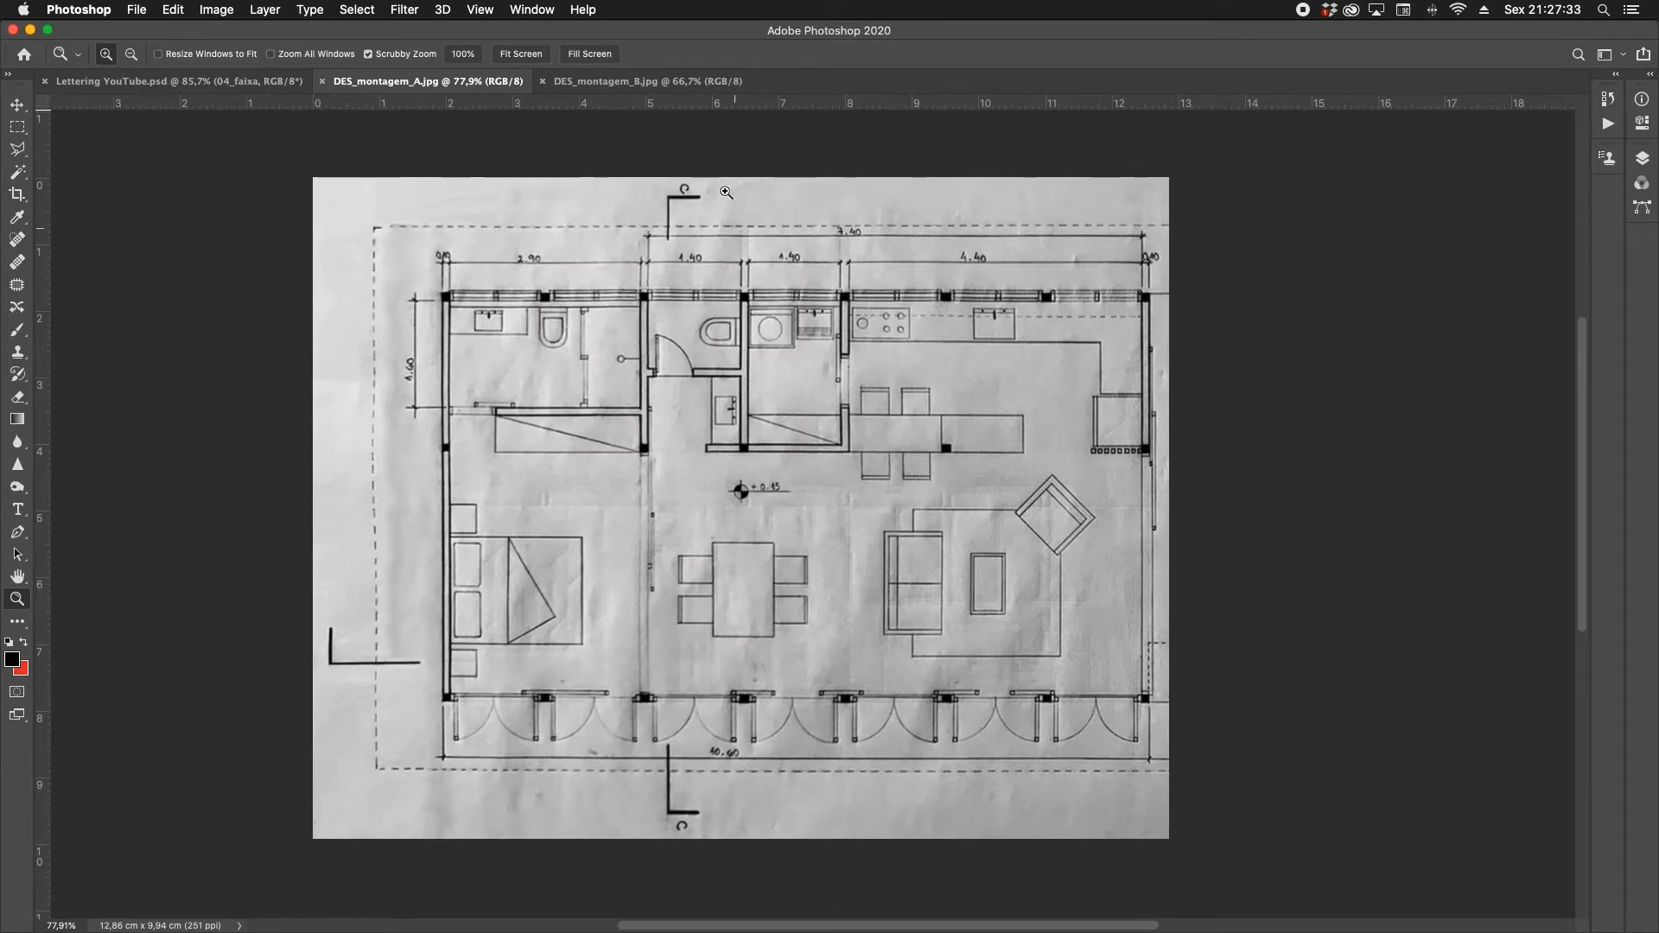
{"action": "left_click", "coordinate": [657, 83]}
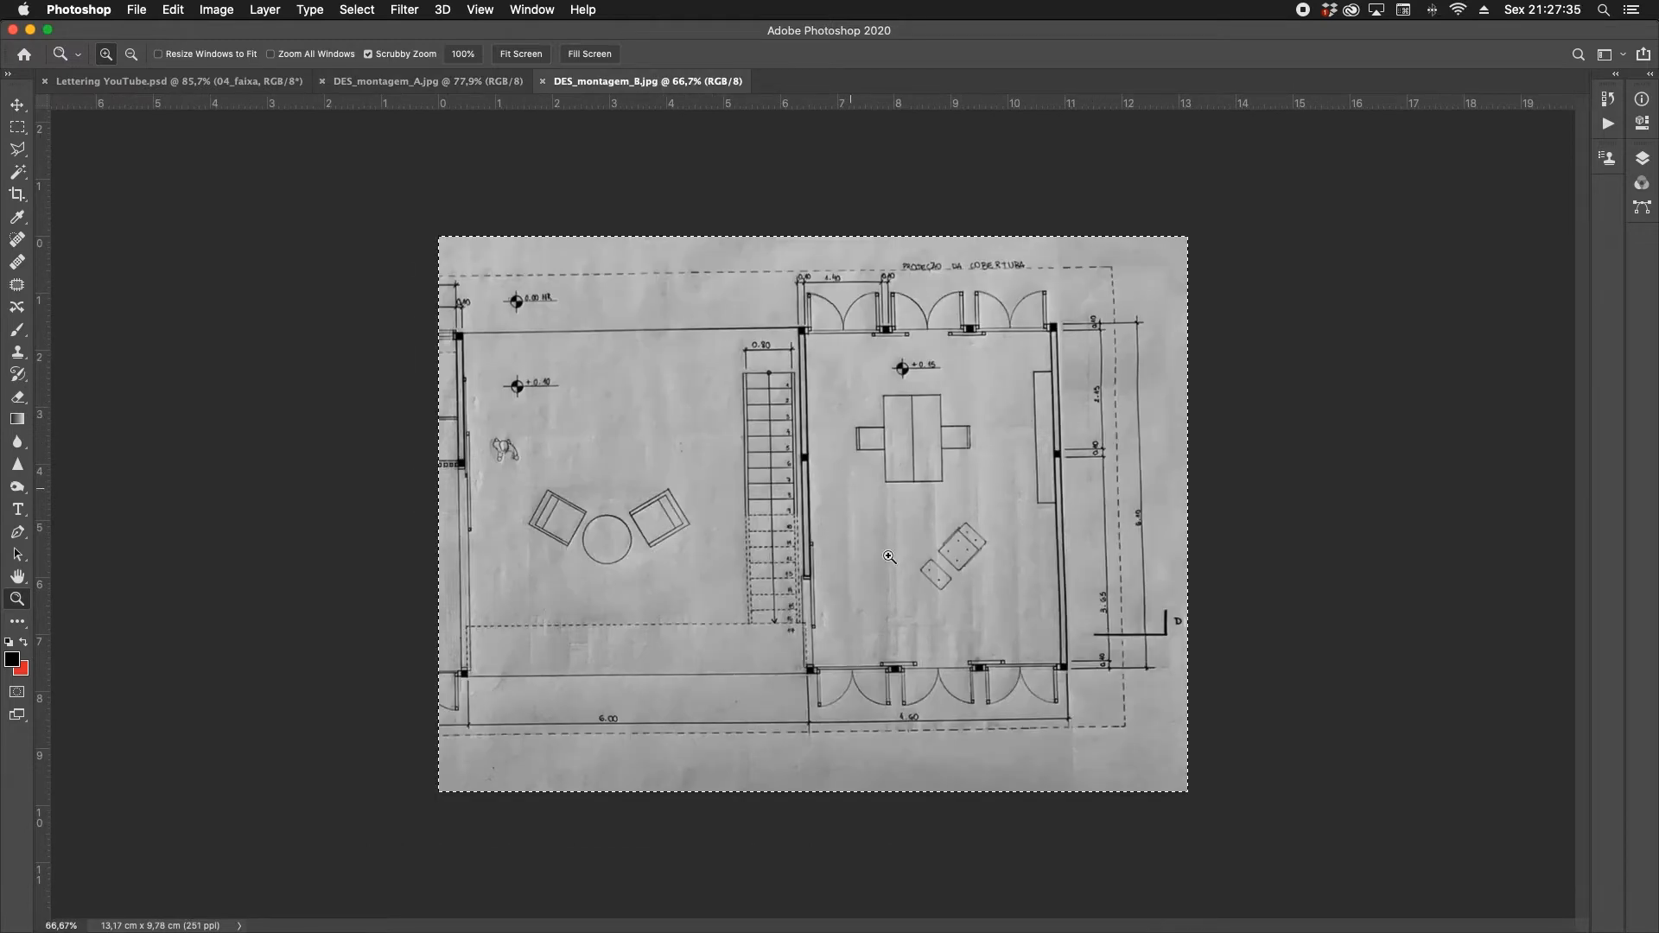
{"action": "key", "text": "super+d"}
Enlarge the canvas of DES_montagem_A.jpg to 27 cm wide by 12 cm high, anchoring the image at the middle left.
{"action": "left_click", "coordinate": [394, 81]}
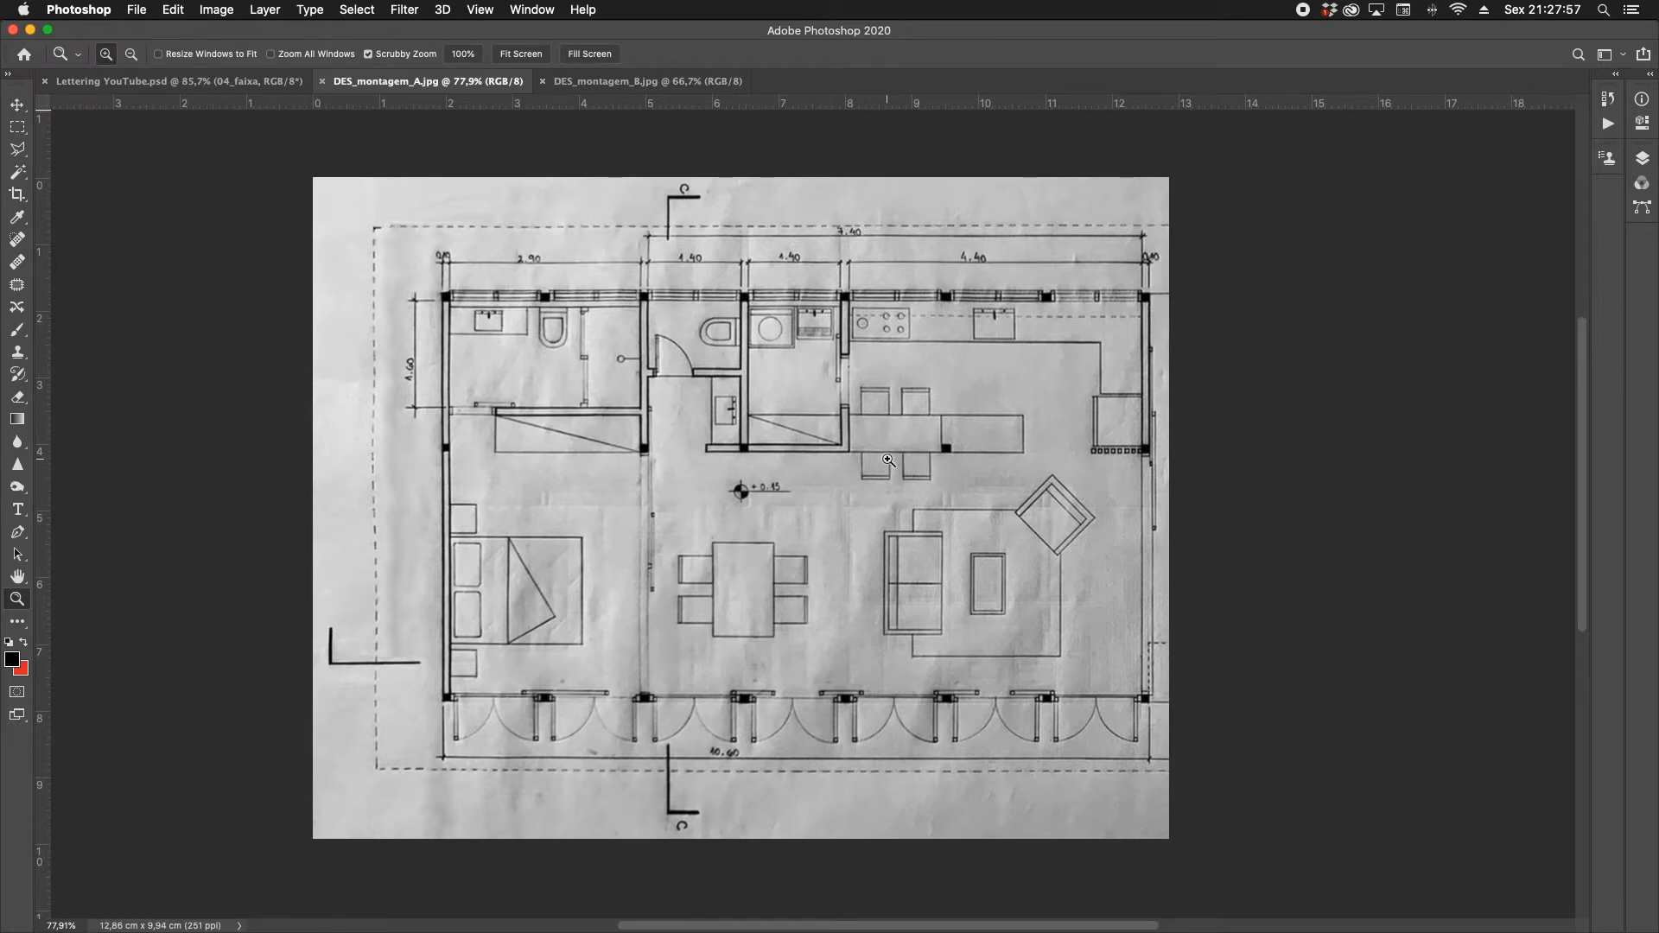
{"action": "scroll", "coordinate": [778, 501], "scroll_direction": "left", "scroll_amount": 3}
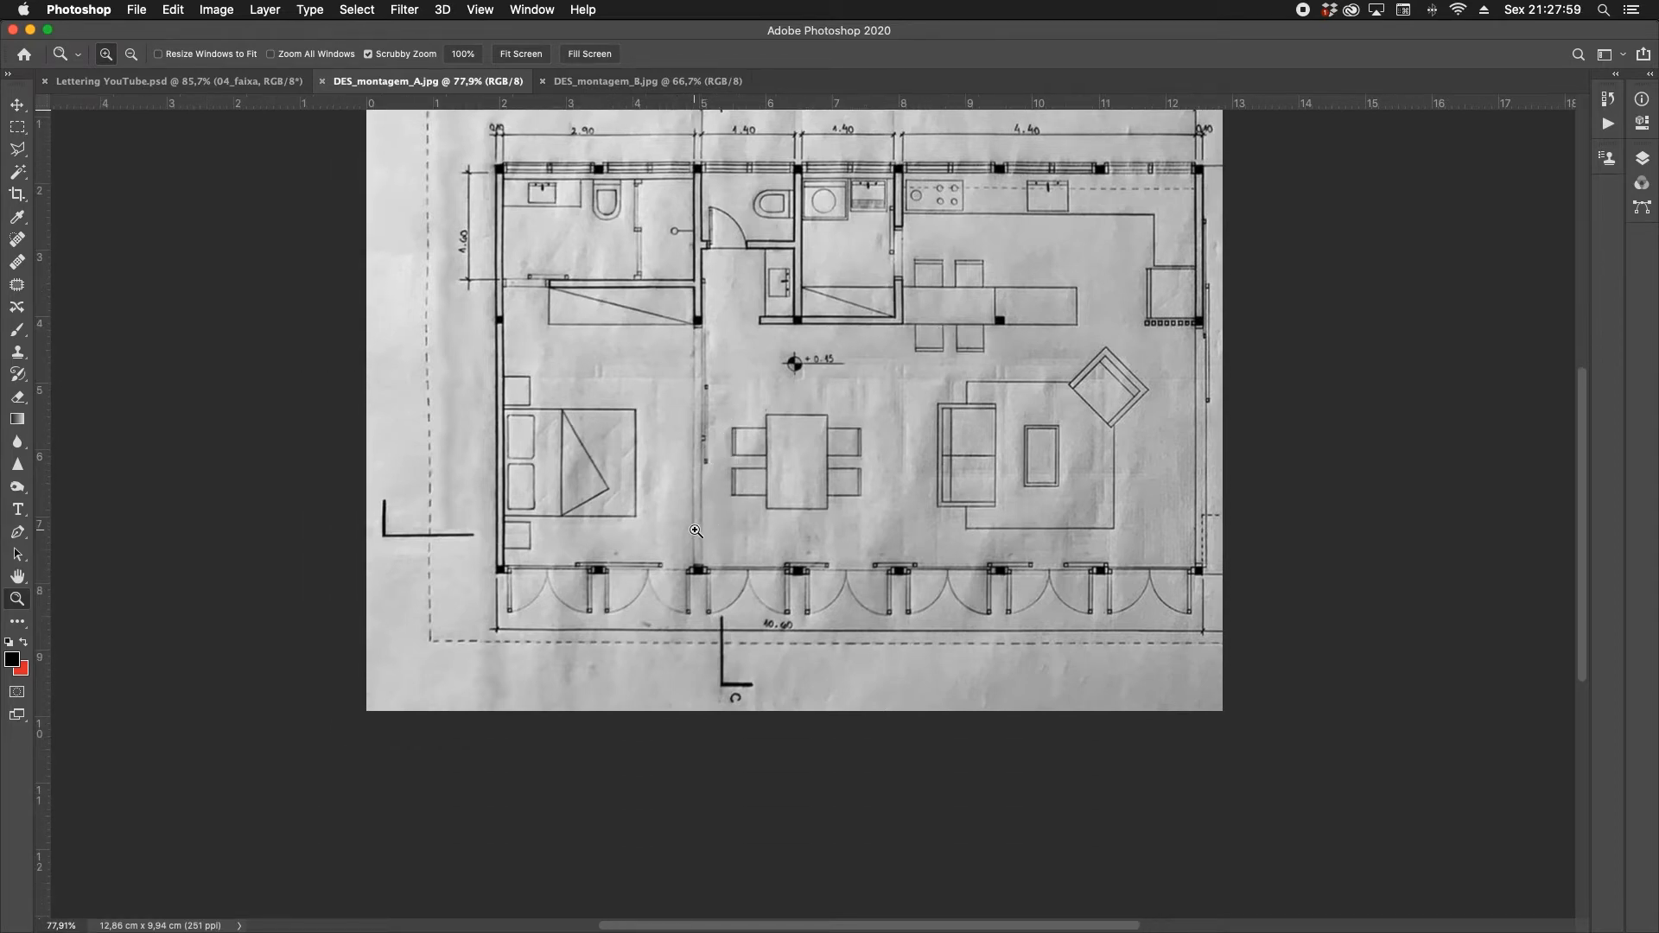
{"action": "scroll", "coordinate": [696, 531], "scroll_direction": "right", "scroll_amount": 3}
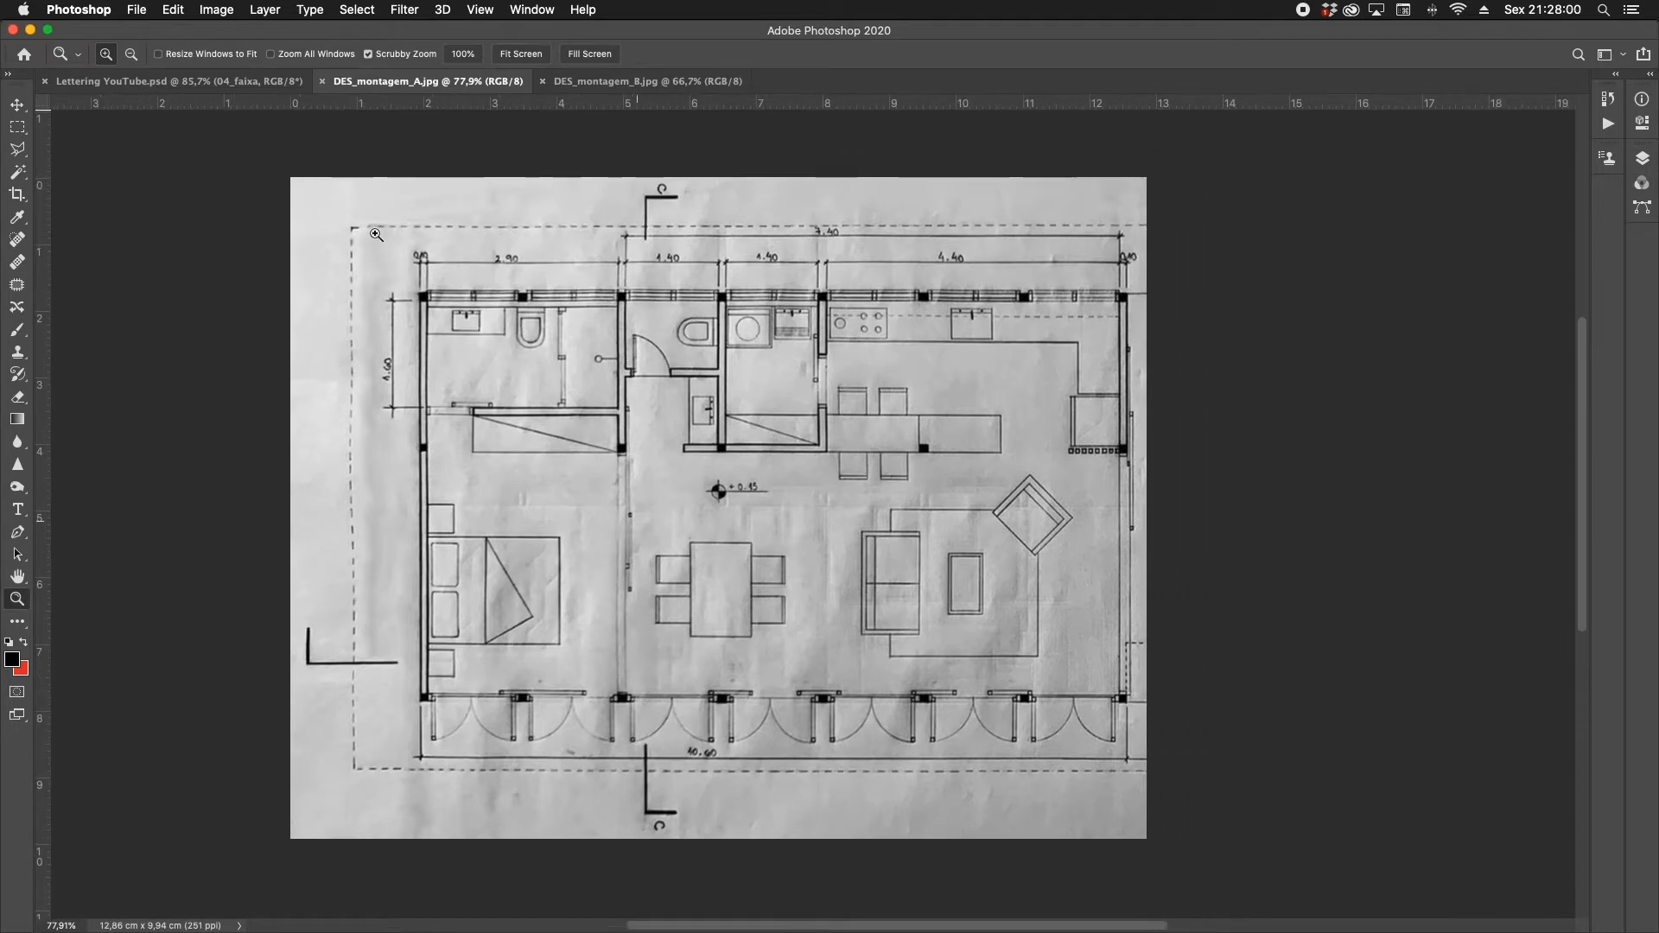
{"action": "left_click", "coordinate": [216, 10]}
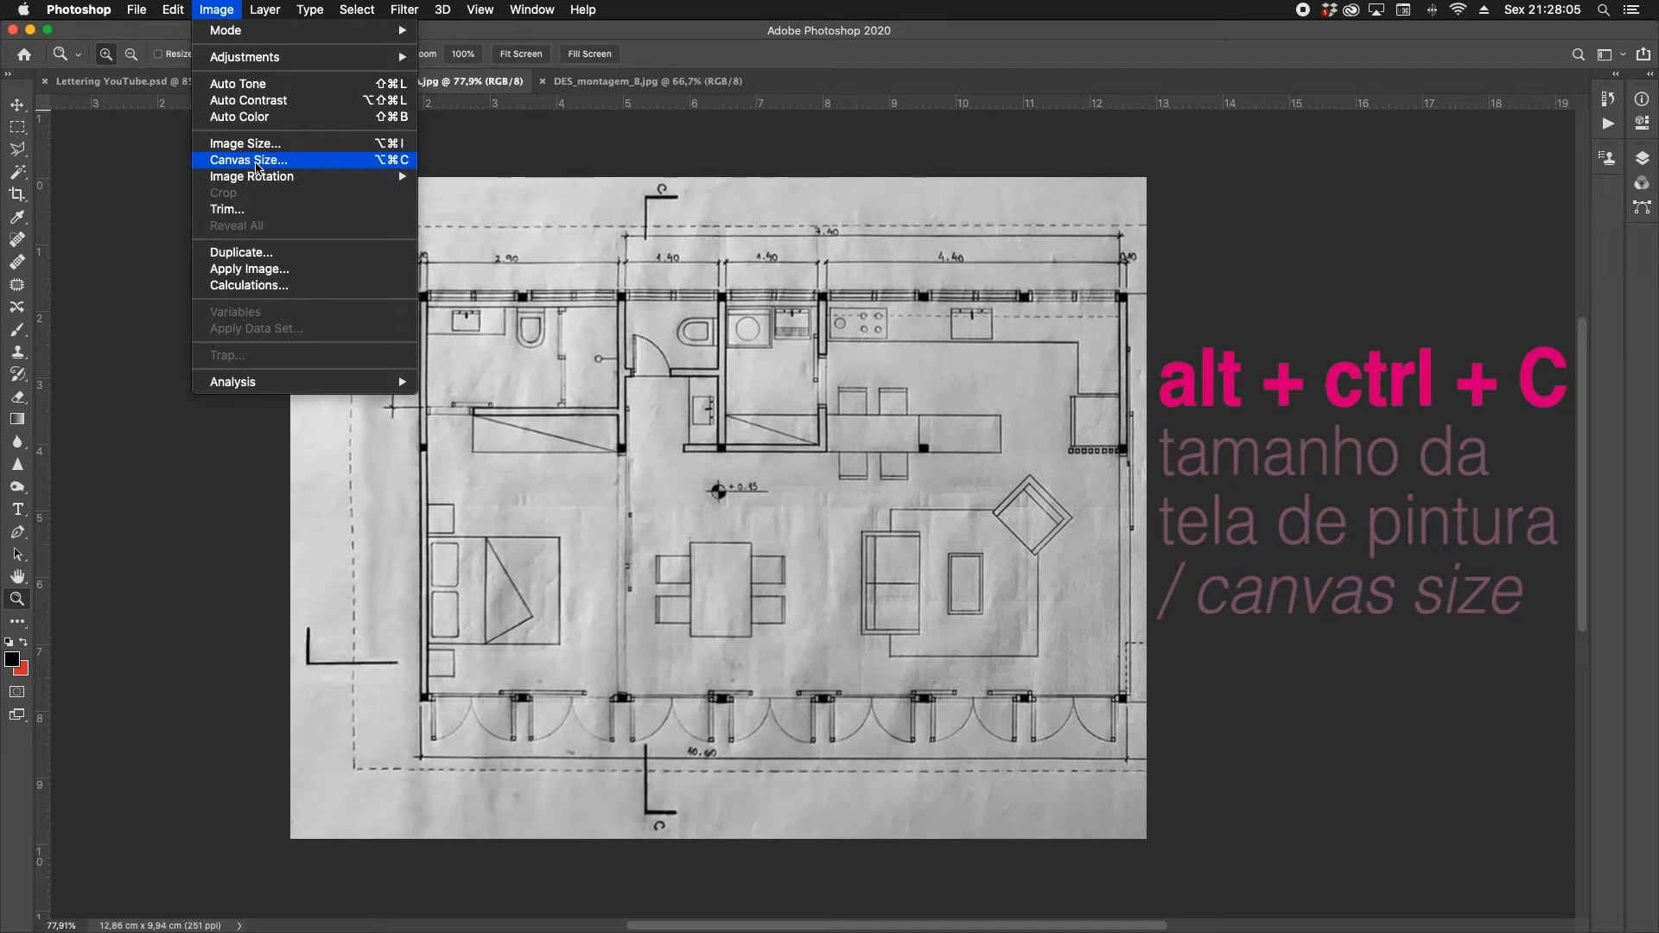
{"action": "left_click", "coordinate": [257, 161]}
{"action": "left_click", "coordinate": [316, 474]}
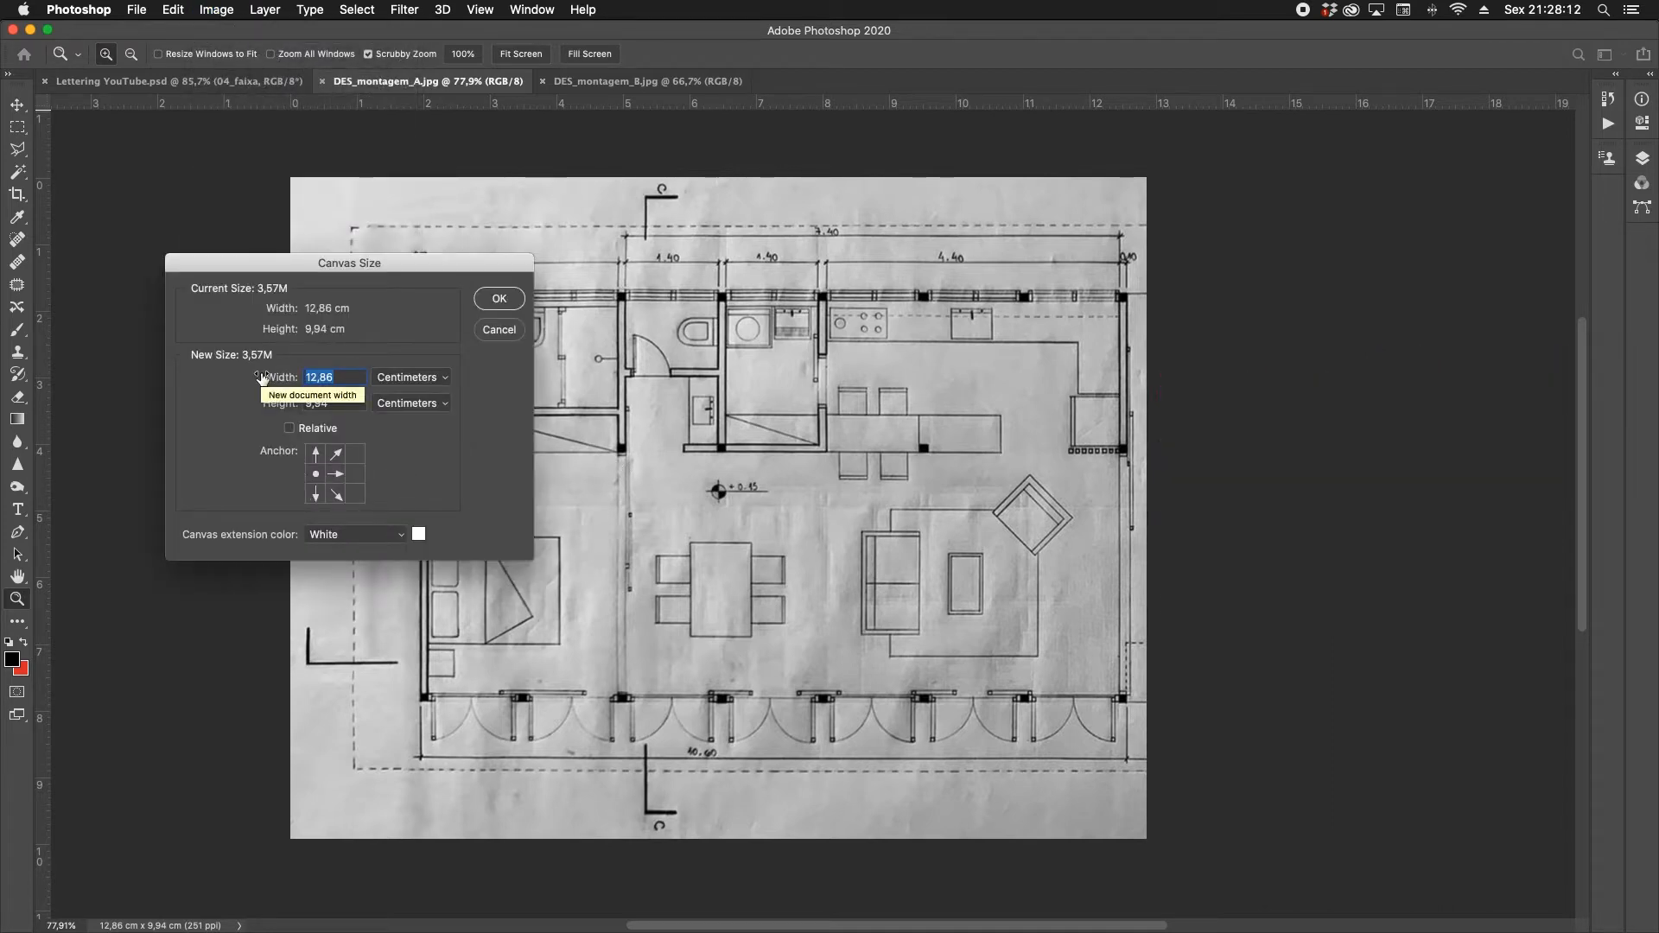
{"action": "type", "text": "27"}
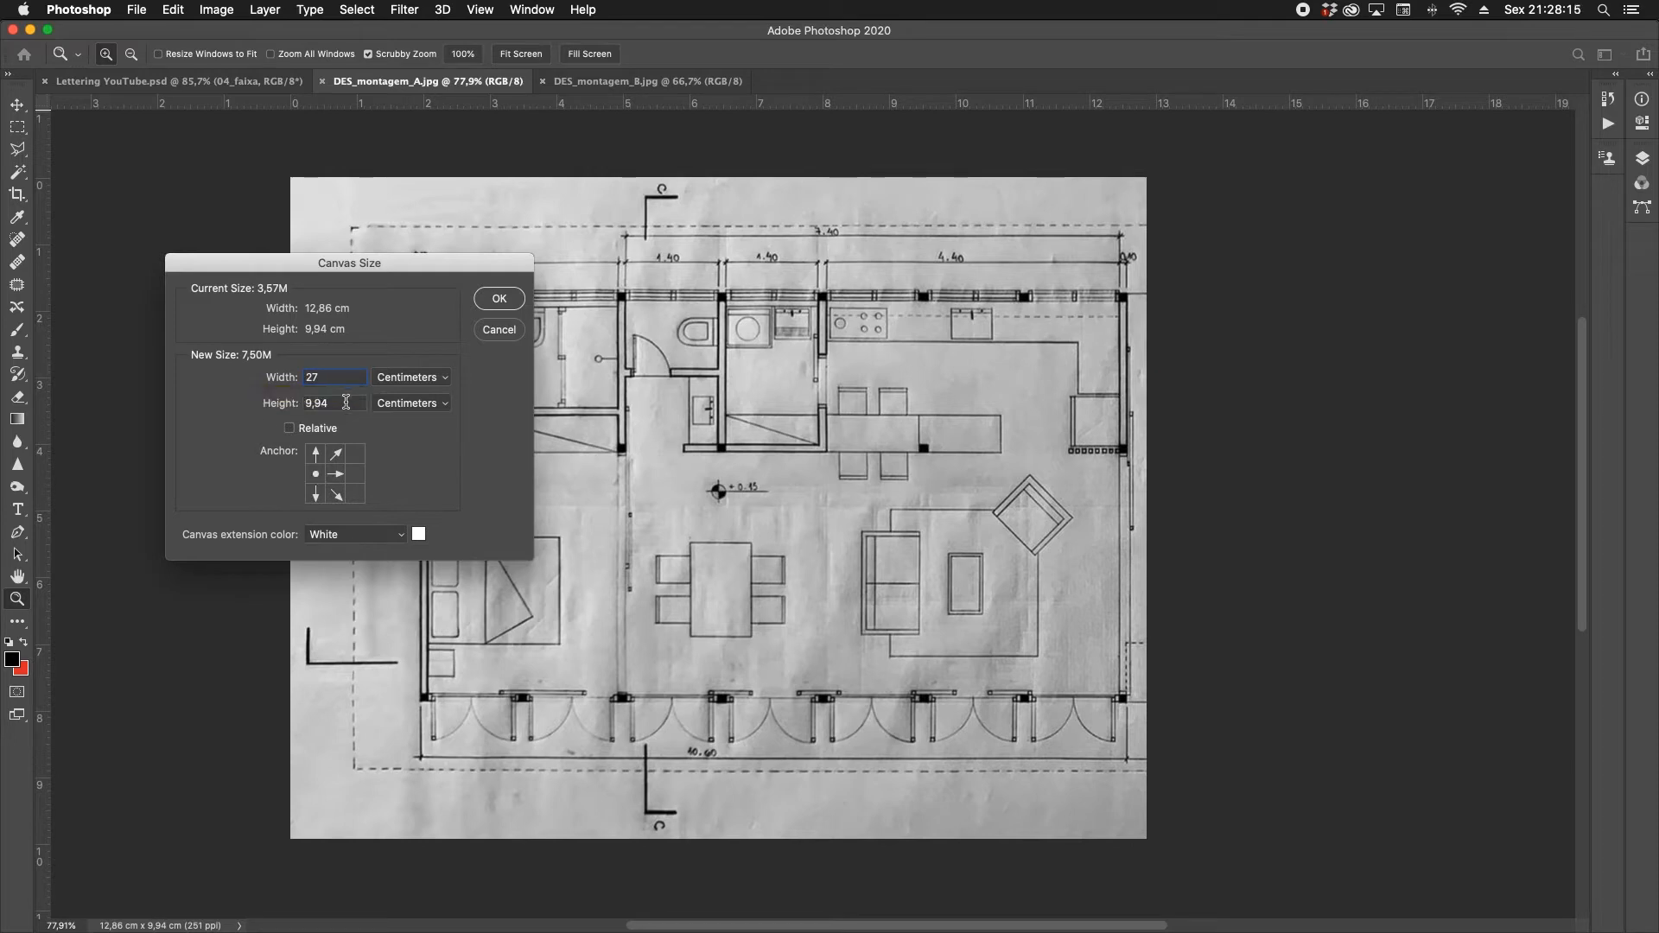
{"action": "left_click_drag", "start_coordinate": [346, 402], "coordinate": [235, 413]}
{"action": "type", "text": "12"}
{"action": "left_click", "coordinate": [505, 300]}
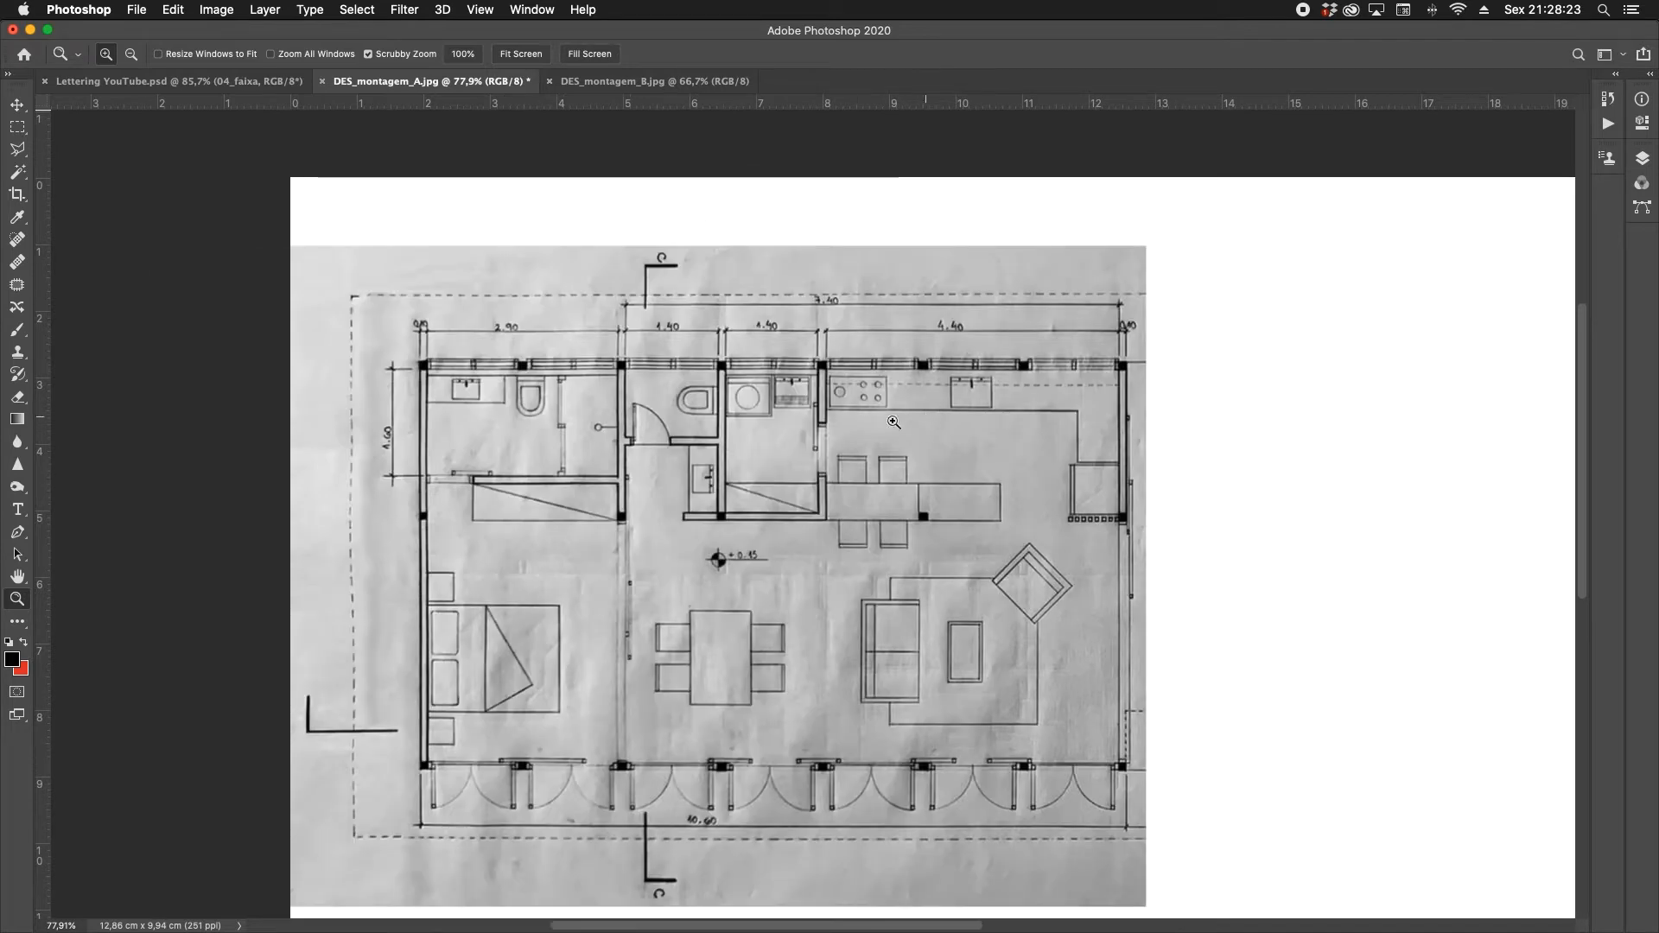
Check the enlarged white canvas in full and undo the canvas size change.
{"action": "key", "text": "super+minus"}
{"action": "key", "text": "super+minus"}
{"action": "scroll", "coordinate": [1036, 615], "scroll_direction": "right", "scroll_amount": 5}
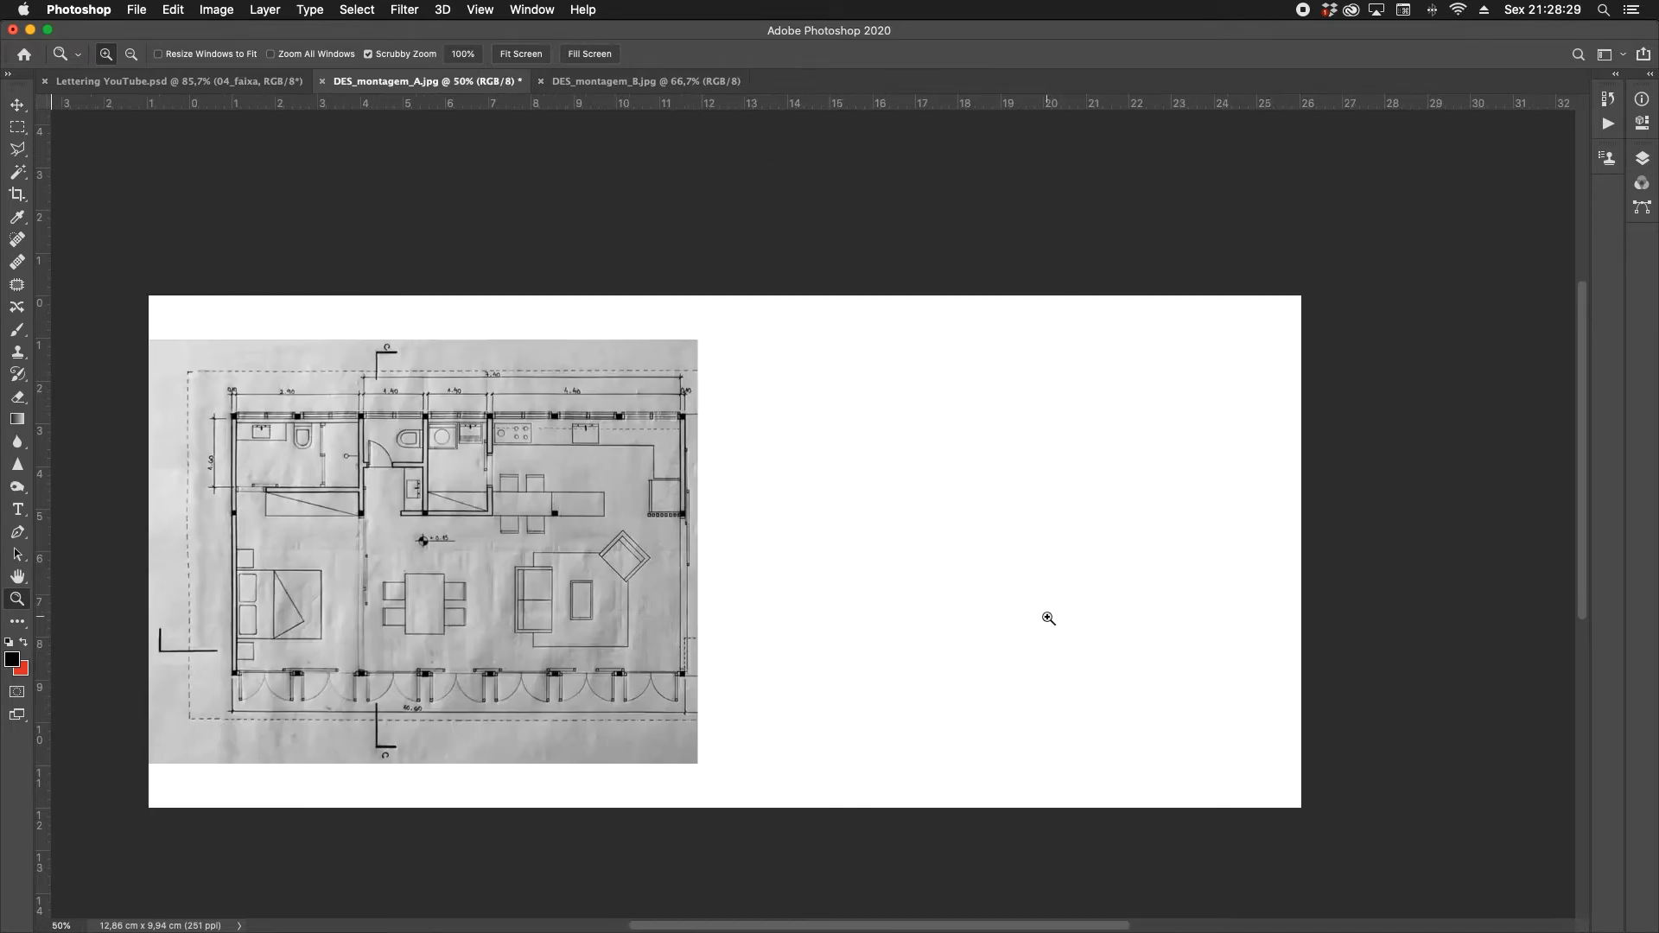
{"action": "key", "text": "super+z"}
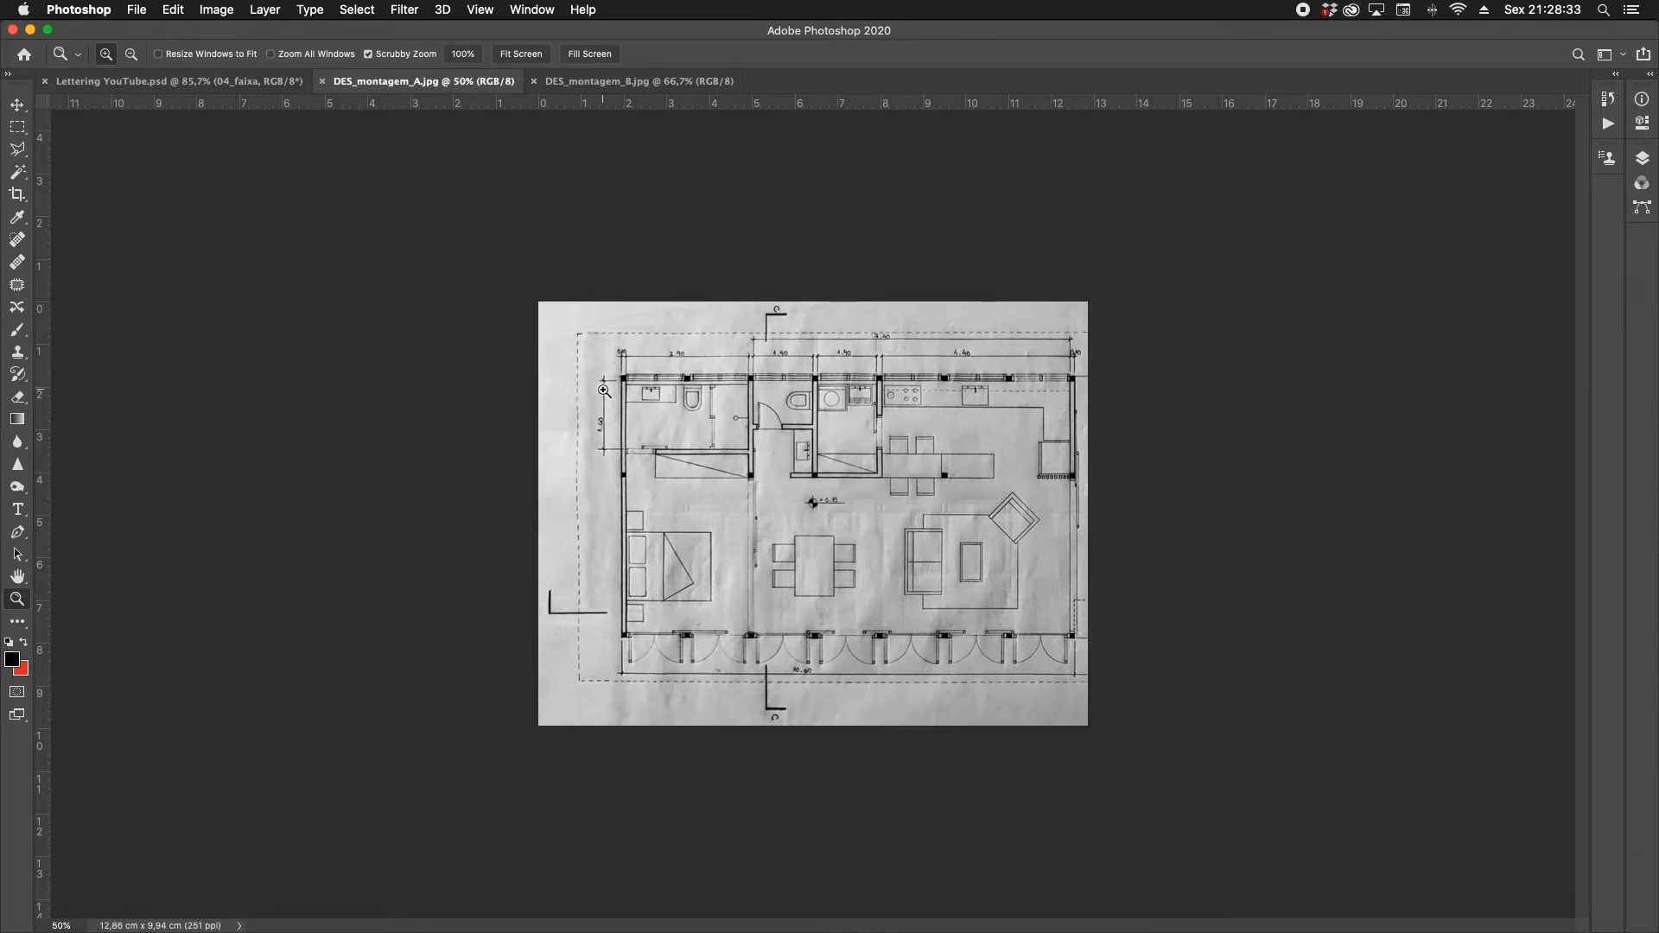
Try cropping the plan inward from its upper-right corner with the Crop tool.
{"action": "key", "text": "c"}
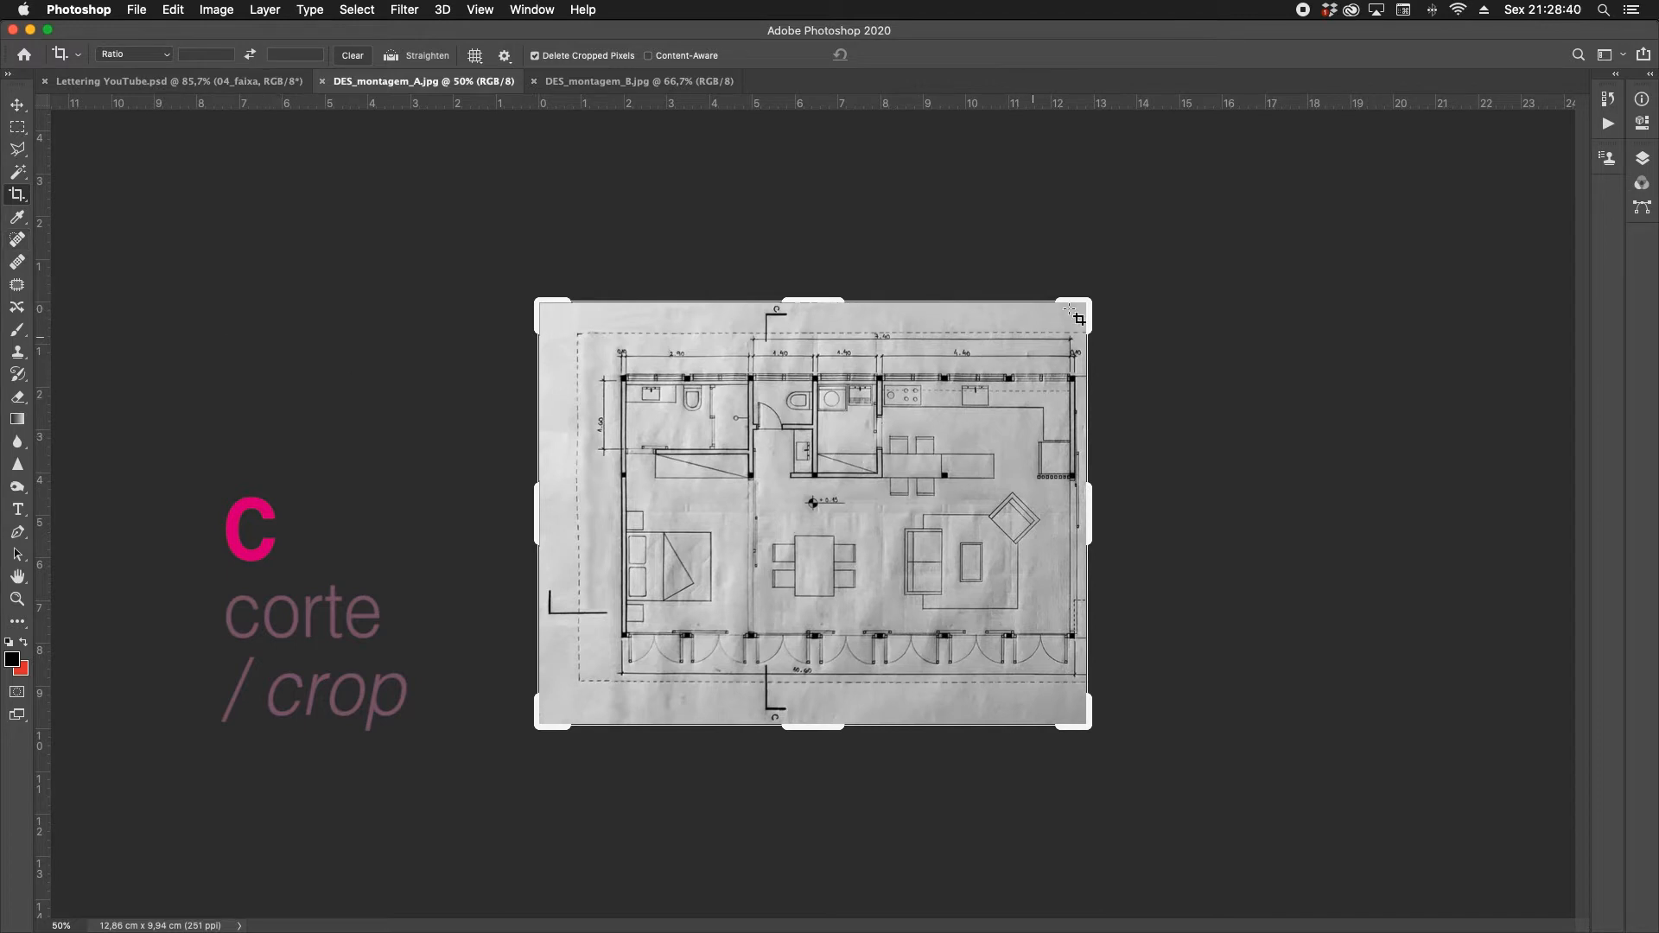
{"action": "left_click_drag", "start_coordinate": [1086, 299], "coordinate": [1051, 331]}
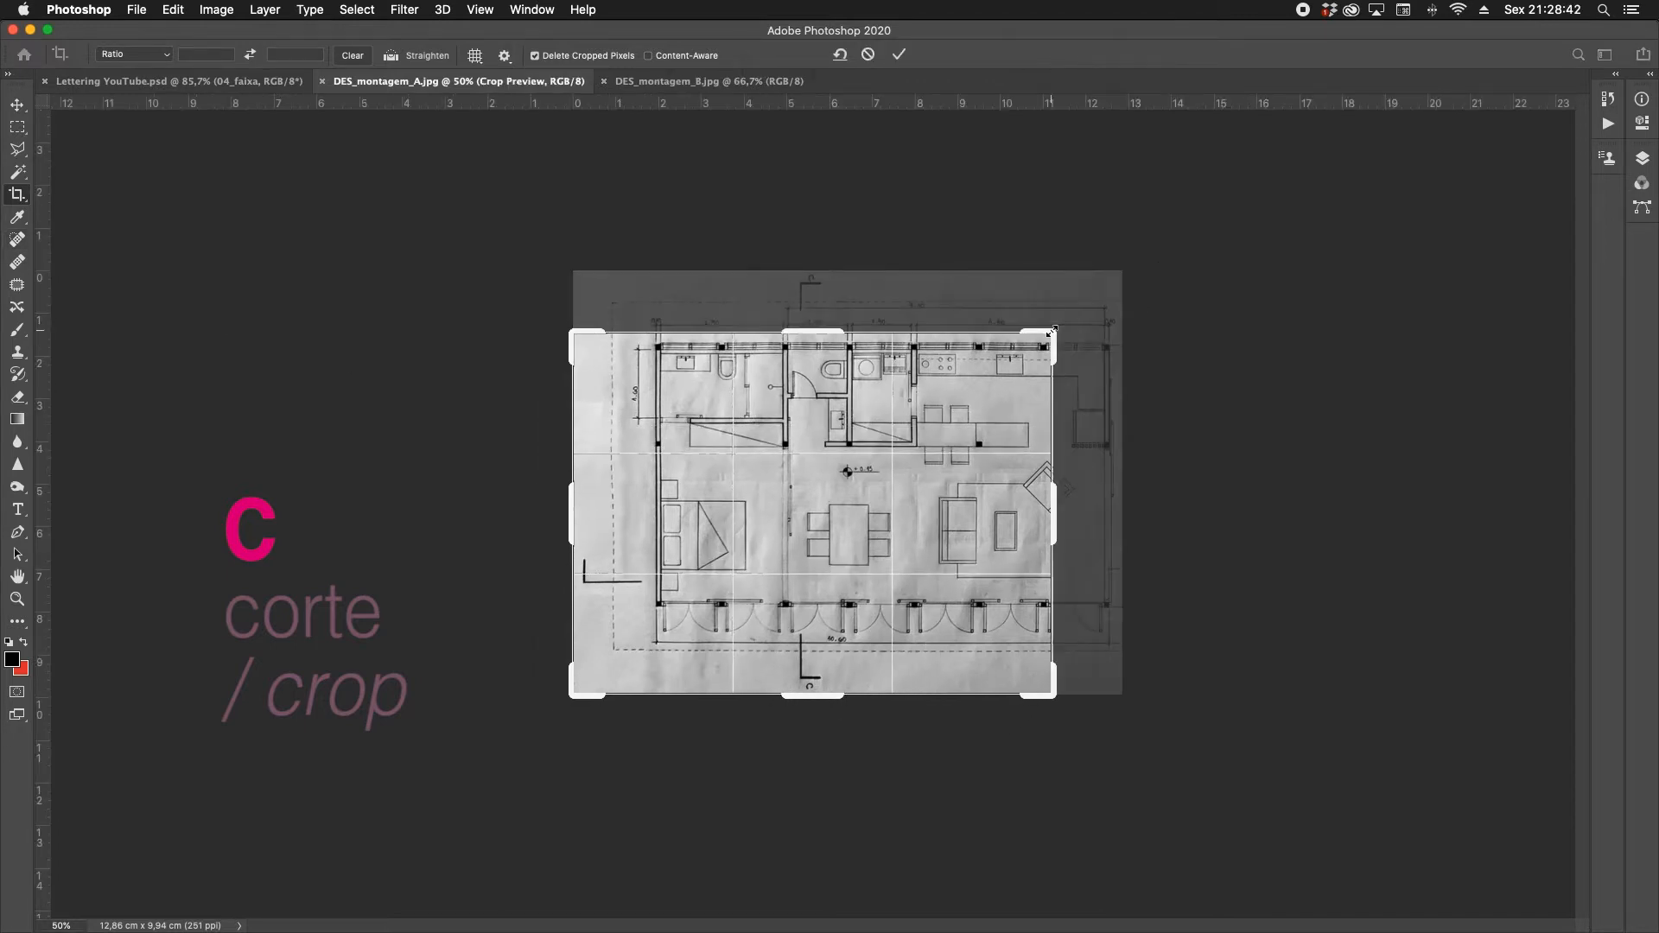
{"action": "key", "text": "Return"}
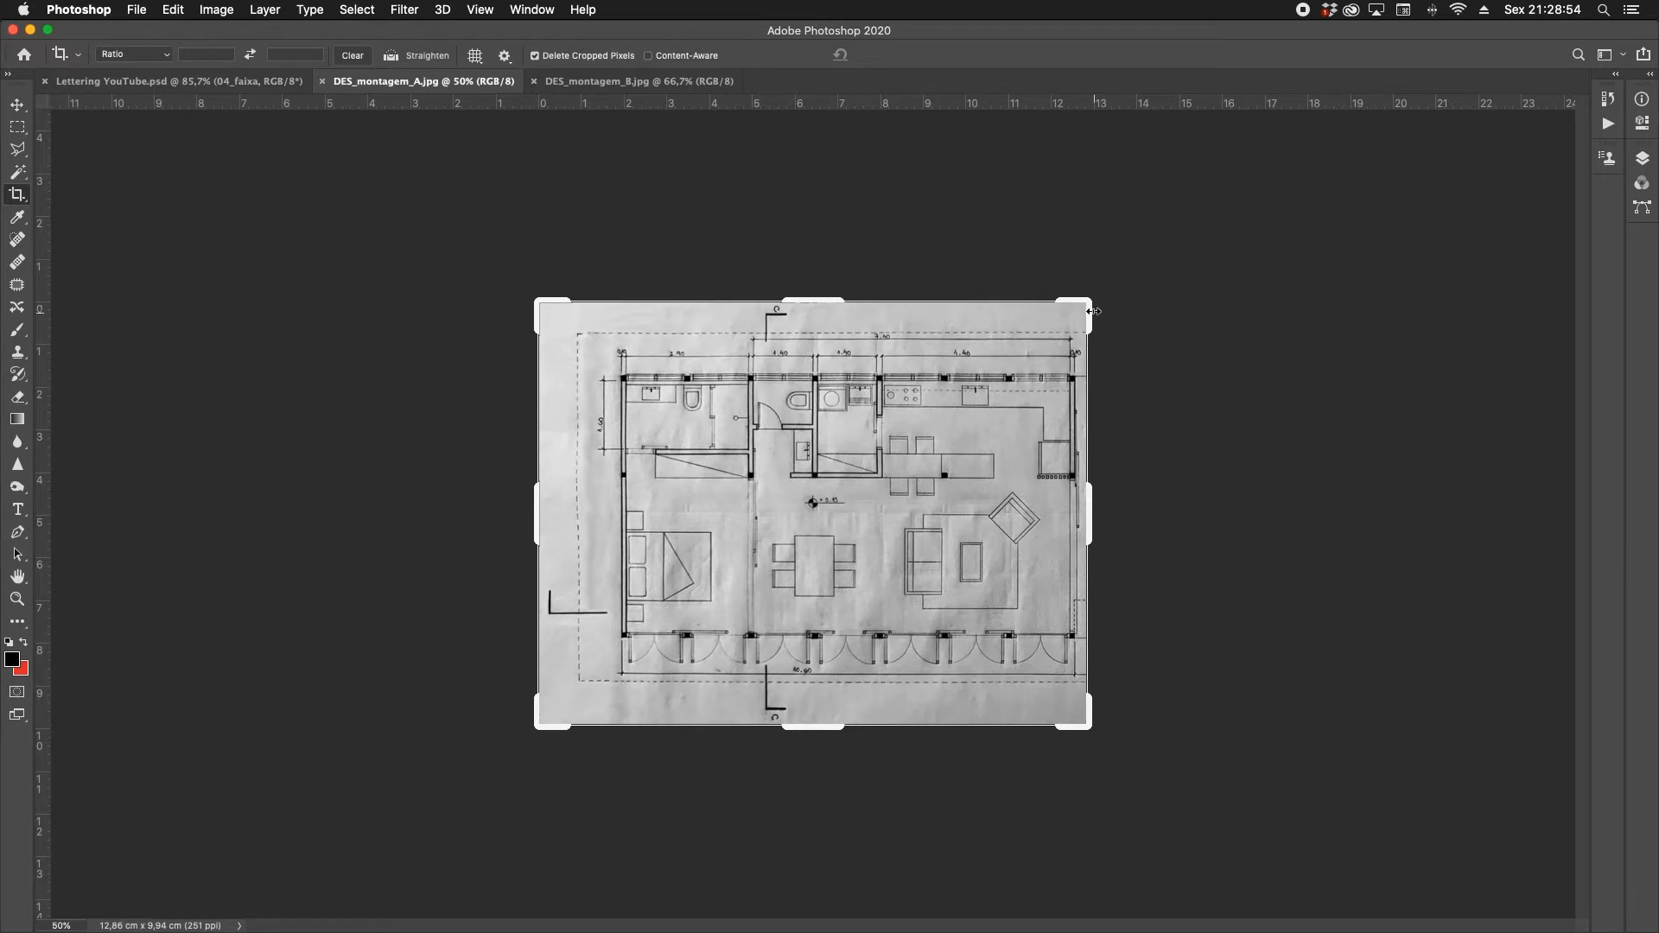
Extend the canvas around the plan with the Crop tool, mostly to the right, to about 20.3 × 10.66 cm.
{"action": "left_click_drag", "start_coordinate": [1092, 311], "coordinate": [1236, 296]}
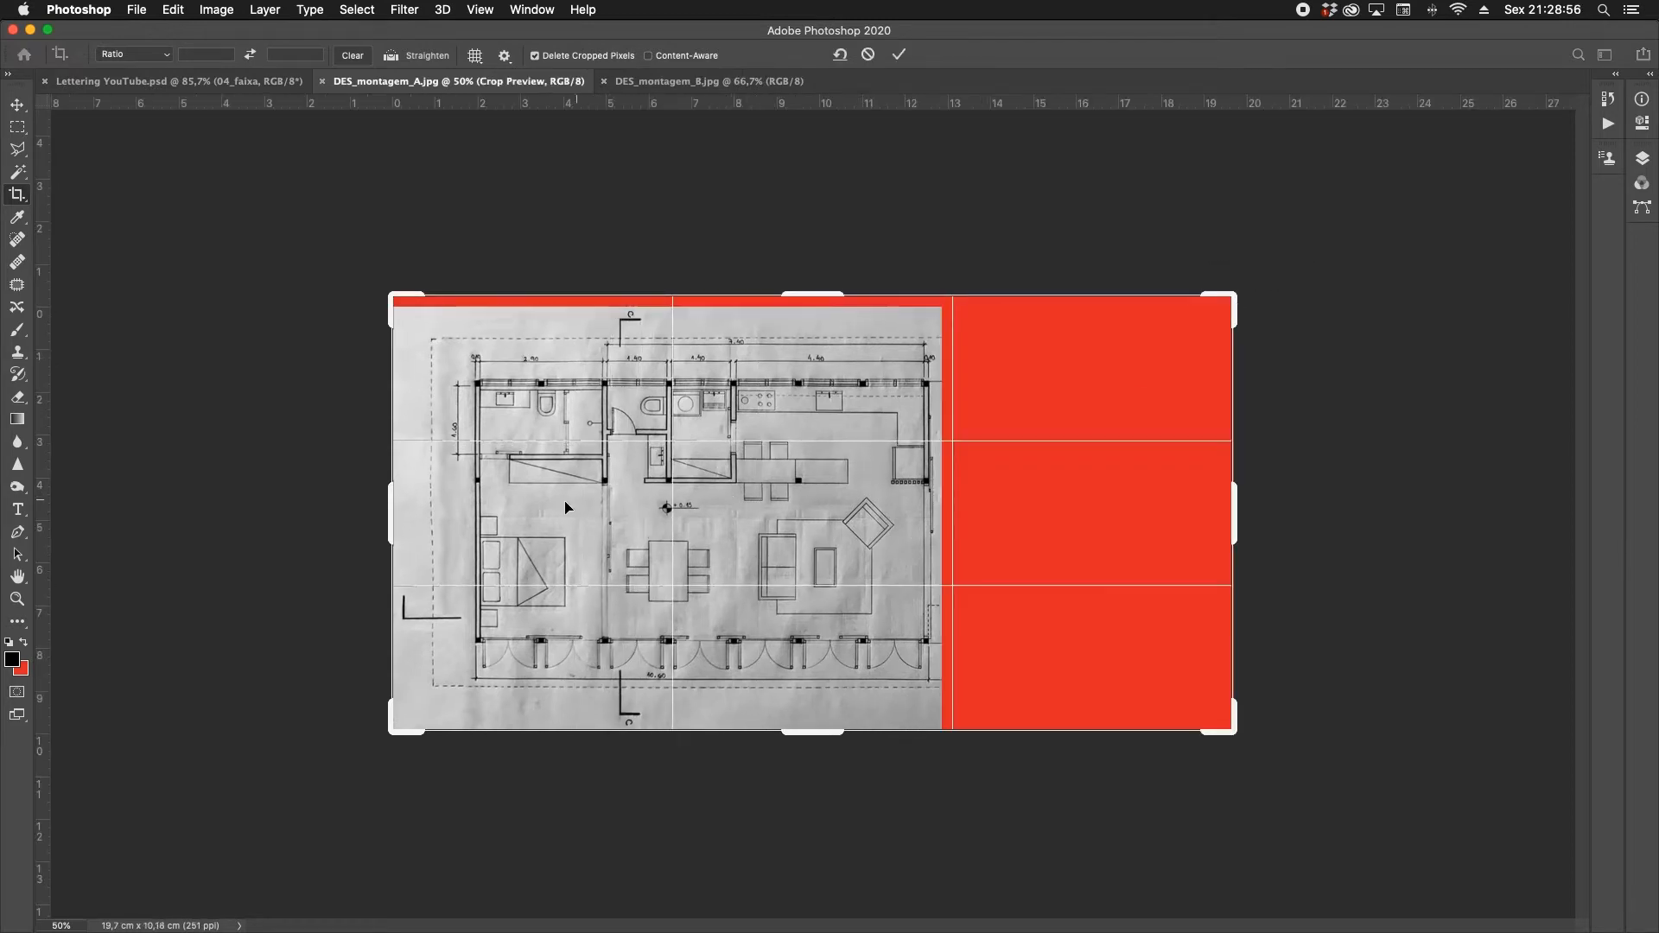
{"action": "left_click_drag", "start_coordinate": [387, 517], "coordinate": [378, 510]}
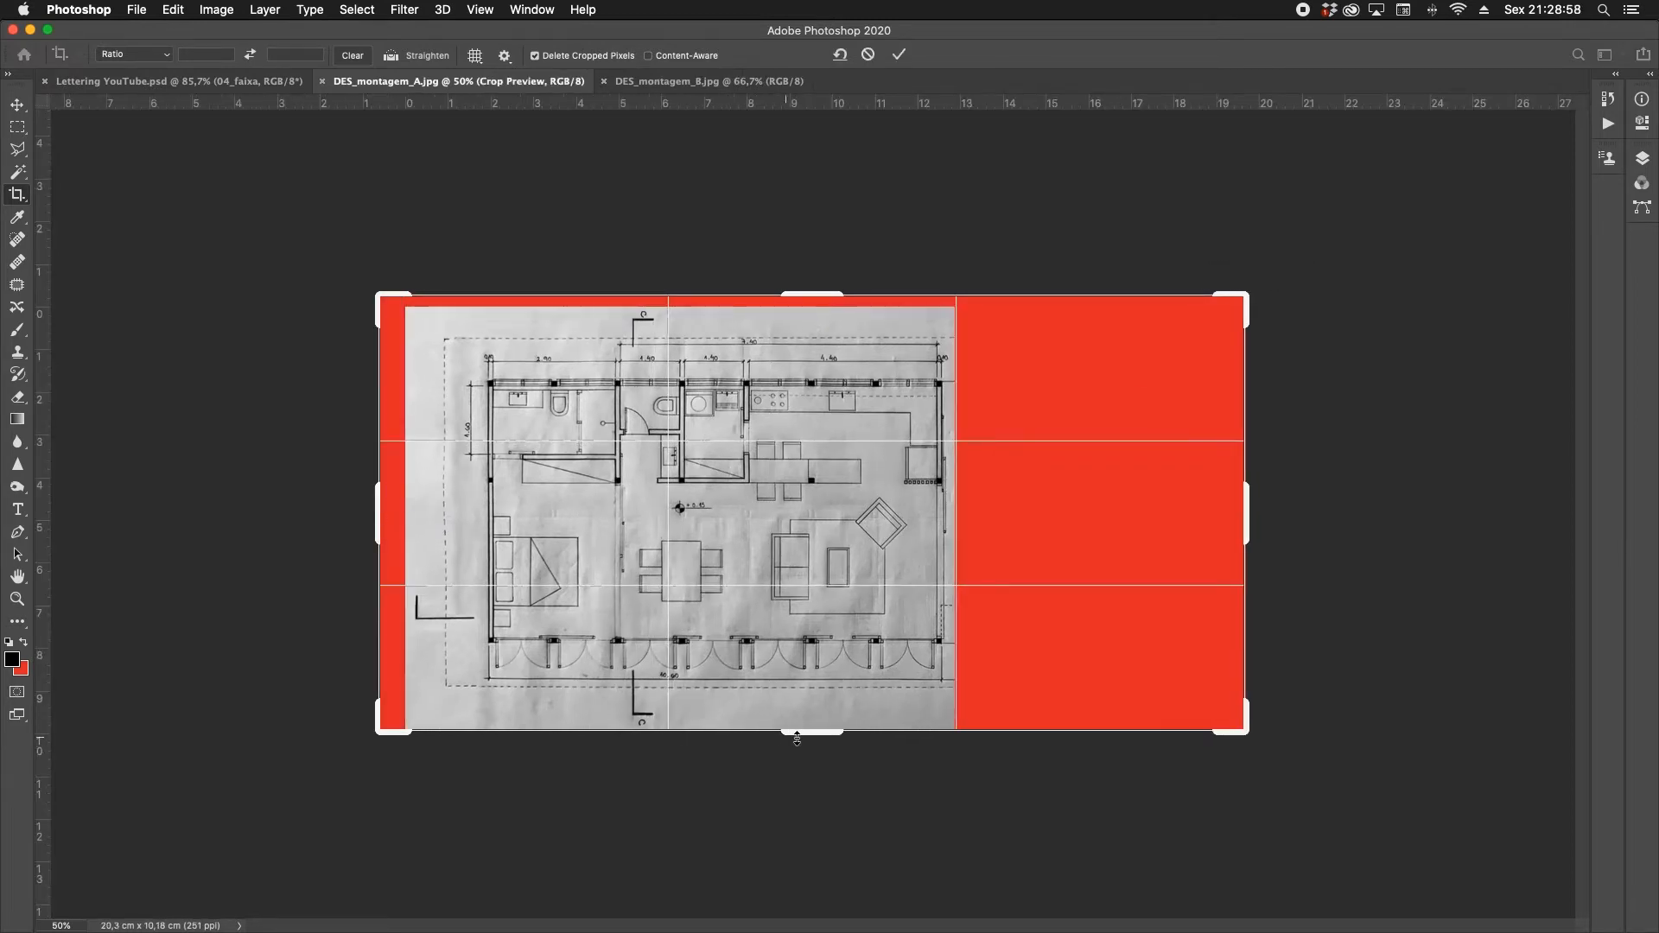
{"action": "left_click_drag", "start_coordinate": [797, 737], "coordinate": [805, 748]}
{"action": "key", "text": "Return"}
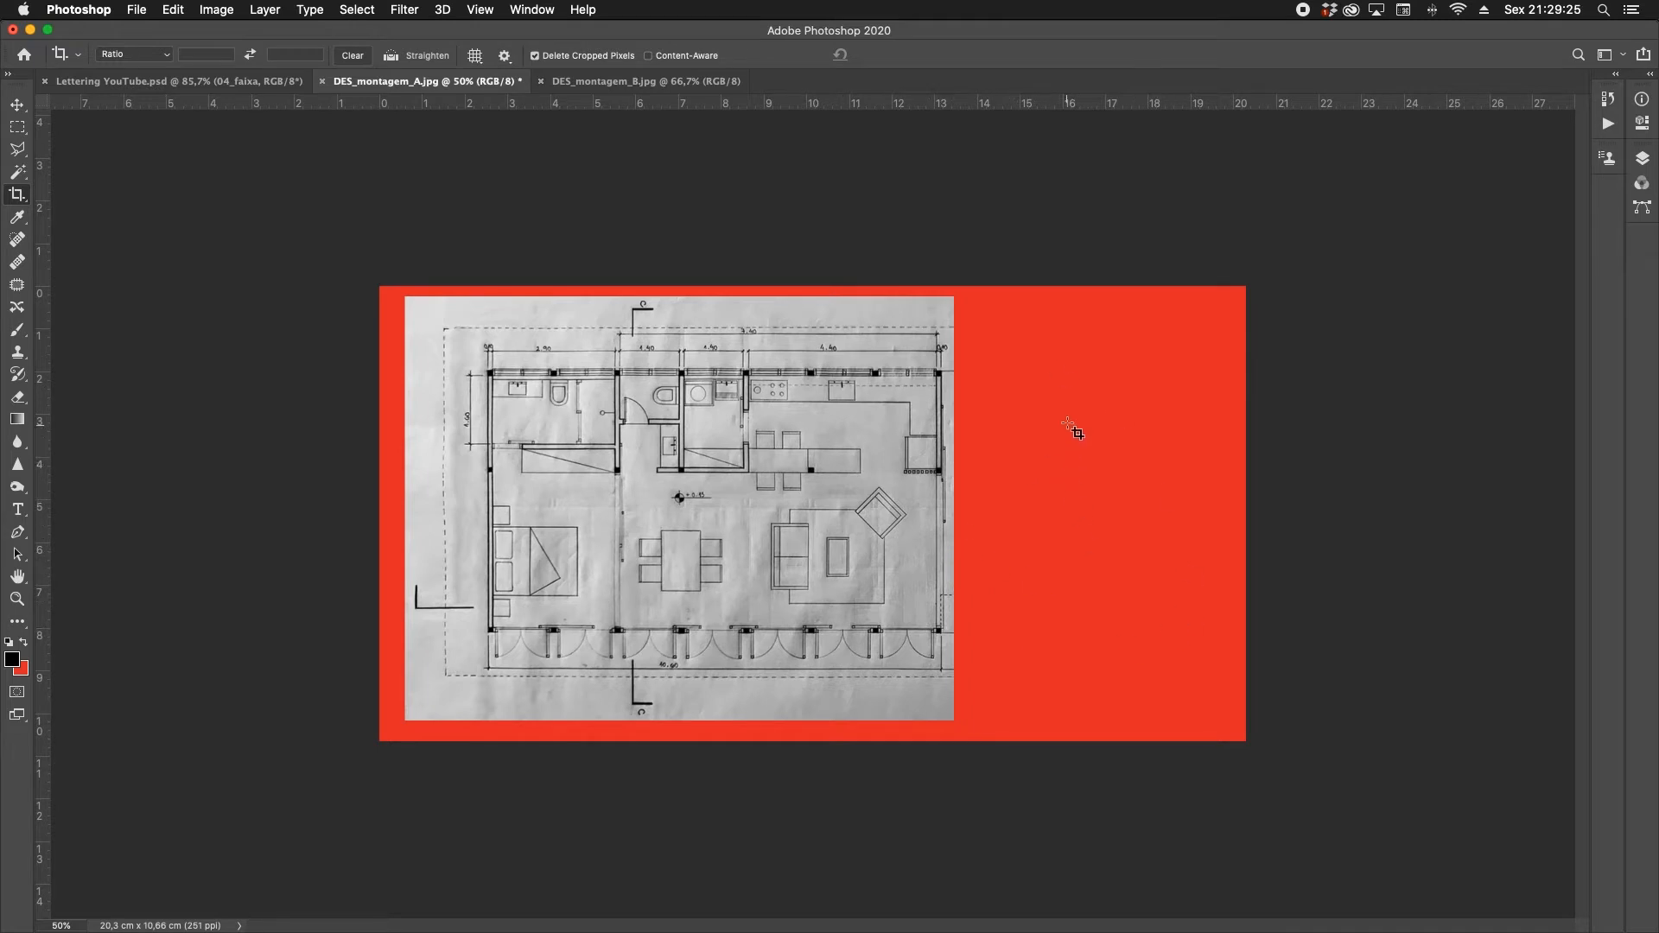
Undo the red-filled canvas extension and display the document's layers.
{"action": "key", "text": "Tab"}
{"action": "key", "text": "Tab"}
{"action": "left_click", "coordinate": [1643, 158]}
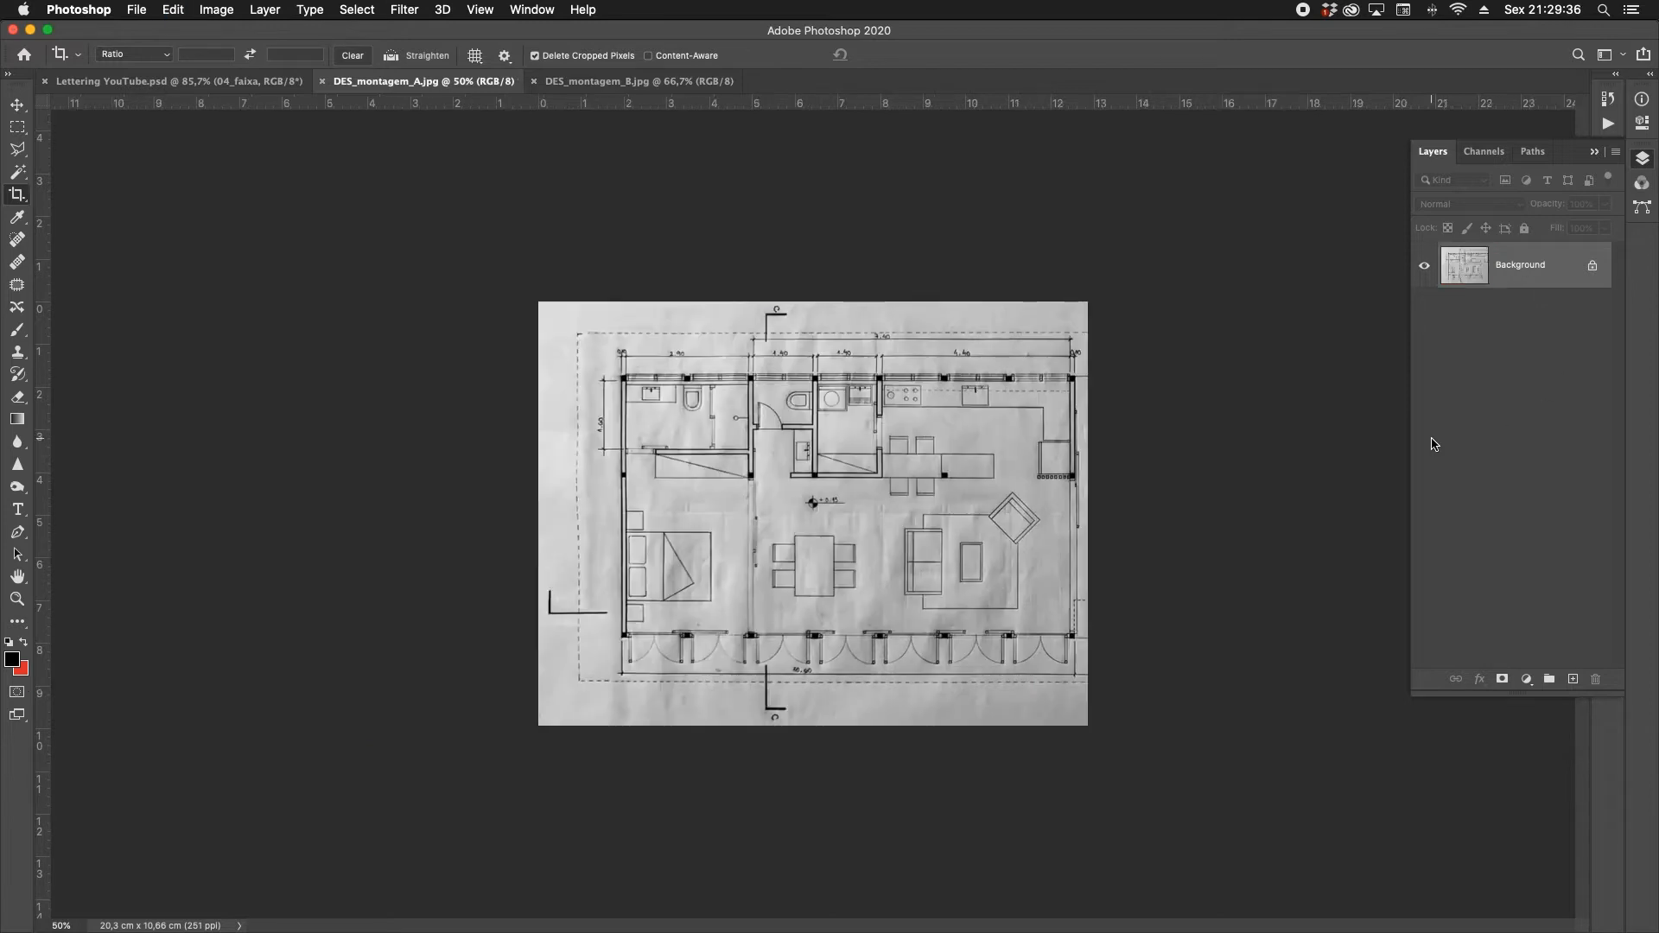
{"action": "key", "text": "super+z"}
Convert the locked background into a regular layer named Esquerda.
{"action": "double_click", "coordinate": [1523, 268]}
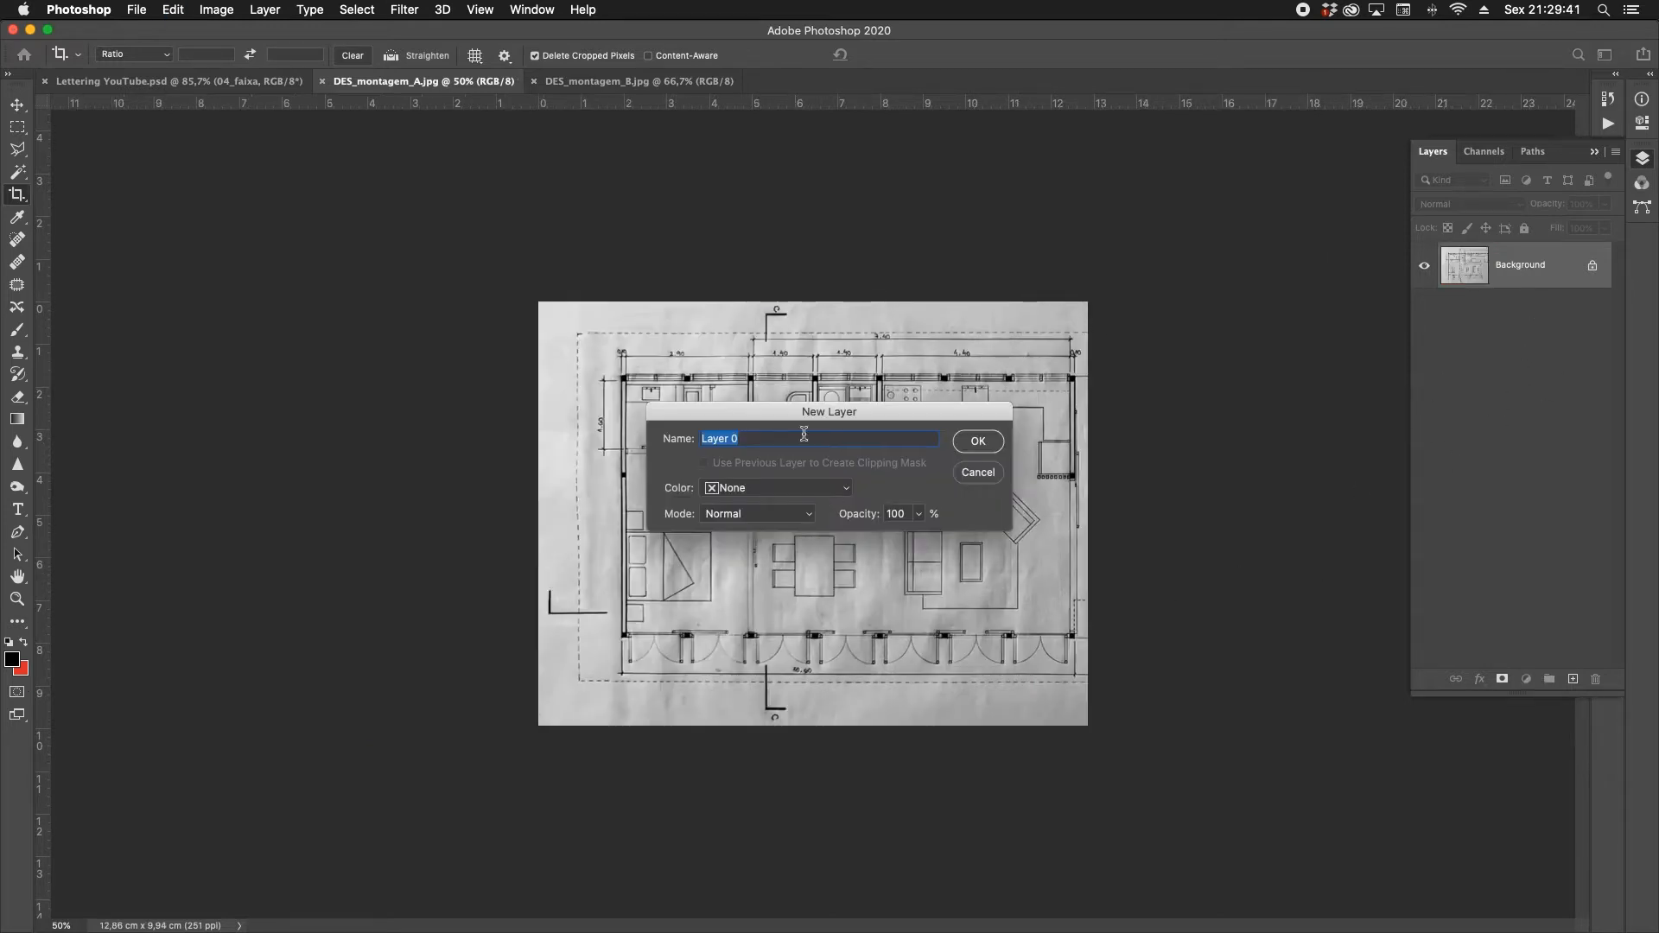
{"action": "type", "text": "Esquerda"}
{"action": "key", "text": "Return"}
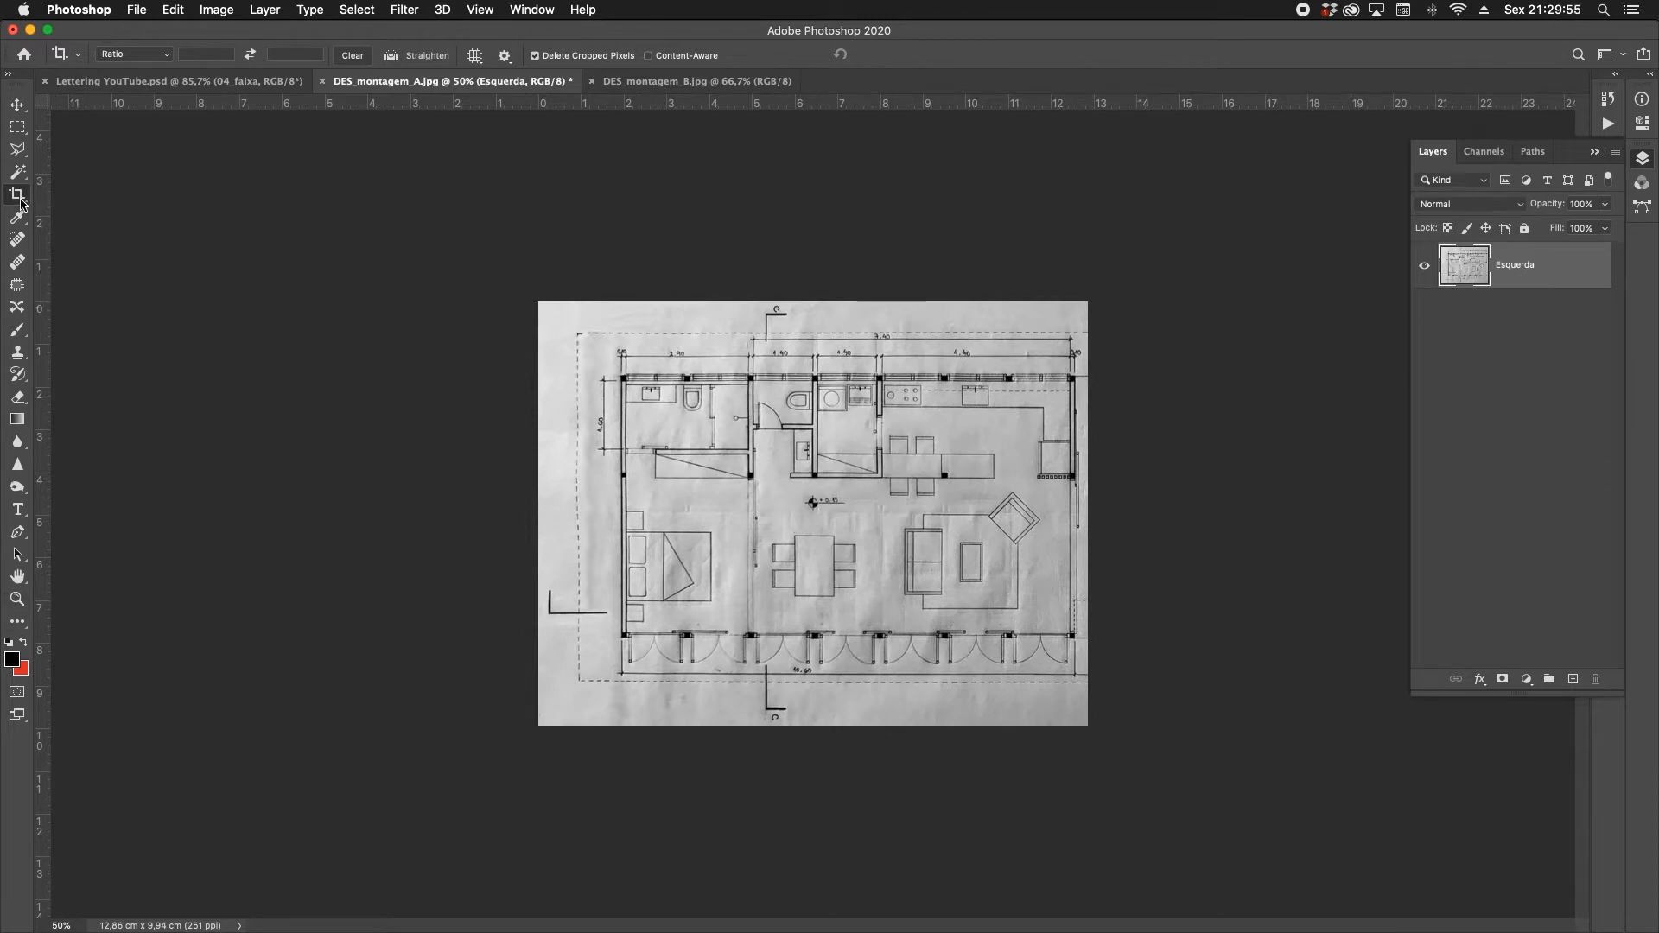
Extend the canvas with the Crop tool, slightly all around and far to the right, to about 28.93 × 11.5 cm.
{"action": "left_click", "coordinate": [19, 195]}
{"action": "left_click_drag", "start_coordinate": [533, 295], "coordinate": [516, 283]}
{"action": "left_click_drag", "start_coordinate": [1109, 742], "coordinate": [1128, 753]}
{"action": "left_click_drag", "start_coordinate": [1146, 533], "coordinate": [1426, 553]}
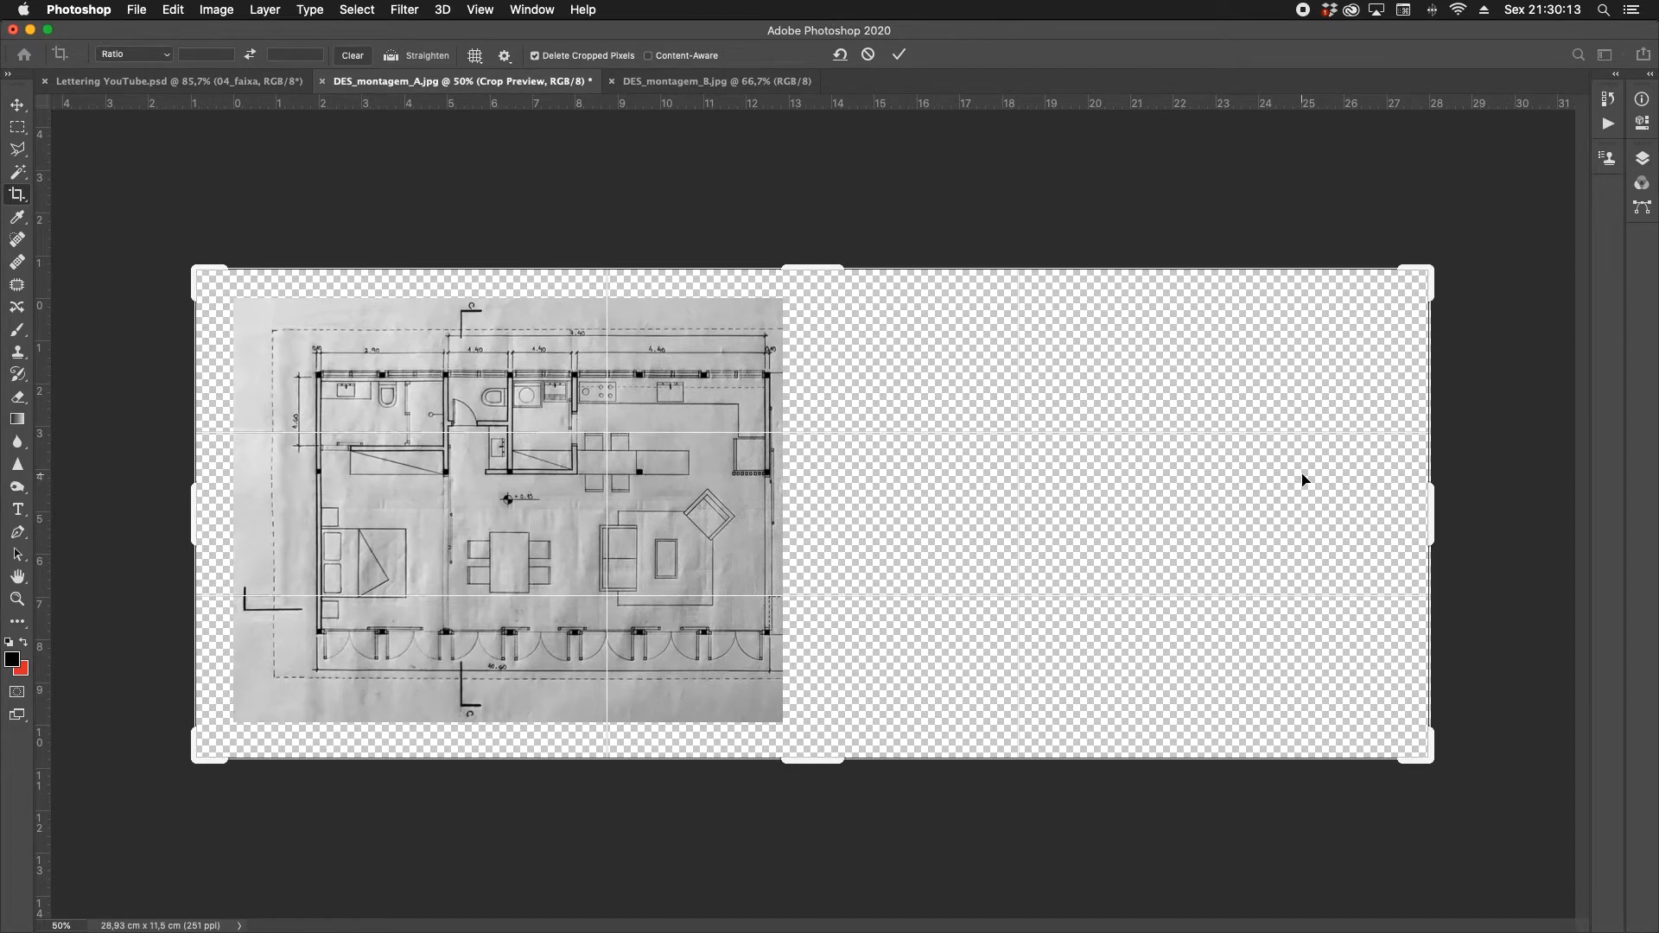
{"action": "key", "text": "Return"}
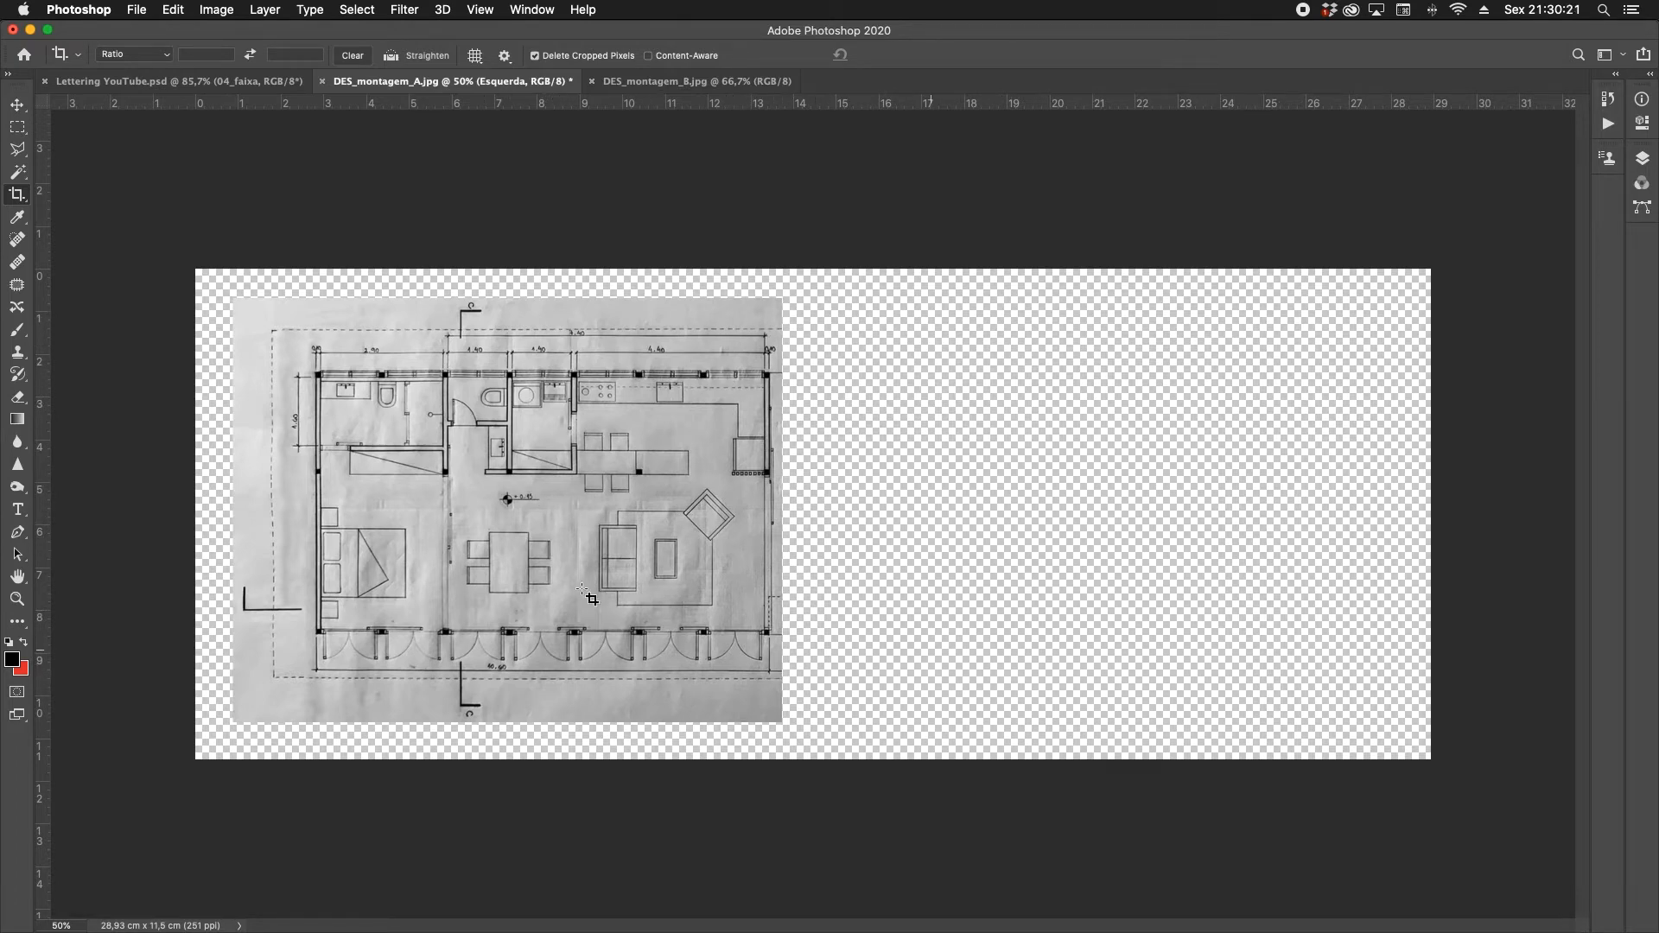
Switch to Finder, place DES_montagem_B.jpg into the DES_montagem_A.jpg document and align it against the right side of the left plan.
{"action": "key", "text": "Tab"}
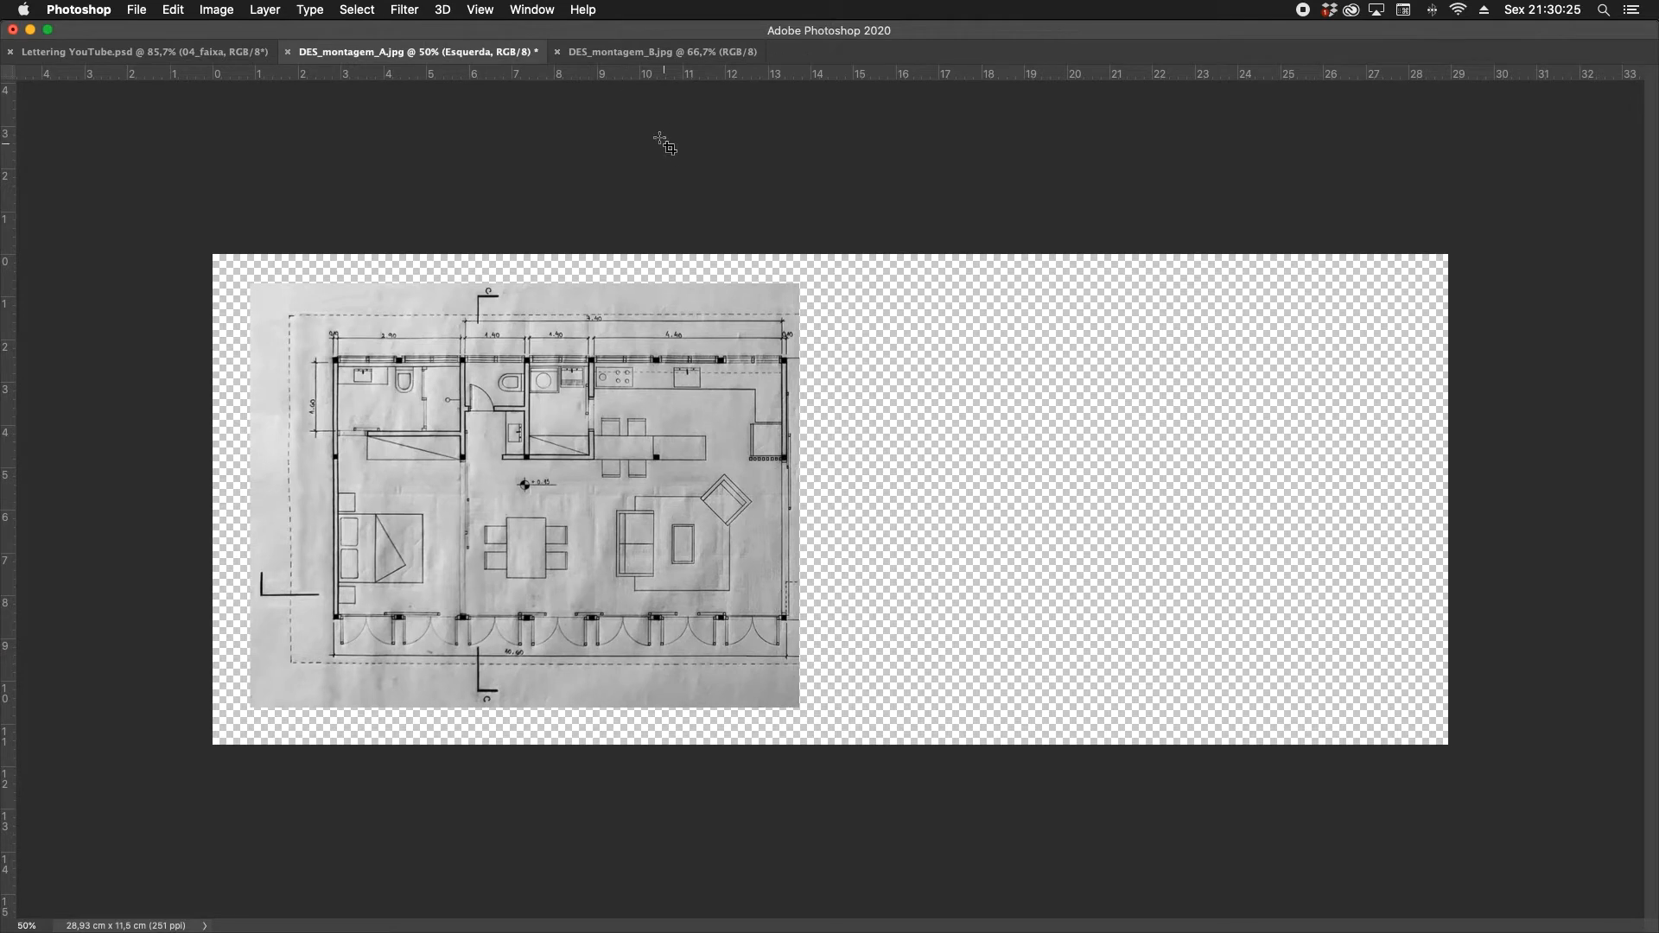
{"action": "key", "text": "super+Tab"}
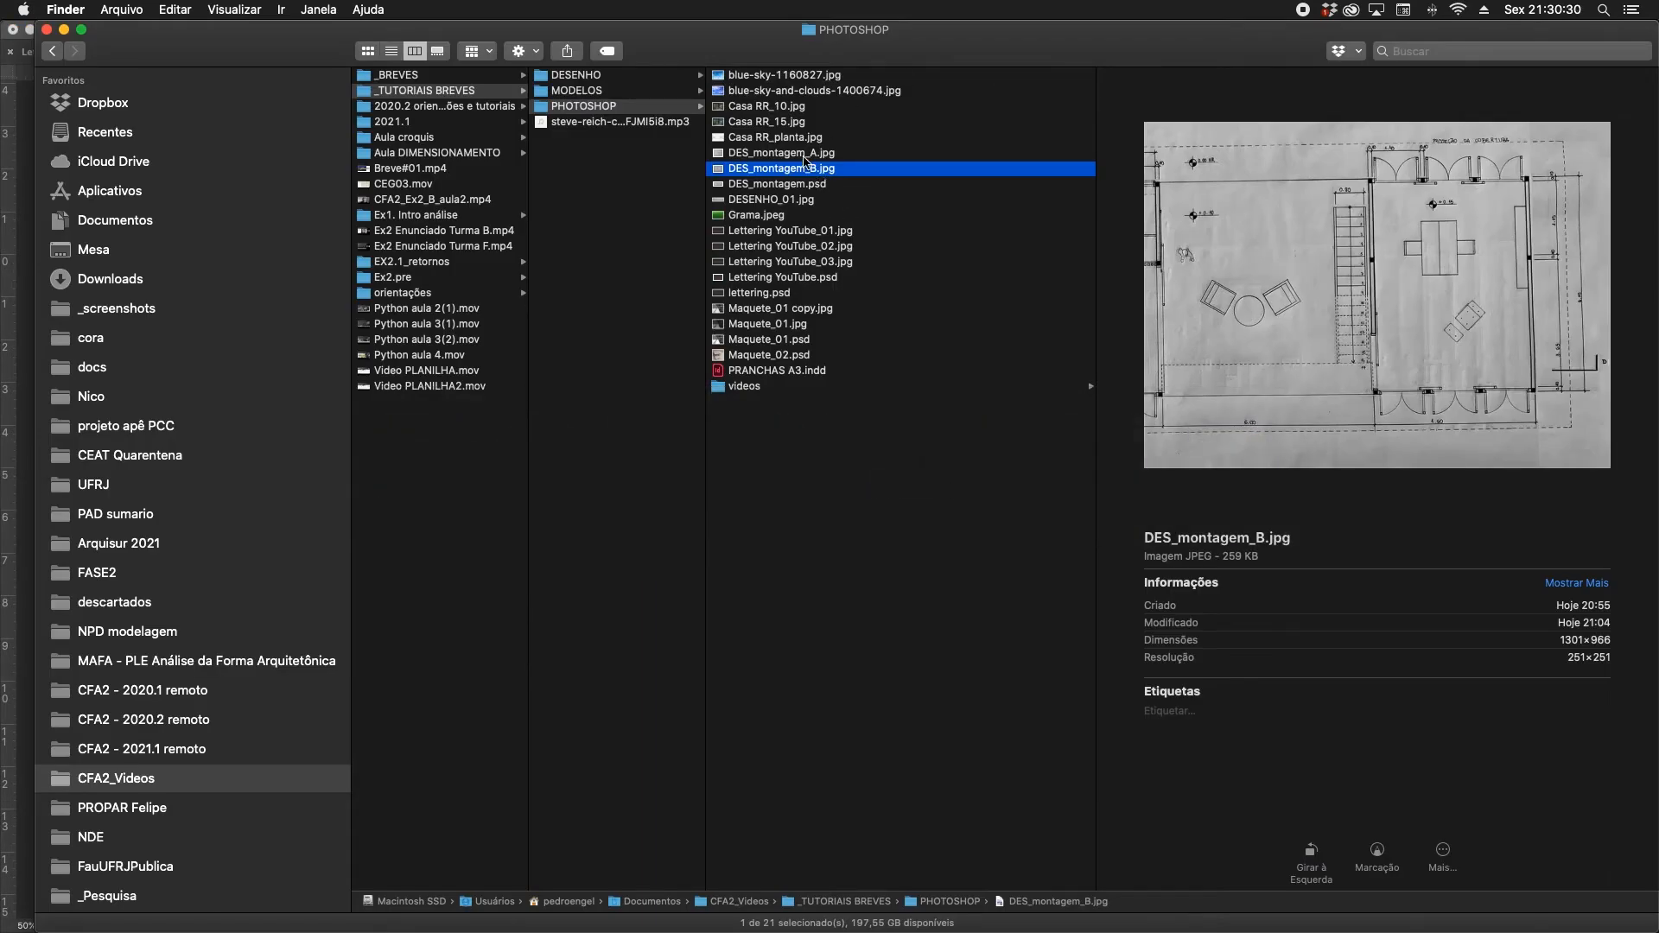
{"action": "left_click", "coordinate": [804, 154]}
{"action": "left_click_drag", "start_coordinate": [799, 170], "coordinate": [1041, 491]}
{"action": "key", "text": "super+Tab"}
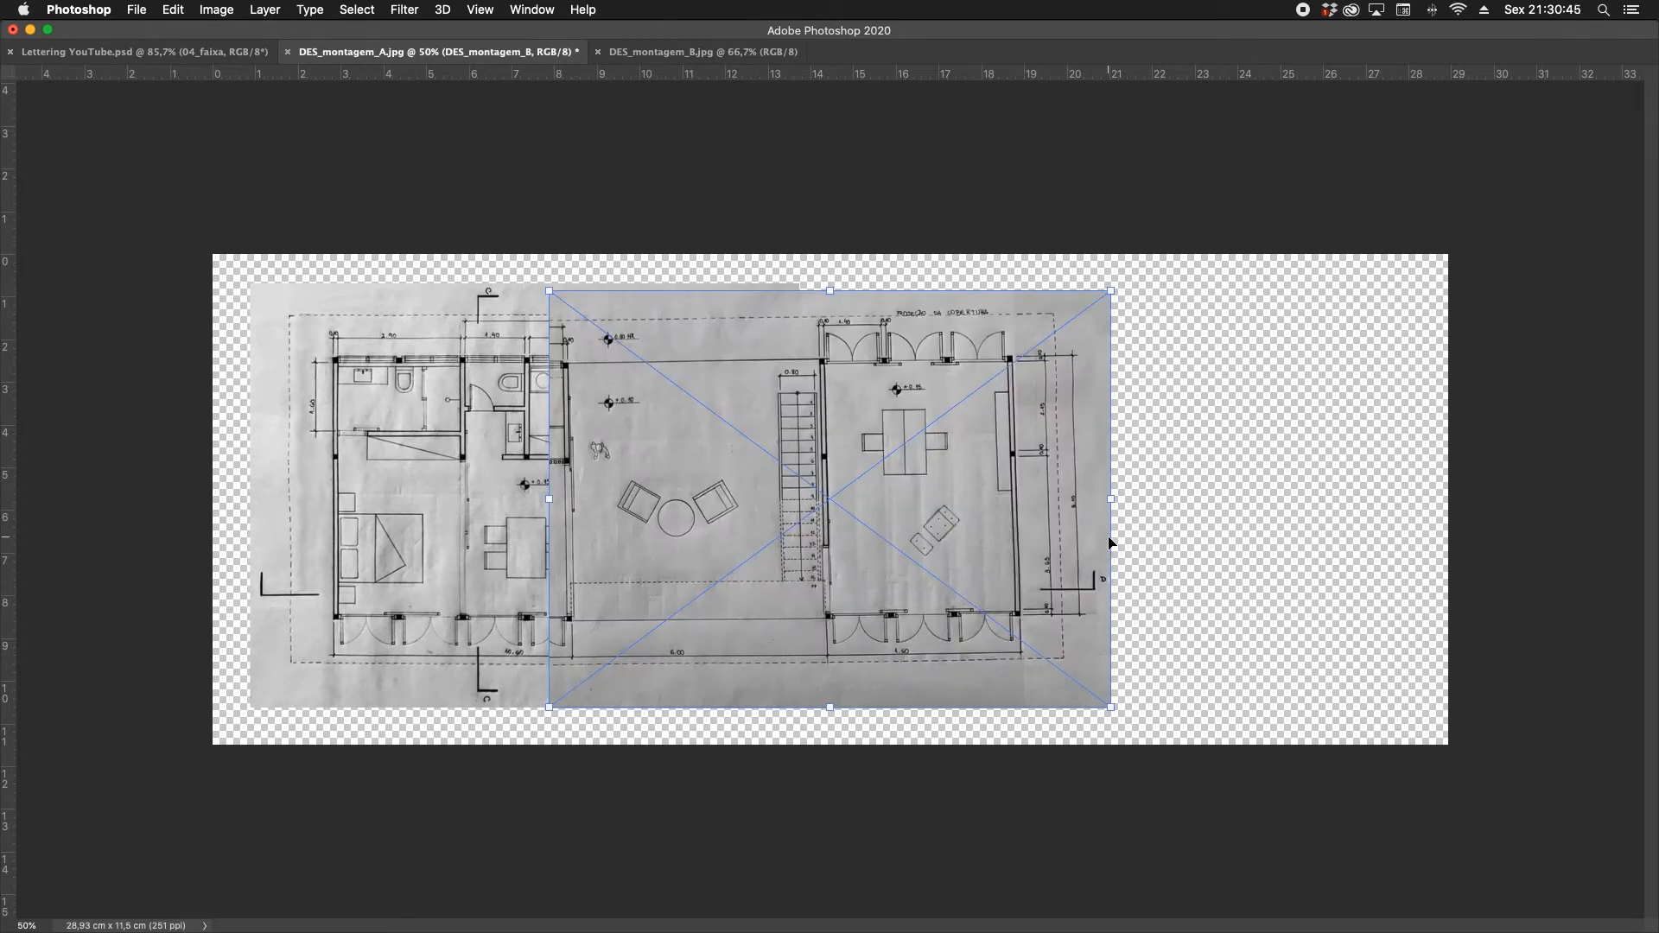
{"action": "left_click_drag", "start_coordinate": [918, 516], "coordinate": [1161, 516]}
{"action": "key", "text": "Return"}
Rasterize the placed DES_montagem_B smart object layer.
{"action": "key", "text": "c"}
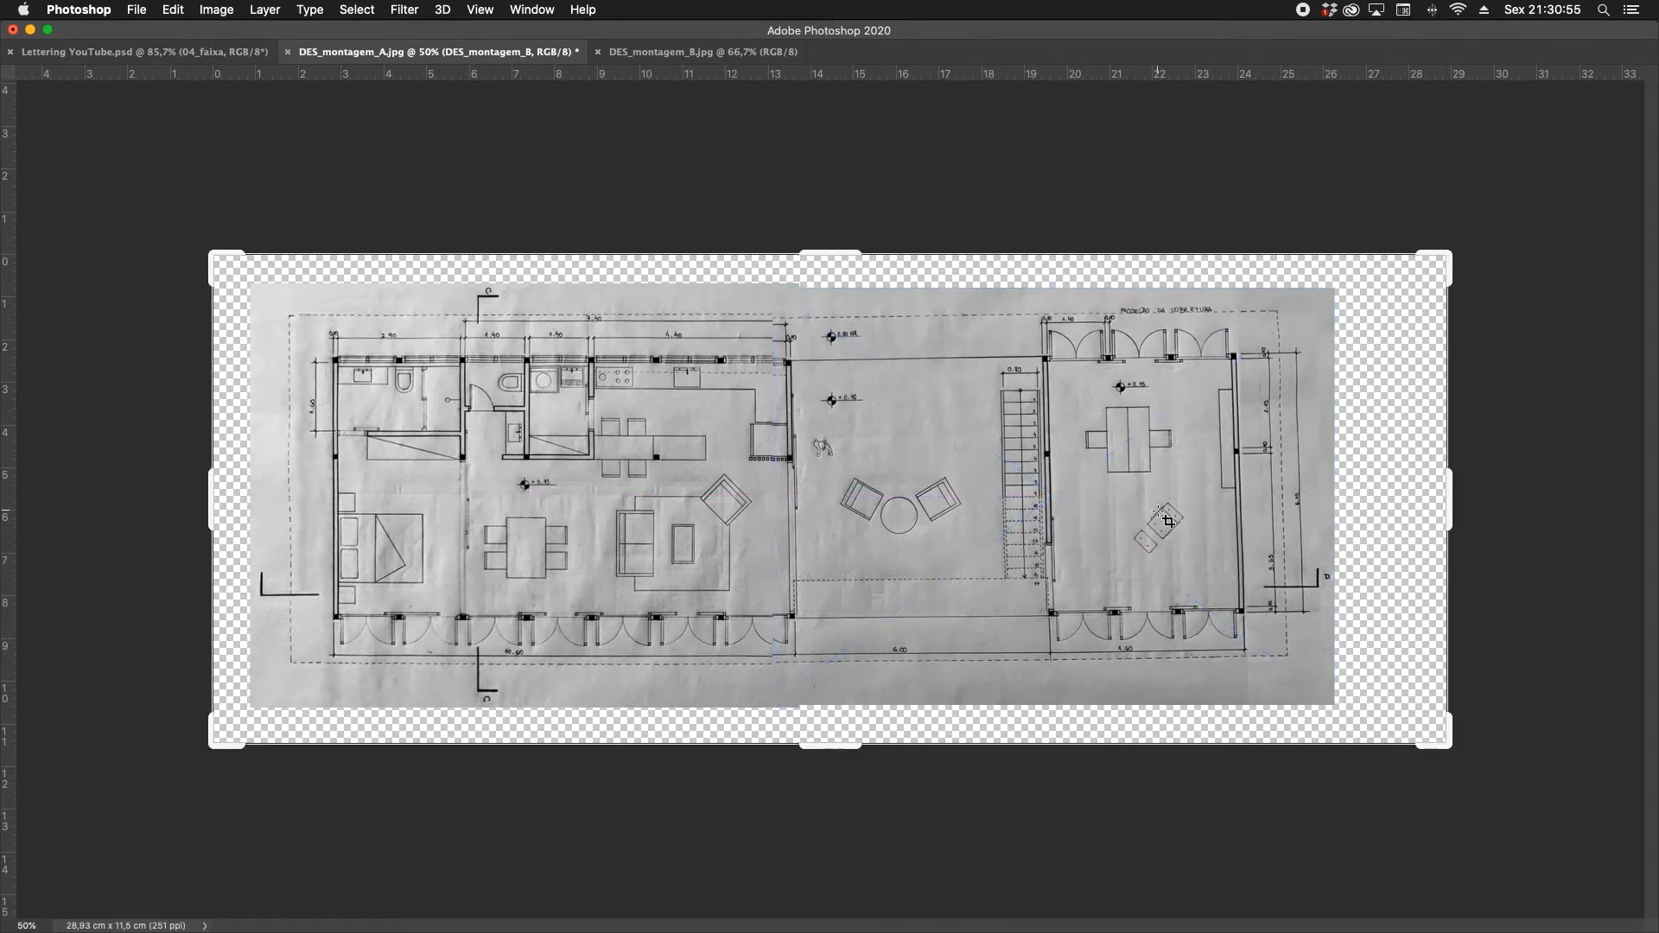
{"action": "key", "text": "Tab"}
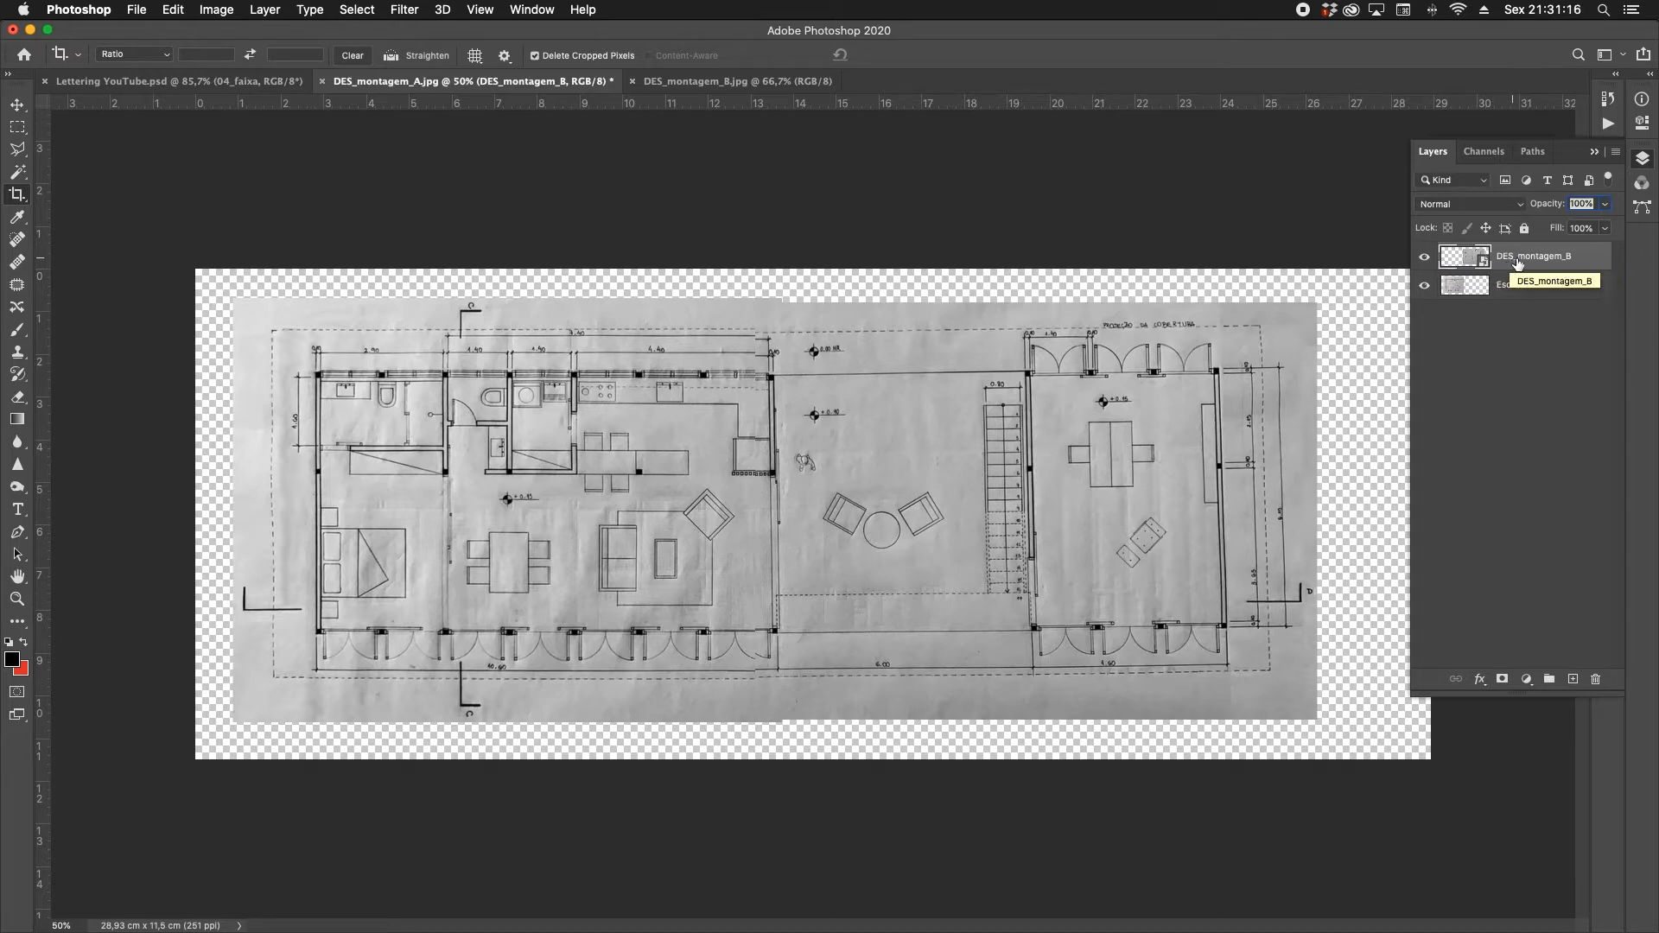
{"action": "right_click", "coordinate": [1541, 257]}
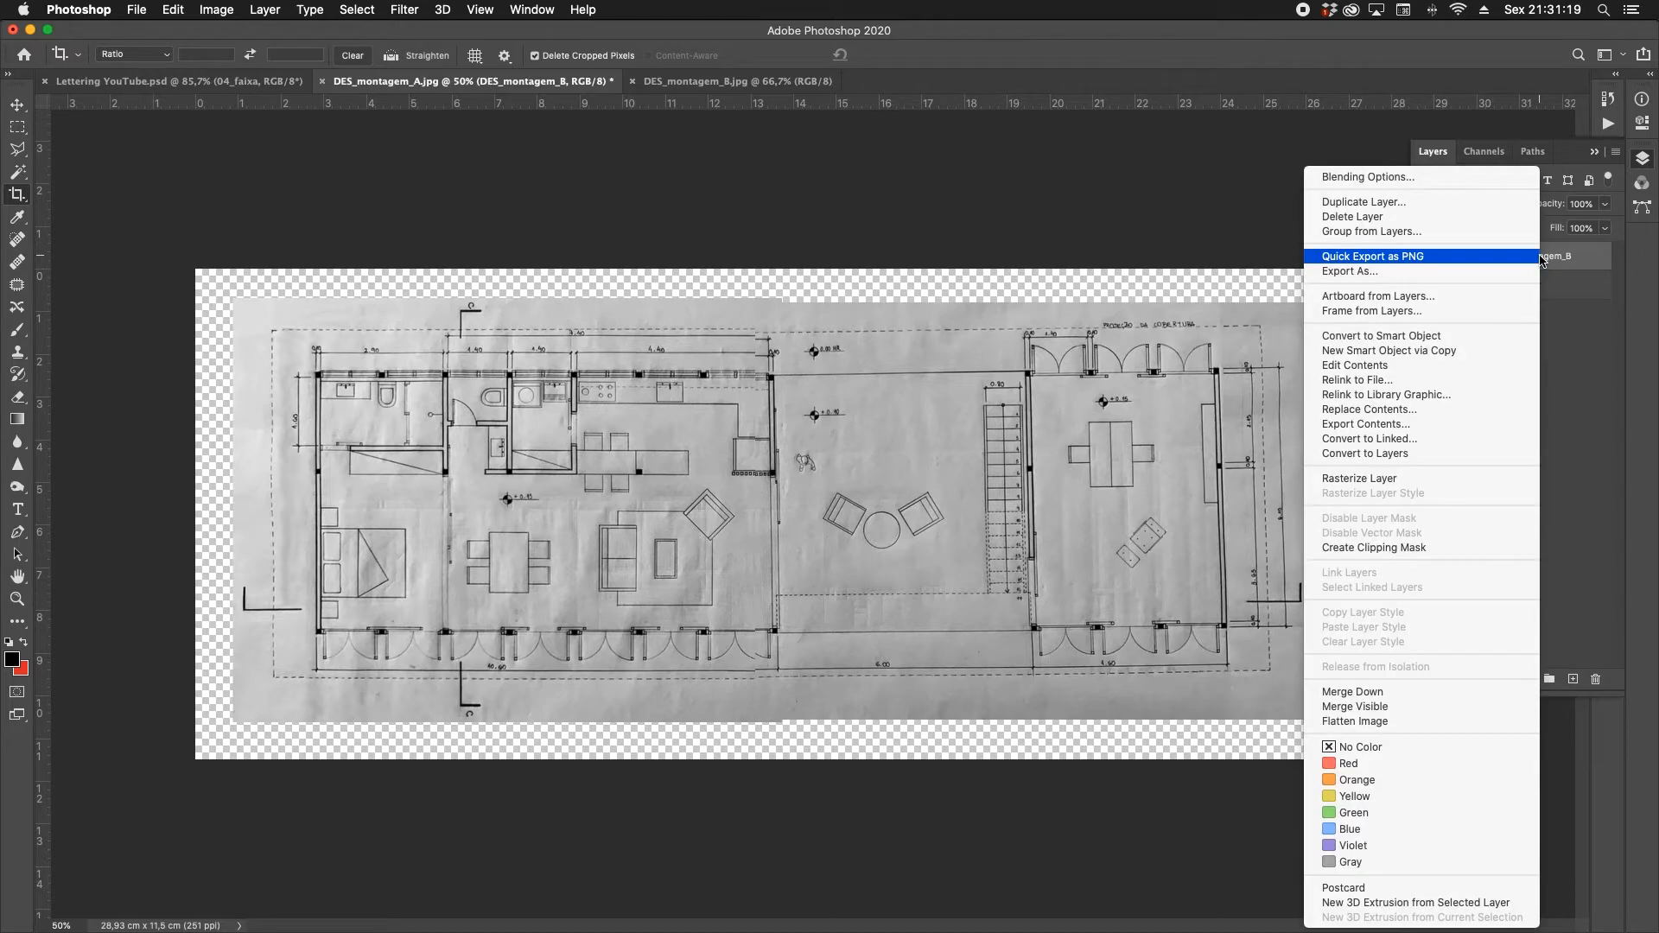
{"action": "left_click", "coordinate": [1378, 482]}
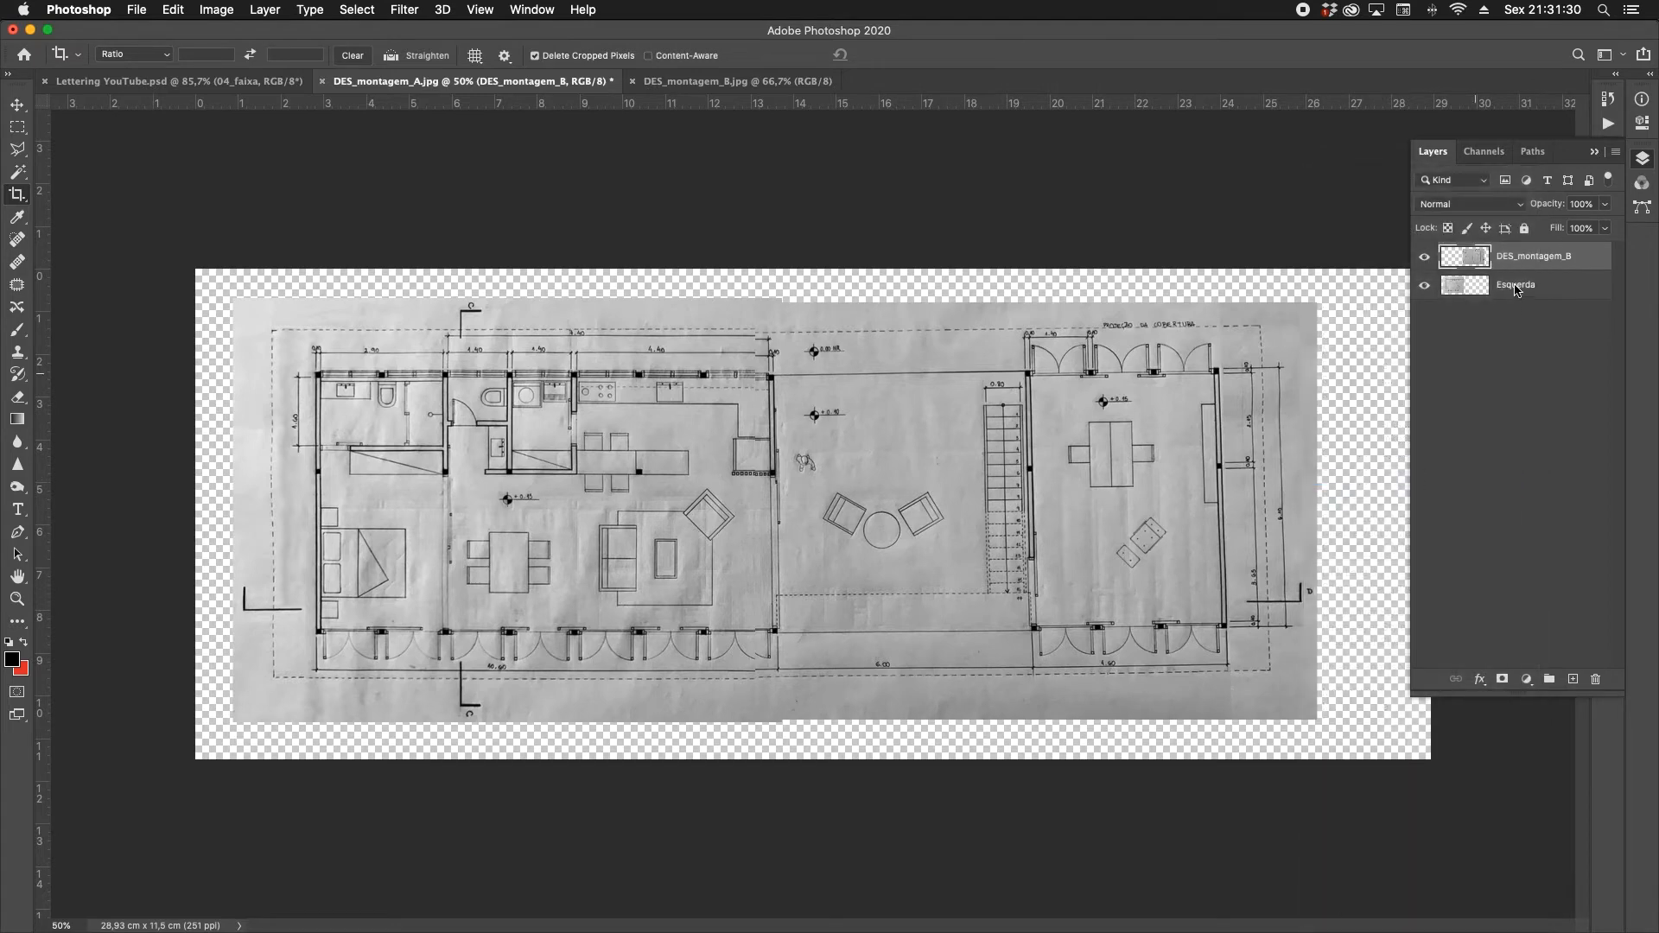
Hide the DES_montagem_B layer and delete it, keeping only the Esquerda layer.
{"action": "left_click", "coordinate": [1425, 257]}
{"action": "left_click", "coordinate": [1425, 257]}
{"action": "key", "text": "super+comma"}
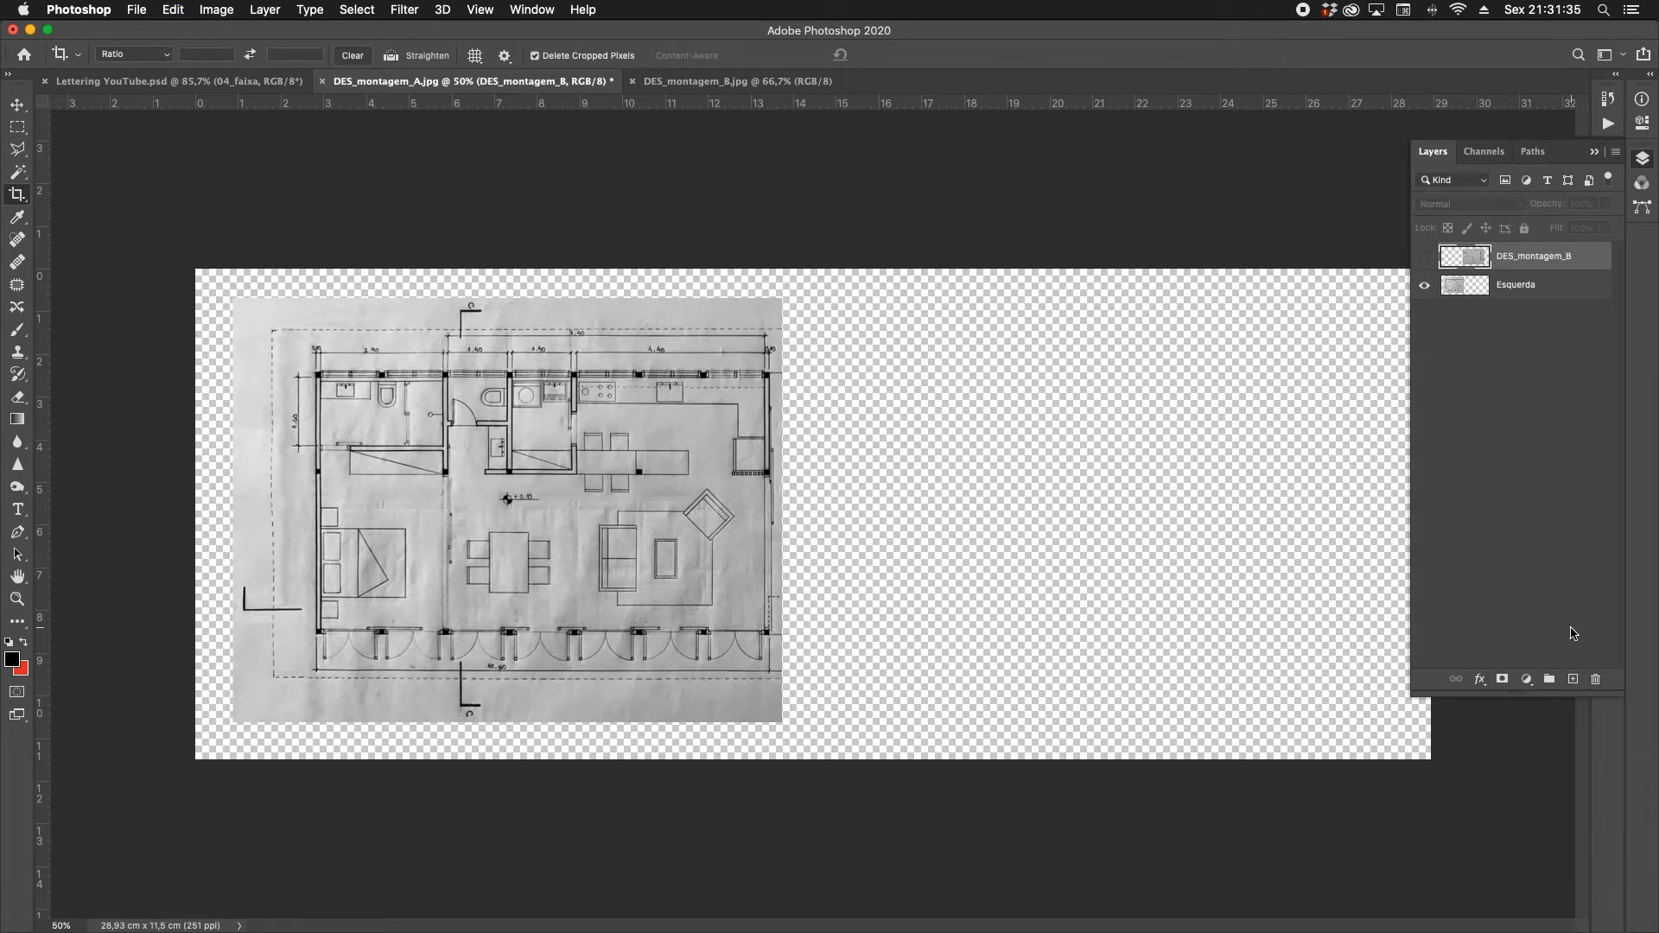
{"action": "left_click", "coordinate": [1596, 680]}
{"action": "key", "text": "Return"}
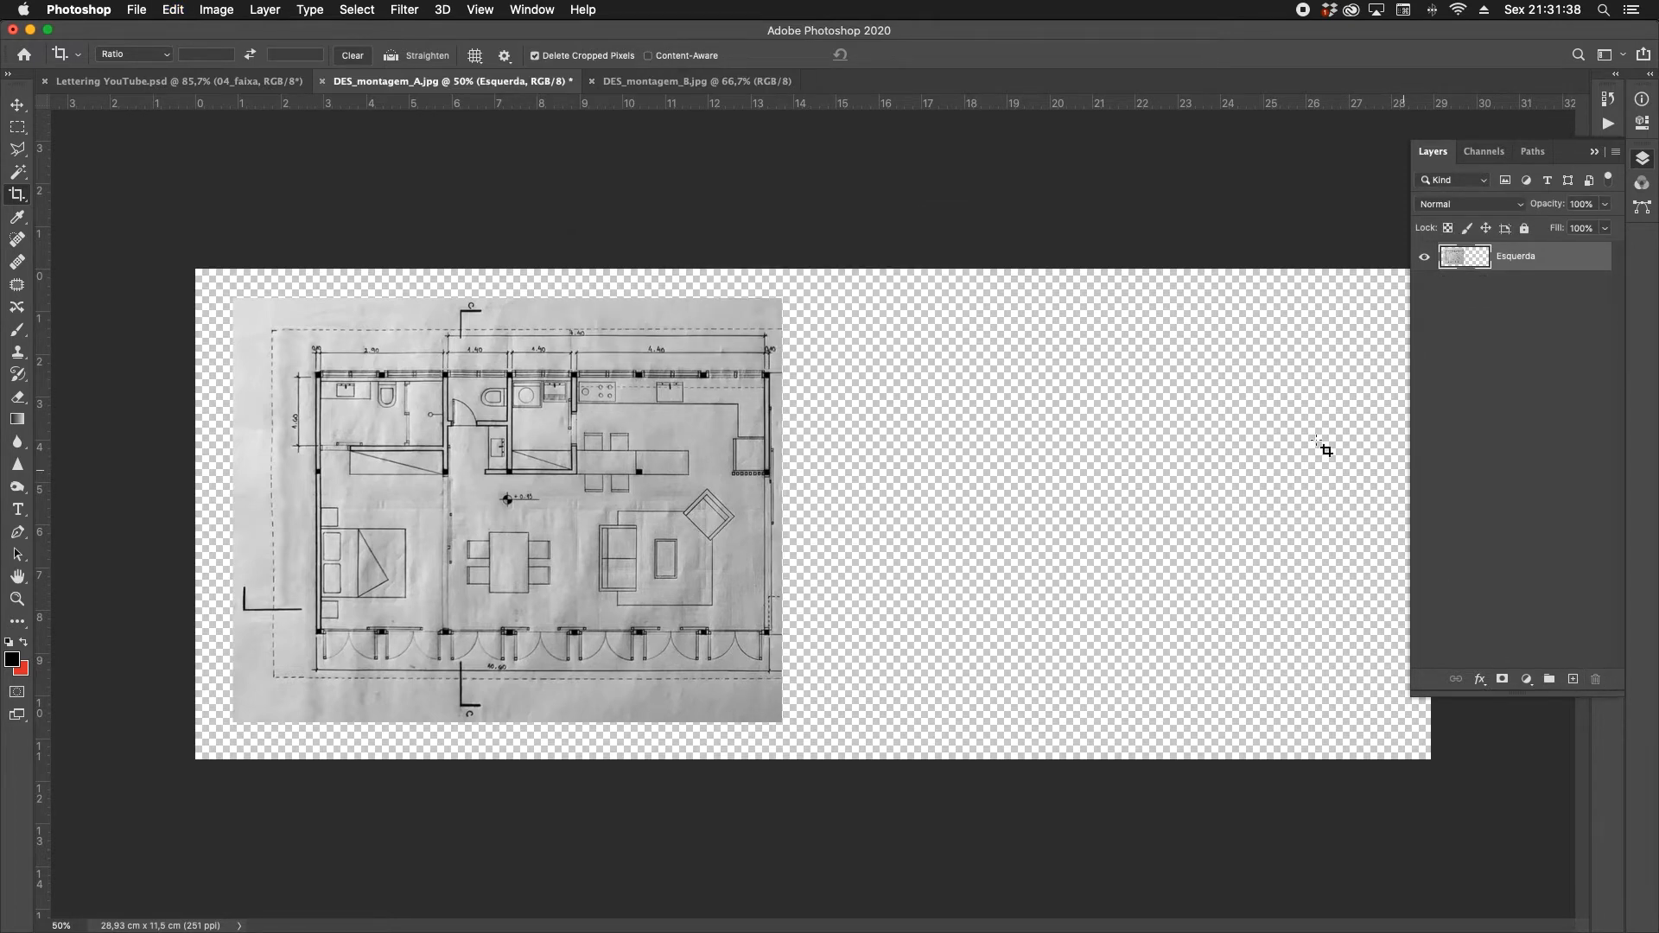
Switch to the DES_montagem_B.jpg document, marquee-select the whole scan and clear that selection.
{"action": "left_click", "coordinate": [726, 81]}
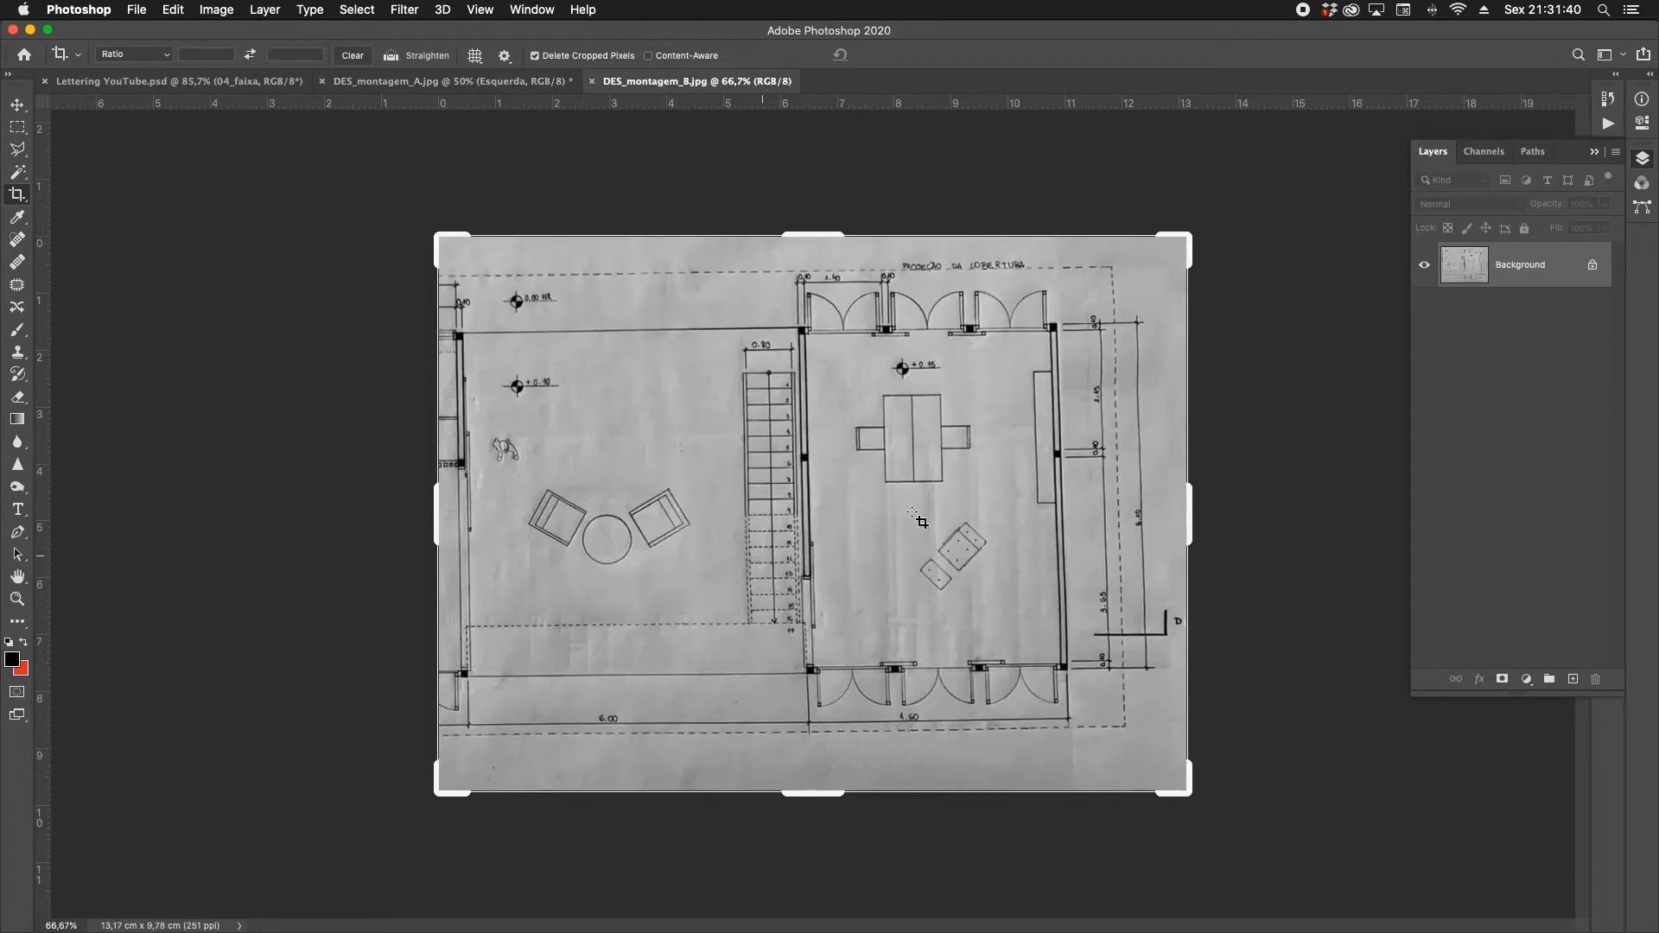
{"action": "key", "text": "Escape"}
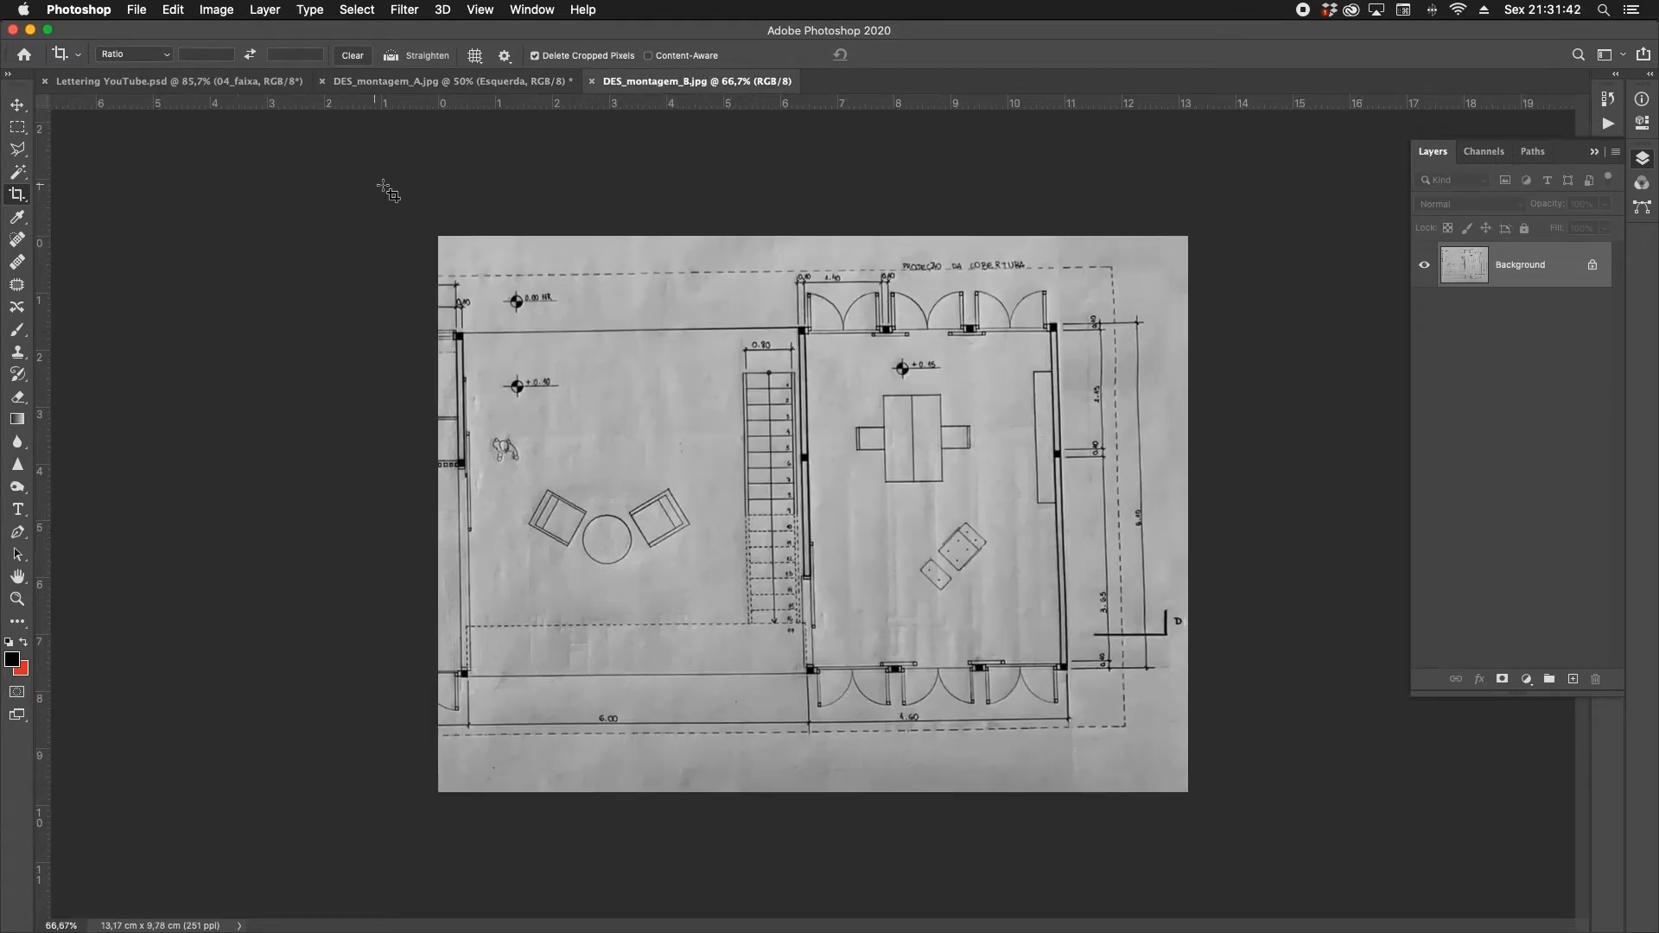
{"action": "left_click", "coordinate": [17, 130]}
{"action": "left_click_drag", "start_coordinate": [461, 262], "coordinate": [1278, 818]}
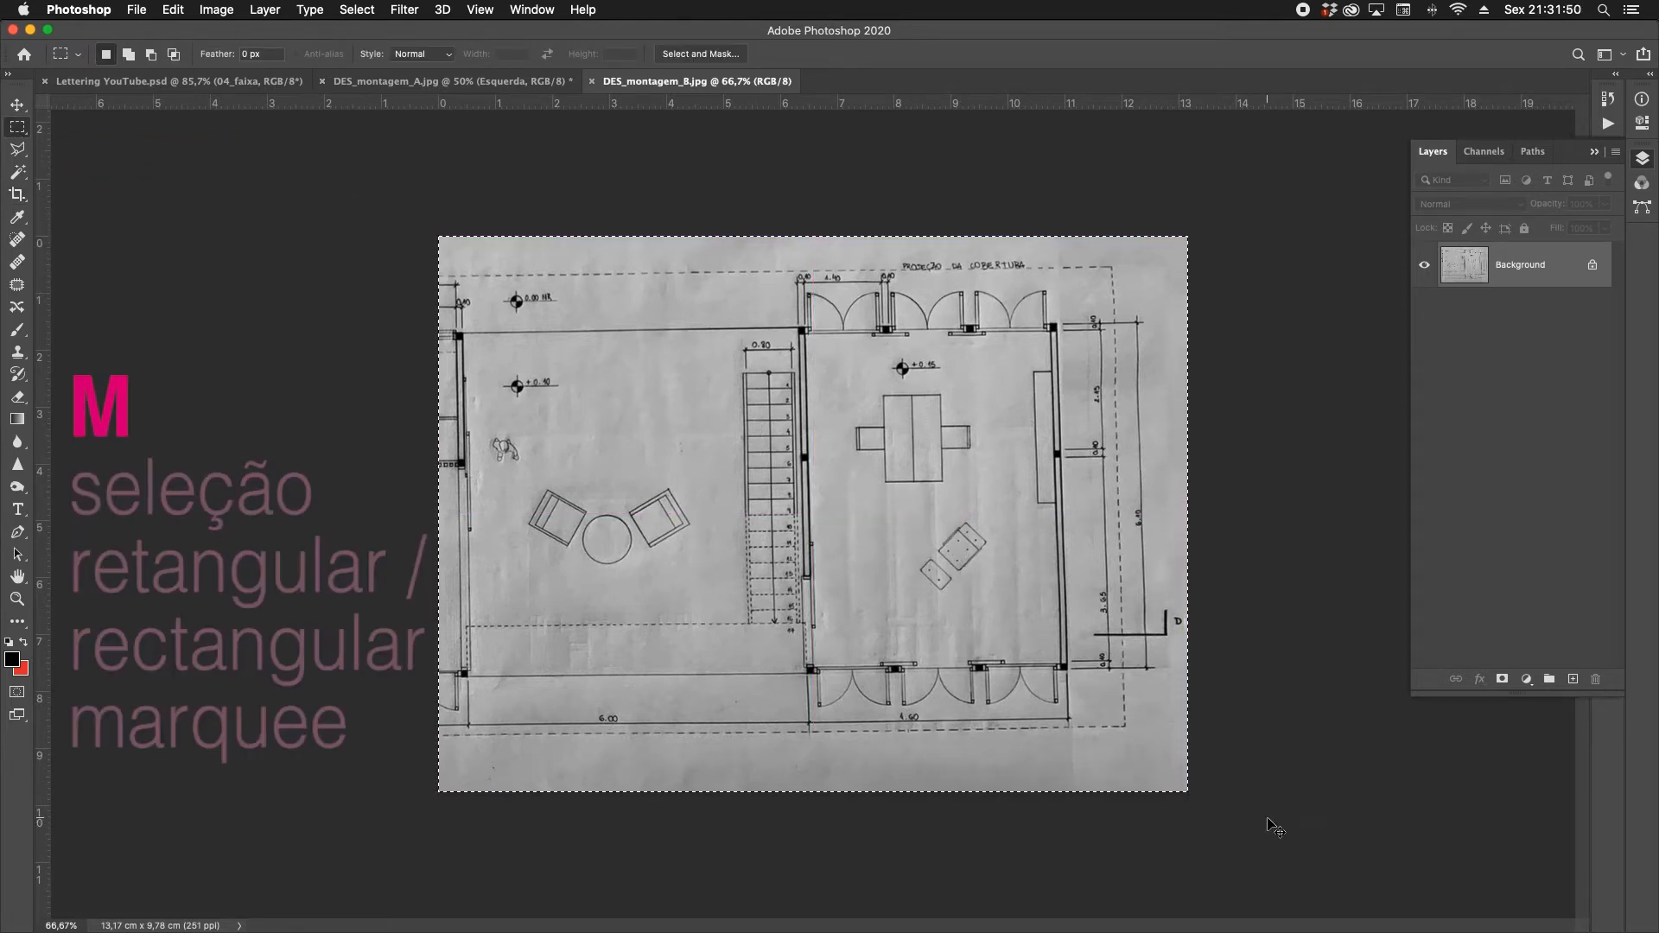
{"action": "key", "text": "super+d"}
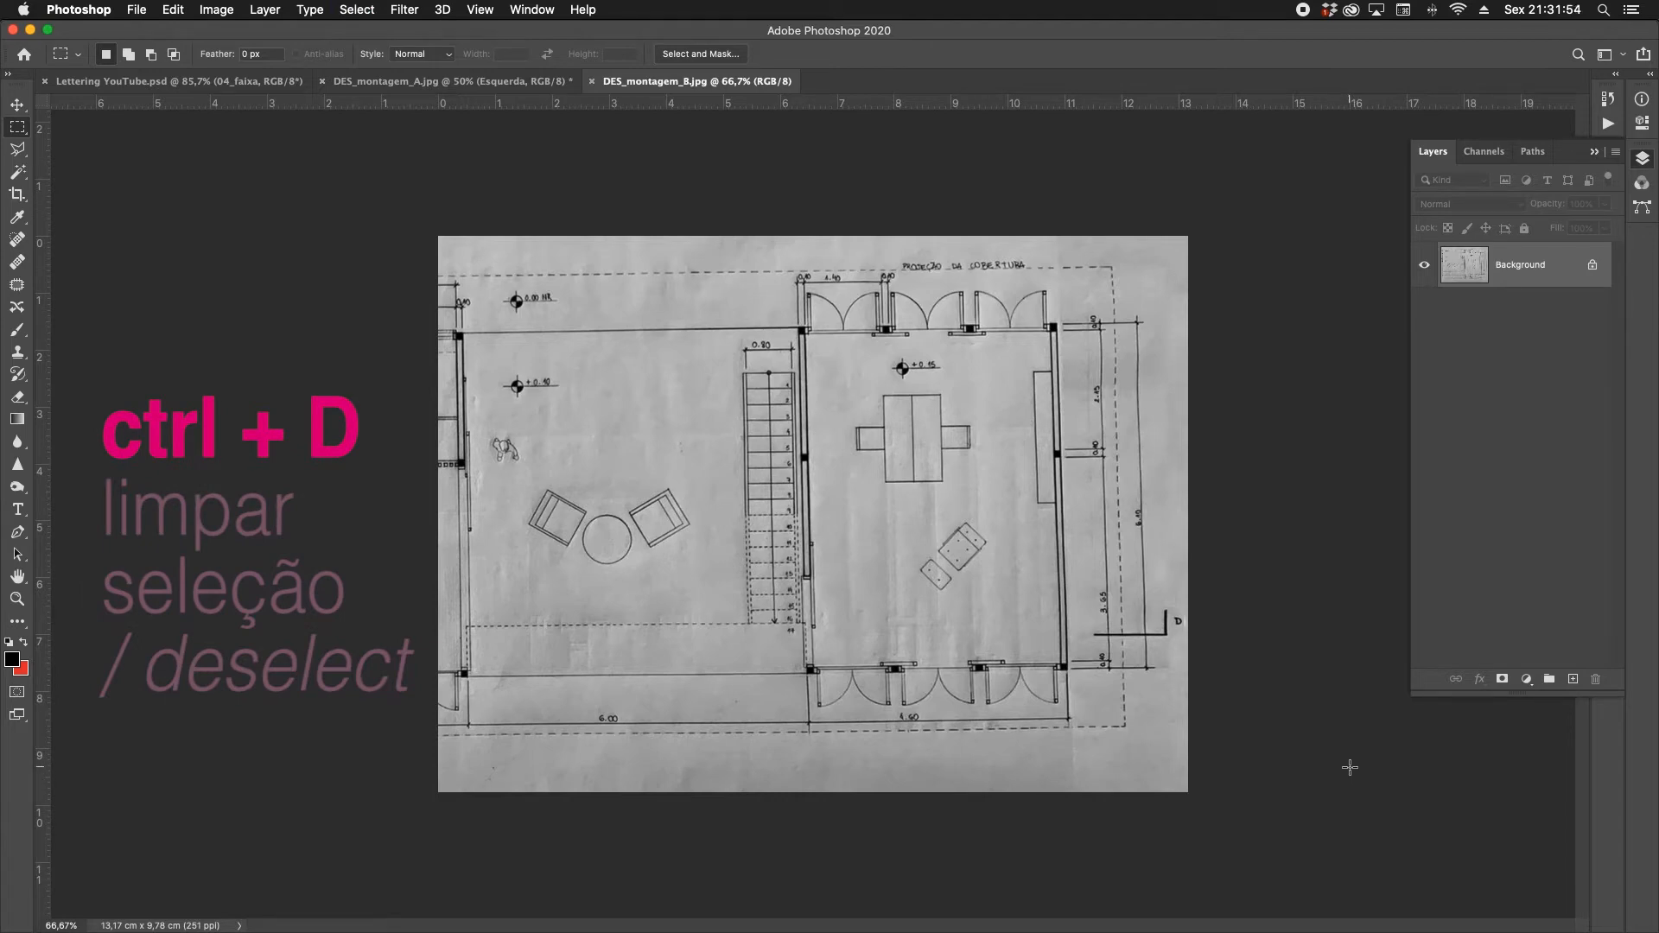
Select and copy the entire DES_montagem_B.jpg image and paste it into DES_montagem_A.jpg as a new layer.
{"action": "key", "text": "super+a"}
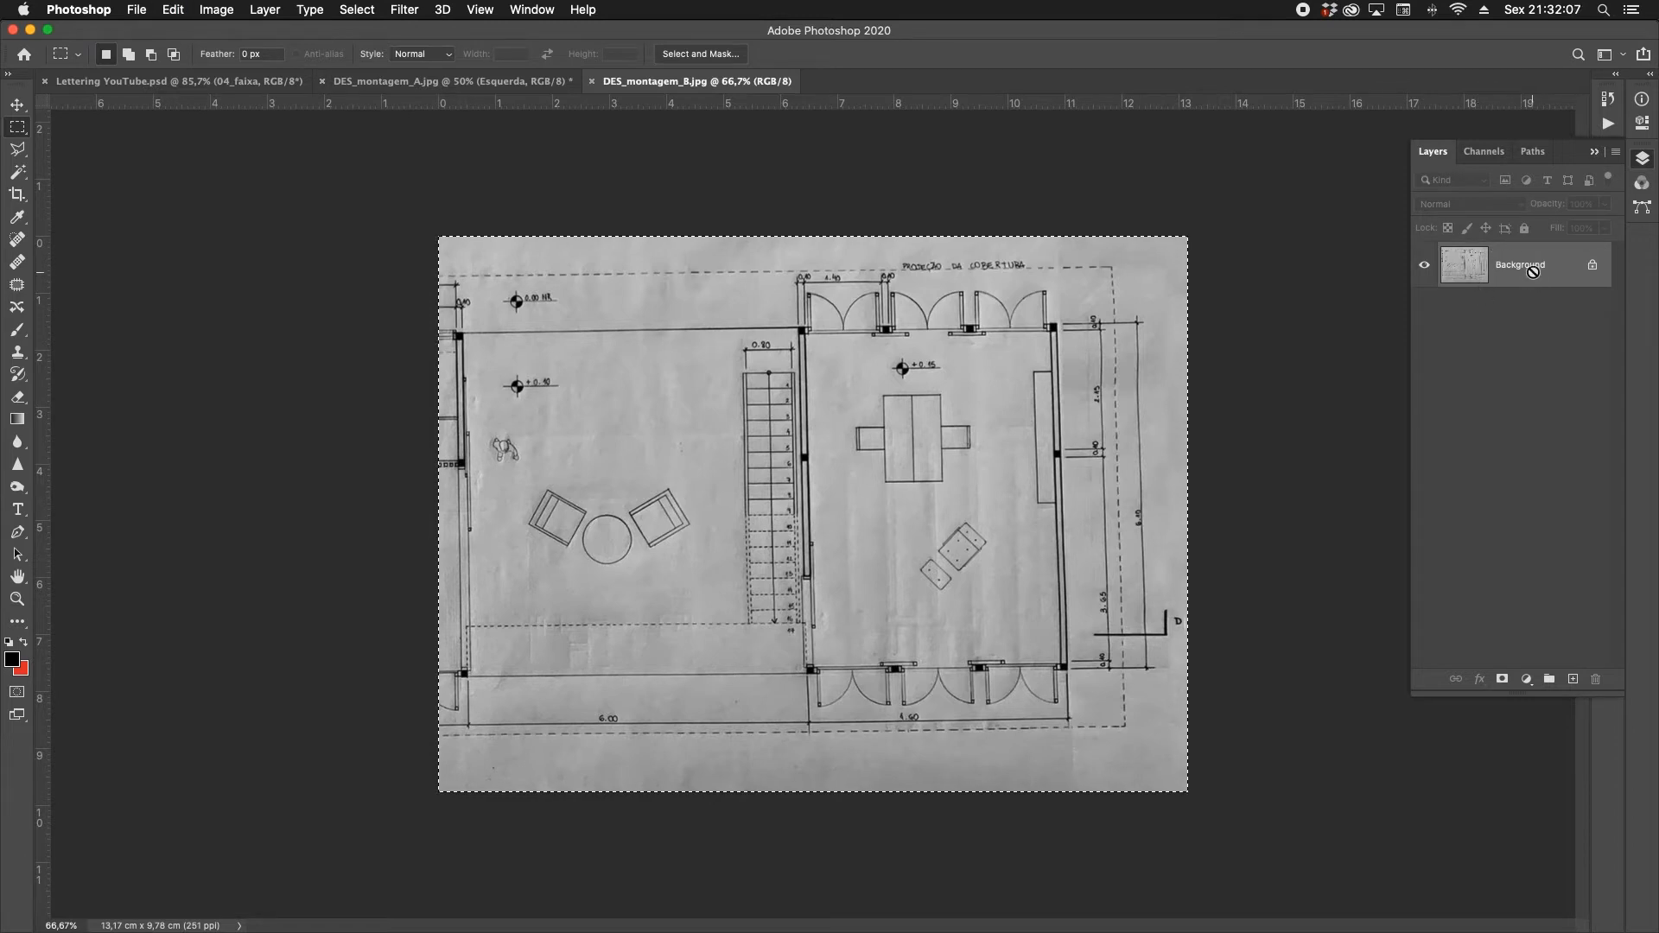
{"action": "key", "text": "ctrl+c"}
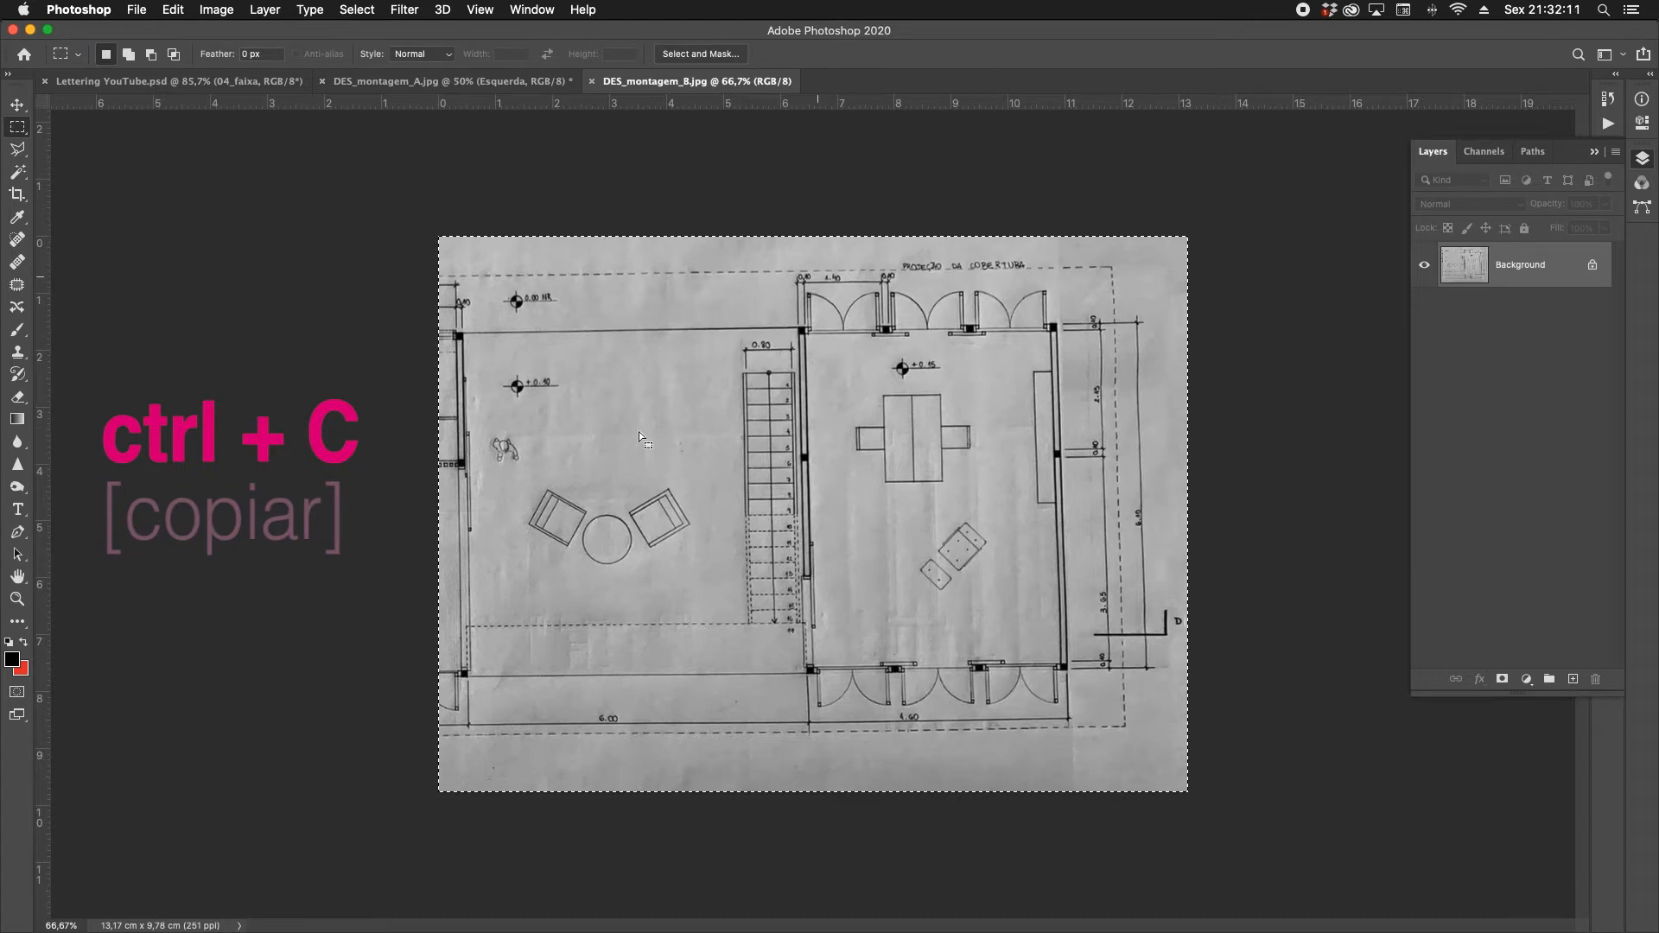
{"action": "left_click", "coordinate": [391, 81]}
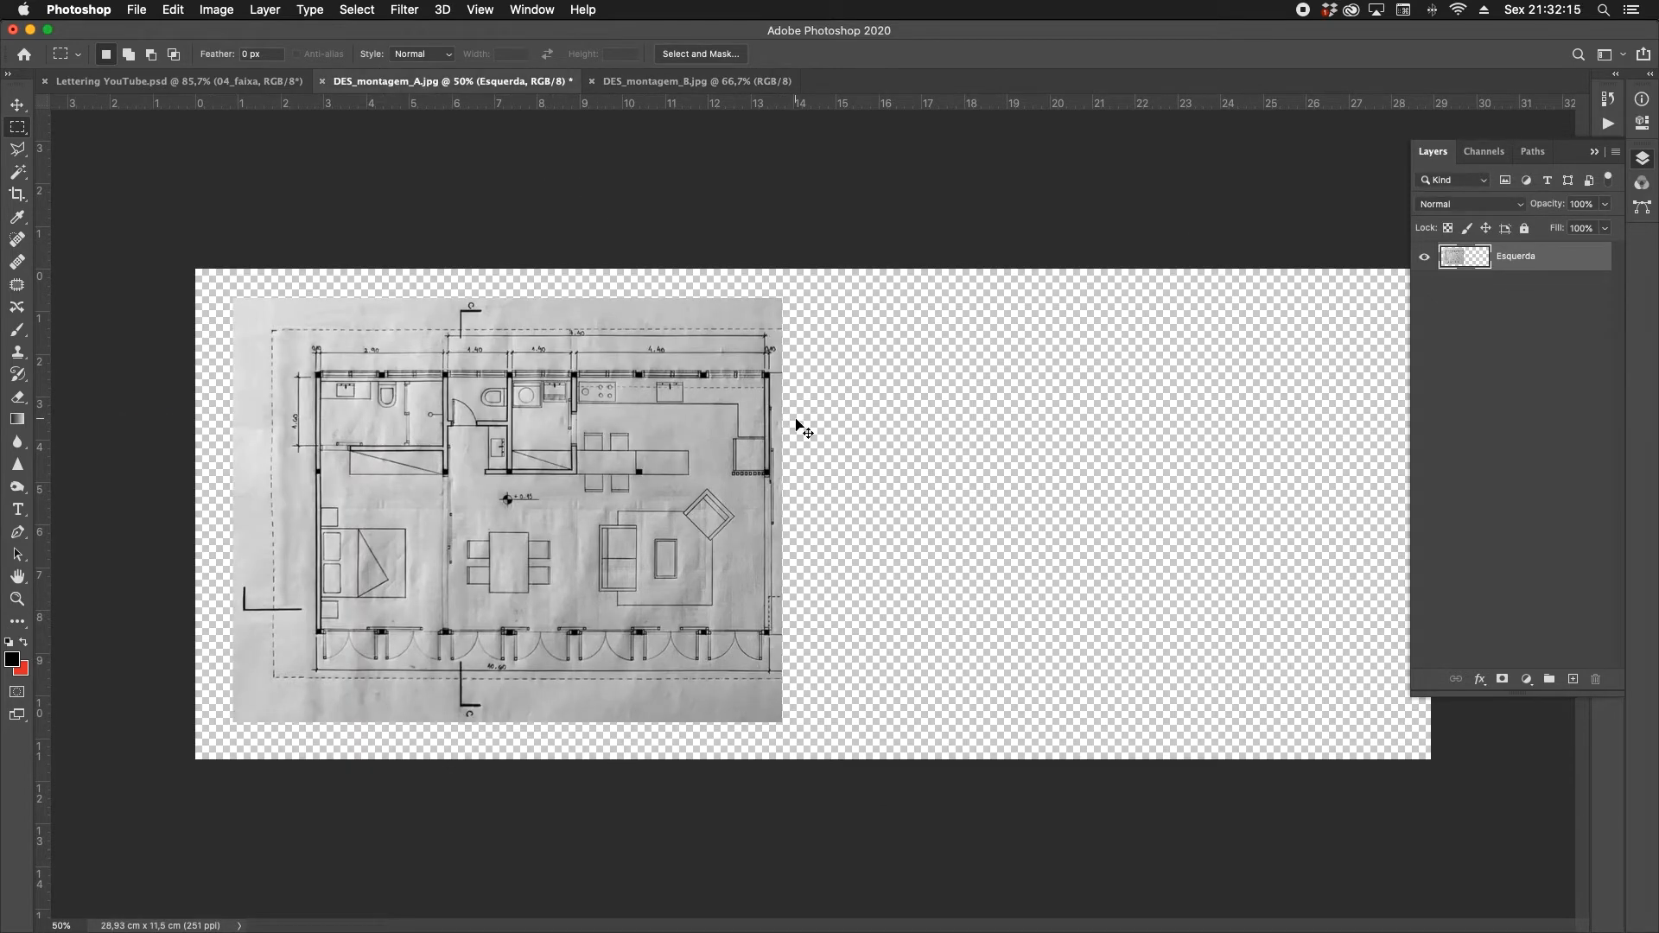
{"action": "key", "text": "ctrl+v"}
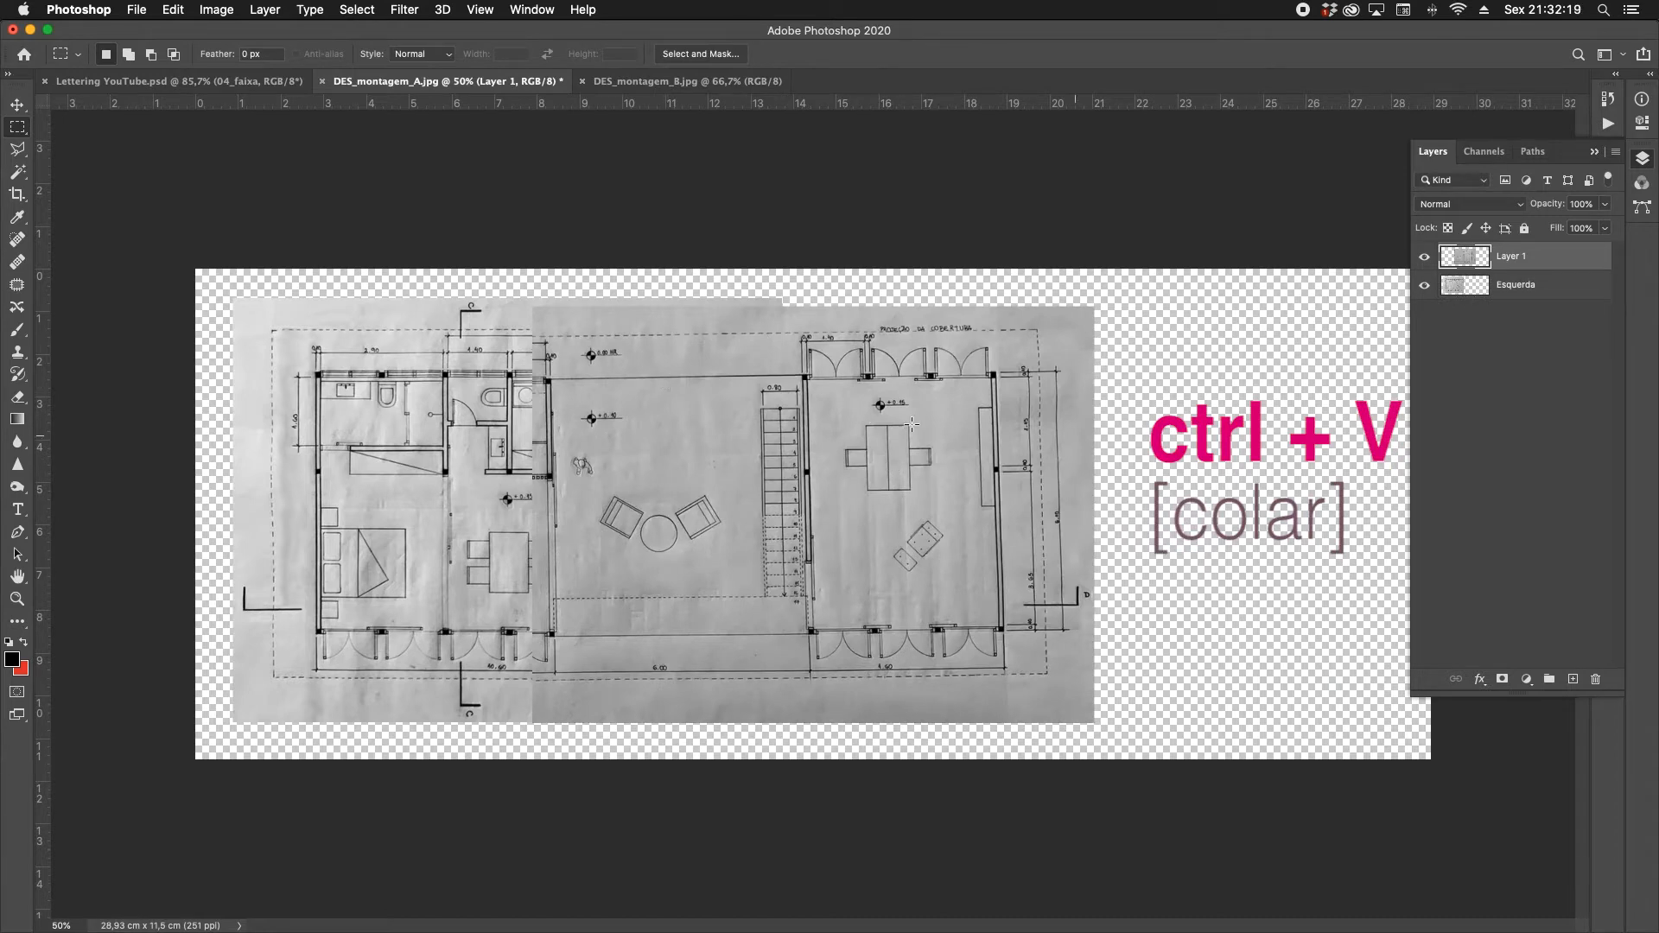
Rename the pasted layer as Direita.
{"action": "double_click", "coordinate": [1510, 261]}
{"action": "type", "text": "Direita"}
{"action": "key", "text": "Return"}
Move the Direita layer to the right with the Move tool, overlapping its shared wall with the left plan's right edge.
{"action": "left_click", "coordinate": [18, 105]}
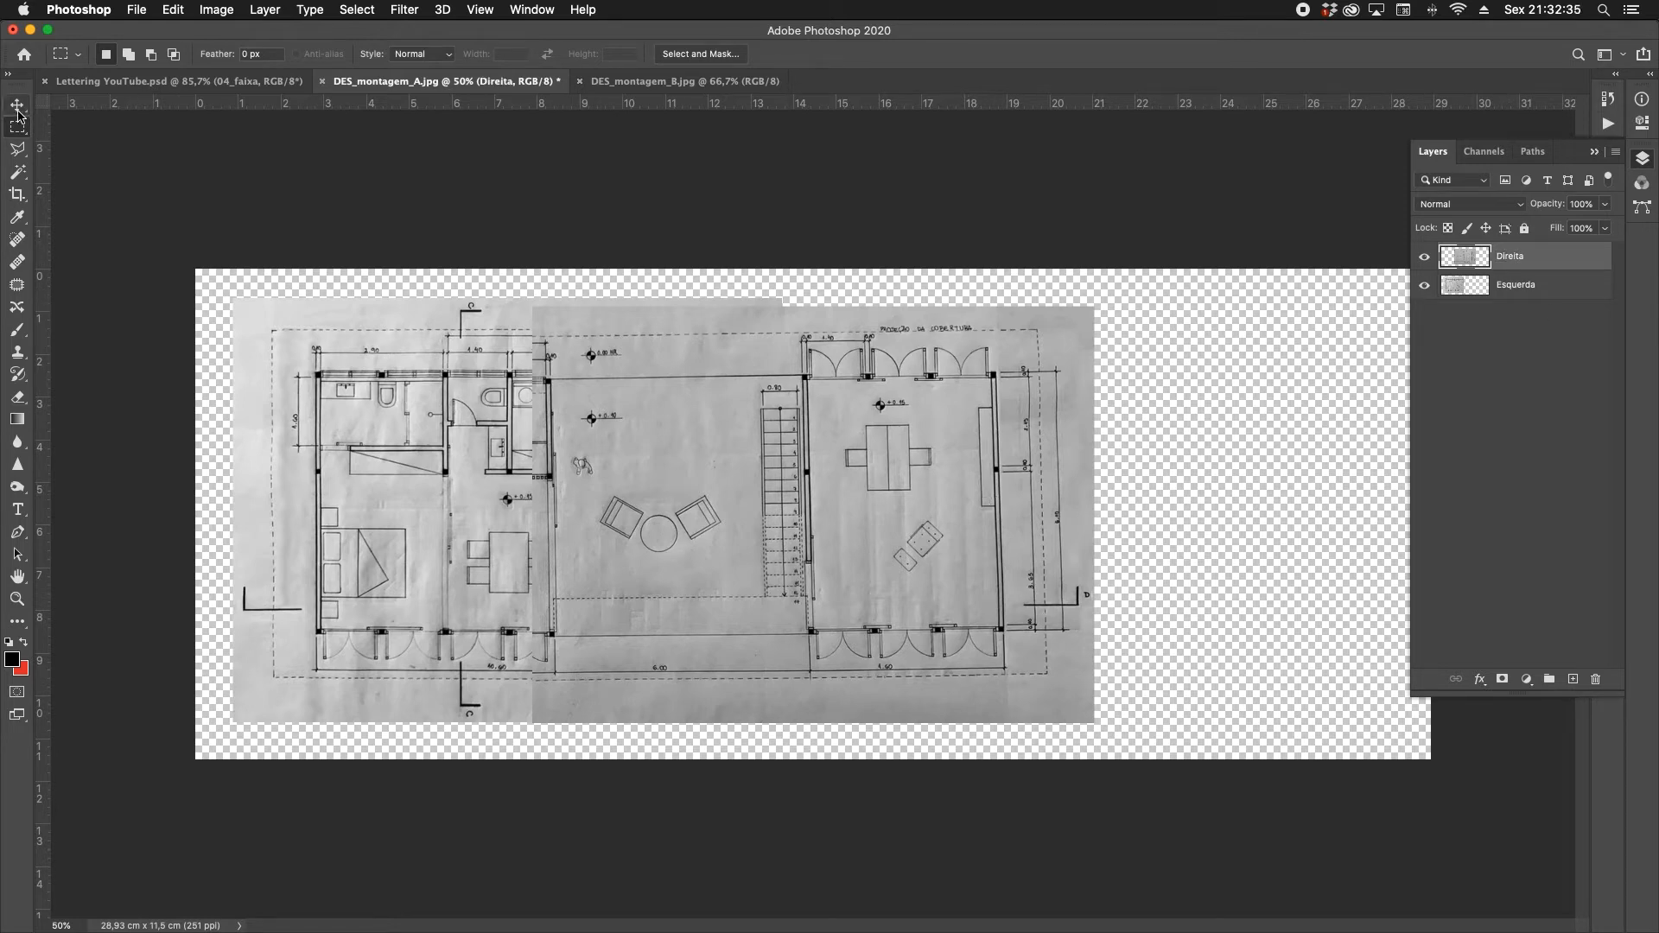
{"action": "left_click", "coordinate": [1425, 257]}
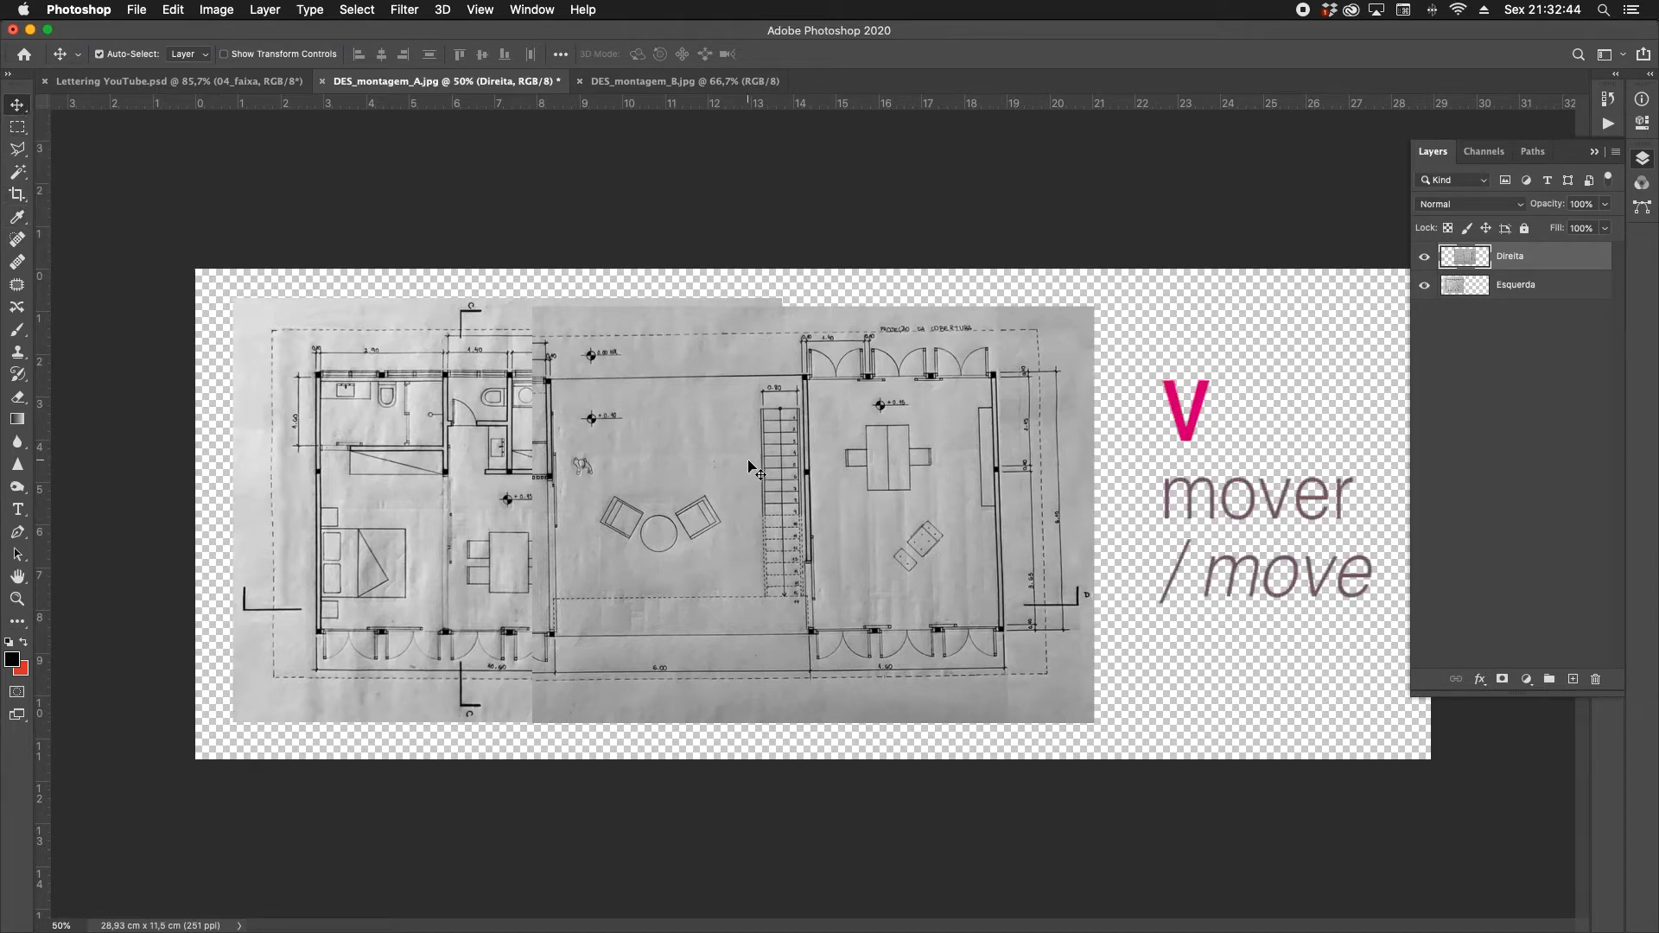
{"action": "left_click_drag", "start_coordinate": [748, 467], "coordinate": [967, 454]}
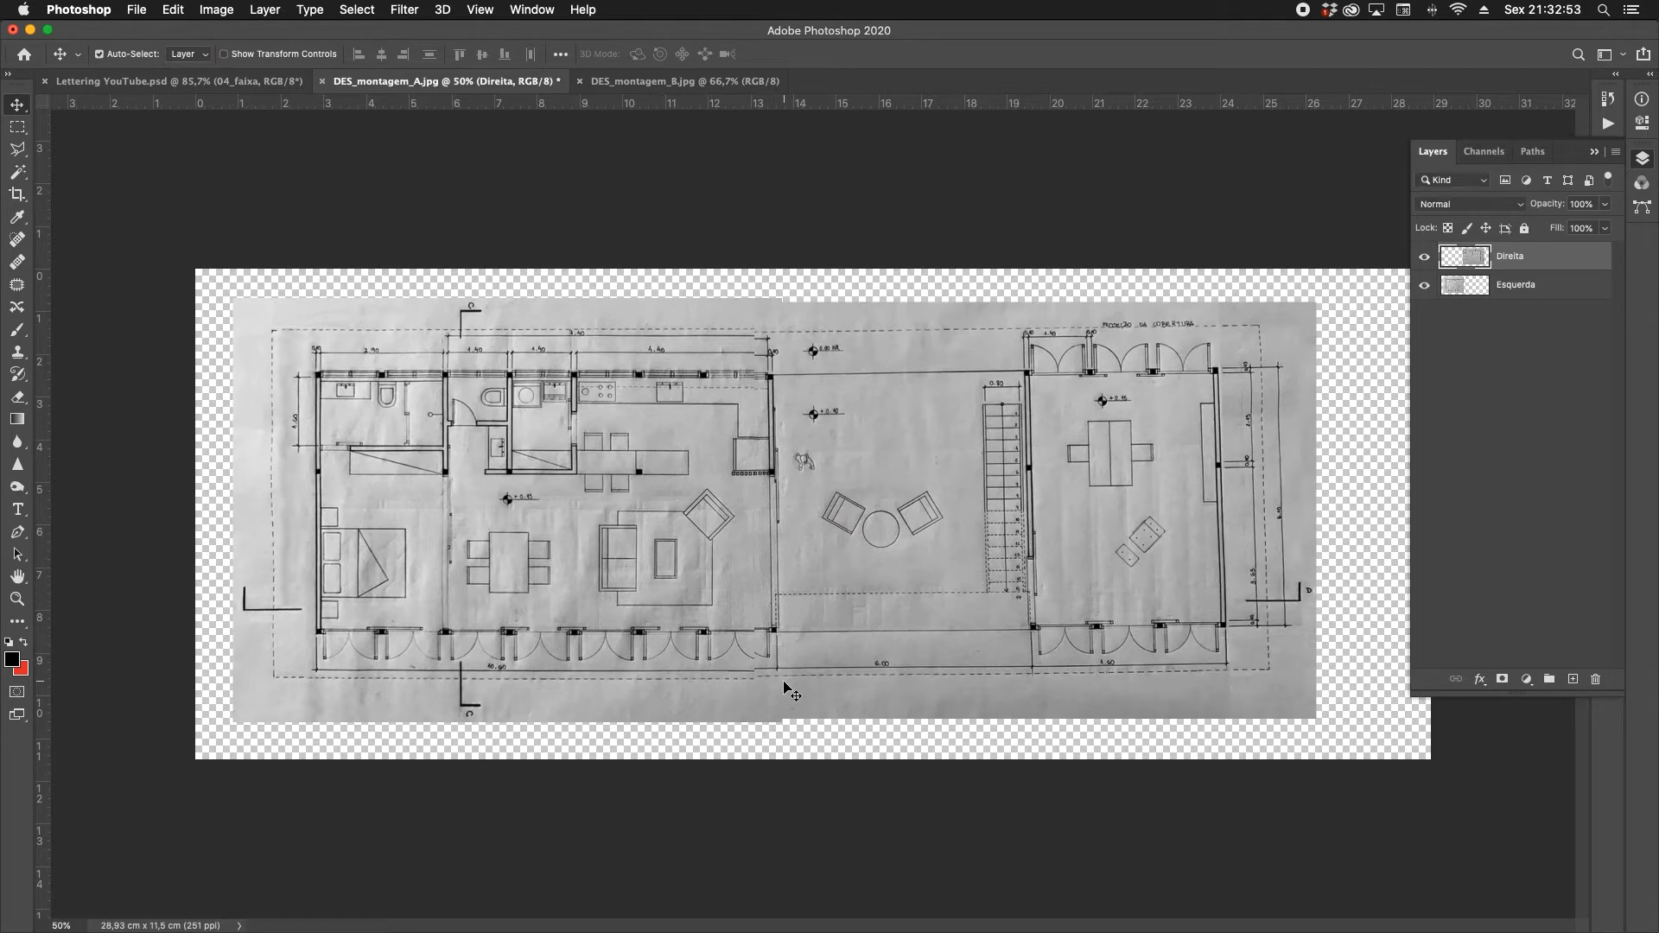
Examine up close how the walls, doors and dimension lines meet at the seam between the two scans.
{"action": "key", "text": "z"}
{"action": "left_click", "coordinate": [781, 634]}
{"action": "left_click", "coordinate": [766, 668]}
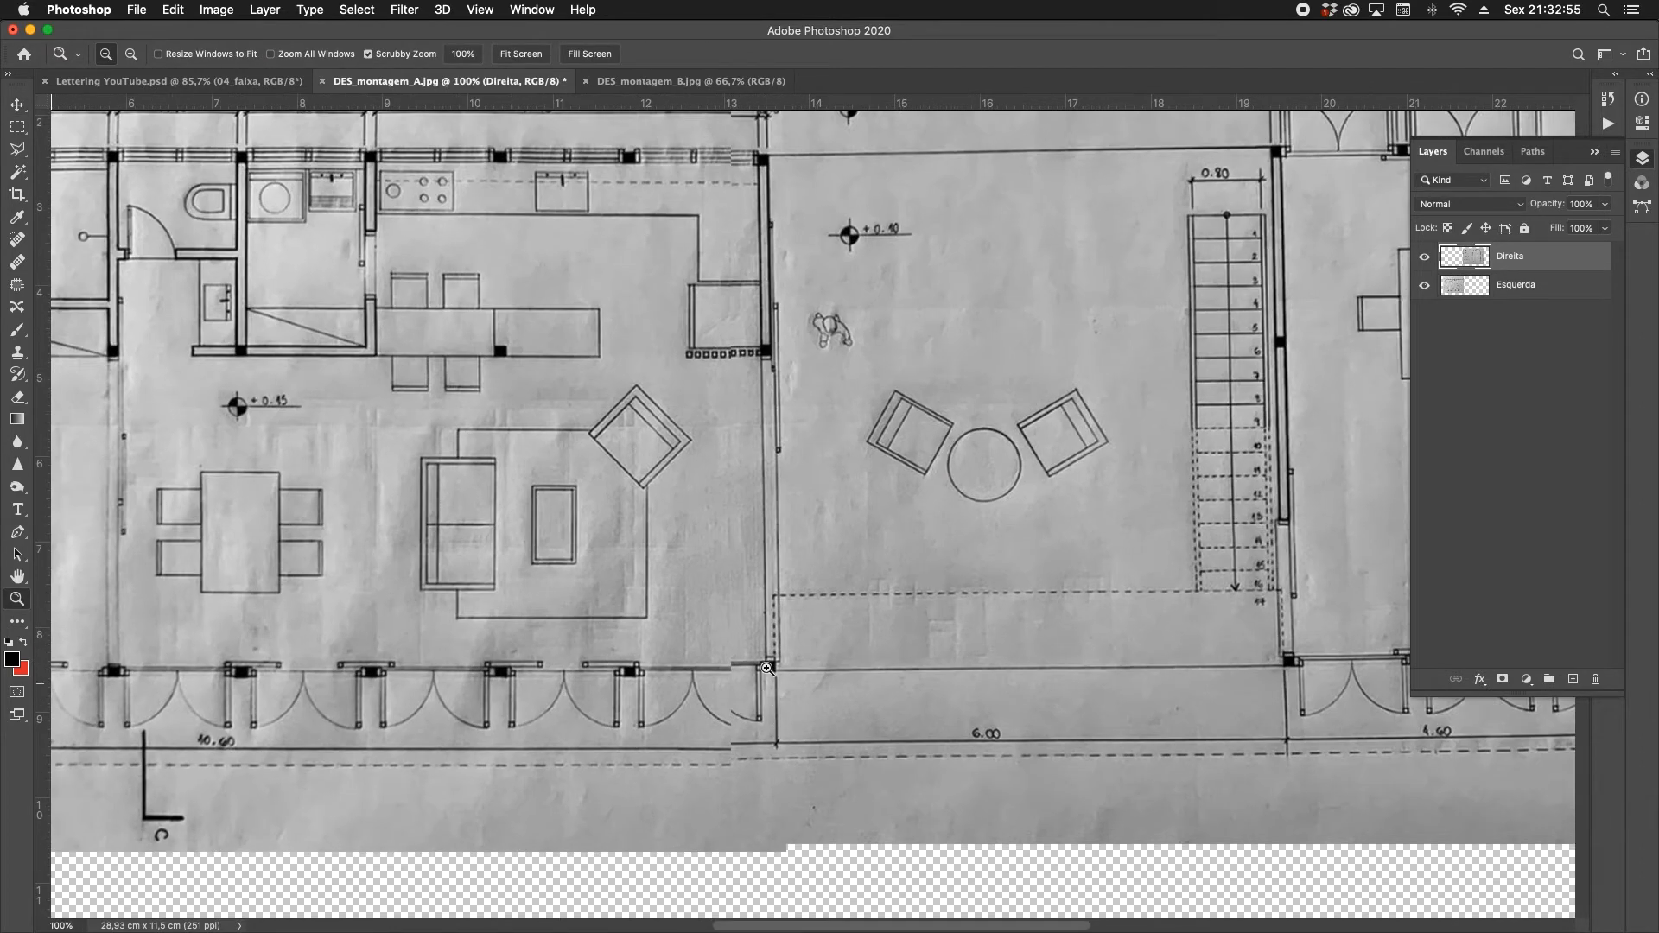
{"action": "scroll", "coordinate": [754, 343], "scroll_direction": "up", "scroll_amount": 2}
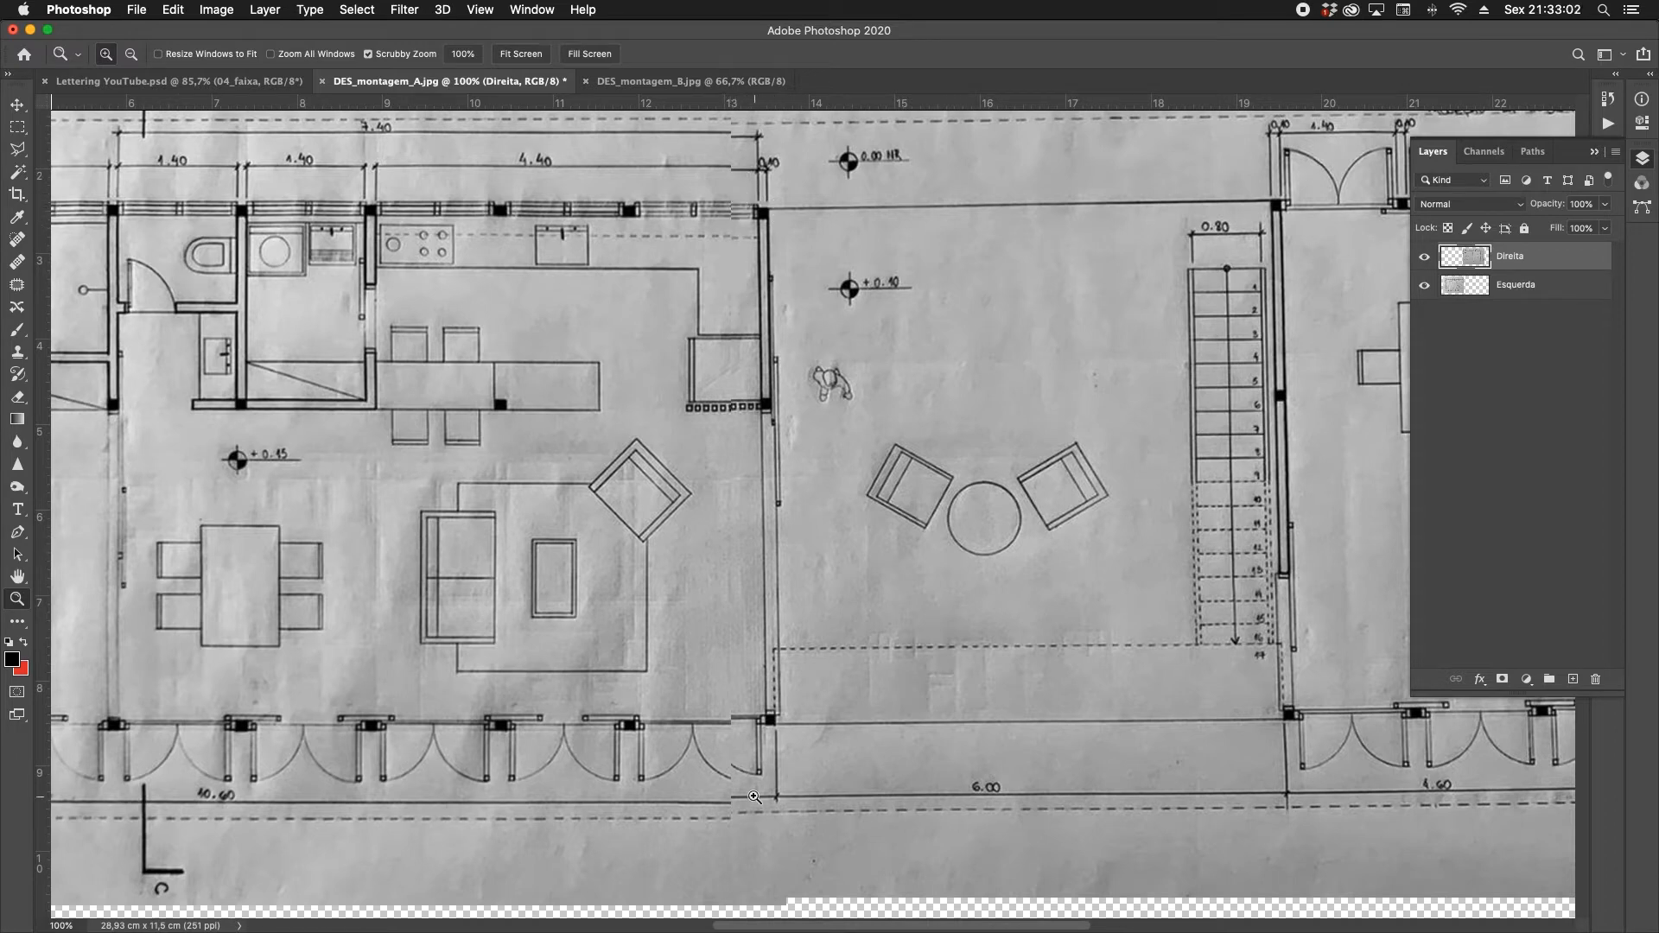
{"action": "scroll", "coordinate": [799, 782], "scroll_direction": "right", "scroll_amount": 2}
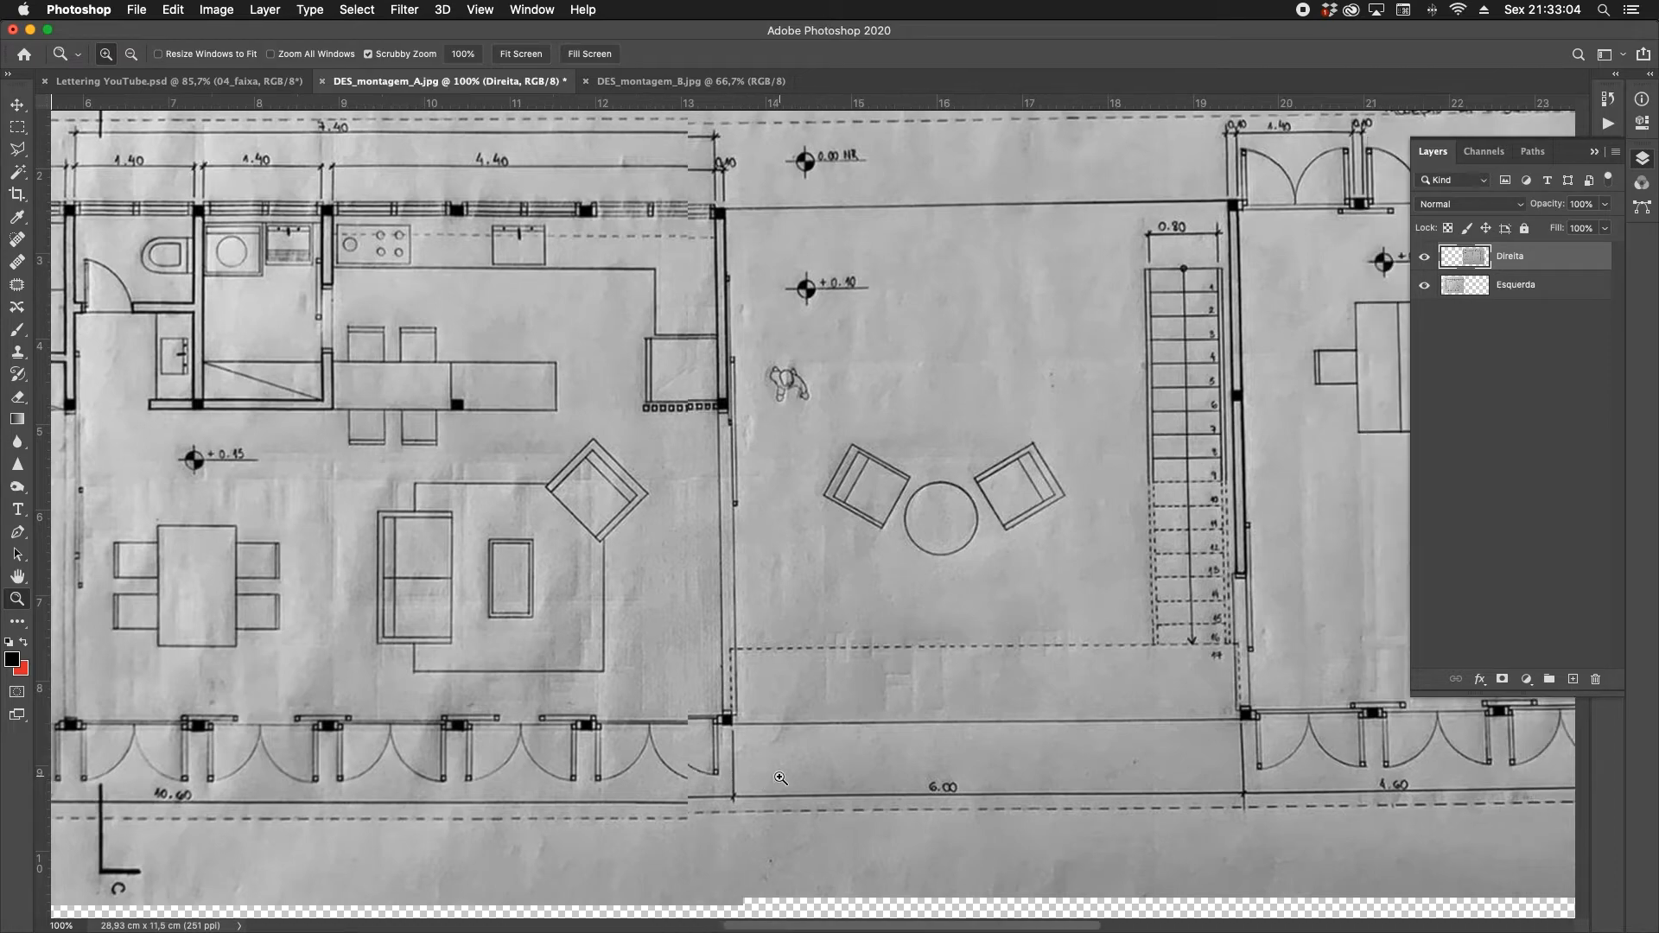
{"action": "left_click", "coordinate": [725, 540], "text": "alt"}
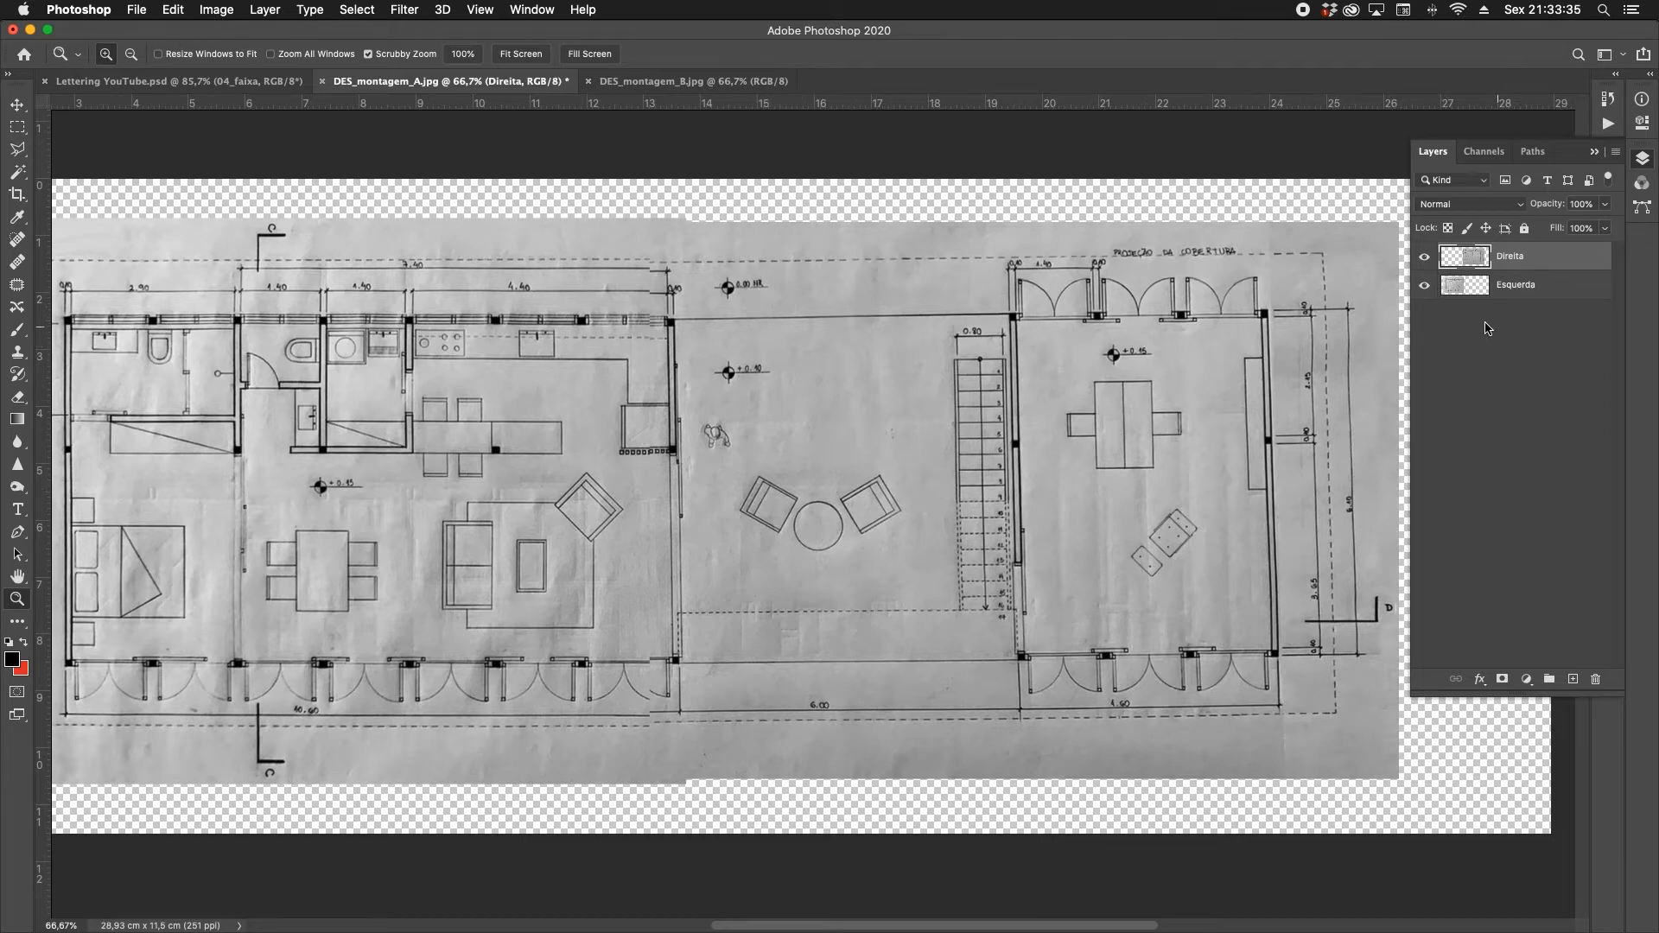
{"action": "scroll", "coordinate": [127, 314], "scroll_direction": "left", "scroll_amount": 1}
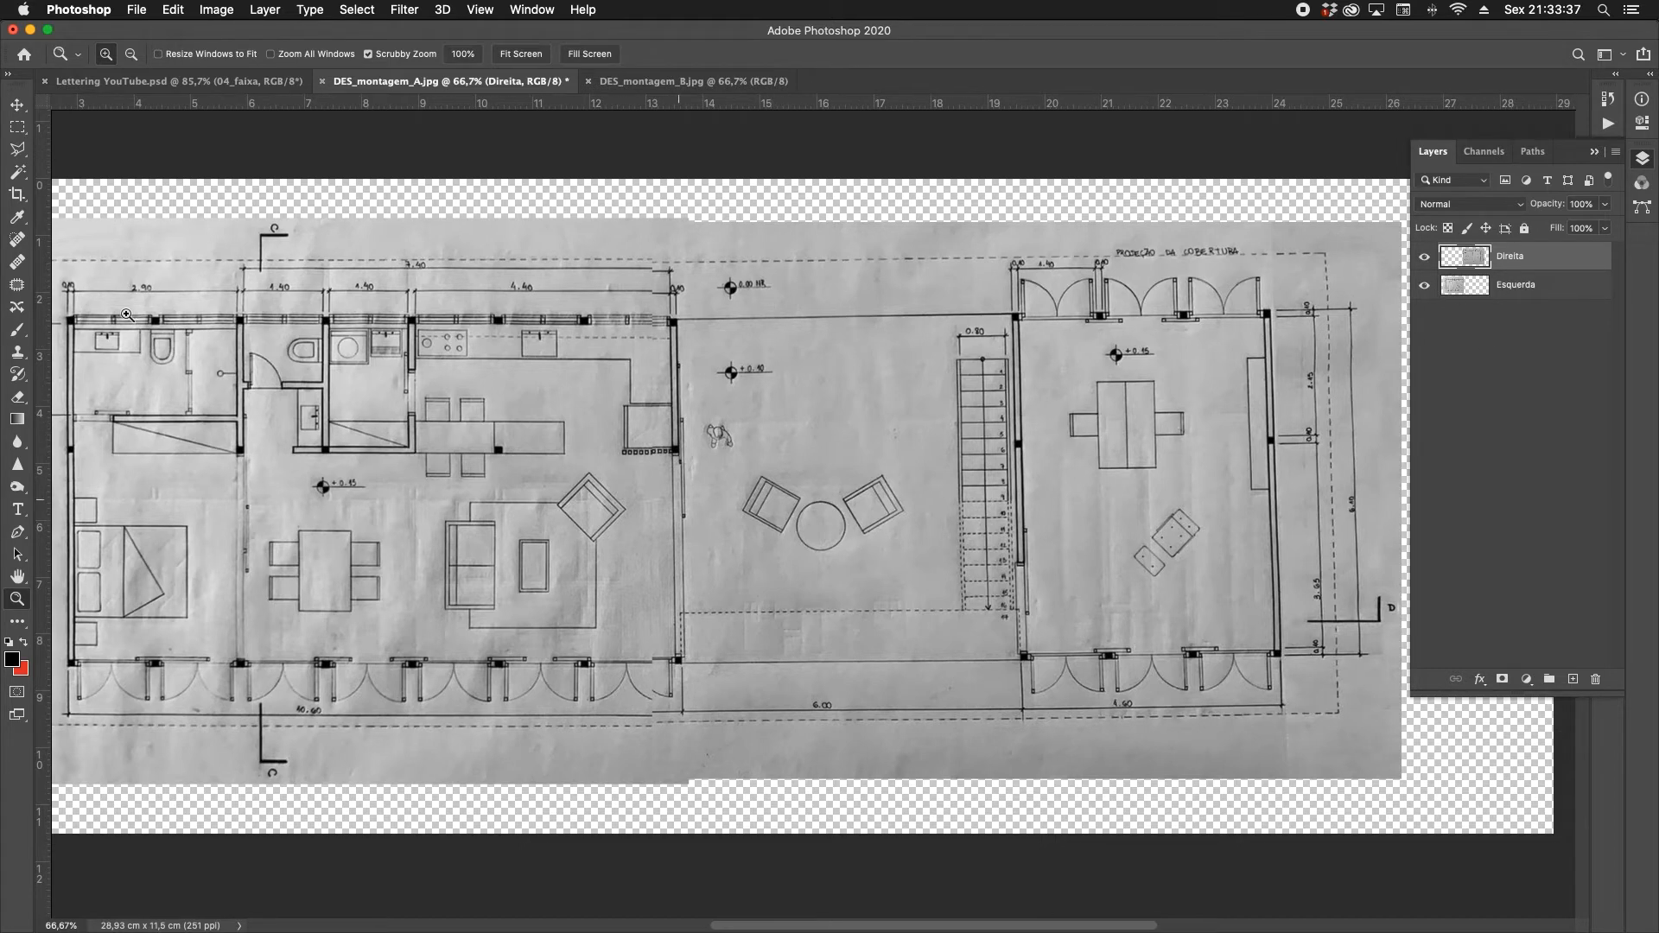
Move the Direita layer further right and slightly up, leaving a narrow gap between the two scans.
{"action": "left_click", "coordinate": [17, 105]}
{"action": "left_click_drag", "start_coordinate": [874, 474], "coordinate": [926, 476]}
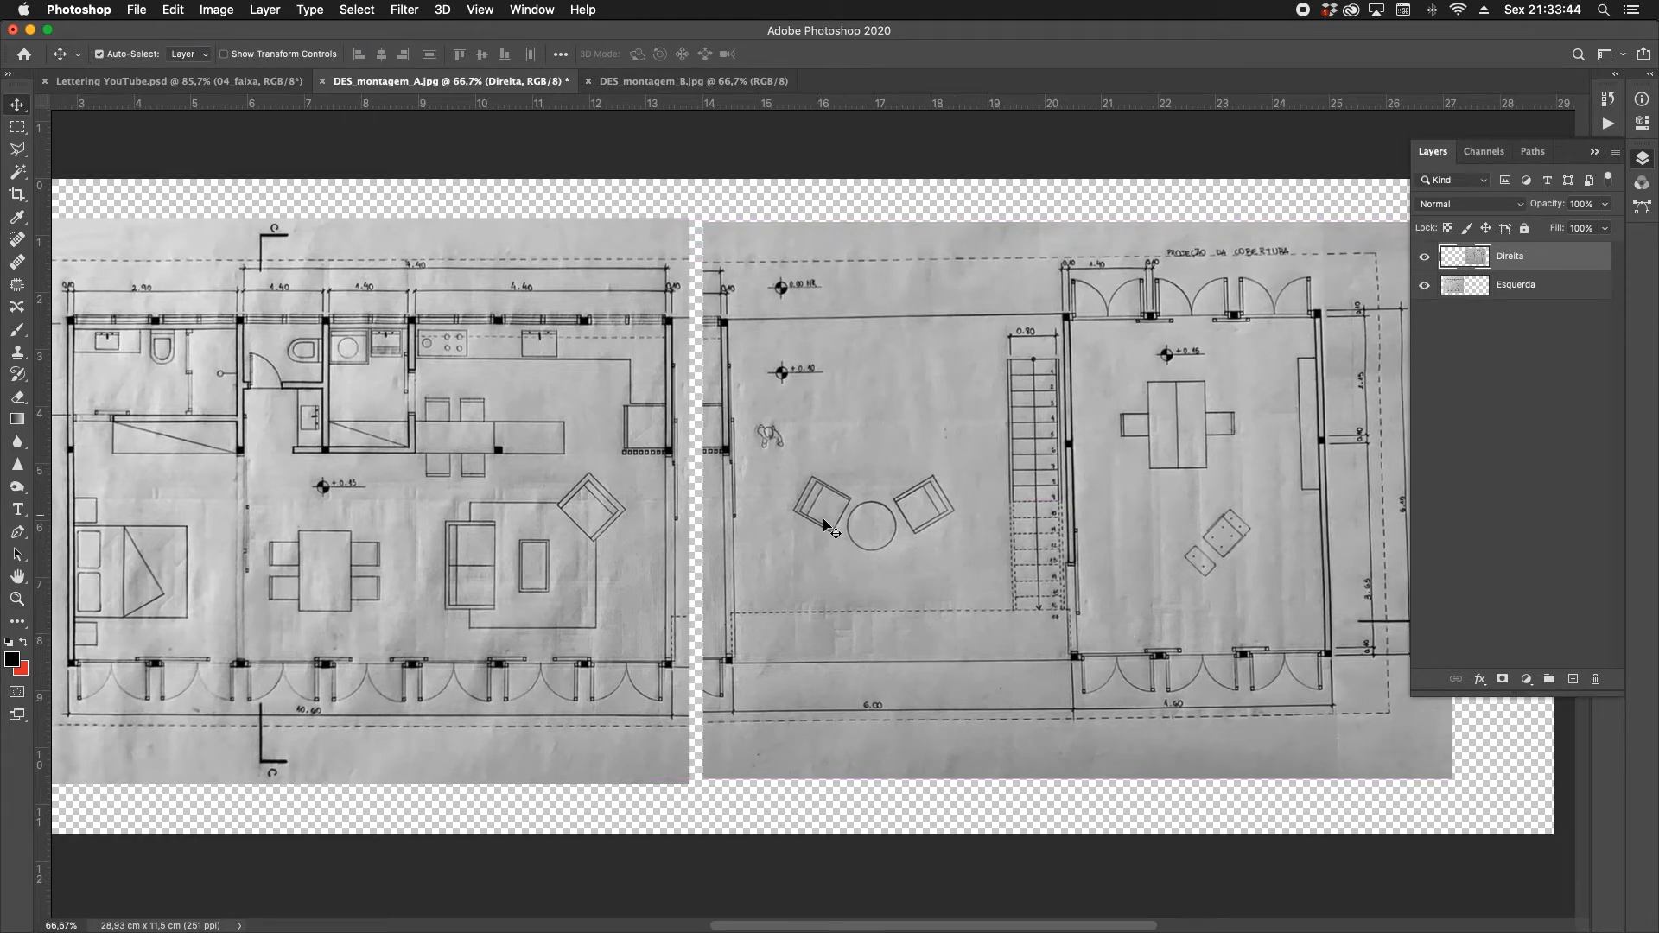
{"action": "scroll", "coordinate": [825, 605], "scroll_direction": "left", "scroll_amount": 5}
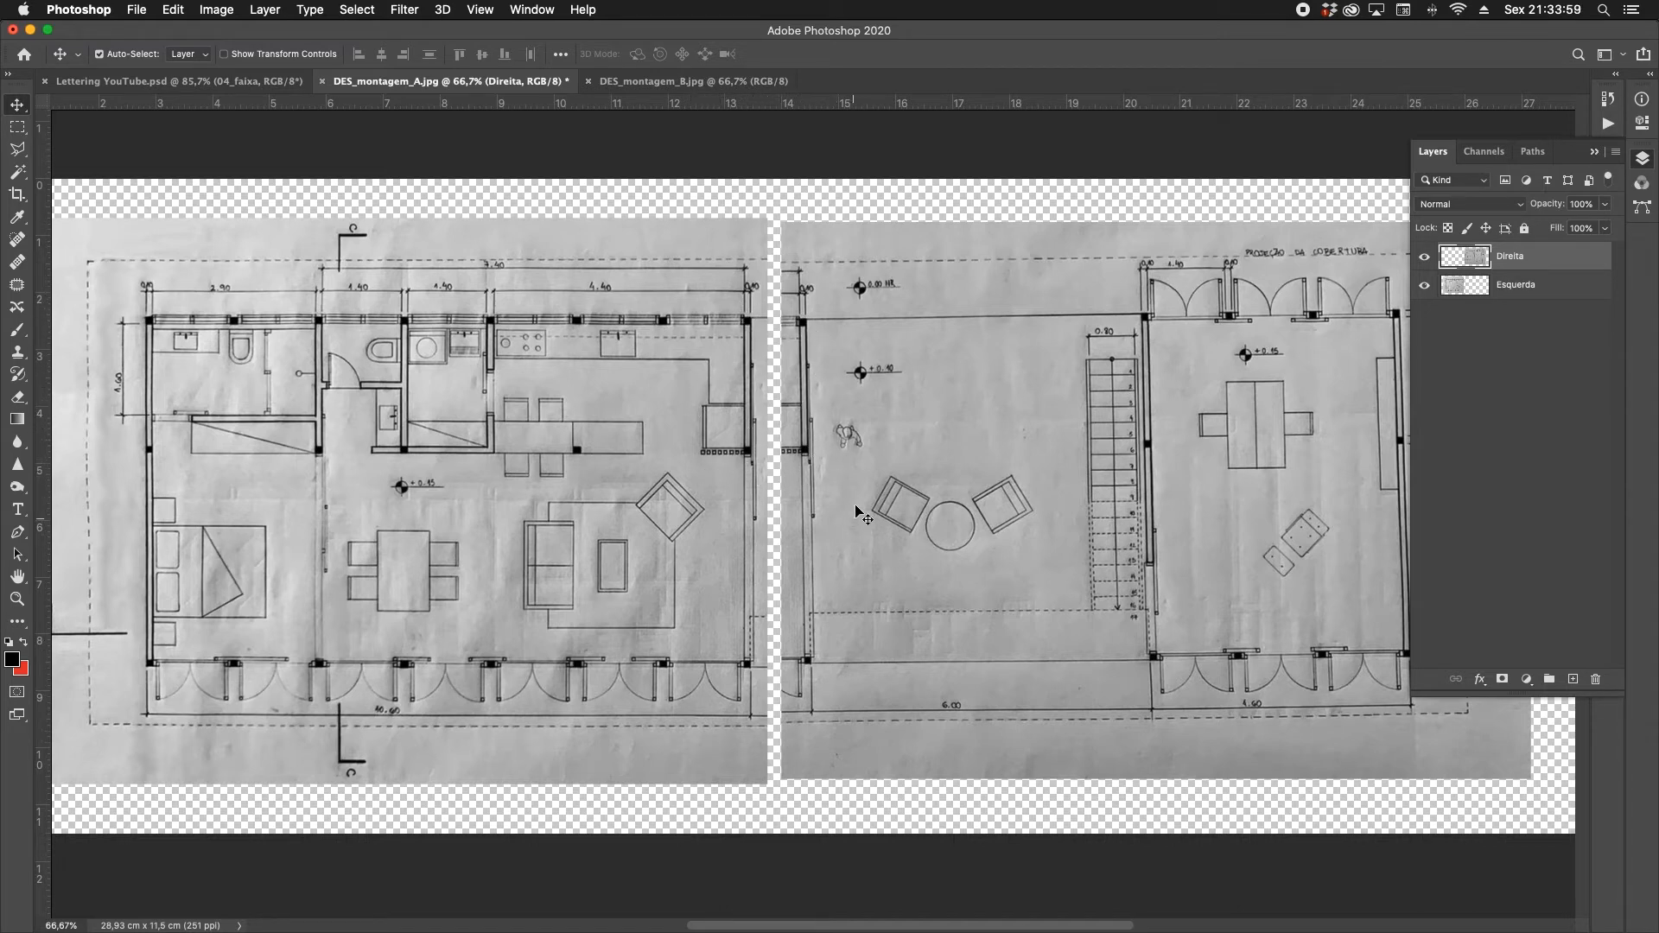
{"action": "mouse_move", "coordinate": [865, 496]}
{"action": "left_mouse_down"}
{"action": "mouse_move", "coordinate": [817, 496]}
{"action": "mouse_move", "coordinate": [879, 497]}
{"action": "mouse_move", "coordinate": [867, 491]}
{"action": "left_mouse_up"}
{"action": "scroll", "coordinate": [929, 462], "scroll_direction": "right", "scroll_amount": 3}
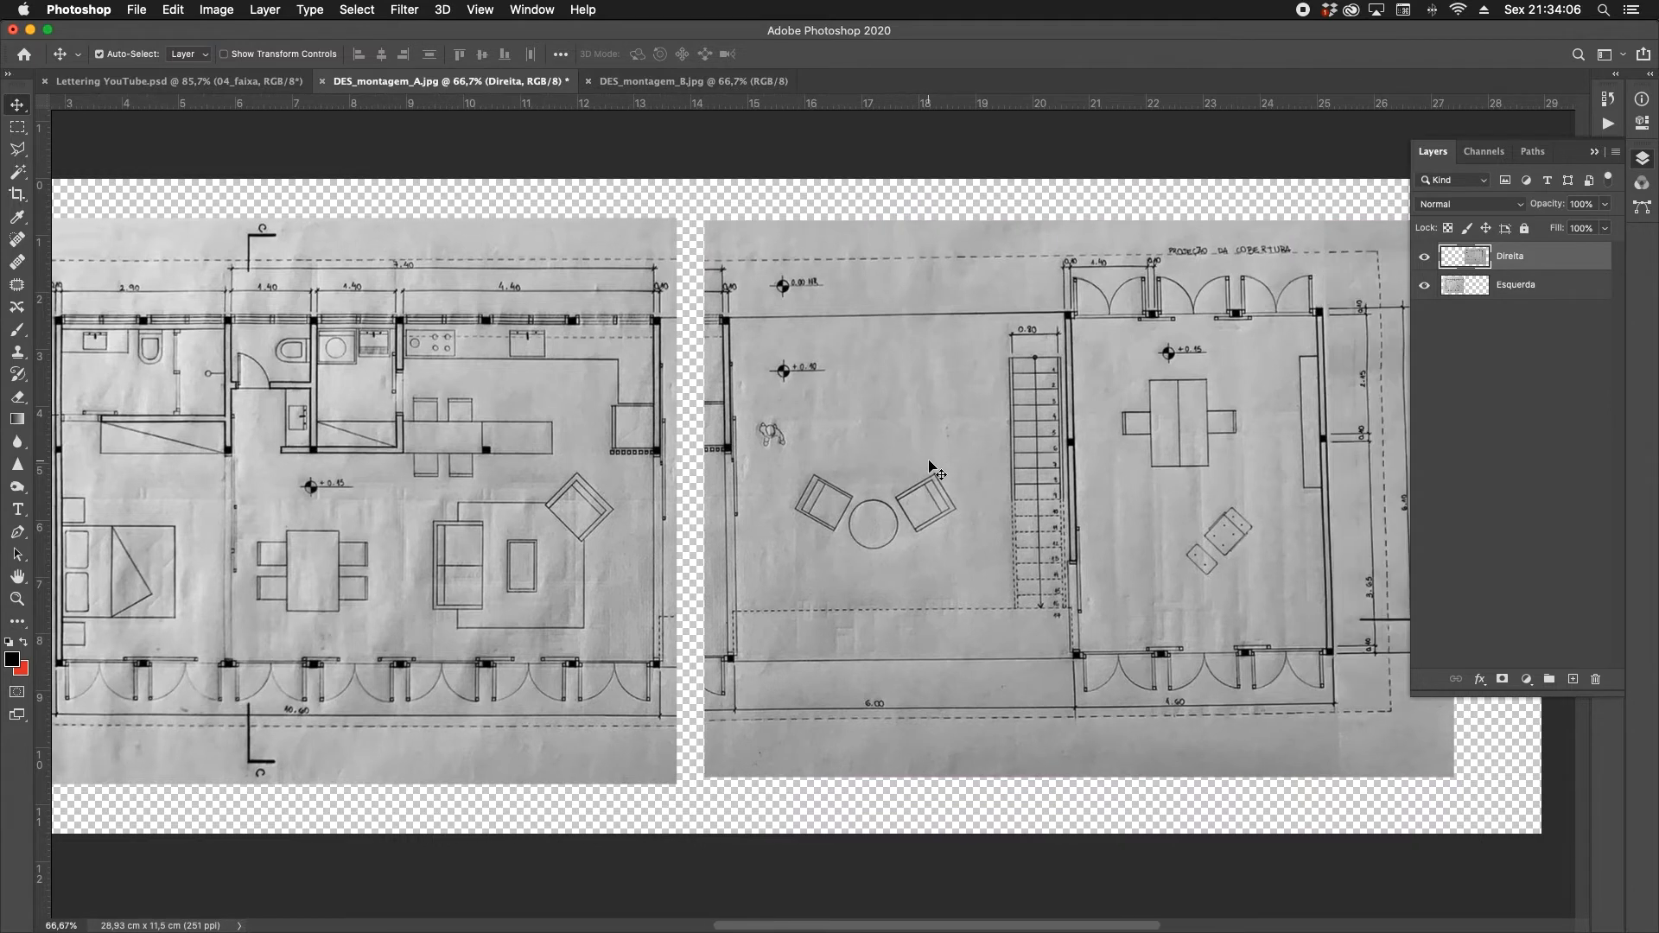
{"action": "scroll", "coordinate": [929, 462], "scroll_direction": "left", "scroll_amount": 3}
{"action": "scroll", "coordinate": [396, 289], "scroll_direction": "left", "scroll_amount": 3}
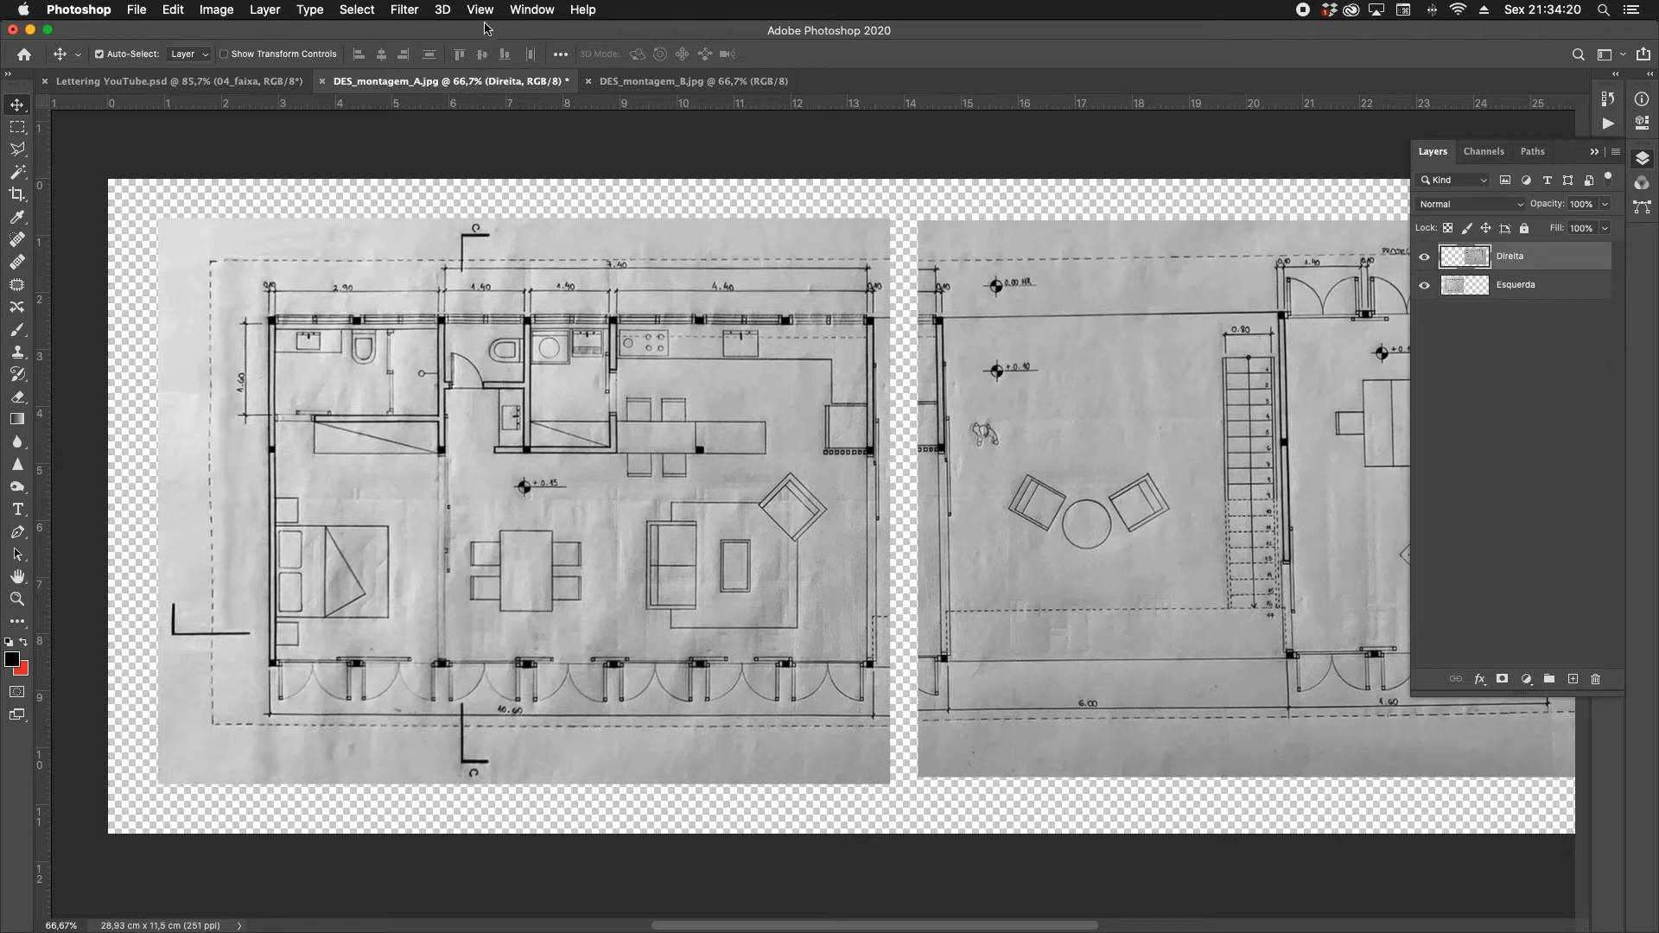
{"action": "left_click", "coordinate": [484, 12]}
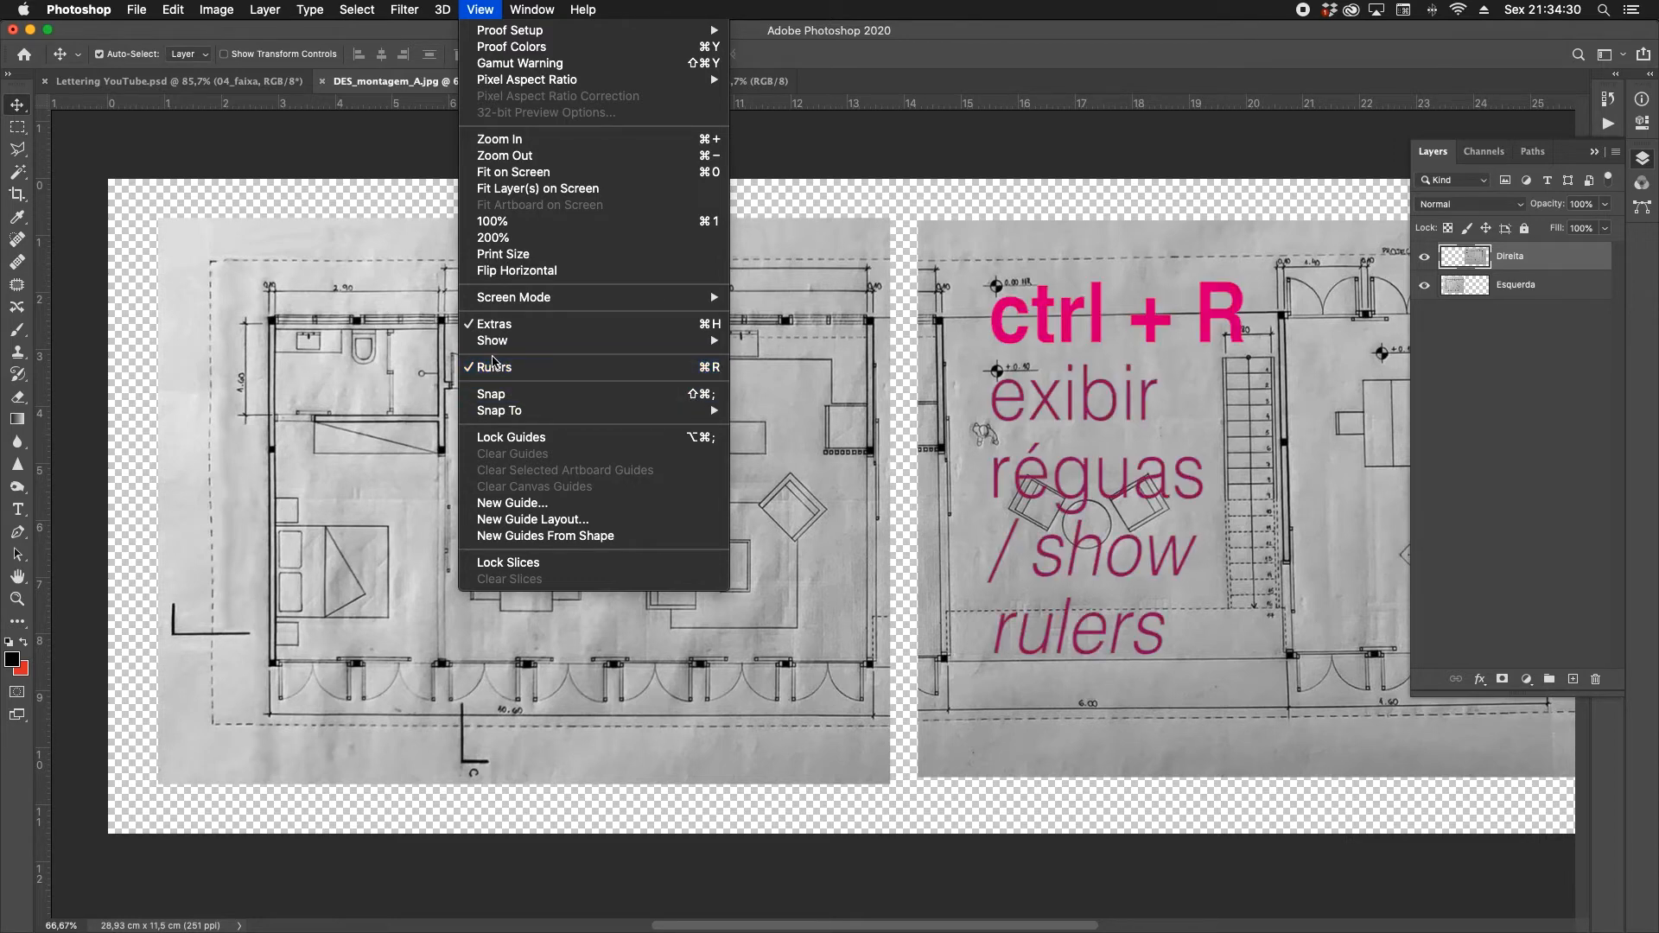
{"action": "mouse_move", "coordinate": [492, 348]}
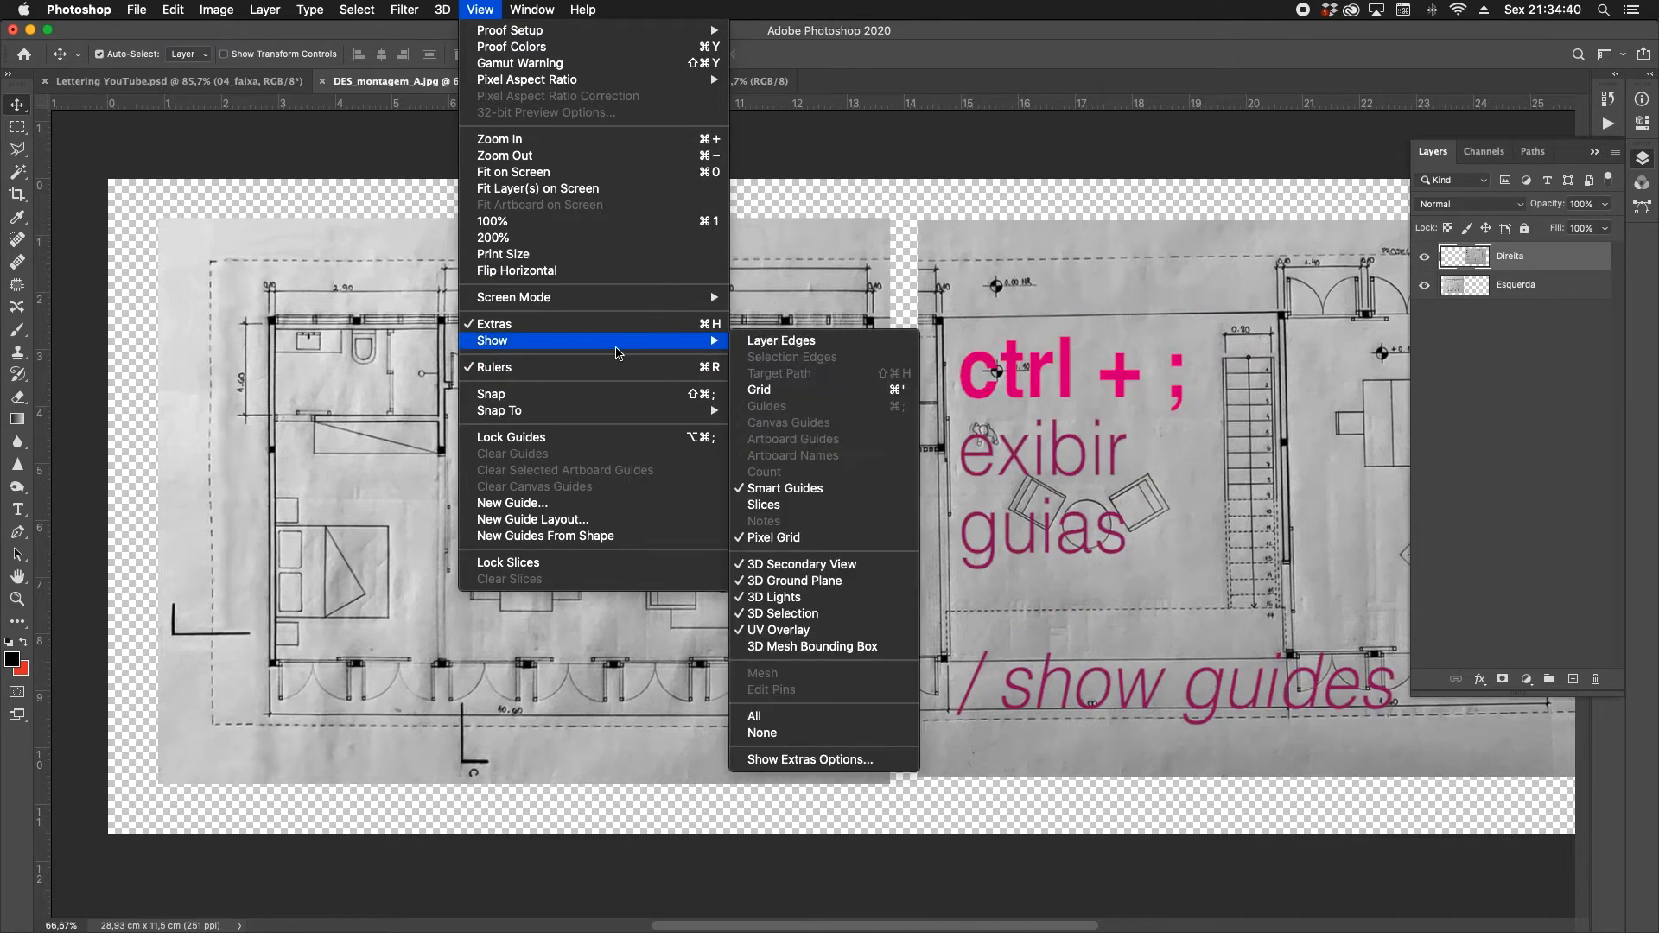
{"action": "left_click", "coordinate": [786, 152]}
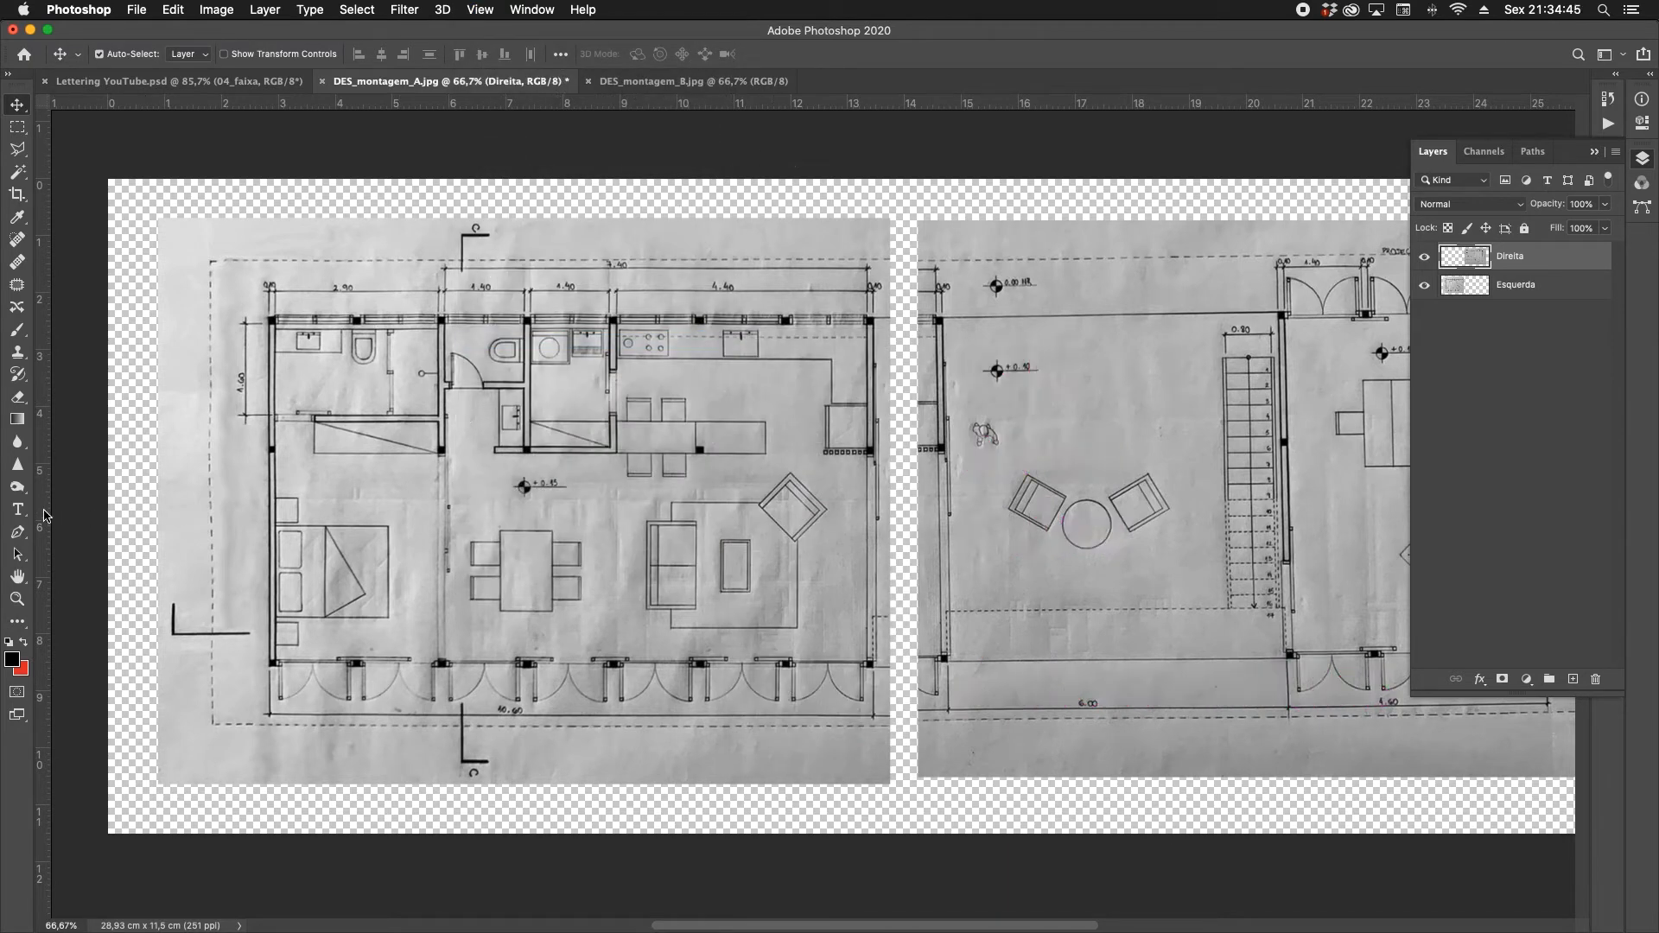
Add a vertical guide along the wall at the left end of the Direita plan.
{"action": "mouse_move", "coordinate": [45, 437]}
{"action": "left_mouse_down"}
{"action": "mouse_move", "coordinate": [868, 471]}
{"action": "mouse_move", "coordinate": [937, 458]}
{"action": "mouse_move", "coordinate": [289, 506]}
{"action": "mouse_move", "coordinate": [270, 524]}
{"action": "mouse_move", "coordinate": [416, 518]}
{"action": "mouse_move", "coordinate": [769, 561]}
{"action": "left_mouse_up"}
{"action": "key", "text": "super+z"}
{"action": "mouse_move", "coordinate": [725, 386]}
{"action": "left_mouse_down"}
{"action": "mouse_move", "coordinate": [935, 385]}
{"action": "mouse_move", "coordinate": [942, 667]}
{"action": "mouse_move", "coordinate": [934, 332]}
{"action": "left_mouse_up"}
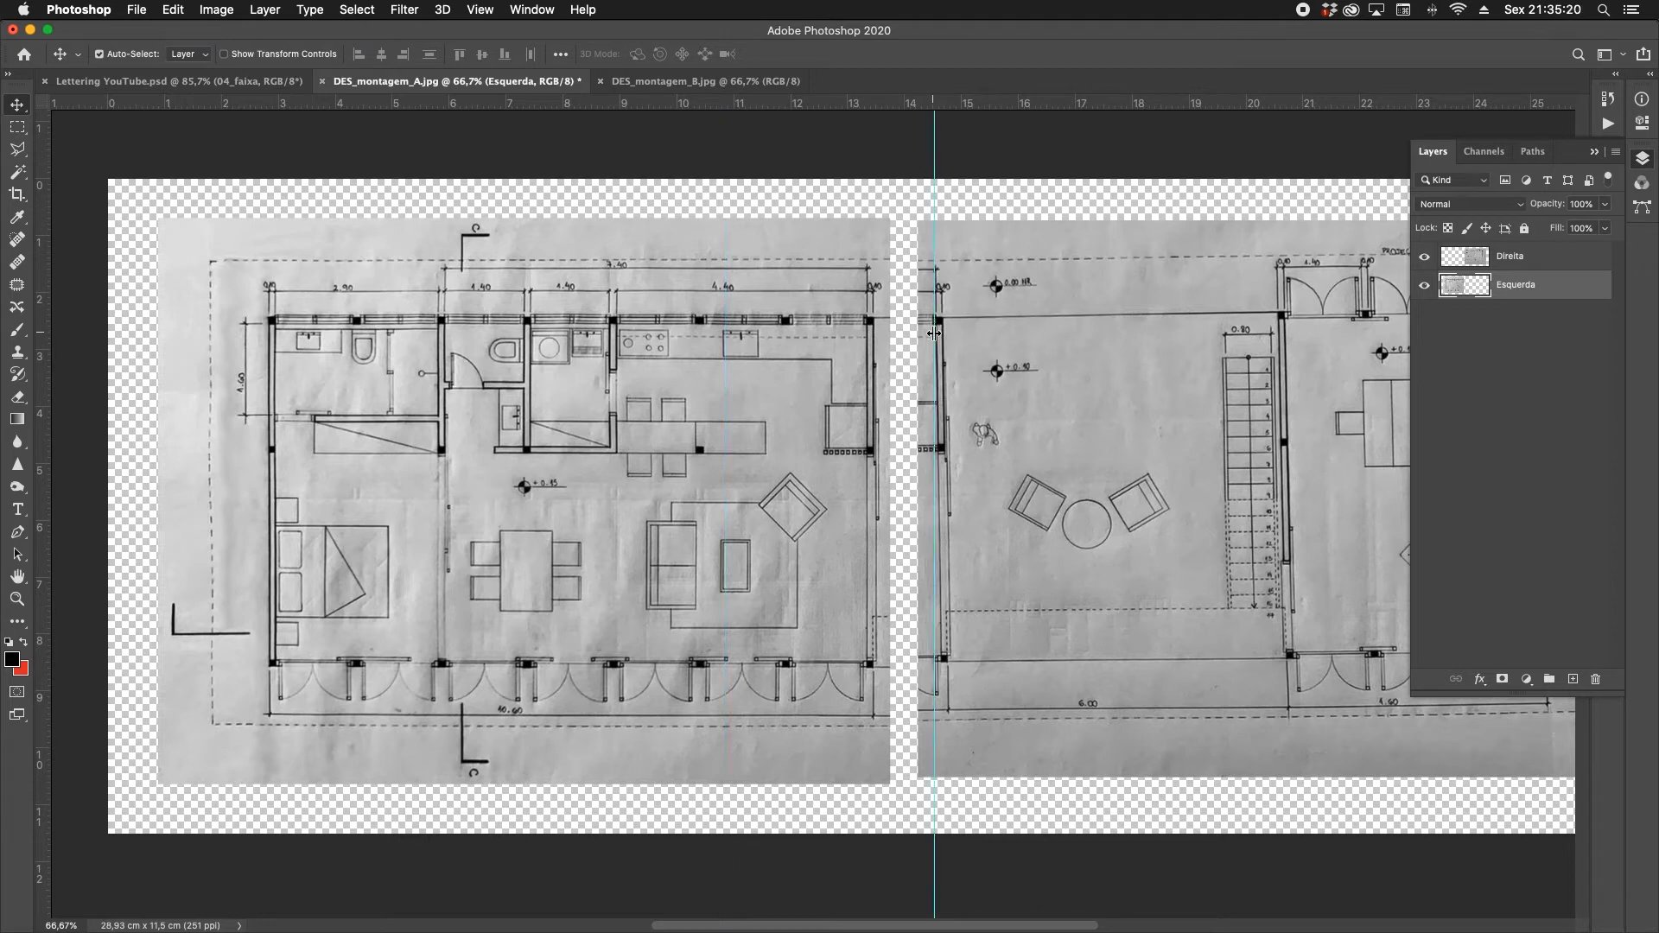
Add a vertical guide at the Direita plan's outer right wall and horizontal guides along its upper and lower walls.
{"action": "scroll", "coordinate": [964, 530], "scroll_direction": "right", "scroll_amount": 2}
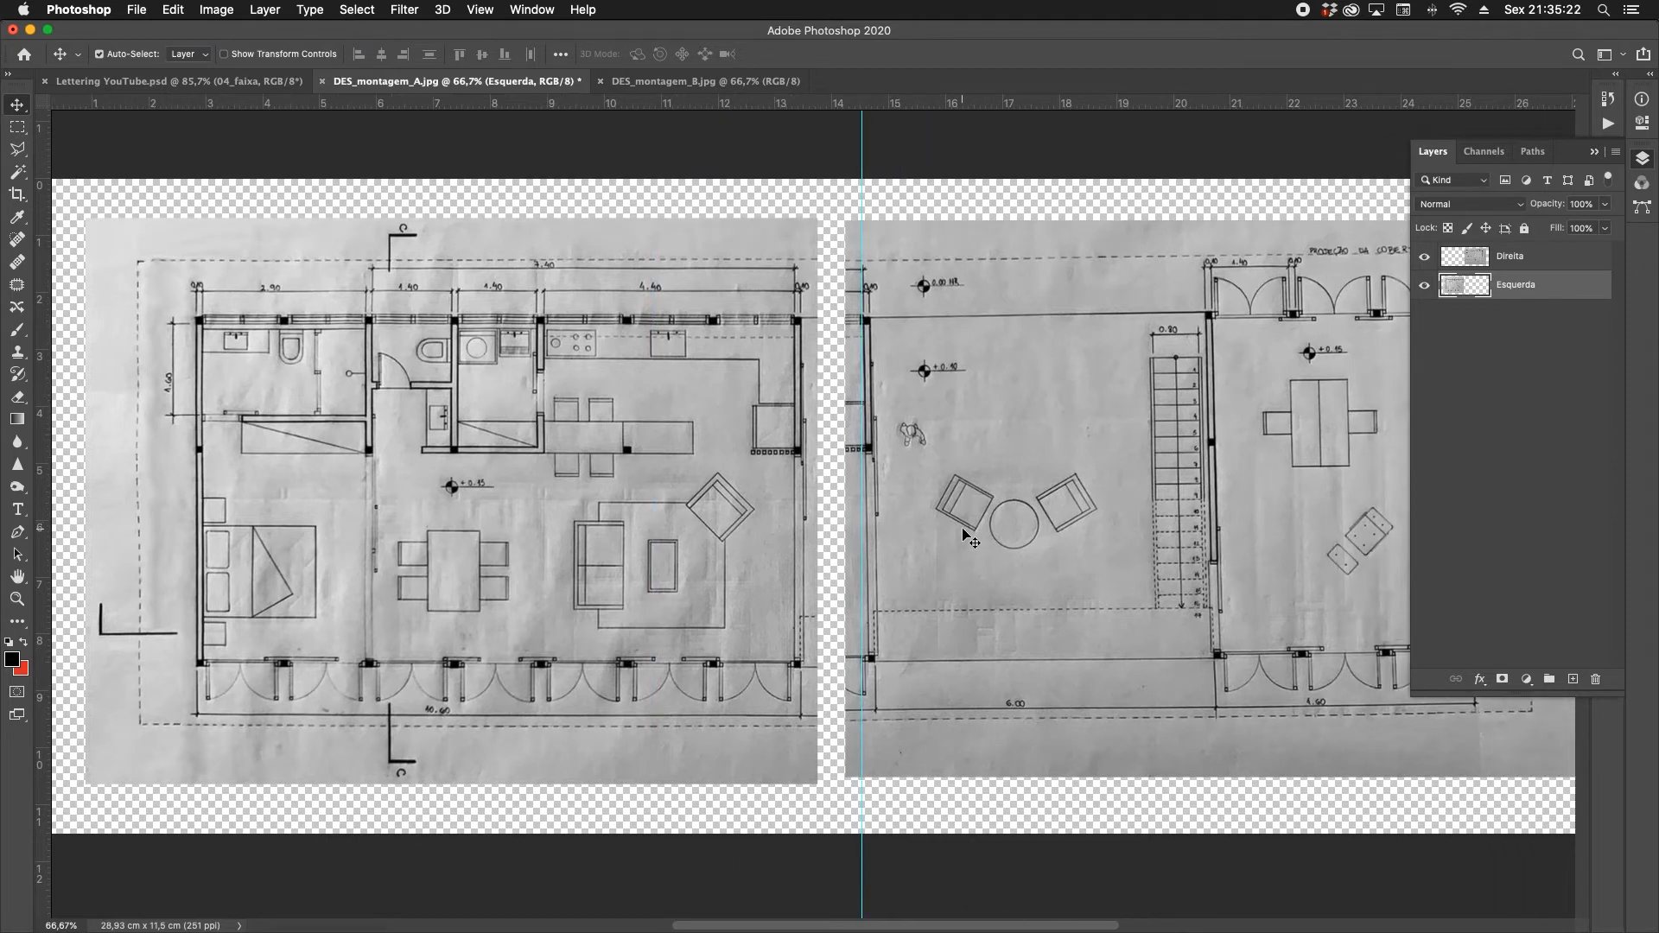
{"action": "scroll", "coordinate": [959, 534], "scroll_direction": "down", "scroll_amount": 2}
{"action": "scroll", "coordinate": [959, 534], "scroll_direction": "right", "scroll_amount": 3}
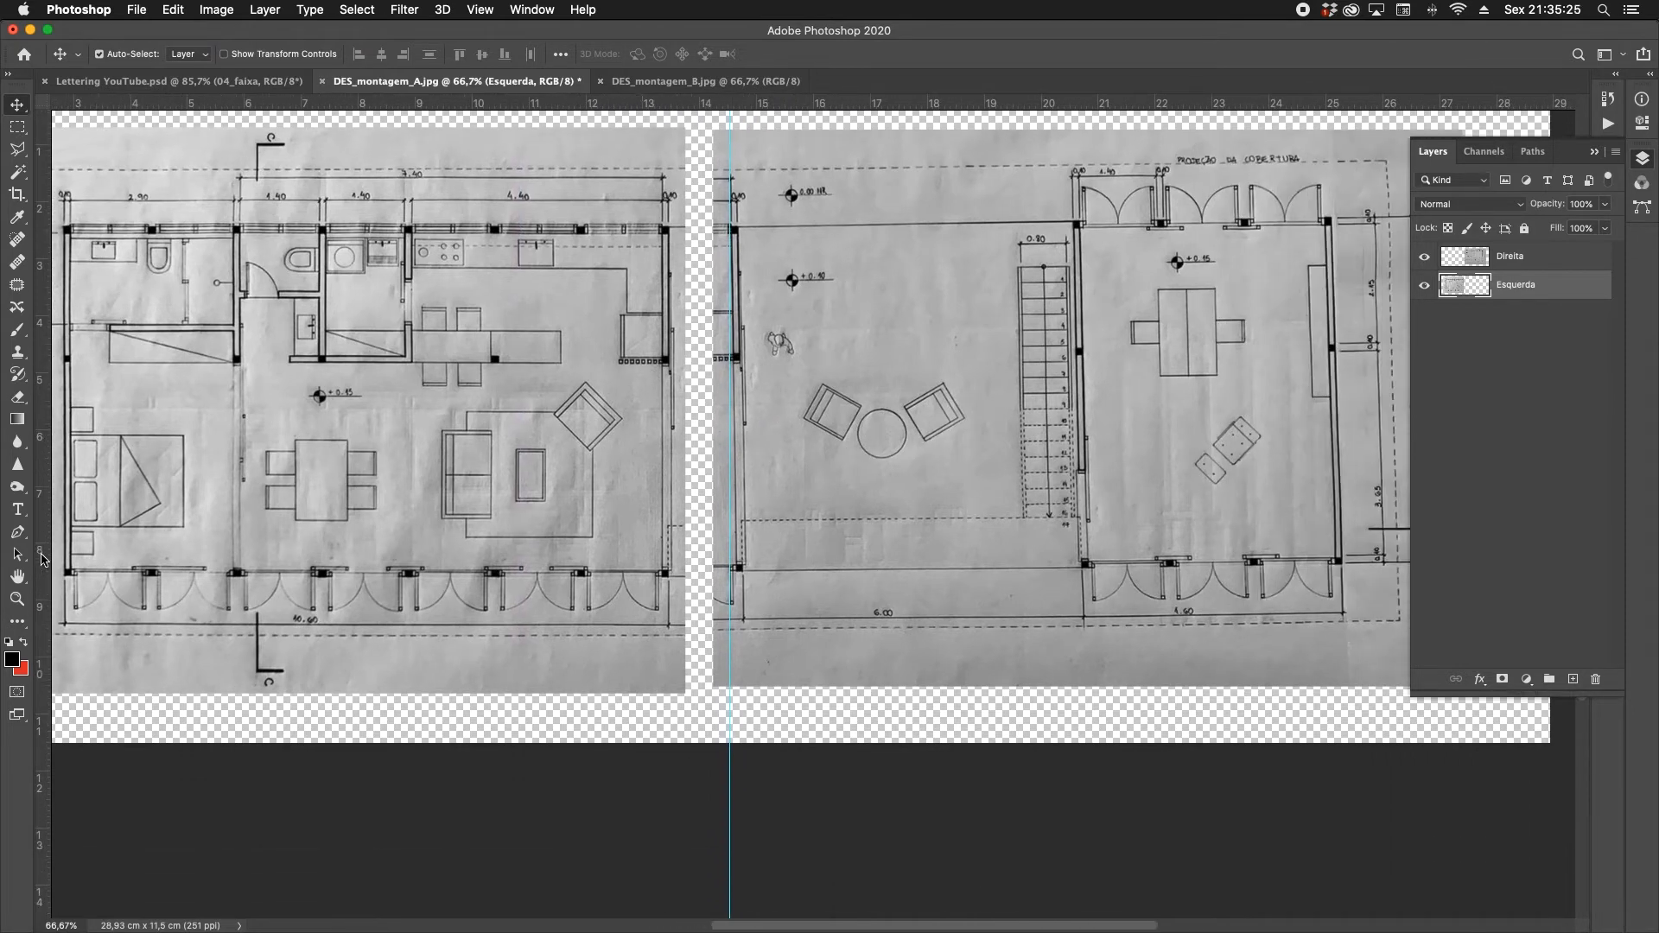
{"action": "left_click_drag", "start_coordinate": [41, 559], "coordinate": [1344, 576]}
{"action": "left_click_drag", "start_coordinate": [967, 104], "coordinate": [731, 226]}
{"action": "left_click_drag", "start_coordinate": [734, 104], "coordinate": [738, 571]}
{"action": "scroll", "coordinate": [1011, 523], "scroll_direction": "right", "scroll_amount": 5}
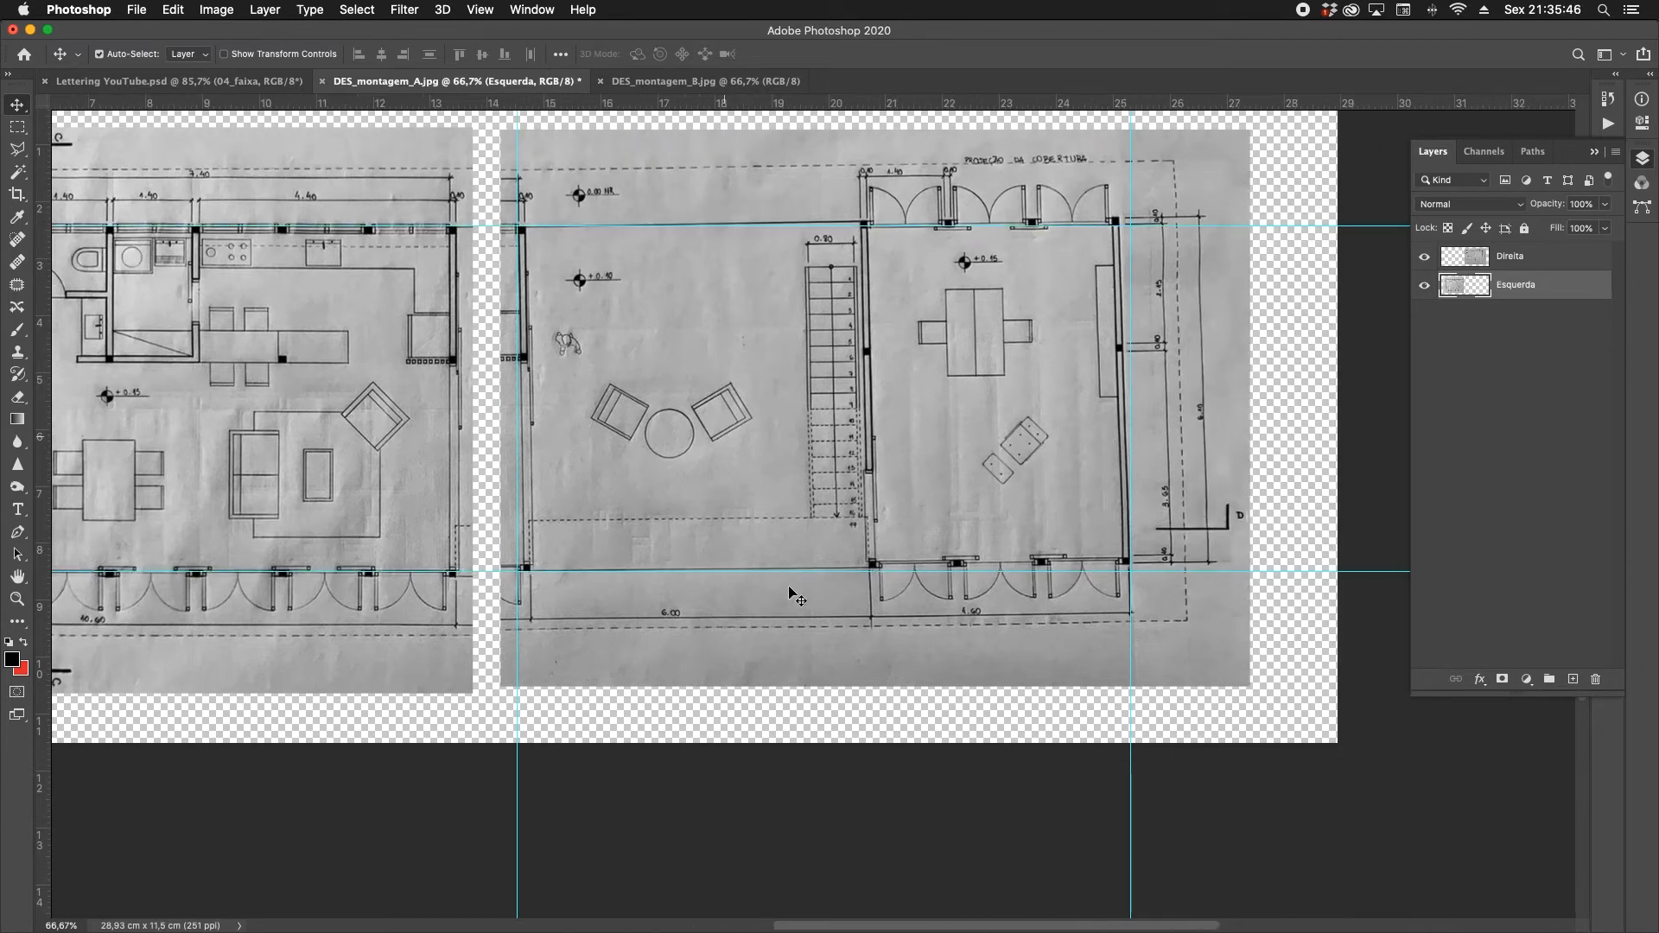
Select the Direita layer and check up close how its walls line up with the guides.
{"action": "scroll", "coordinate": [1122, 570], "scroll_direction": "up", "scroll_amount": 1}
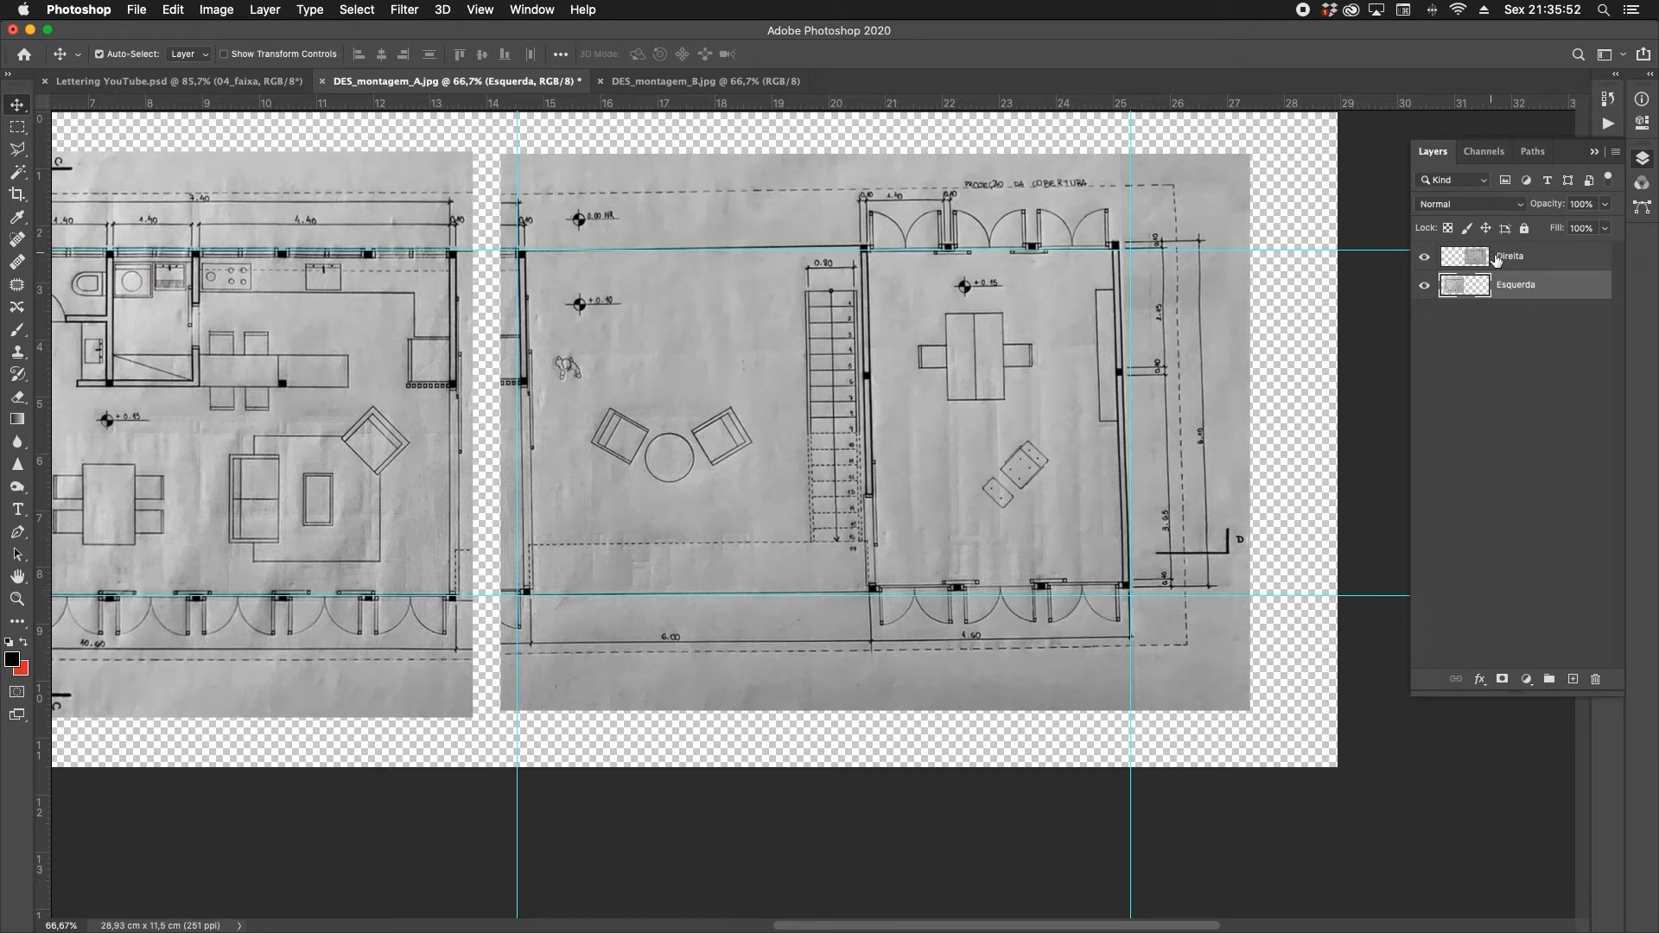
{"action": "key", "text": "z"}
{"action": "left_click", "coordinate": [1050, 278]}
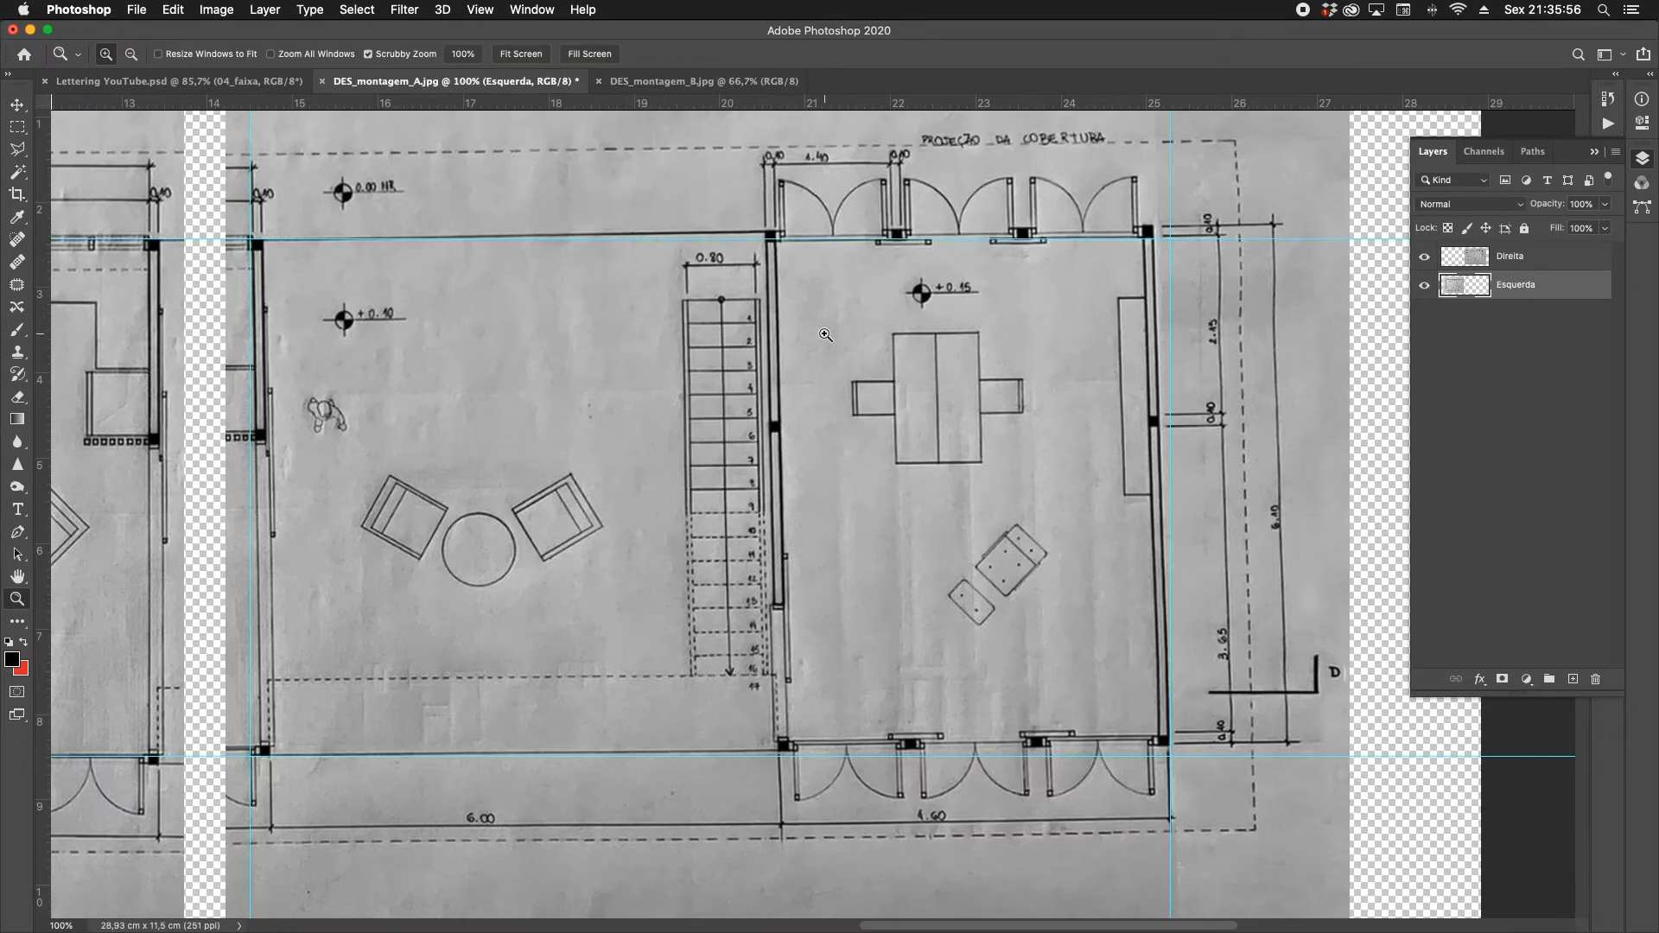
{"action": "left_click", "coordinate": [1535, 259]}
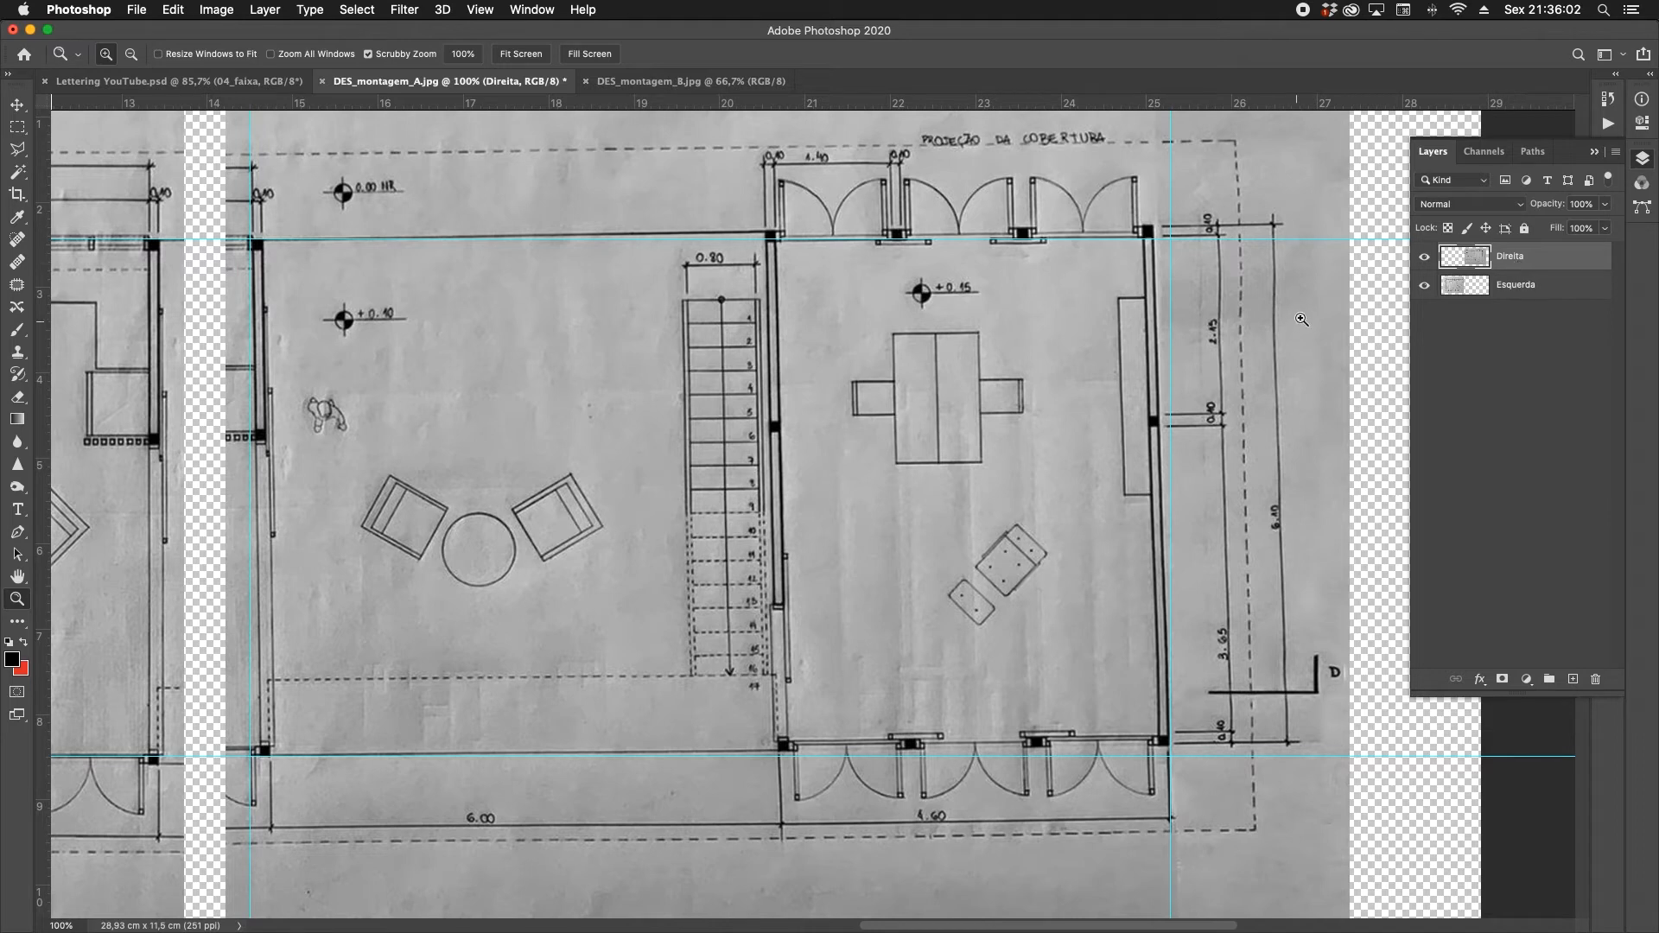
{"action": "scroll", "coordinate": [277, 260], "scroll_direction": "up", "scroll_amount": 3}
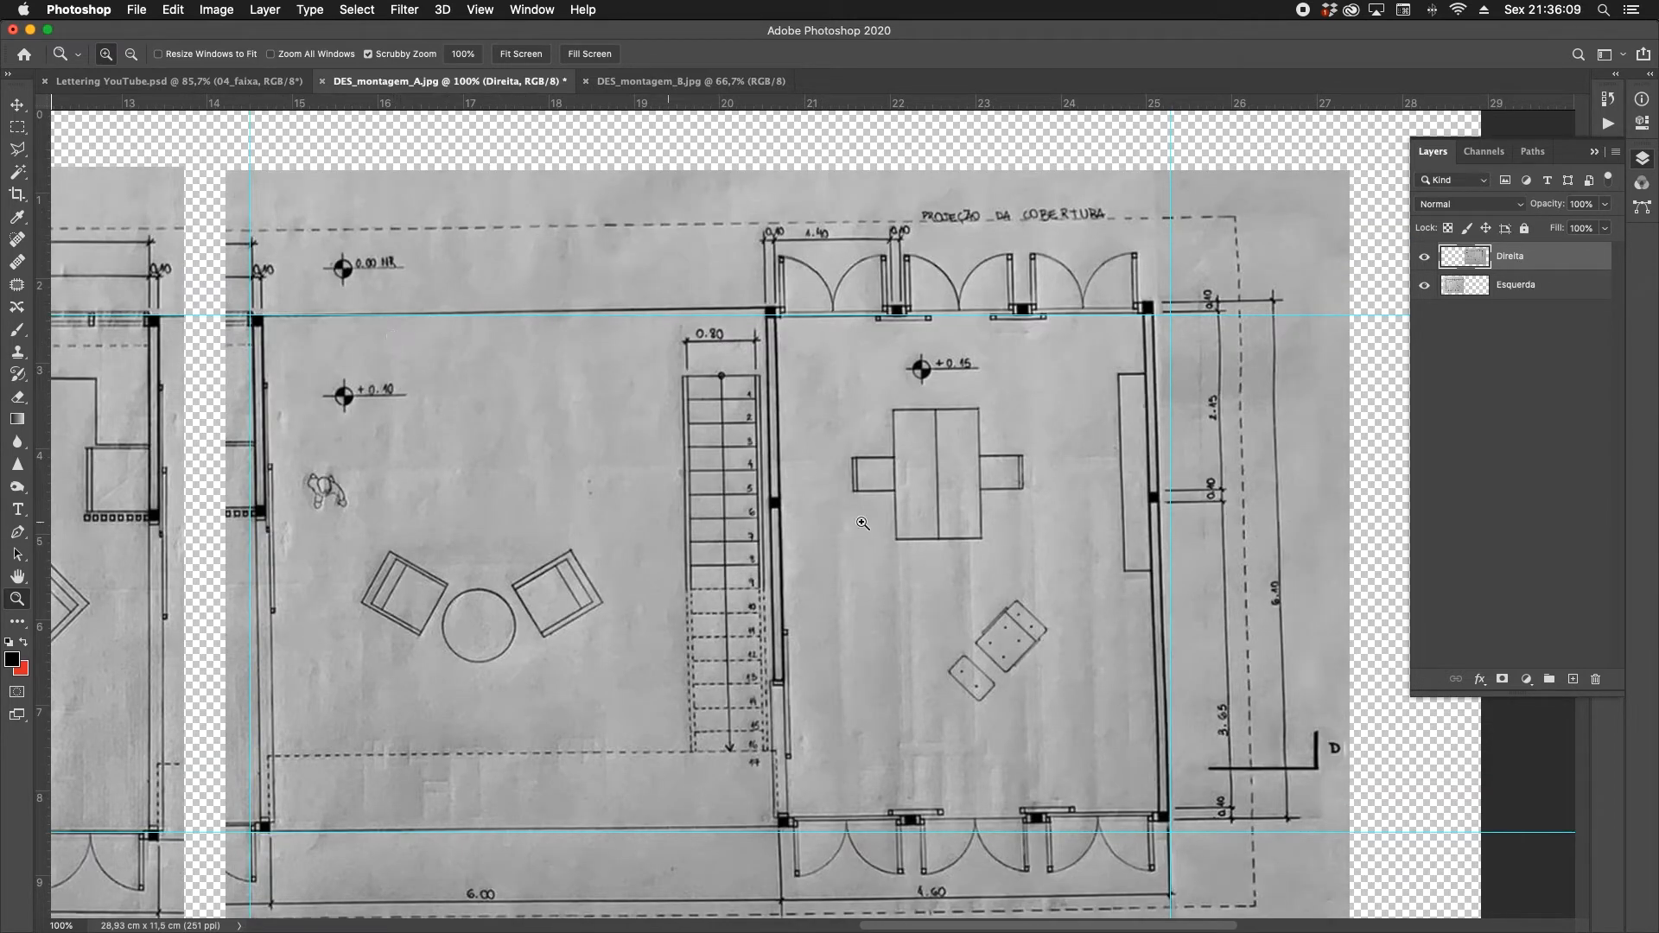
{"action": "scroll", "coordinate": [954, 581], "scroll_direction": "down", "scroll_amount": 2}
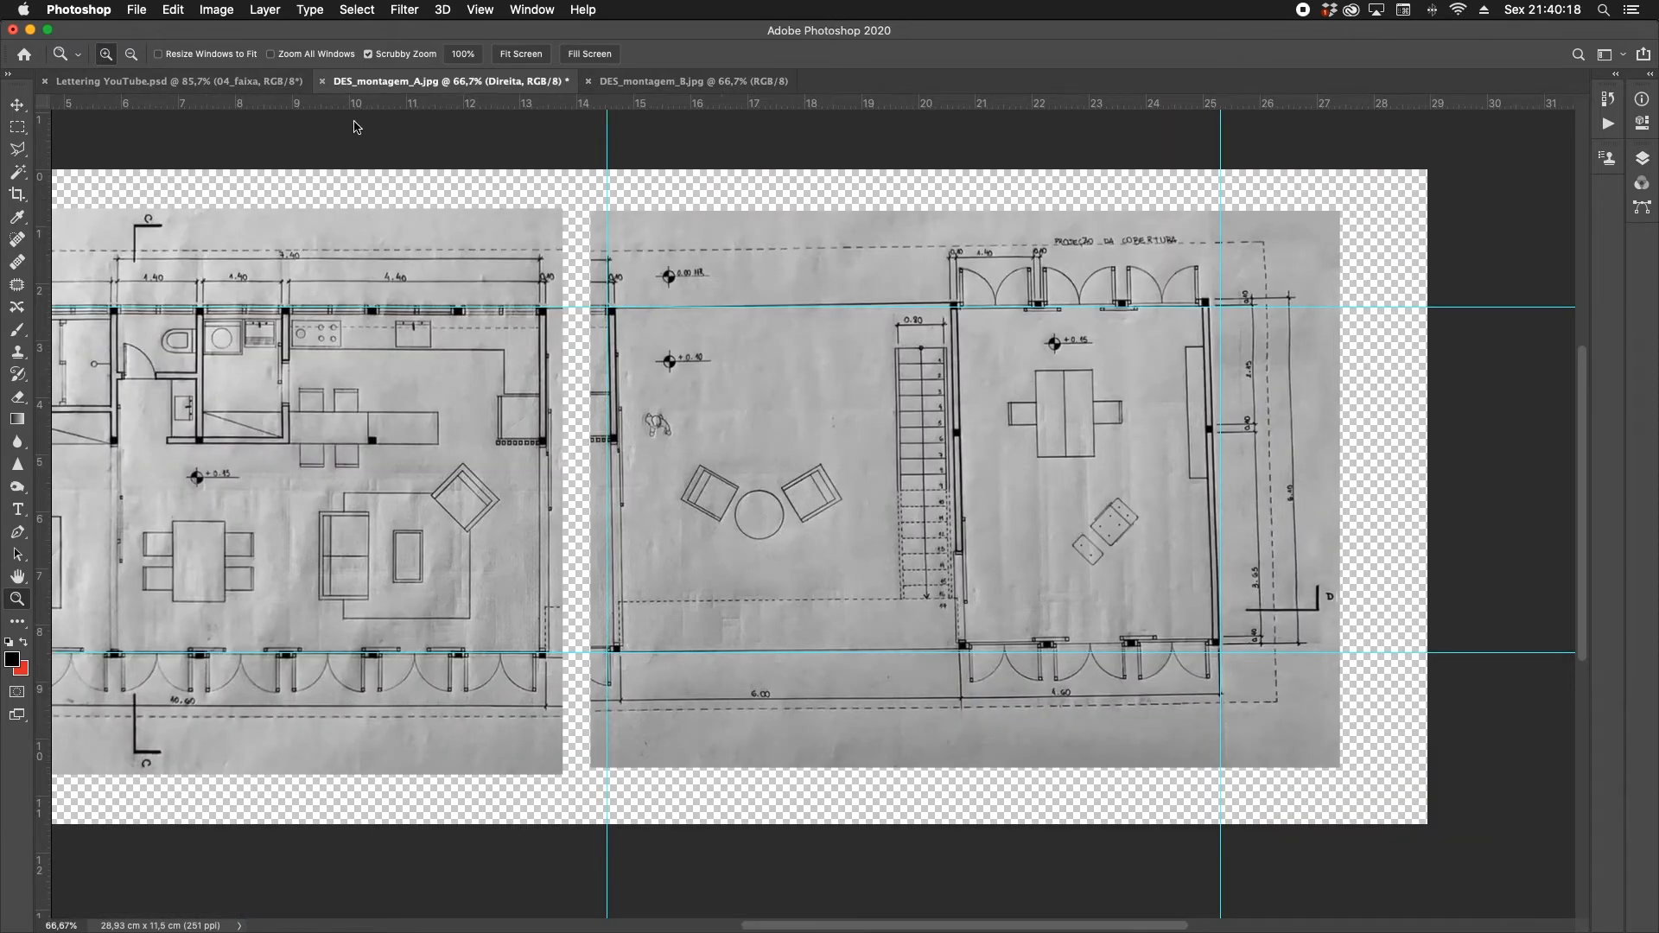
{"action": "scroll", "coordinate": [815, 363], "scroll_direction": "left", "scroll_amount": 1}
{"action": "scroll", "coordinate": [814, 374], "scroll_direction": "right", "scroll_amount": 1}
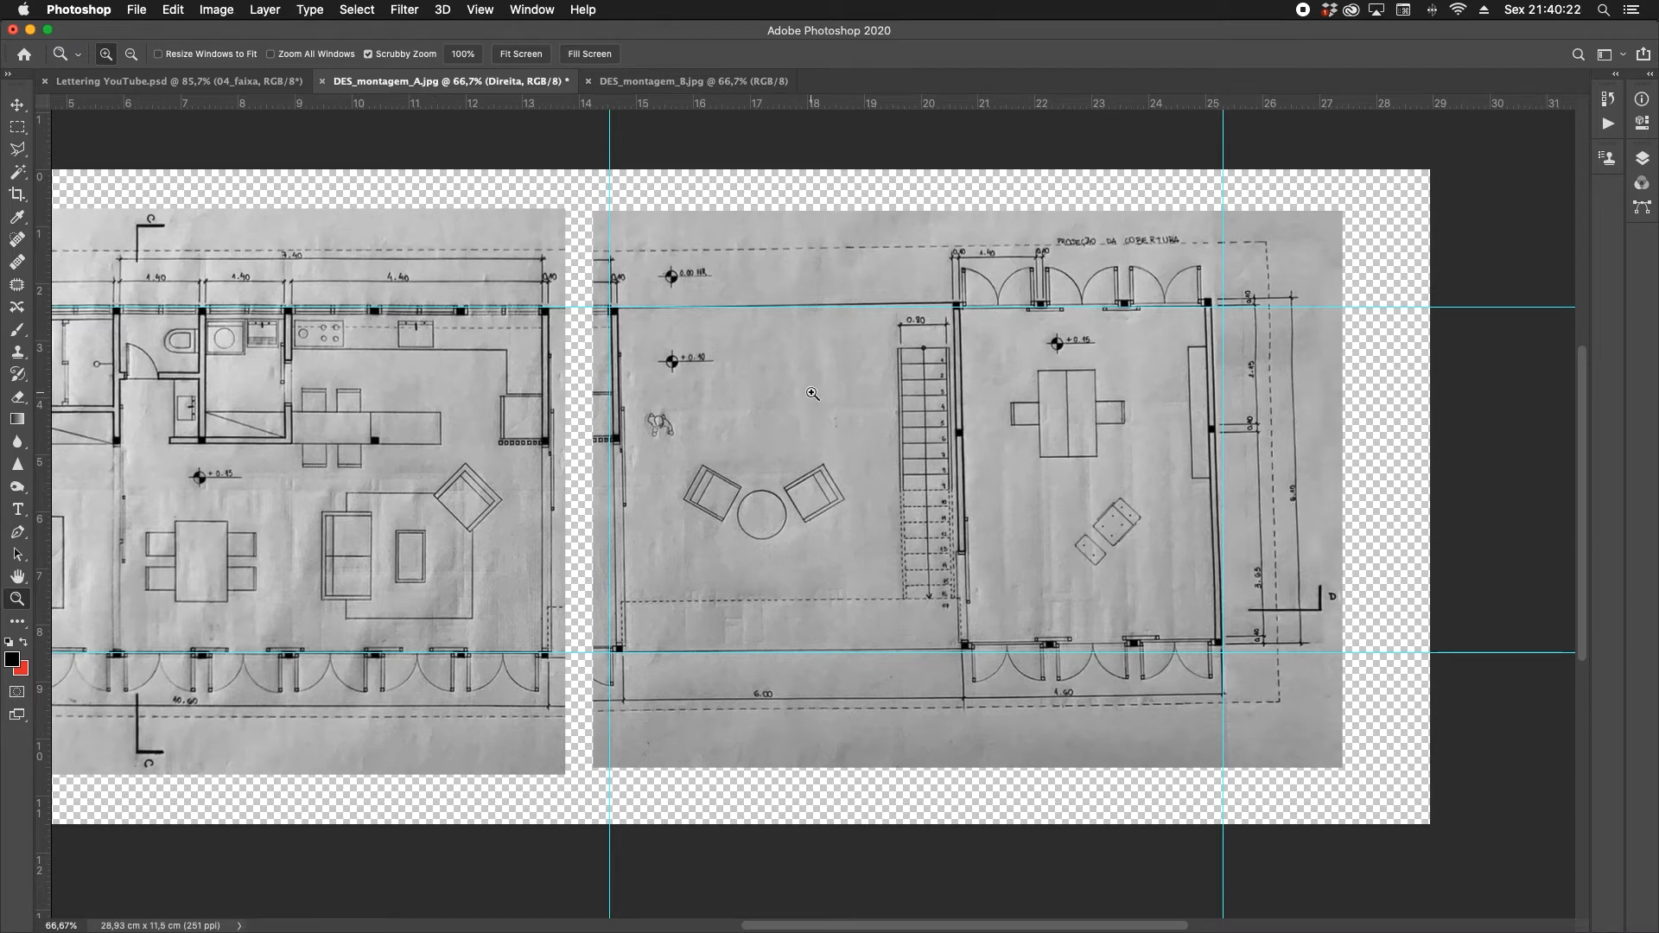
{"action": "left_click", "coordinate": [174, 9]}
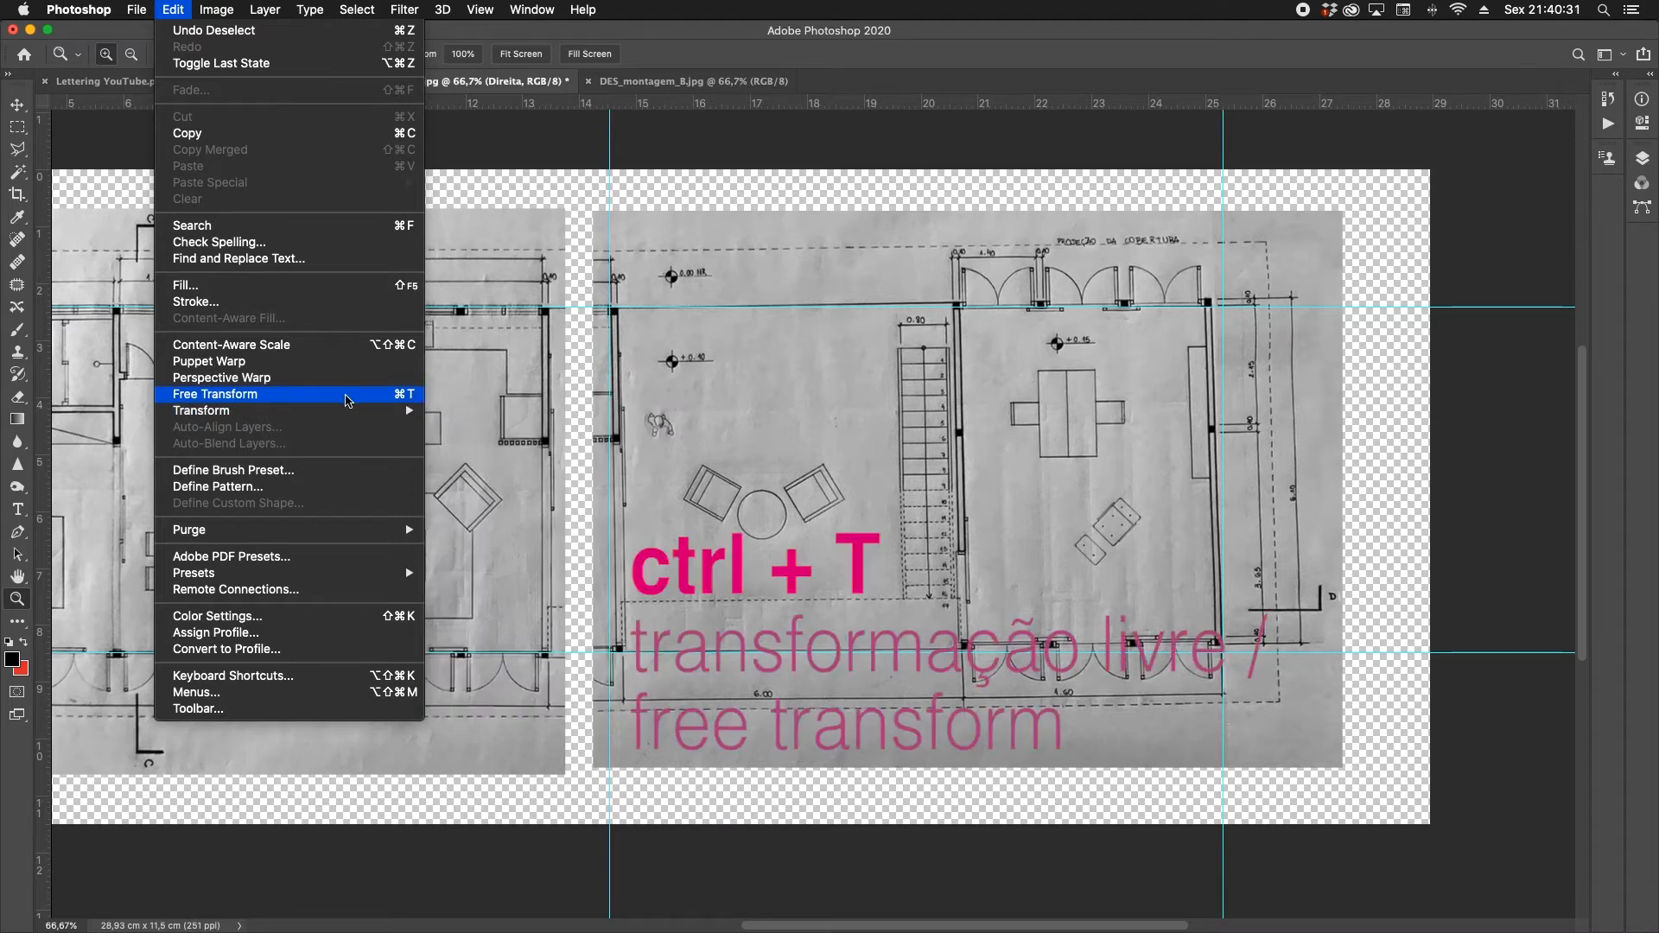
{"action": "key", "text": "Escape"}
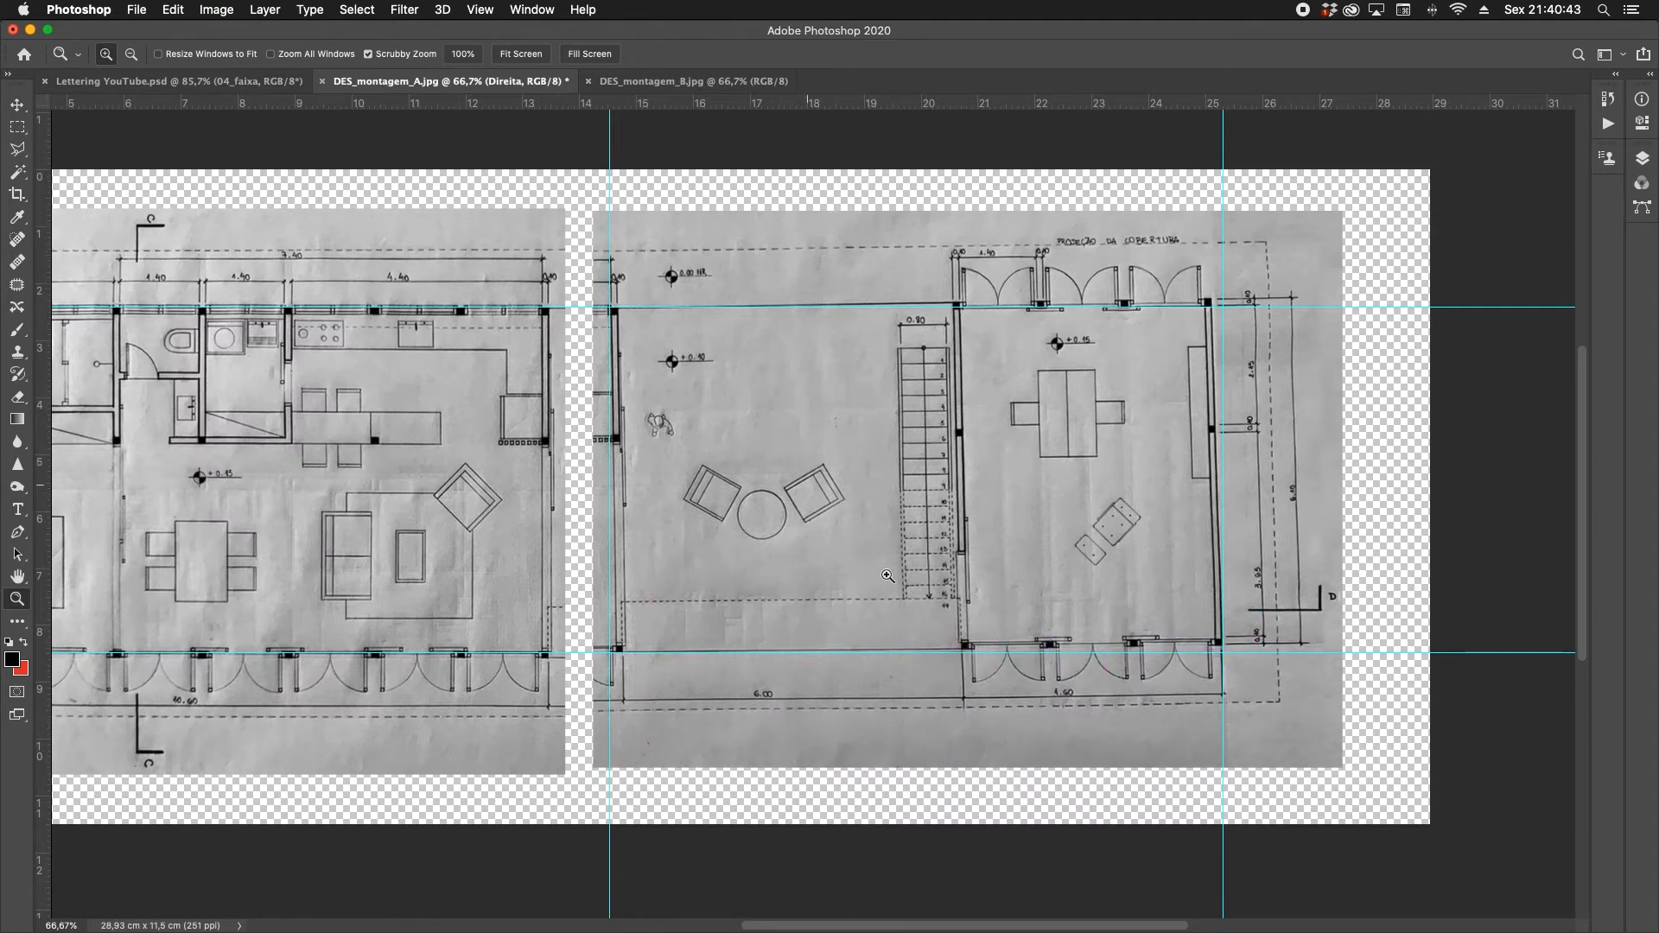
Try Free Transform on a rectangular selection around the Direita plan's round table and stairs, and clear the selection.
{"action": "scroll", "coordinate": [1011, 545], "scroll_direction": "left", "scroll_amount": 2}
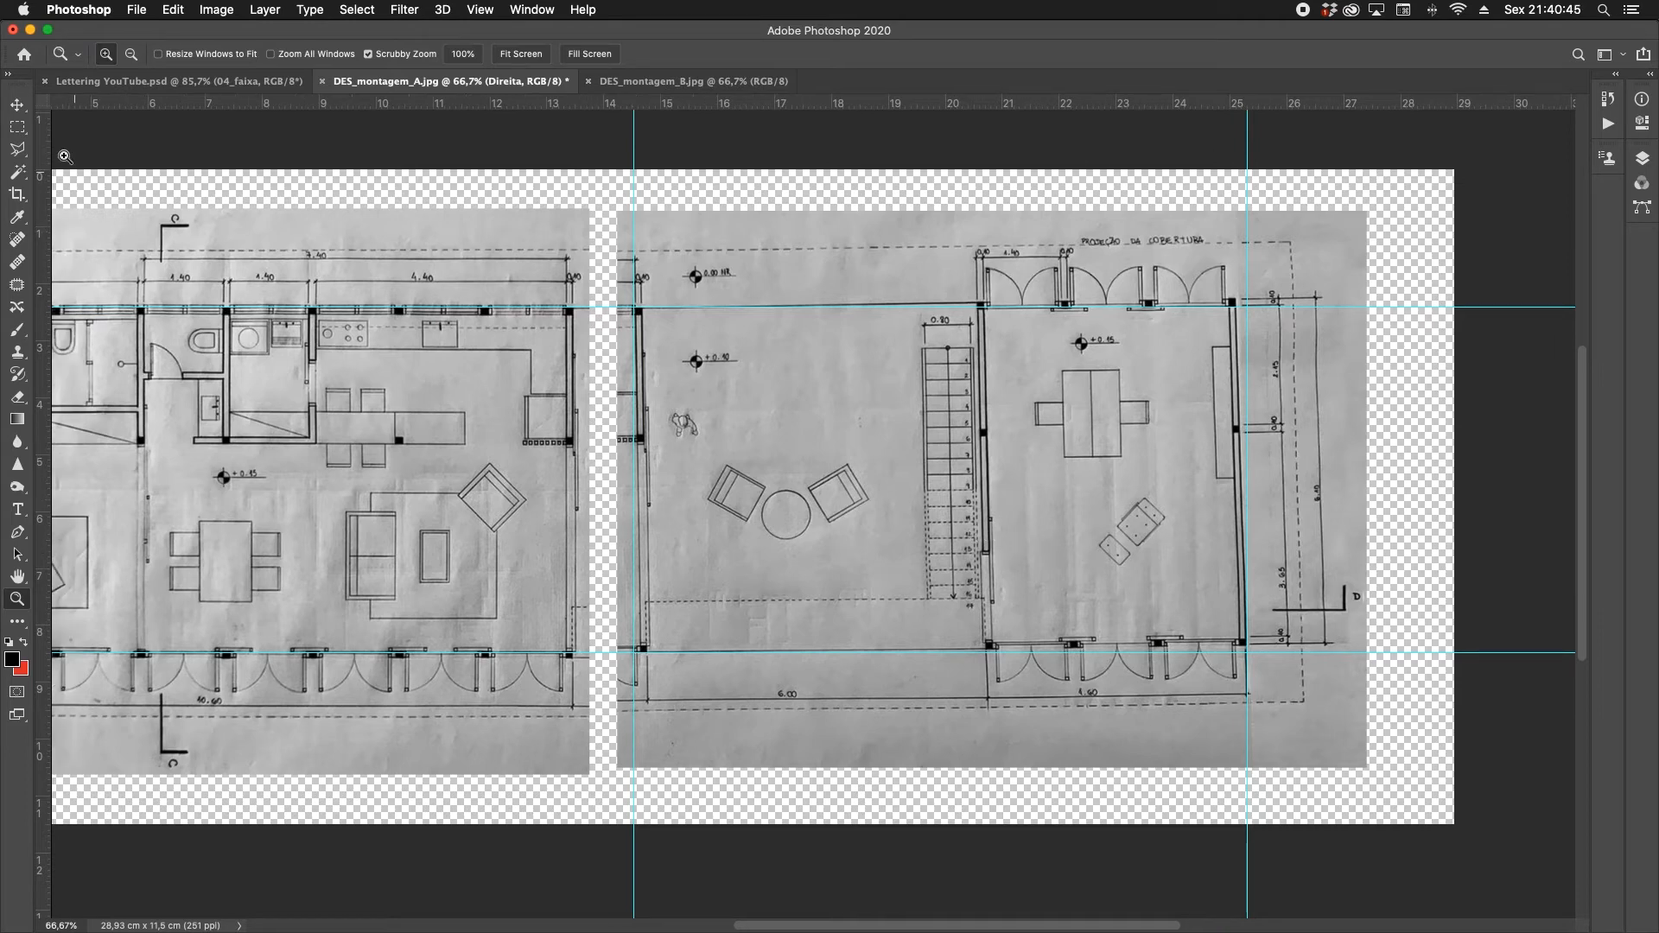
{"action": "left_click", "coordinate": [25, 130]}
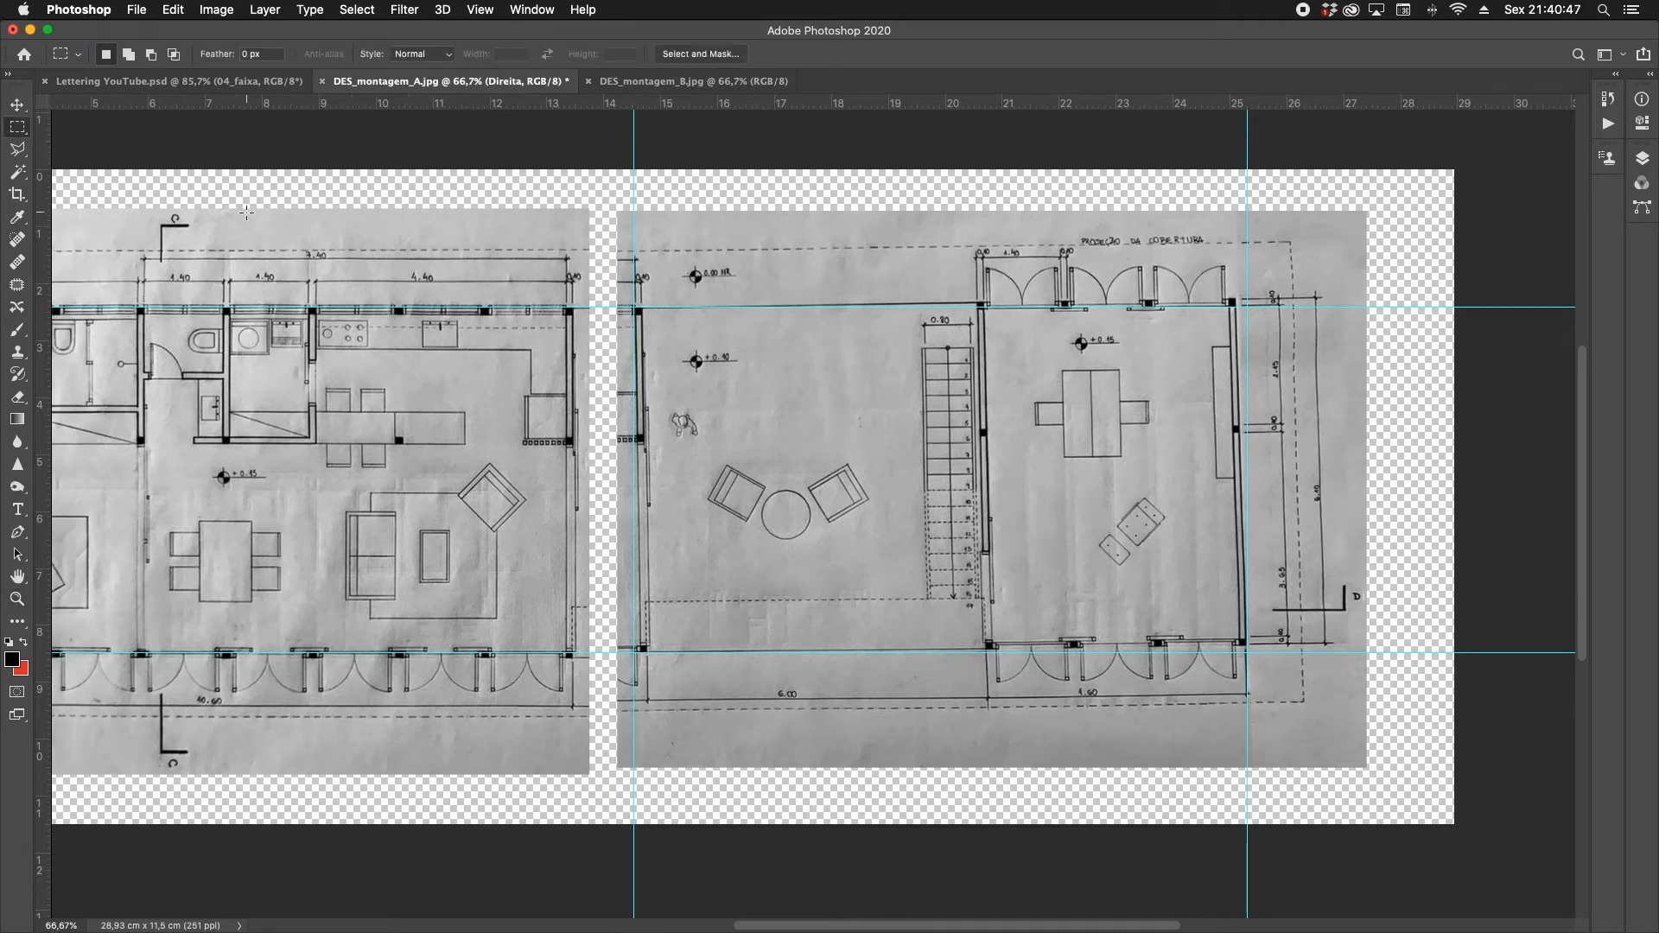
{"action": "left_click_drag", "start_coordinate": [961, 617], "coordinate": [767, 446]}
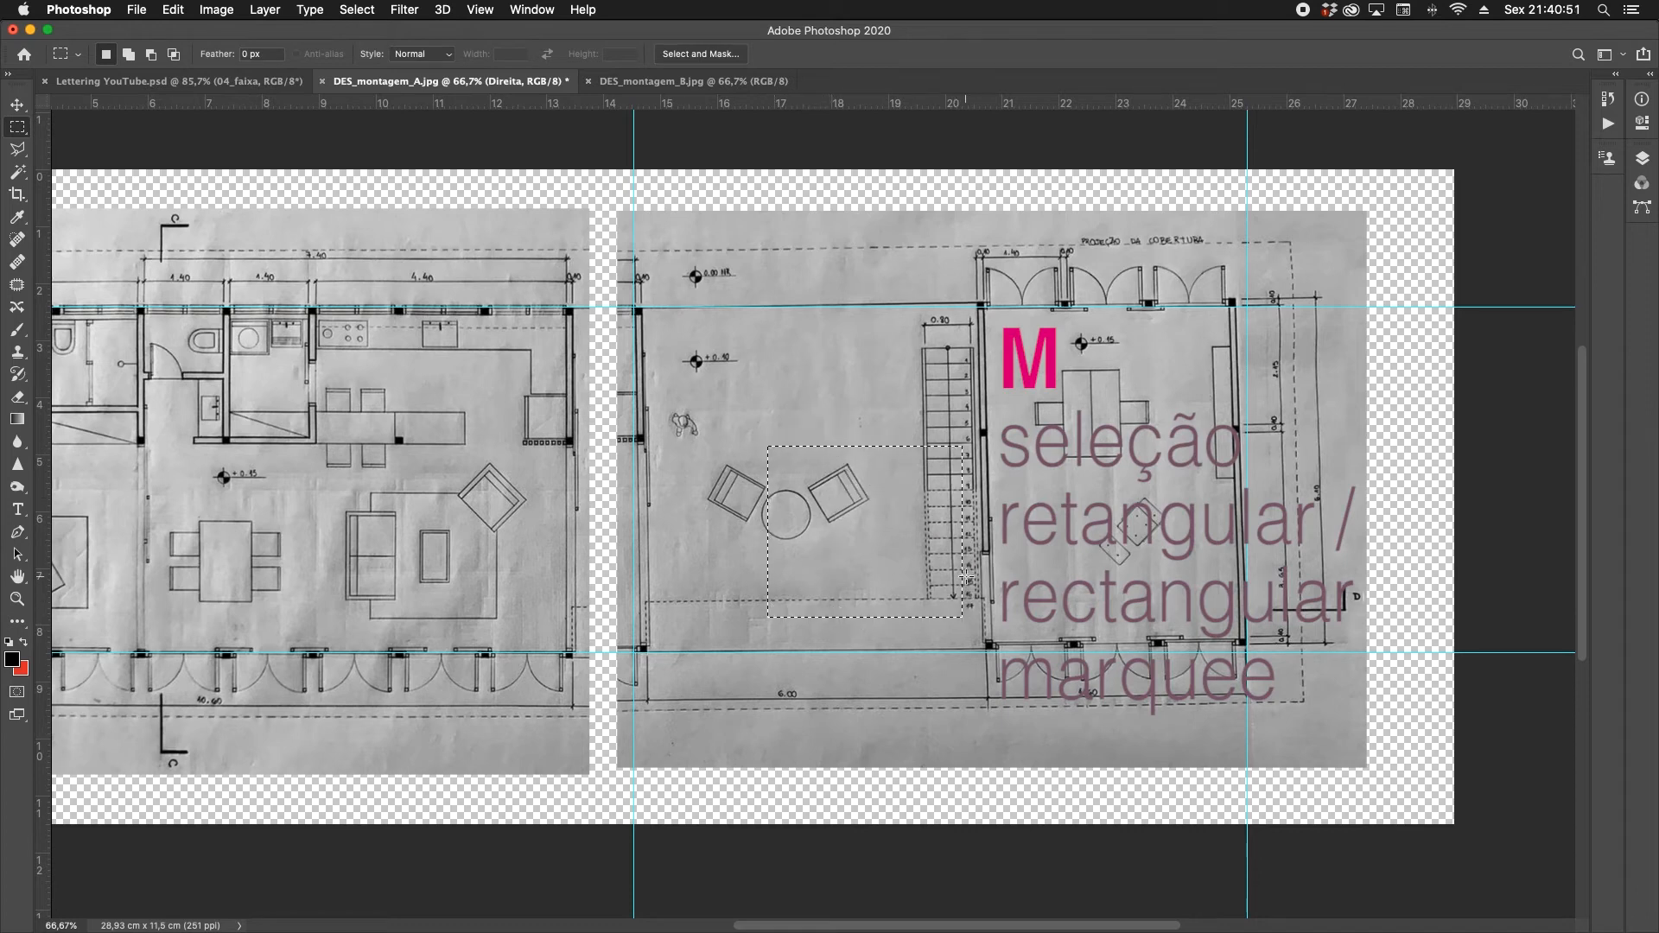
{"action": "key", "text": "ctrl+t"}
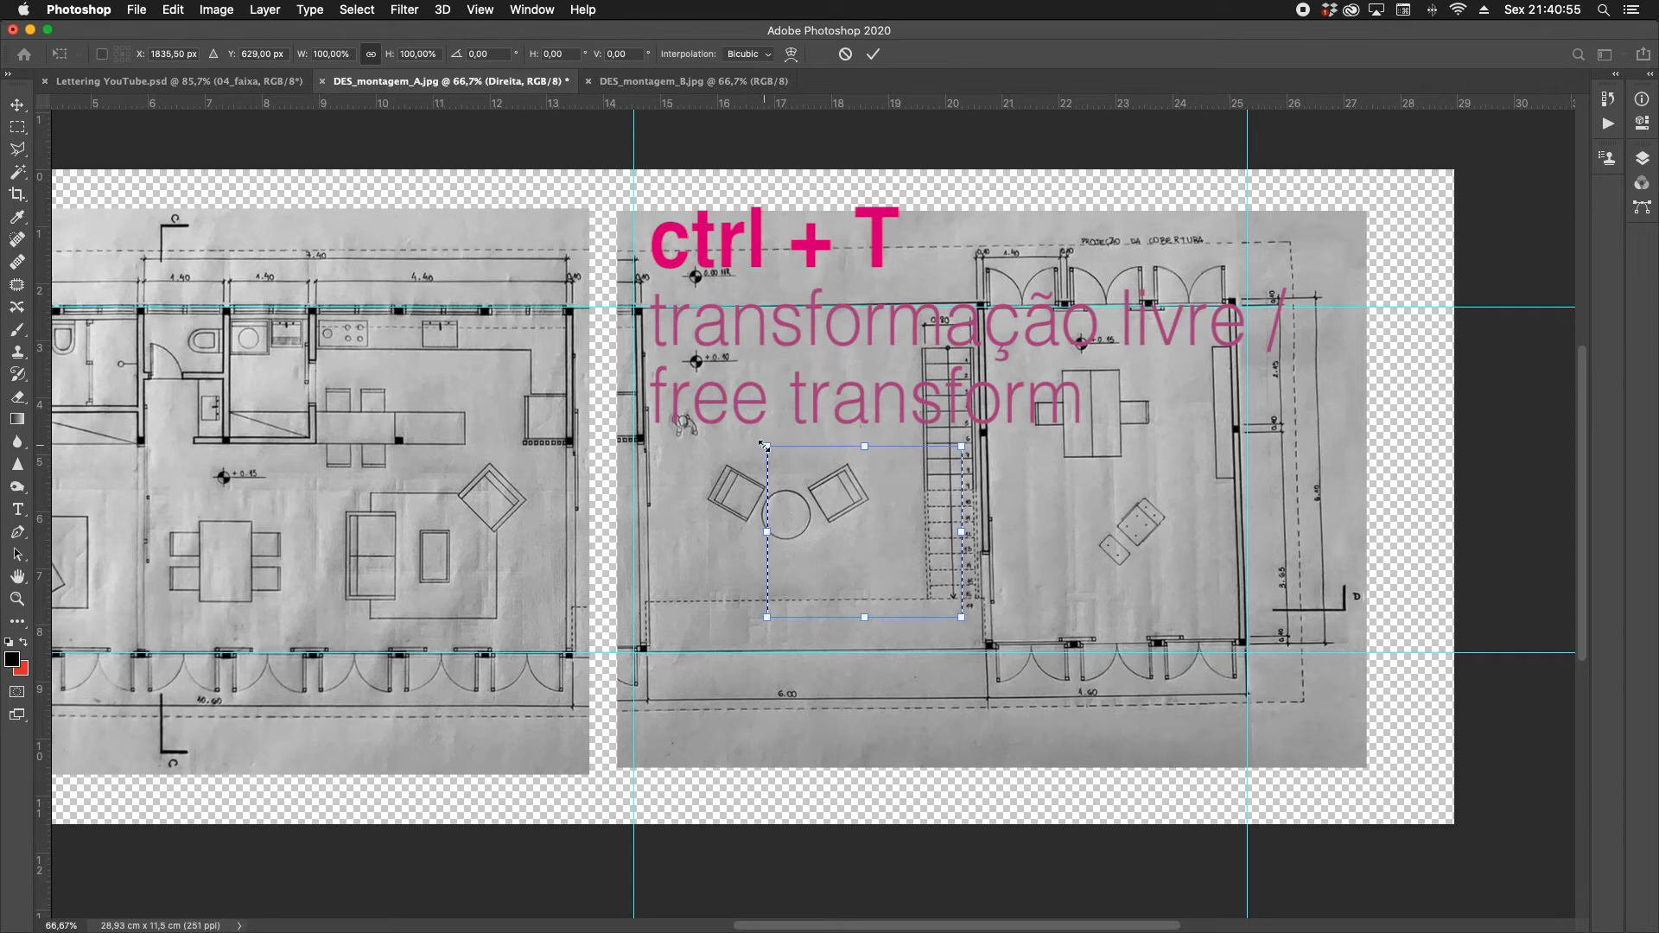
{"action": "left_click_drag", "start_coordinate": [764, 445], "coordinate": [776, 488]}
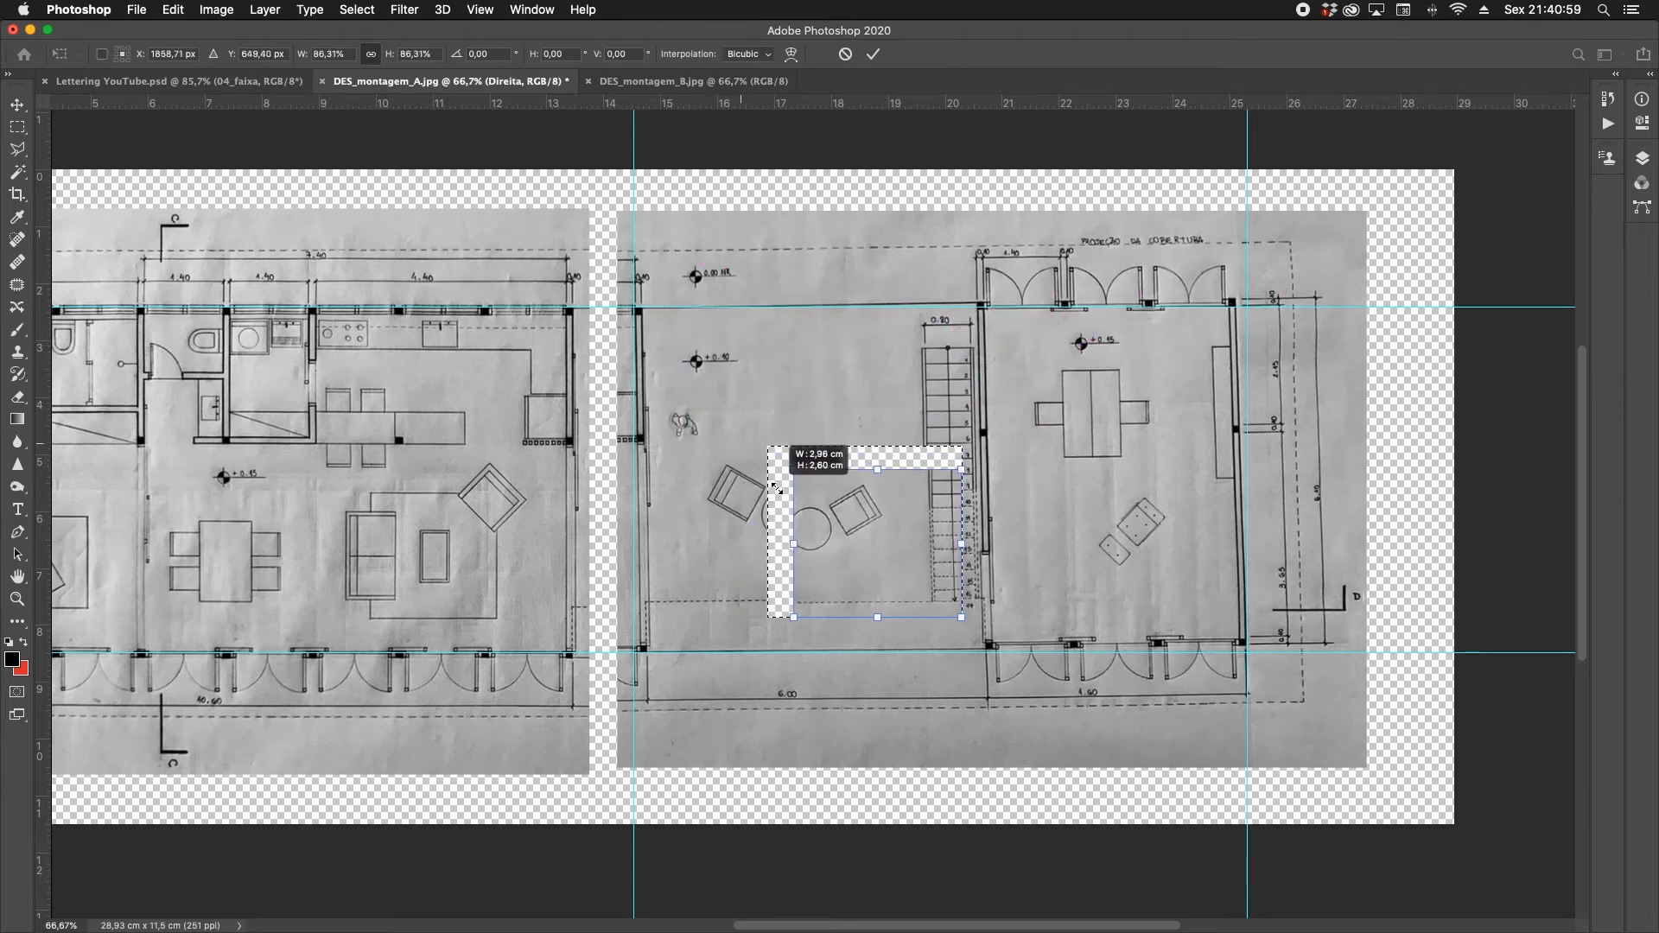
{"action": "key", "text": "Return"}
{"action": "key", "text": "ctrl+d"}
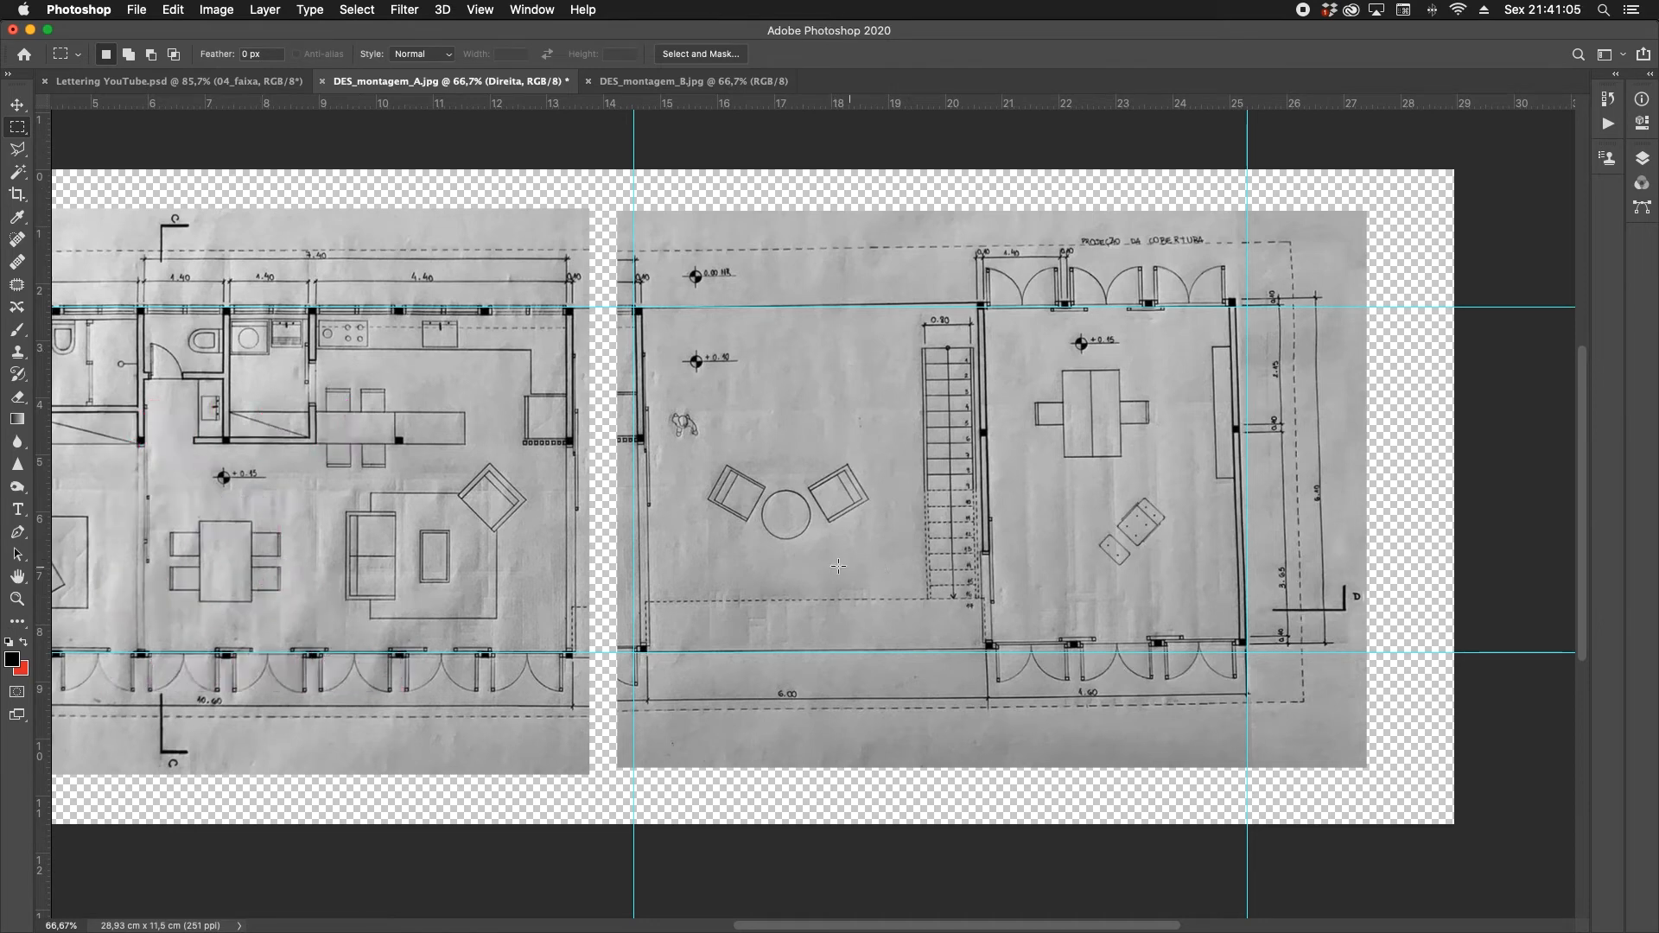
Show the layer list and start Free Transform on the whole Direita layer.
{"action": "key", "text": "Tab"}
{"action": "scroll", "coordinate": [1359, 415], "scroll_direction": "left", "scroll_amount": 2}
{"action": "key", "text": "Tab"}
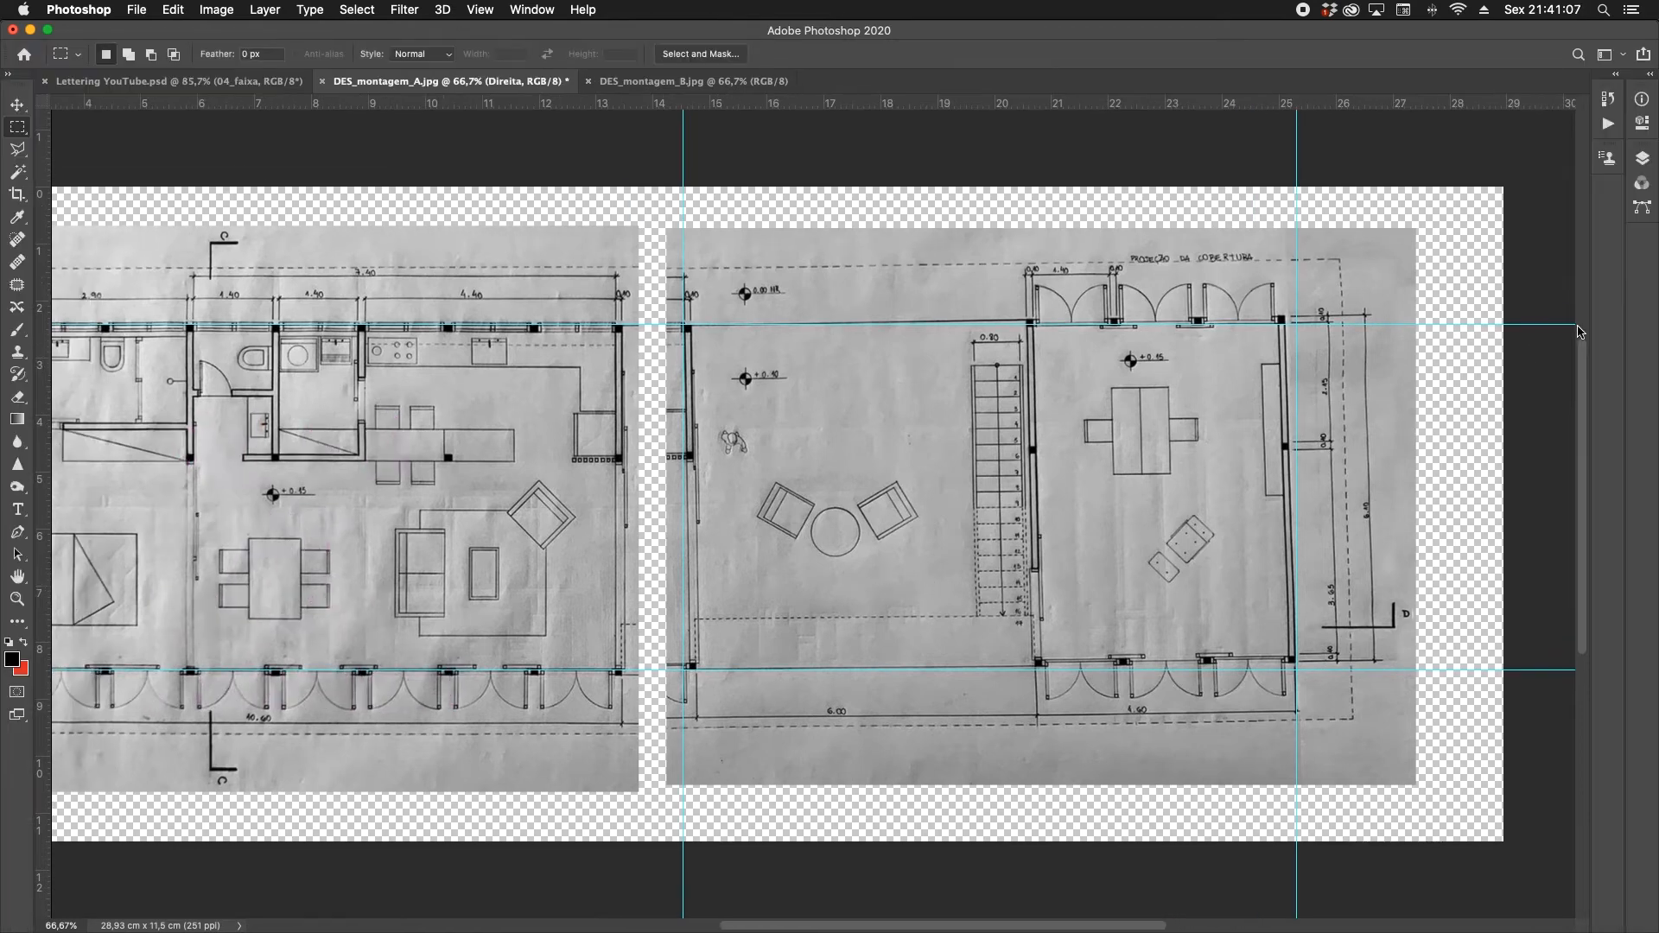
{"action": "left_click", "coordinate": [1640, 159]}
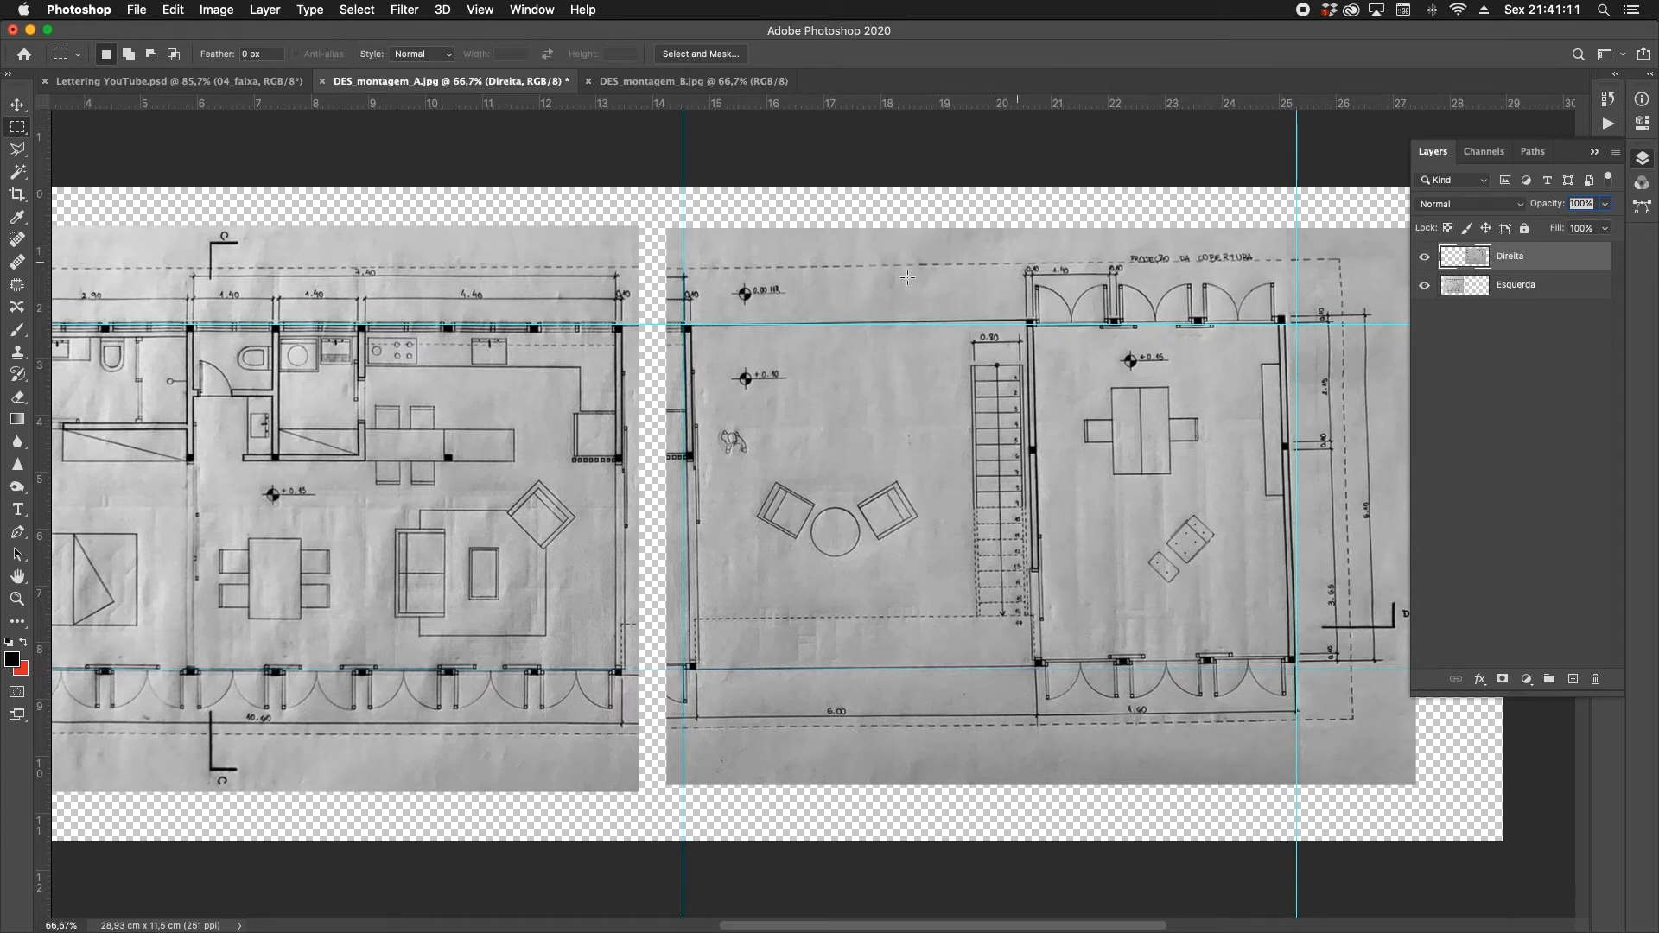
{"action": "scroll", "coordinate": [826, 559], "scroll_direction": "right", "scroll_amount": 2}
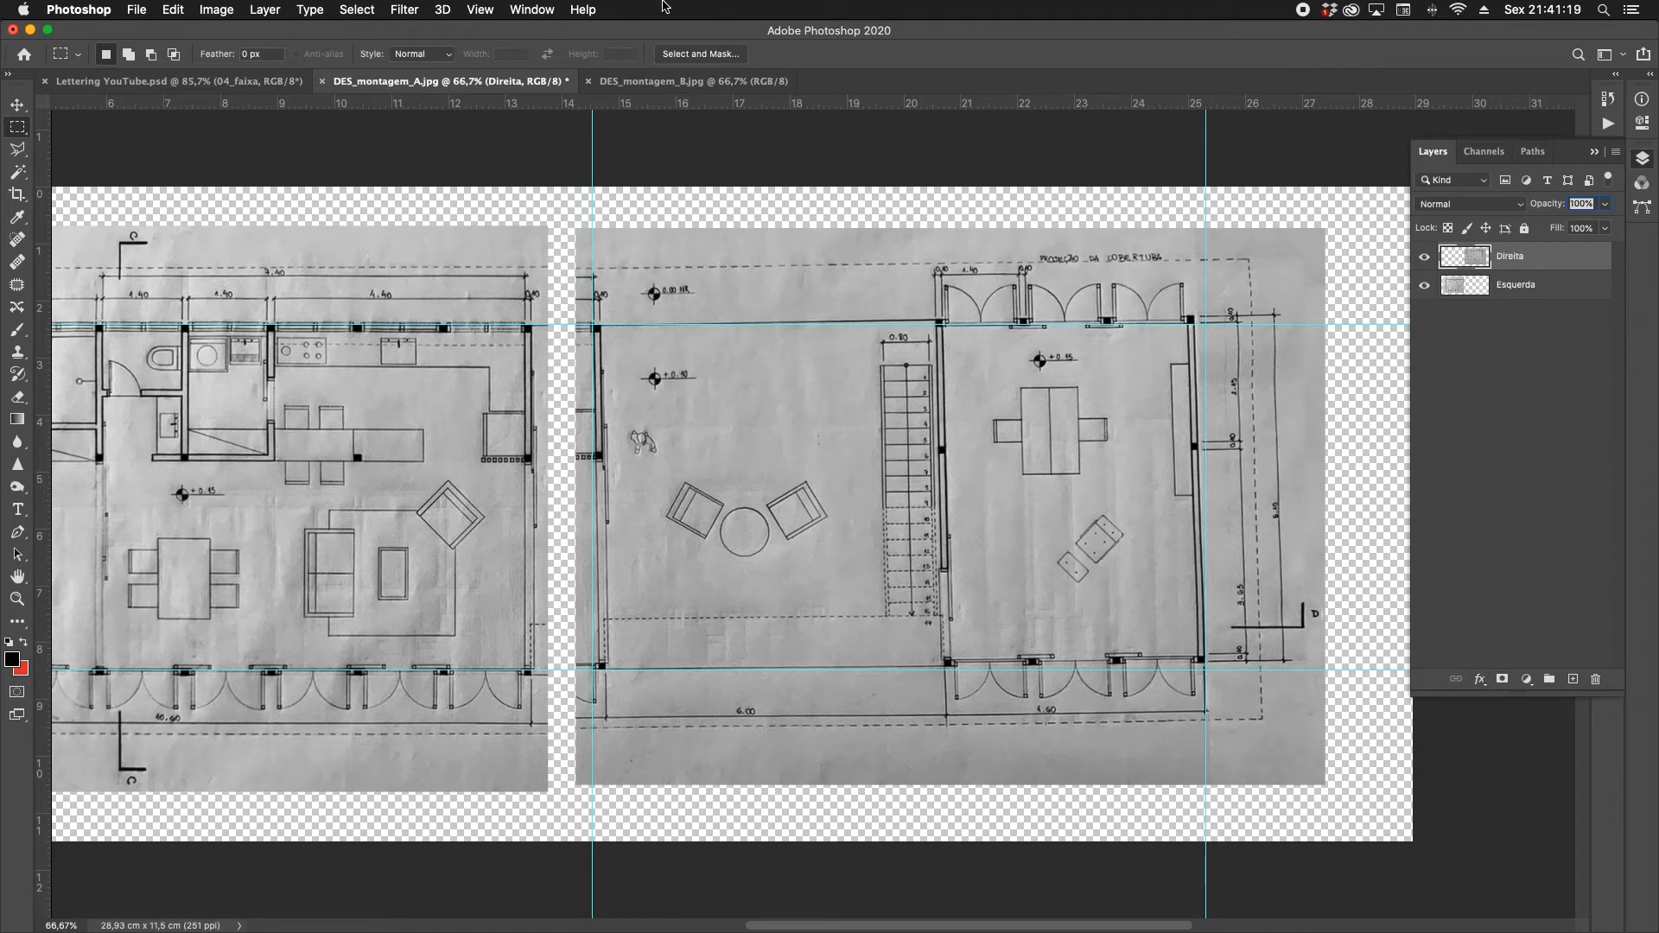
{"action": "left_click", "coordinate": [216, 9]}
{"action": "mouse_move", "coordinate": [173, 10]}
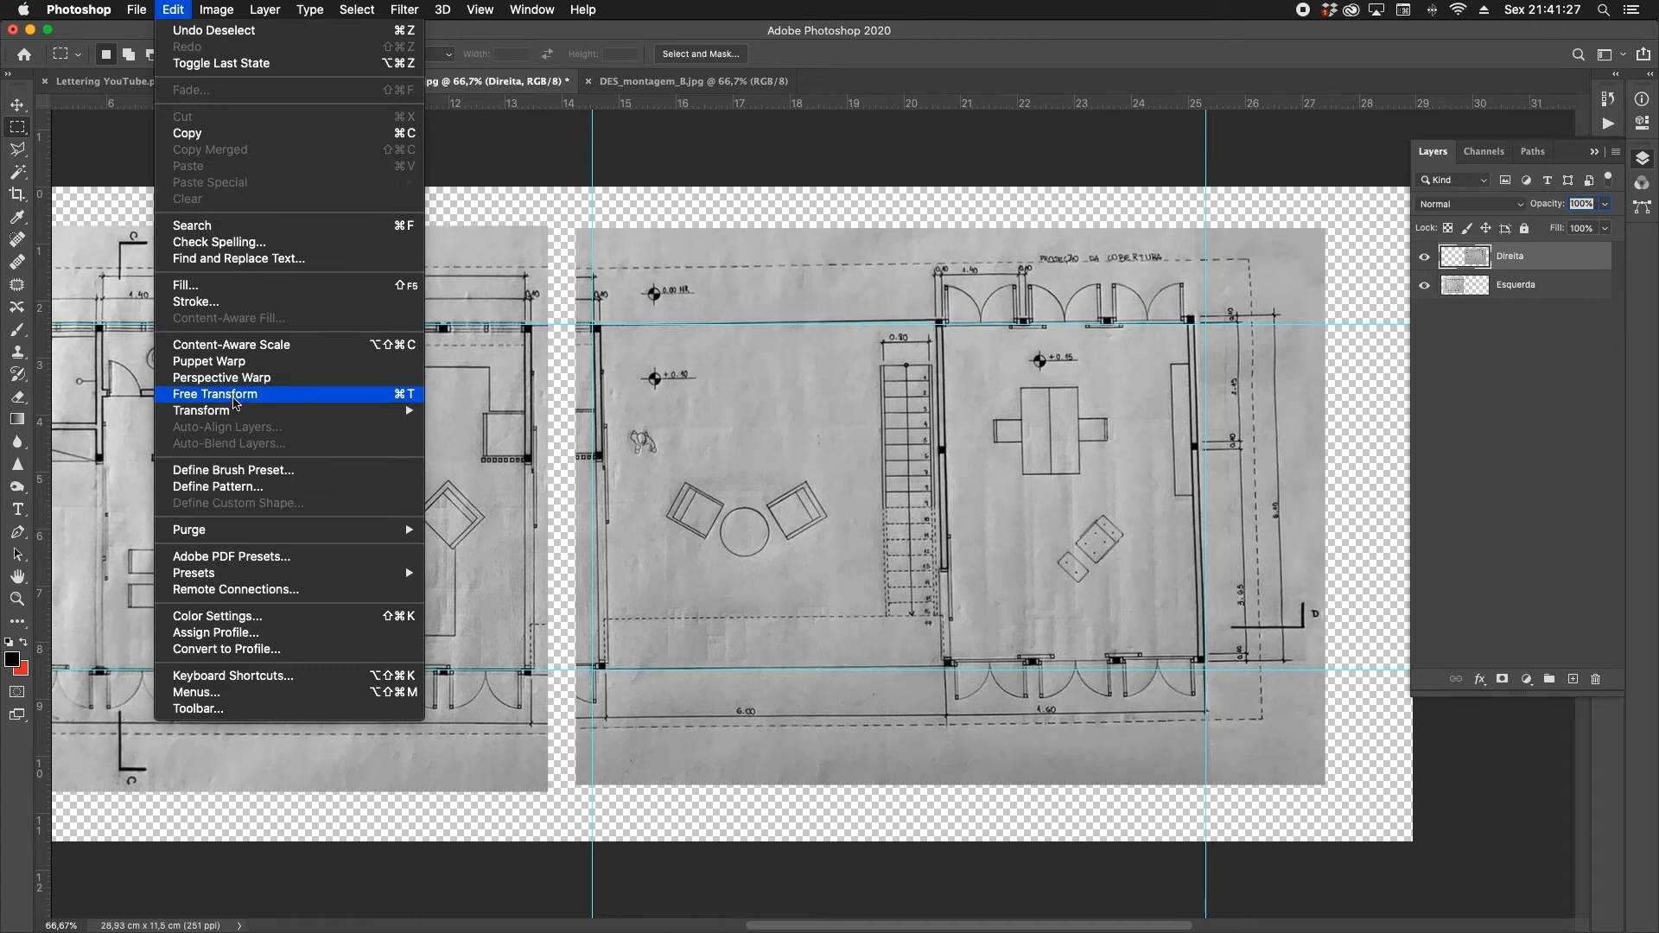
{"action": "left_click", "coordinate": [234, 395]}
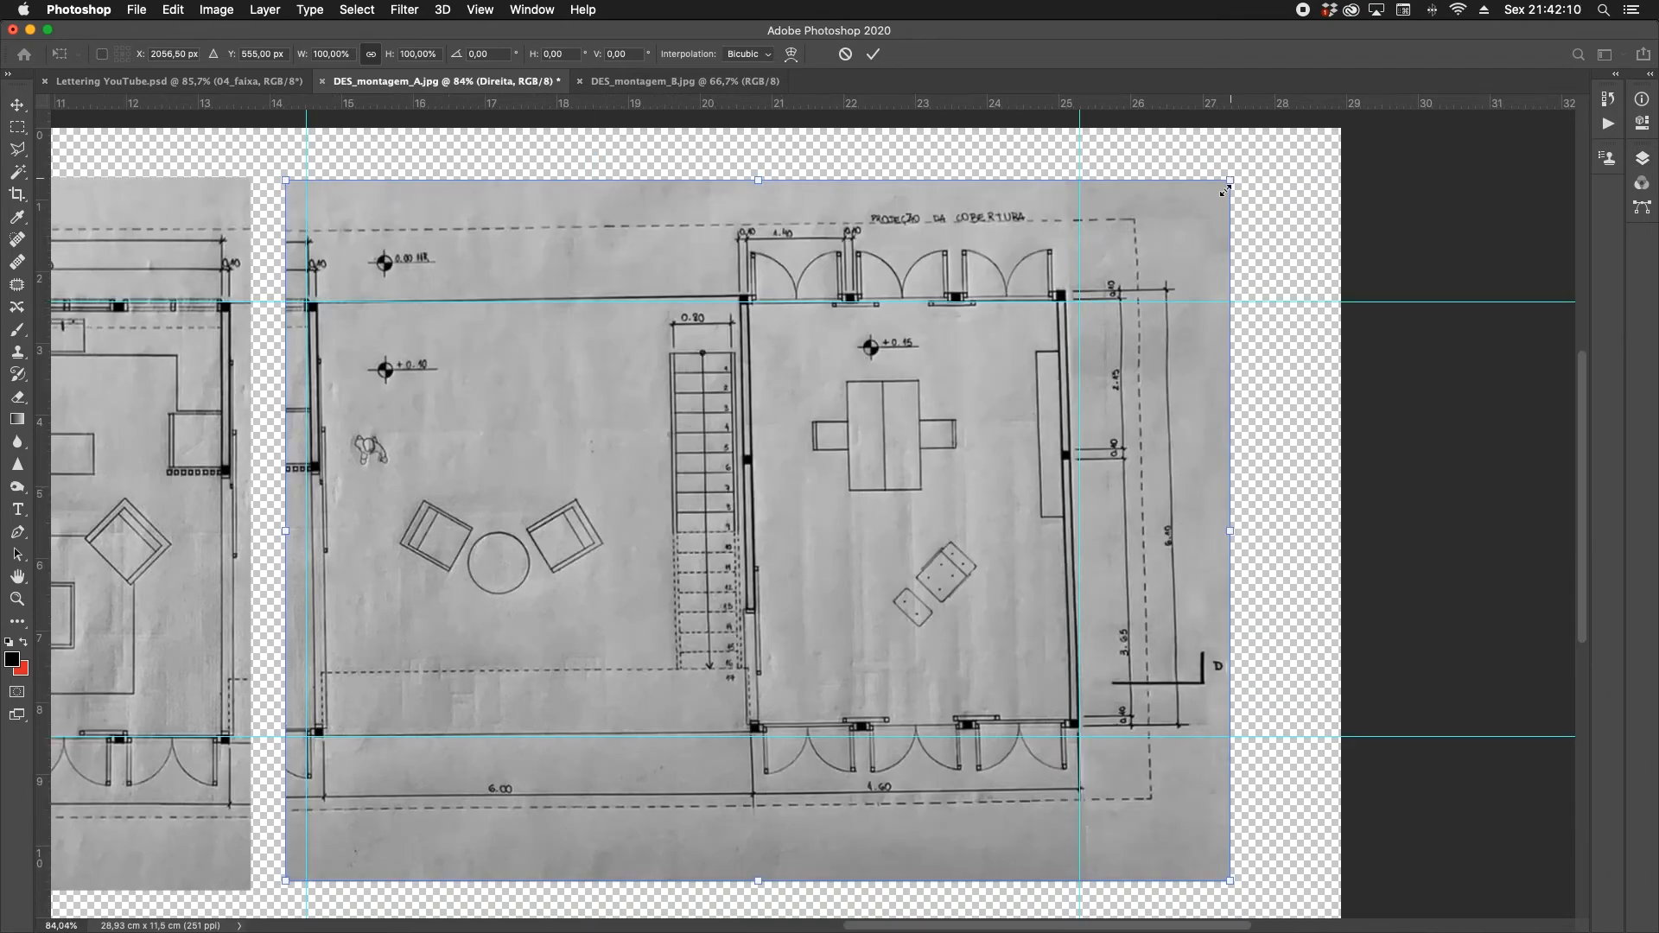
Try scaling the Direita layer proportionally from its upper right corner, and undo the scaling.
{"action": "mouse_move", "coordinate": [1225, 190]}
{"action": "left_mouse_down"}
{"action": "mouse_move", "coordinate": [1015, 388]}
{"action": "mouse_move", "coordinate": [1288, 183]}
{"action": "mouse_move", "coordinate": [1196, 259]}
{"action": "mouse_move", "coordinate": [1020, 346]}
{"action": "mouse_move", "coordinate": [1234, 181]}
{"action": "left_mouse_up"}
{"action": "left_click_drag", "start_coordinate": [1230, 180], "coordinate": [1167, 296]}
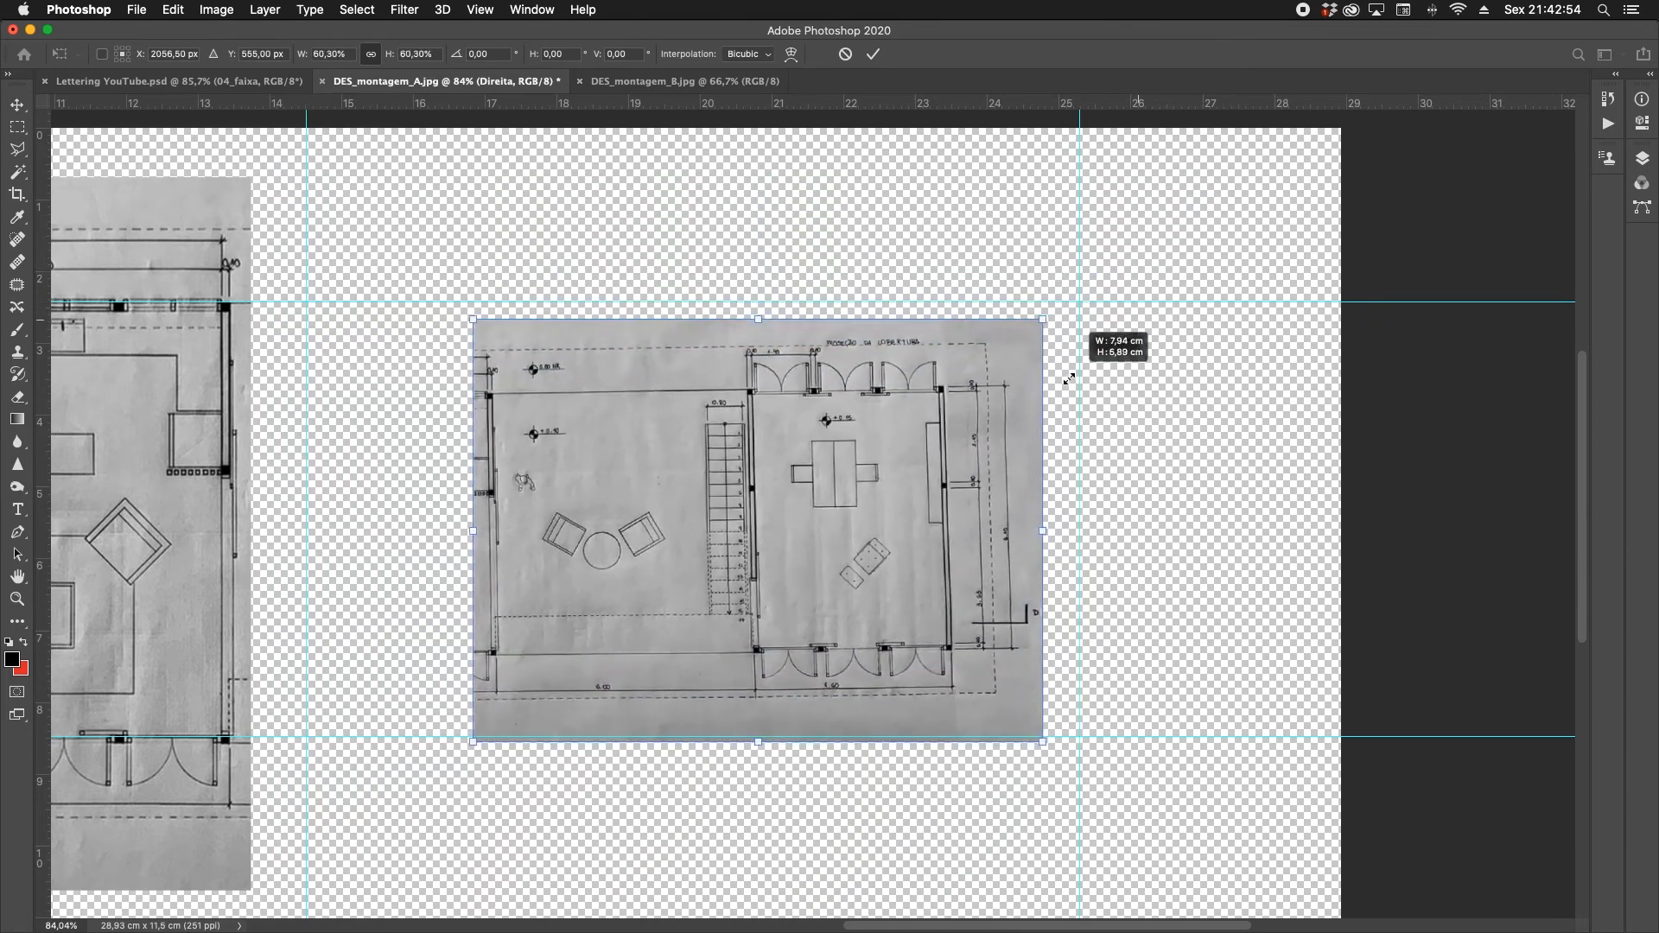
{"action": "left_click_drag", "start_coordinate": [1193, 233], "coordinate": [1126, 282]}
{"action": "left_click_drag", "start_coordinate": [1204, 244], "coordinate": [1199, 300]}
{"action": "key", "text": "ctrl+z"}
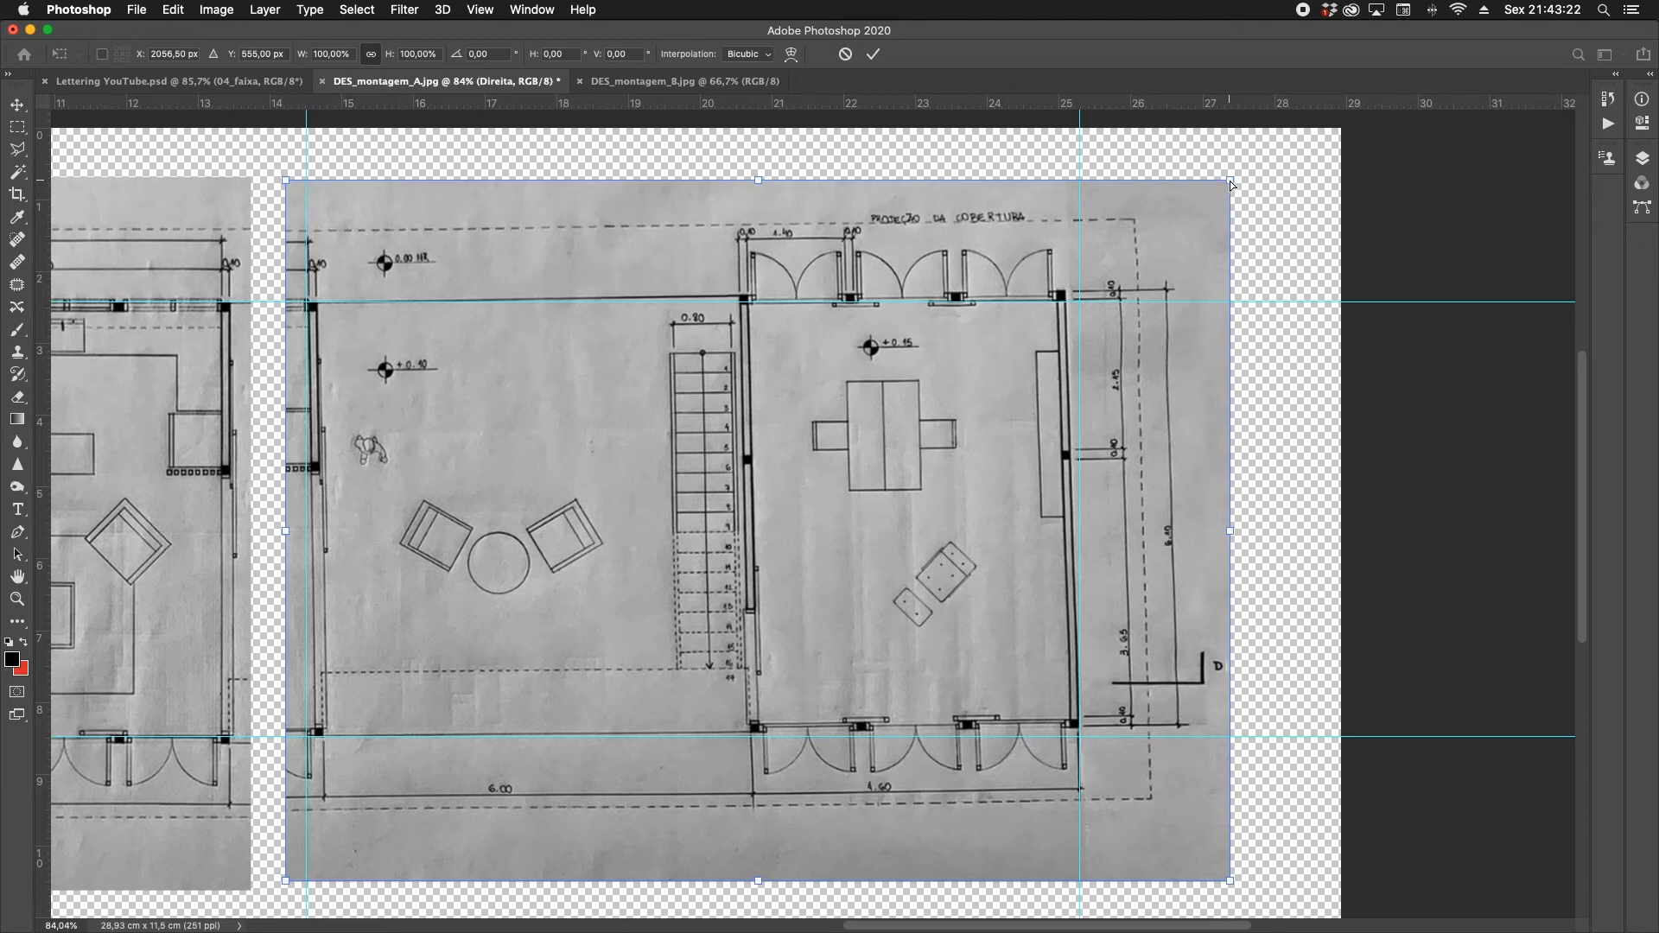
Distort the Direita layer by its upper right corner, slightly outward and down, to bring its walls onto the guides.
{"action": "mouse_move", "coordinate": [1232, 189]}
{"action": "left_mouse_down"}
{"action": "mouse_move", "coordinate": [1248, 189]}
{"action": "mouse_move", "coordinate": [1206, 172]}
{"action": "mouse_move", "coordinate": [1253, 154]}
{"action": "mouse_move", "coordinate": [1287, 168]}
{"action": "mouse_move", "coordinate": [1296, 200]}
{"action": "mouse_move", "coordinate": [1247, 202]}
{"action": "left_mouse_up"}
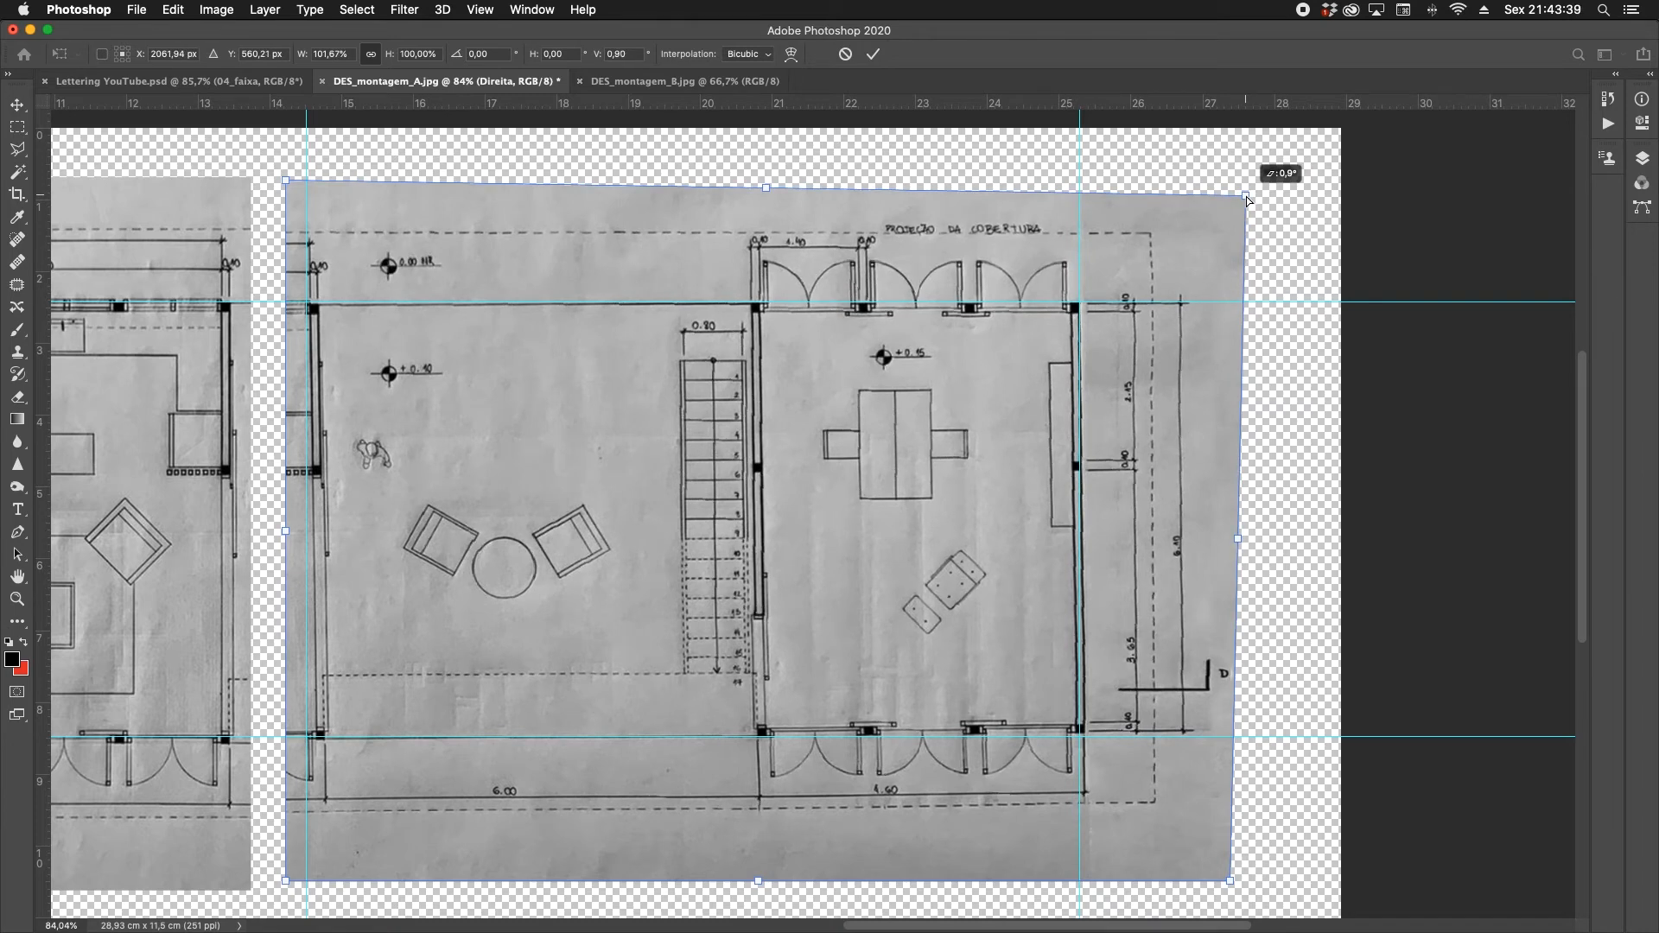
{"action": "left_click_drag", "start_coordinate": [1247, 202], "coordinate": [1247, 202]}
Move the lower horizontal guide slightly down to the outer edge of the Esquerda plan's lower wall.
{"action": "scroll", "coordinate": [194, 743], "scroll_direction": "left", "scroll_amount": 10}
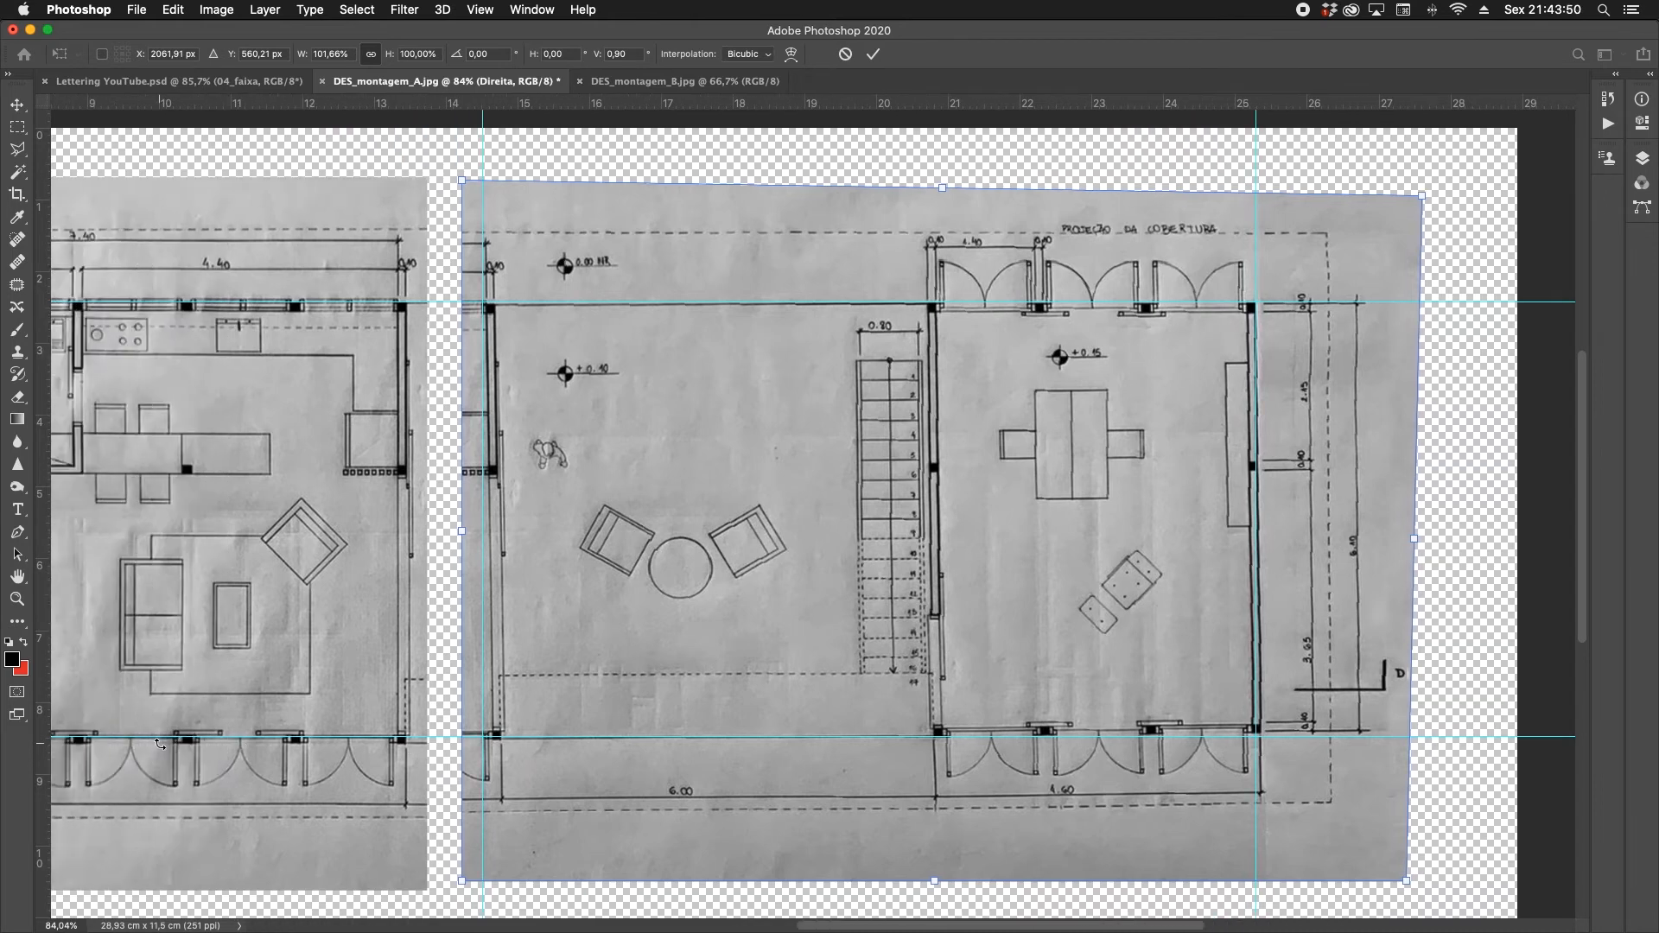
{"action": "scroll", "coordinate": [153, 743], "scroll_direction": "left", "scroll_amount": 6}
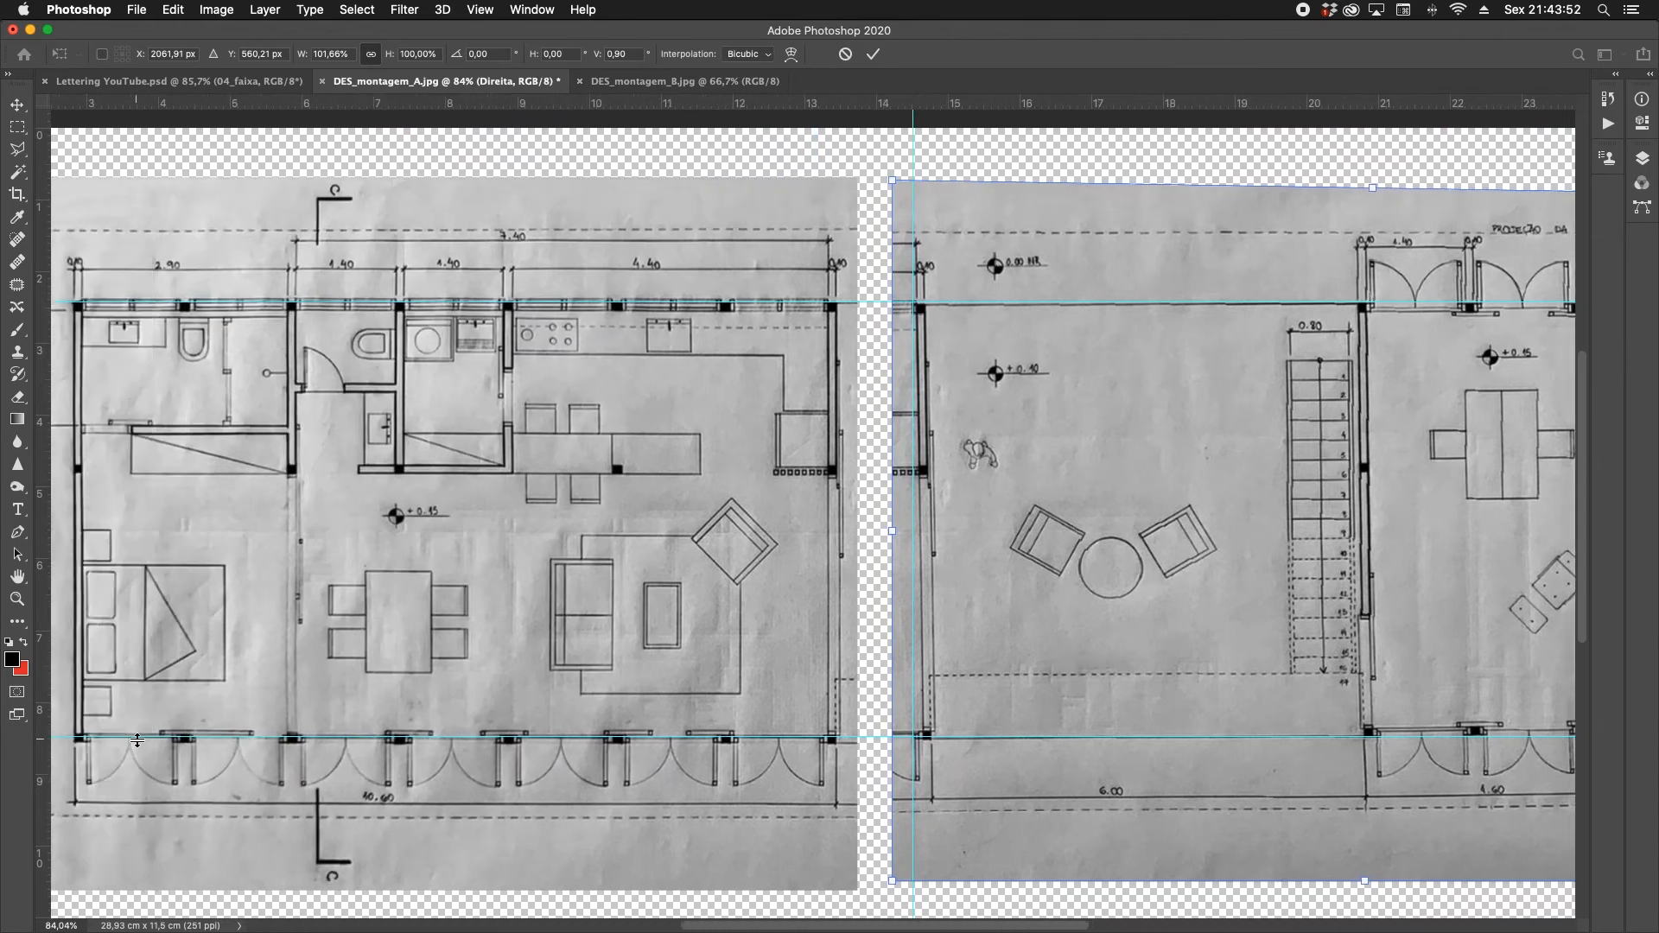
{"action": "left_click_drag", "start_coordinate": [177, 737], "coordinate": [683, 744]}
{"action": "scroll", "coordinate": [685, 301], "scroll_direction": "right", "scroll_amount": 4}
{"action": "scroll", "coordinate": [619, 312], "scroll_direction": "left", "scroll_amount": 6}
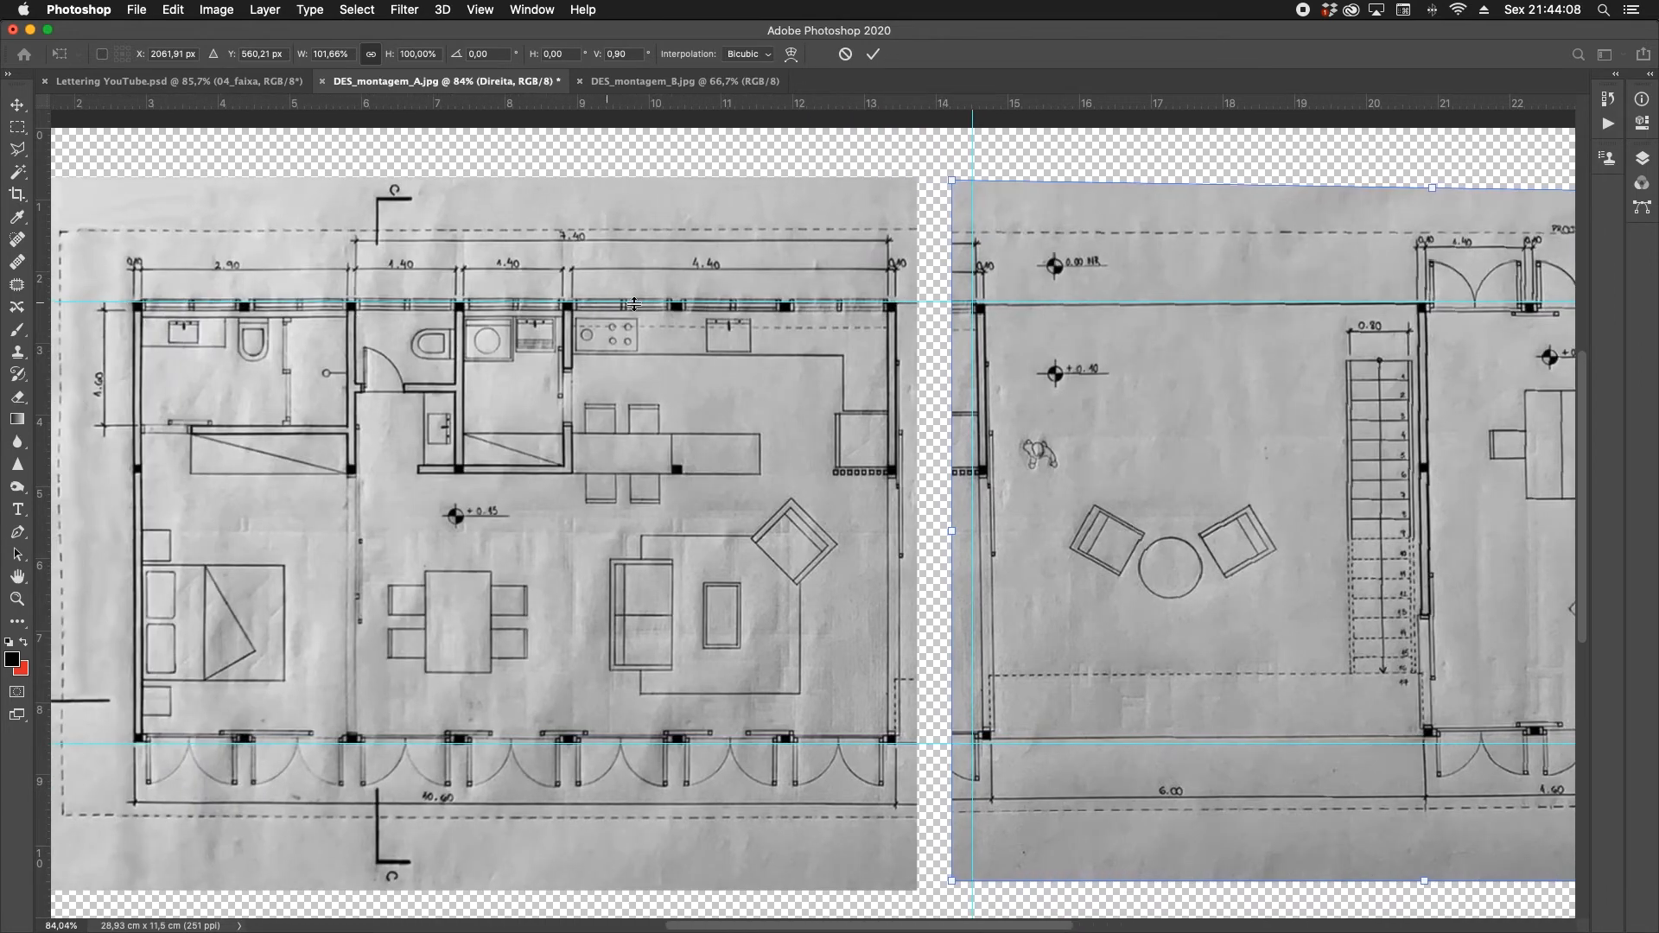
Nudge the vertical guide at the Direita plan's left wall slightly right, and finish distorting the layer to fit the guides.
{"action": "scroll", "coordinate": [957, 493], "scroll_direction": "right", "scroll_amount": 5}
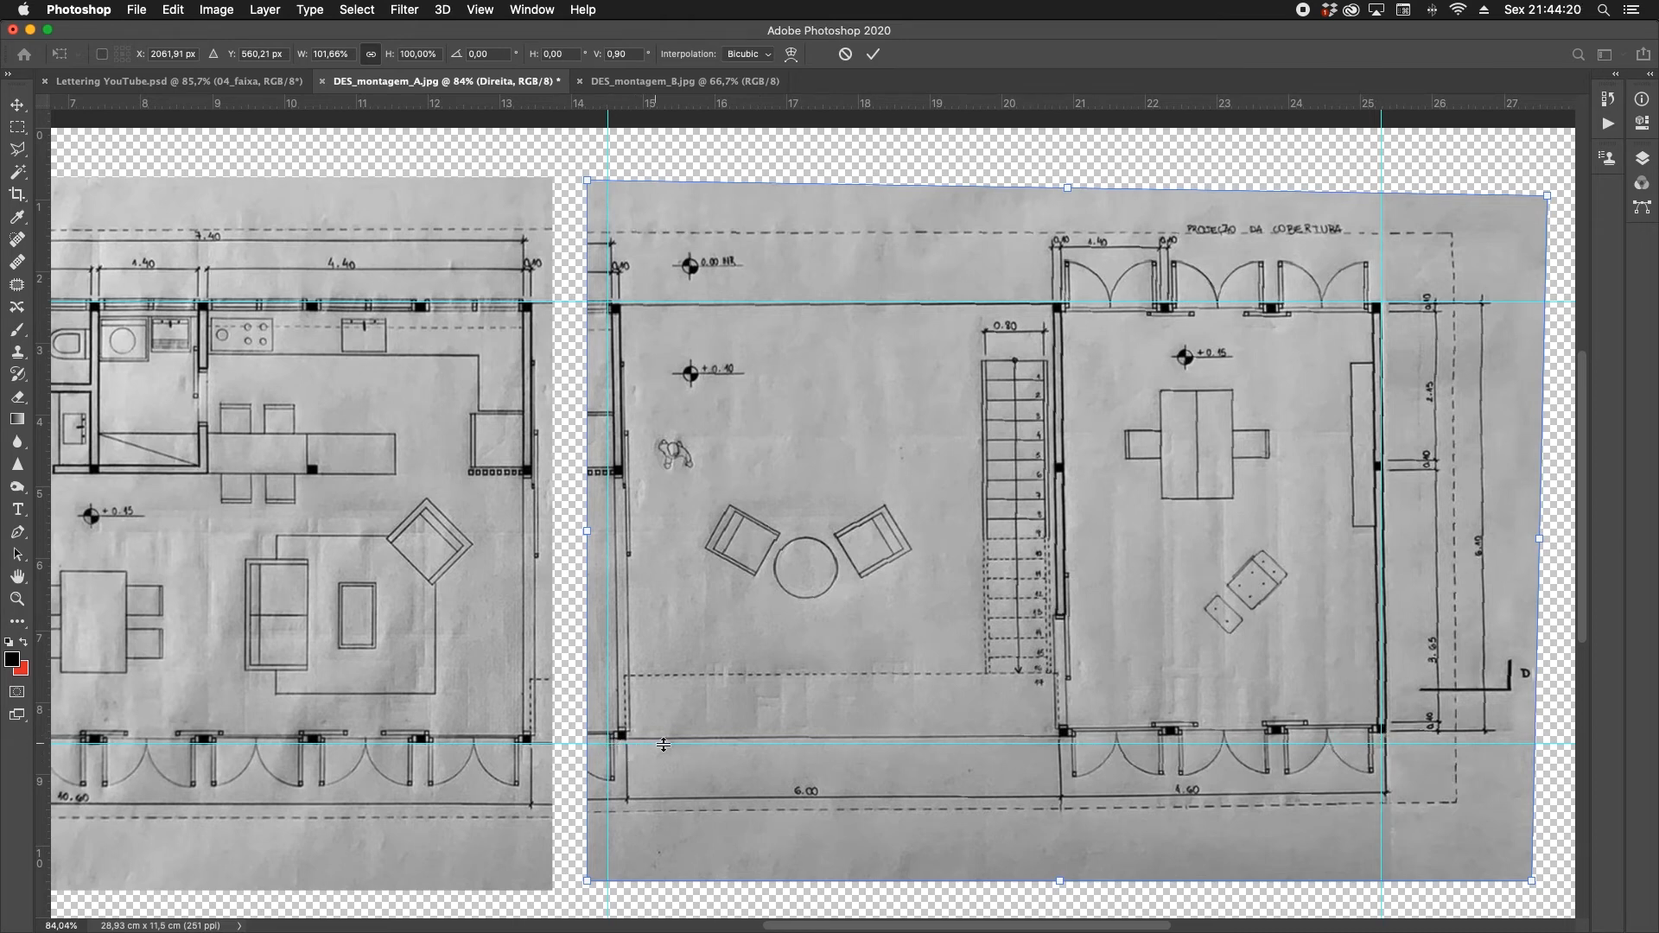
{"action": "scroll", "coordinate": [1263, 752], "scroll_direction": "right", "scroll_amount": 2}
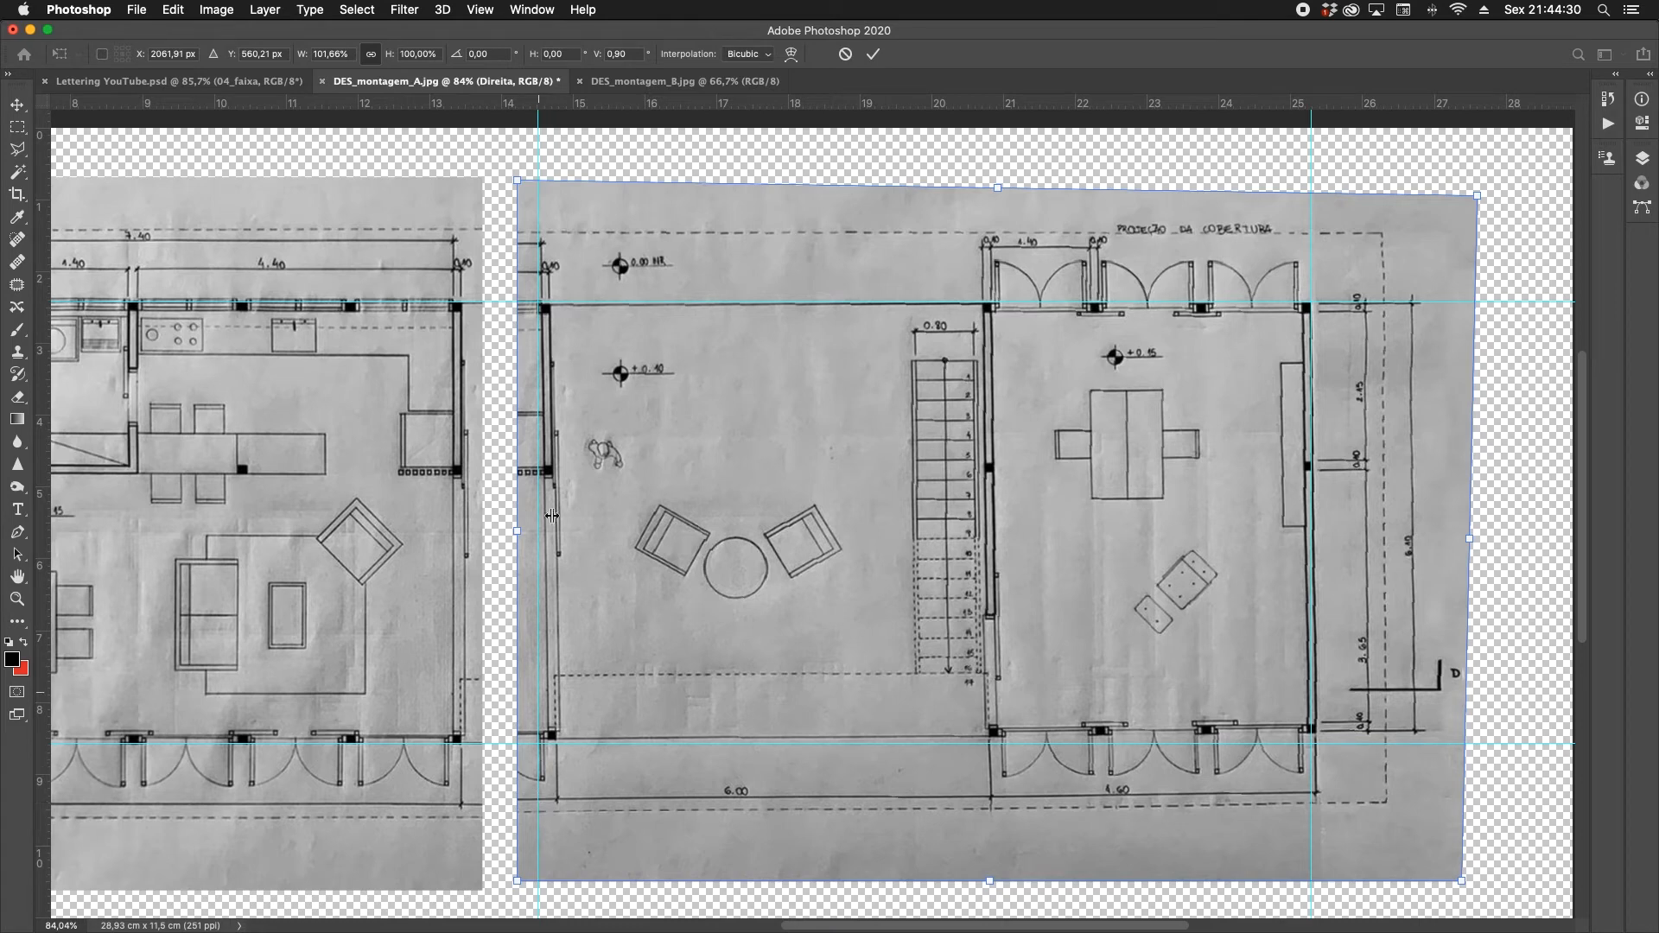
{"action": "left_click_drag", "start_coordinate": [539, 516], "coordinate": [542, 147]}
{"action": "scroll", "coordinate": [1436, 854], "scroll_direction": "right", "scroll_amount": 1}
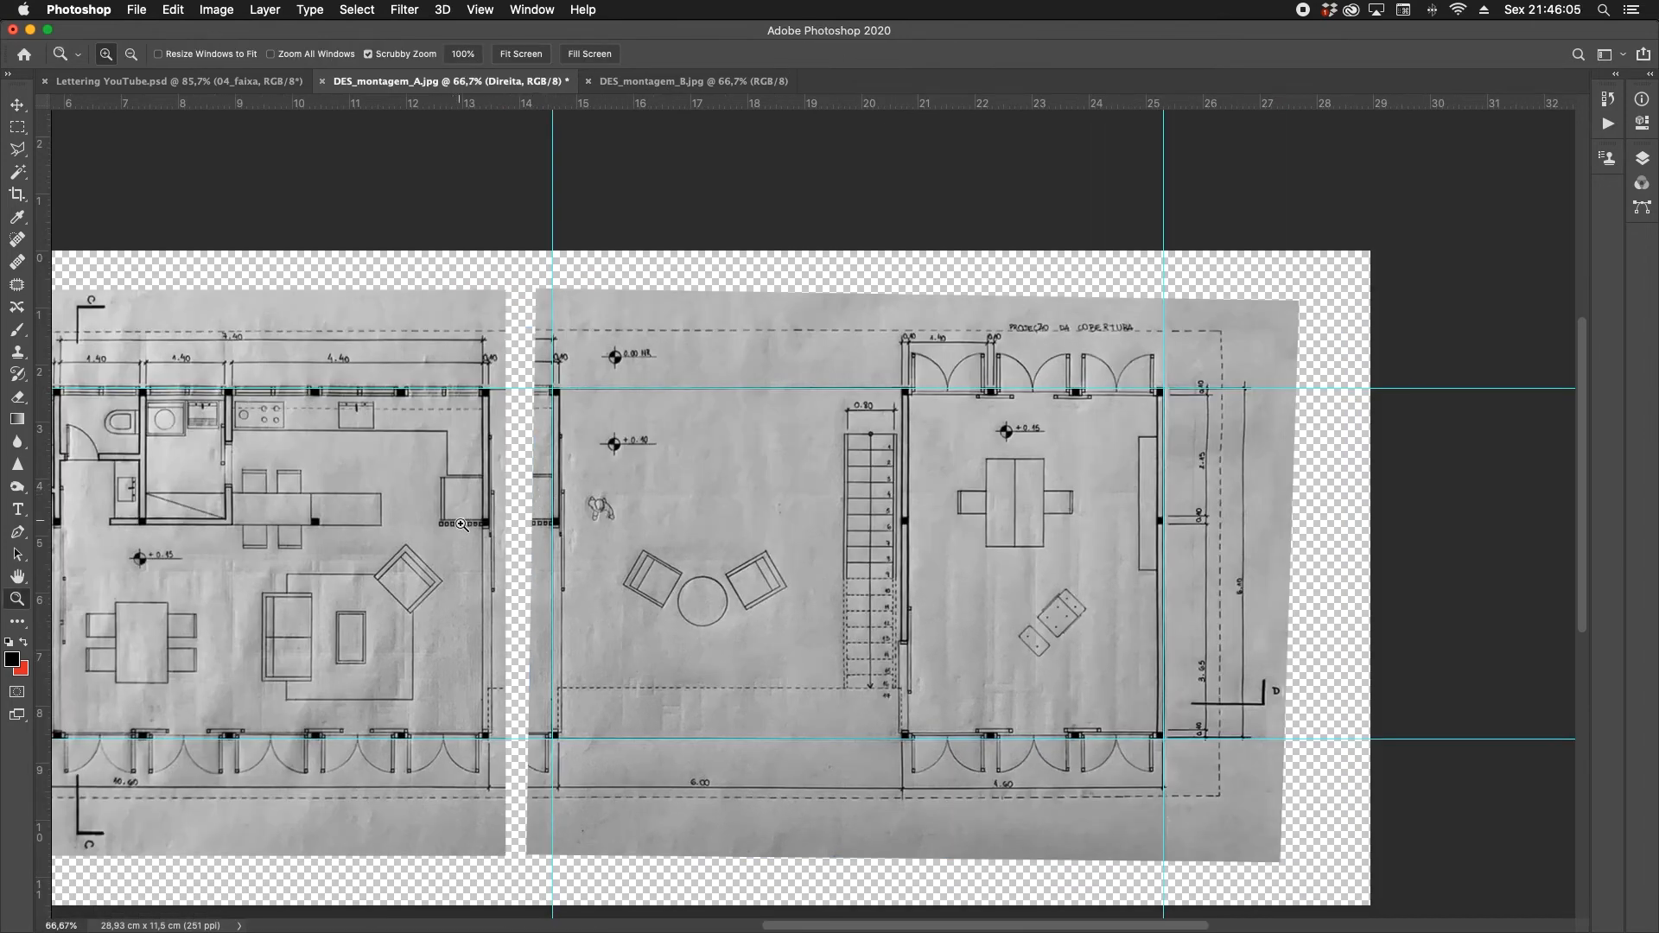
Move the Direita layer left so that it overlaps the Esquerda plan, keeping its walls on the horizontal guides.
{"action": "left_click", "coordinate": [515, 676]}
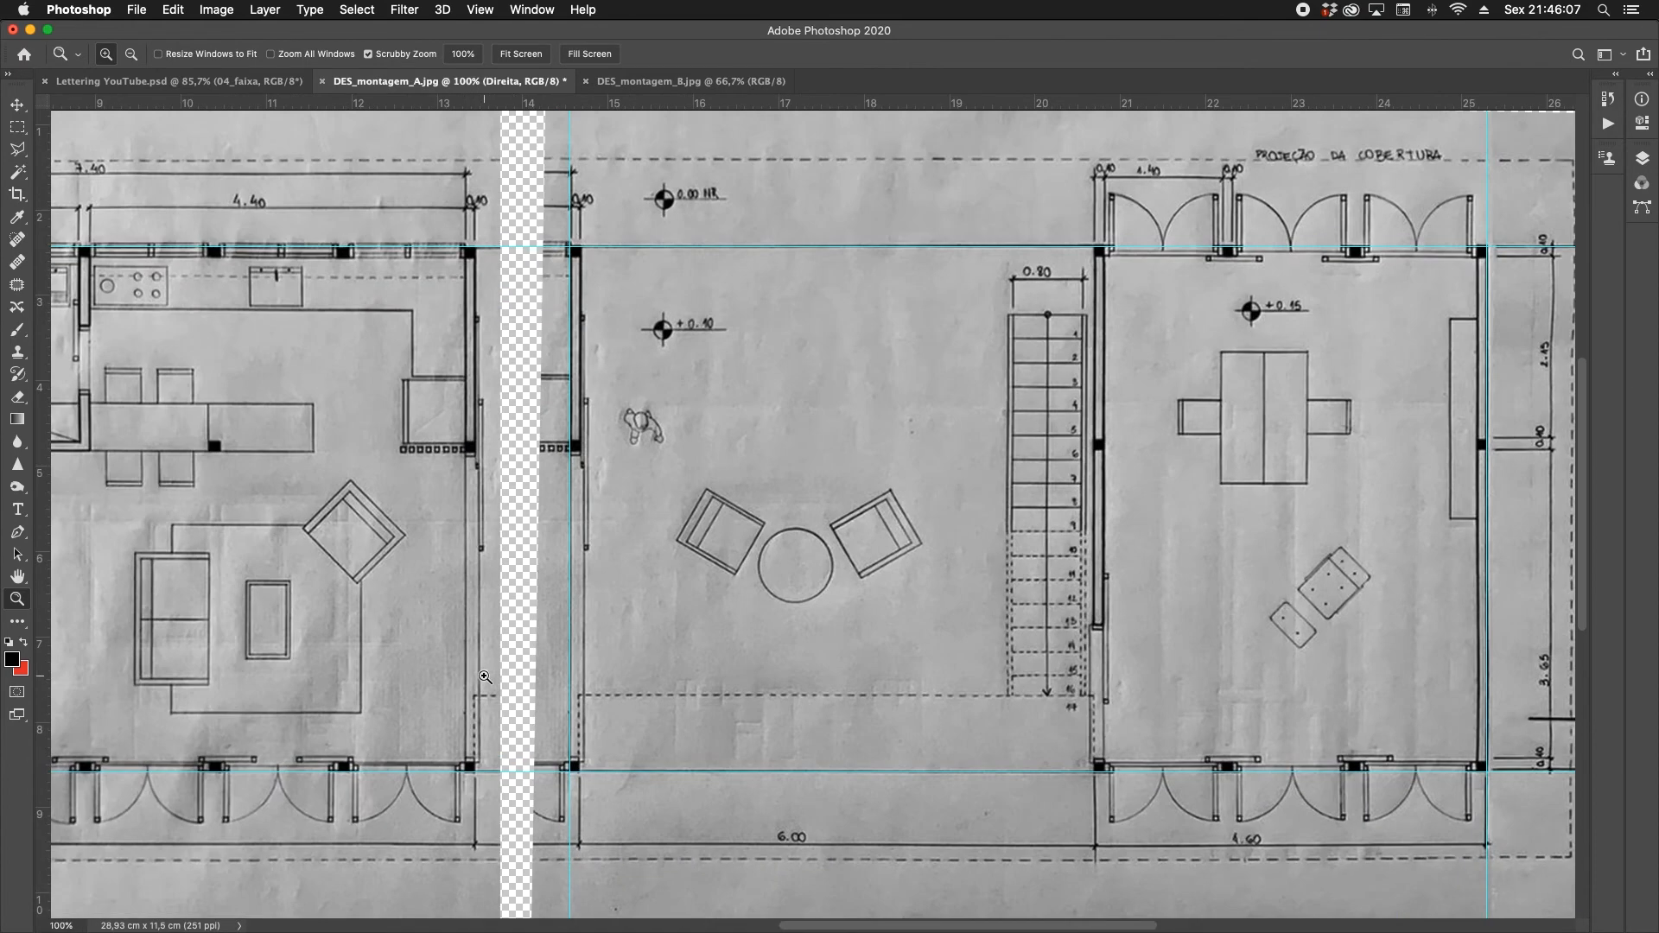
{"action": "scroll", "coordinate": [593, 644], "scroll_direction": "up", "scroll_amount": 3}
{"action": "scroll", "coordinate": [593, 644], "scroll_direction": "left", "scroll_amount": 3}
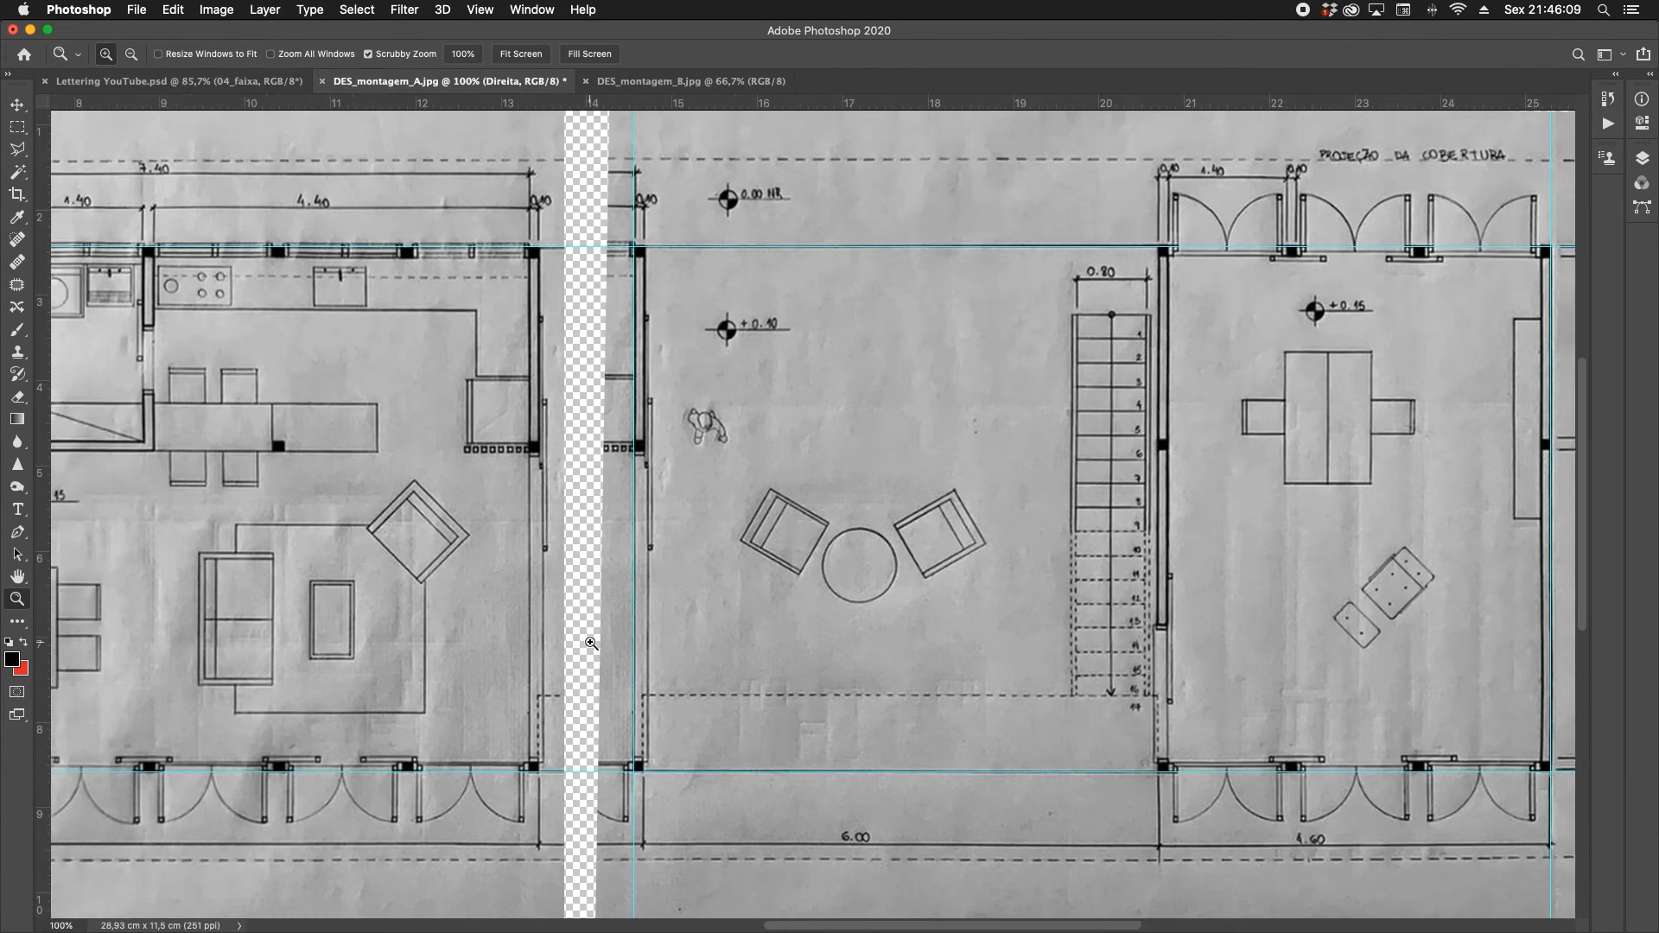
{"action": "key", "text": "Tab"}
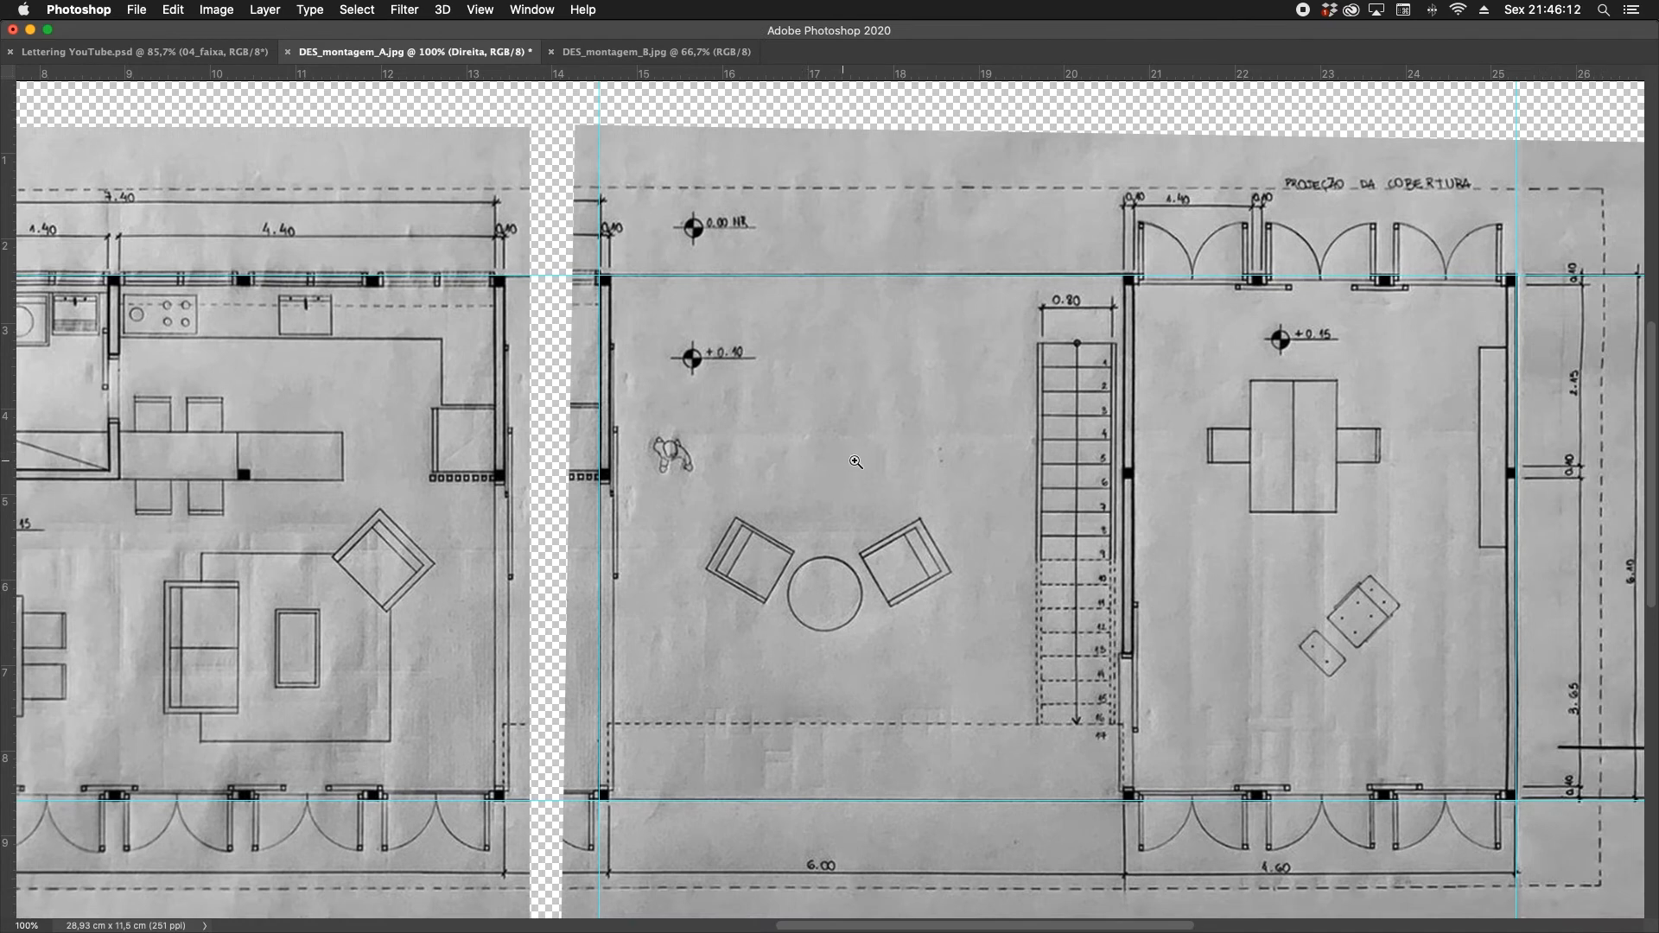
{"action": "key", "text": "Tab"}
{"action": "left_click", "coordinate": [1646, 168]}
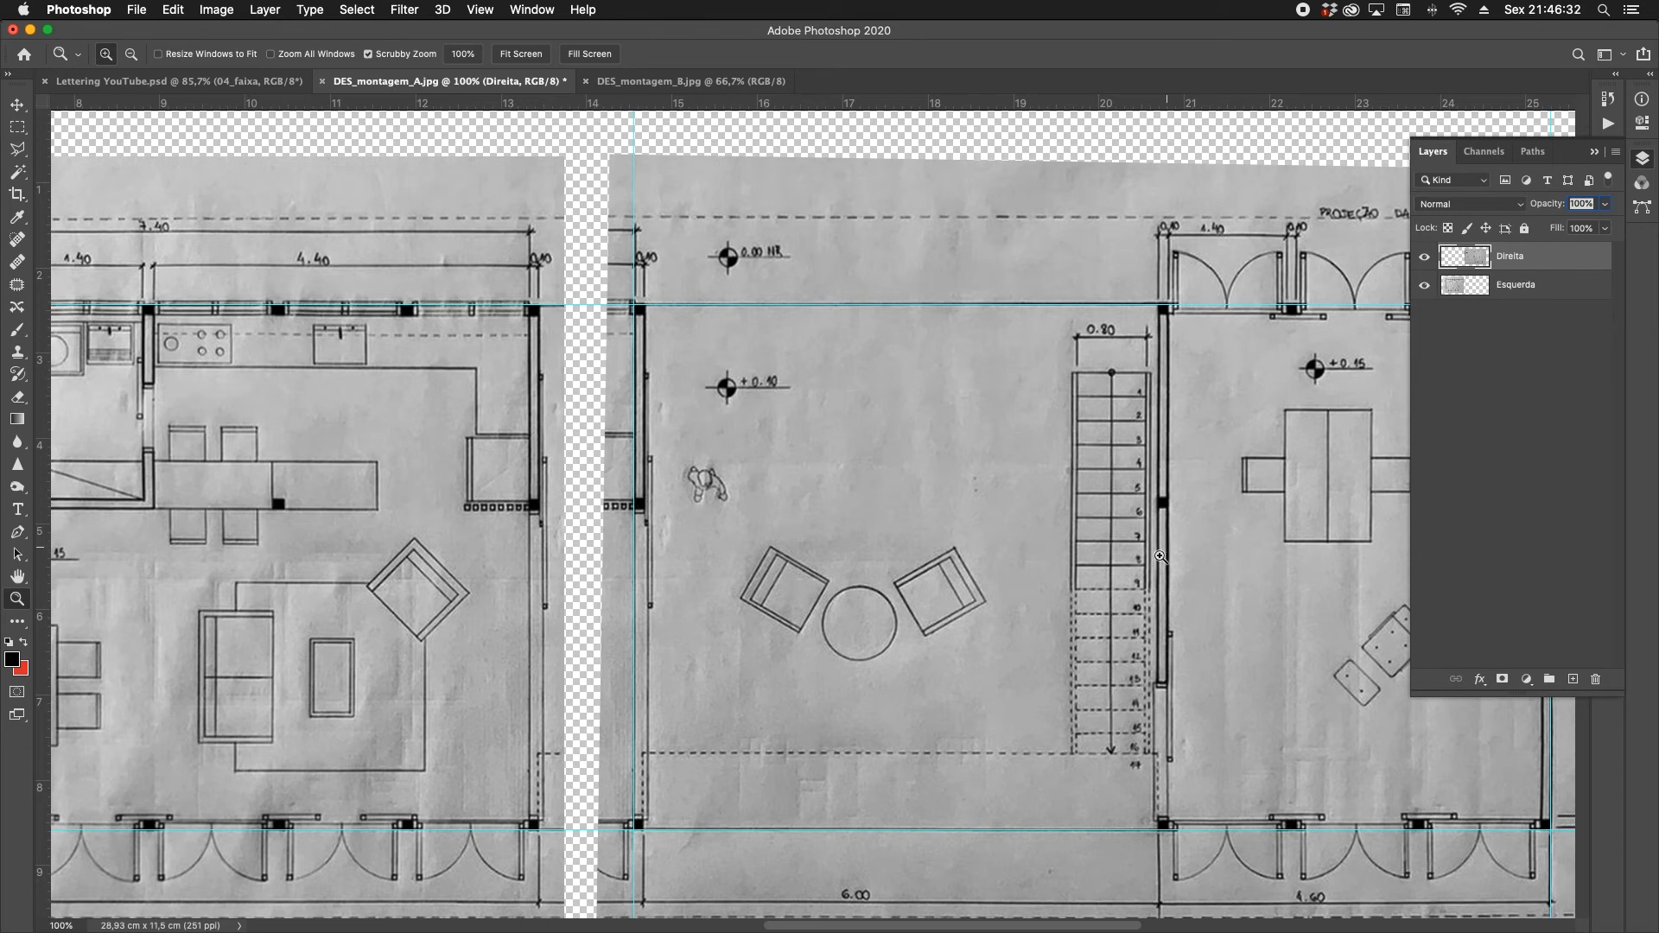
{"action": "left_click", "coordinate": [17, 105]}
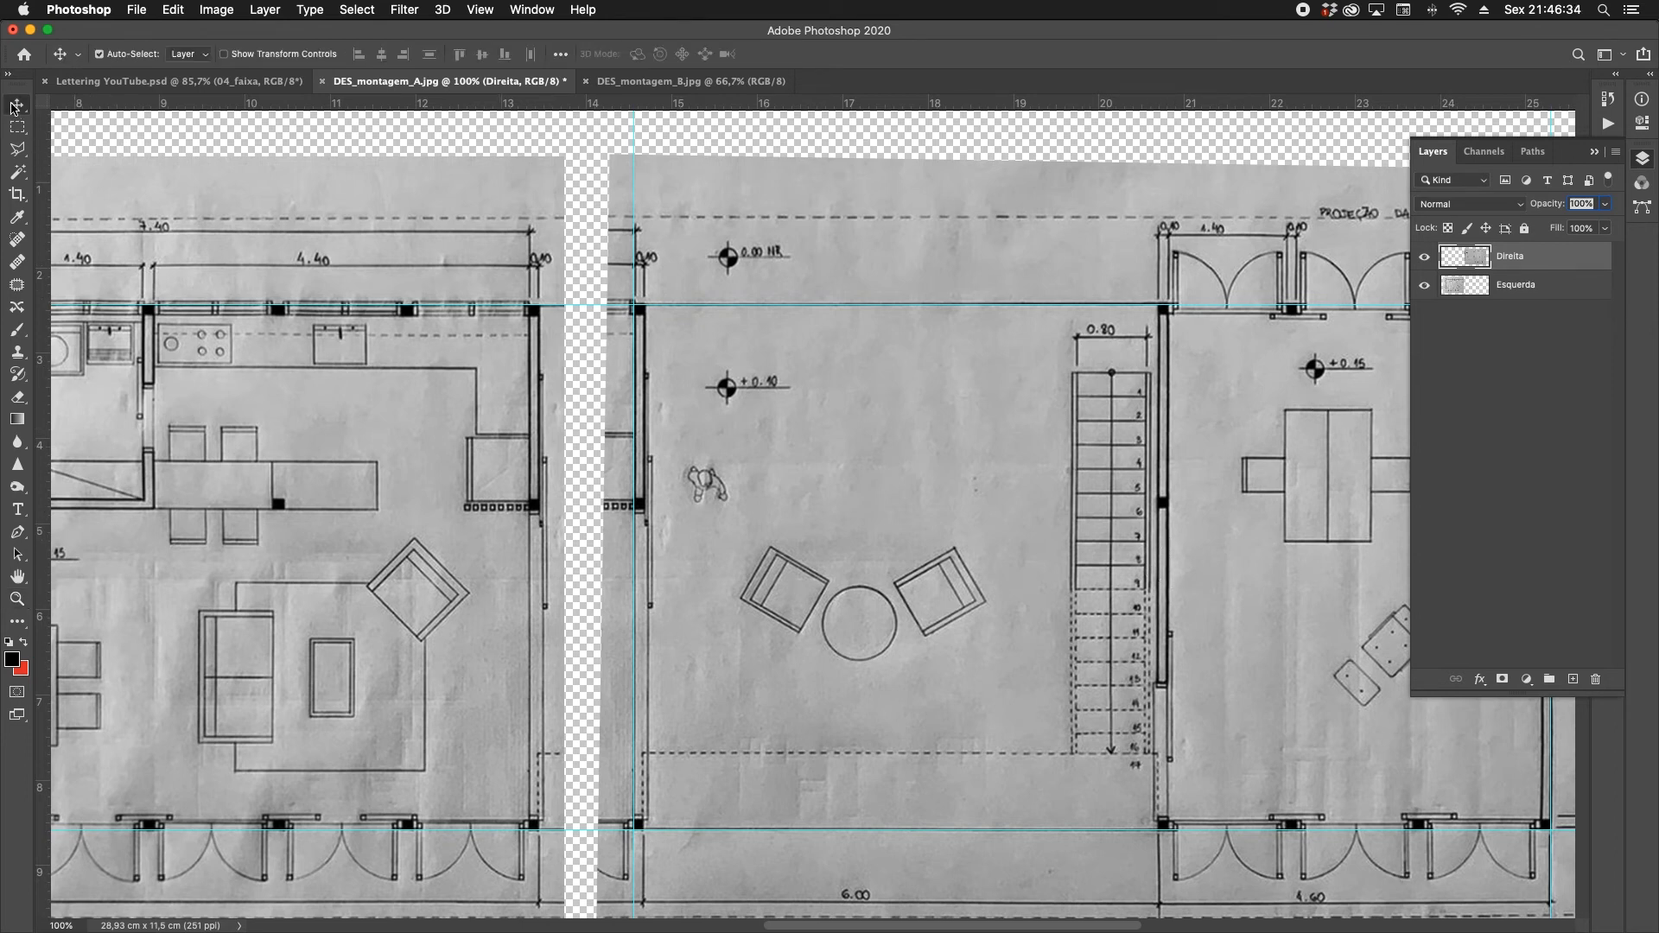
{"action": "left_click_drag", "start_coordinate": [1016, 607], "coordinate": [787, 602]}
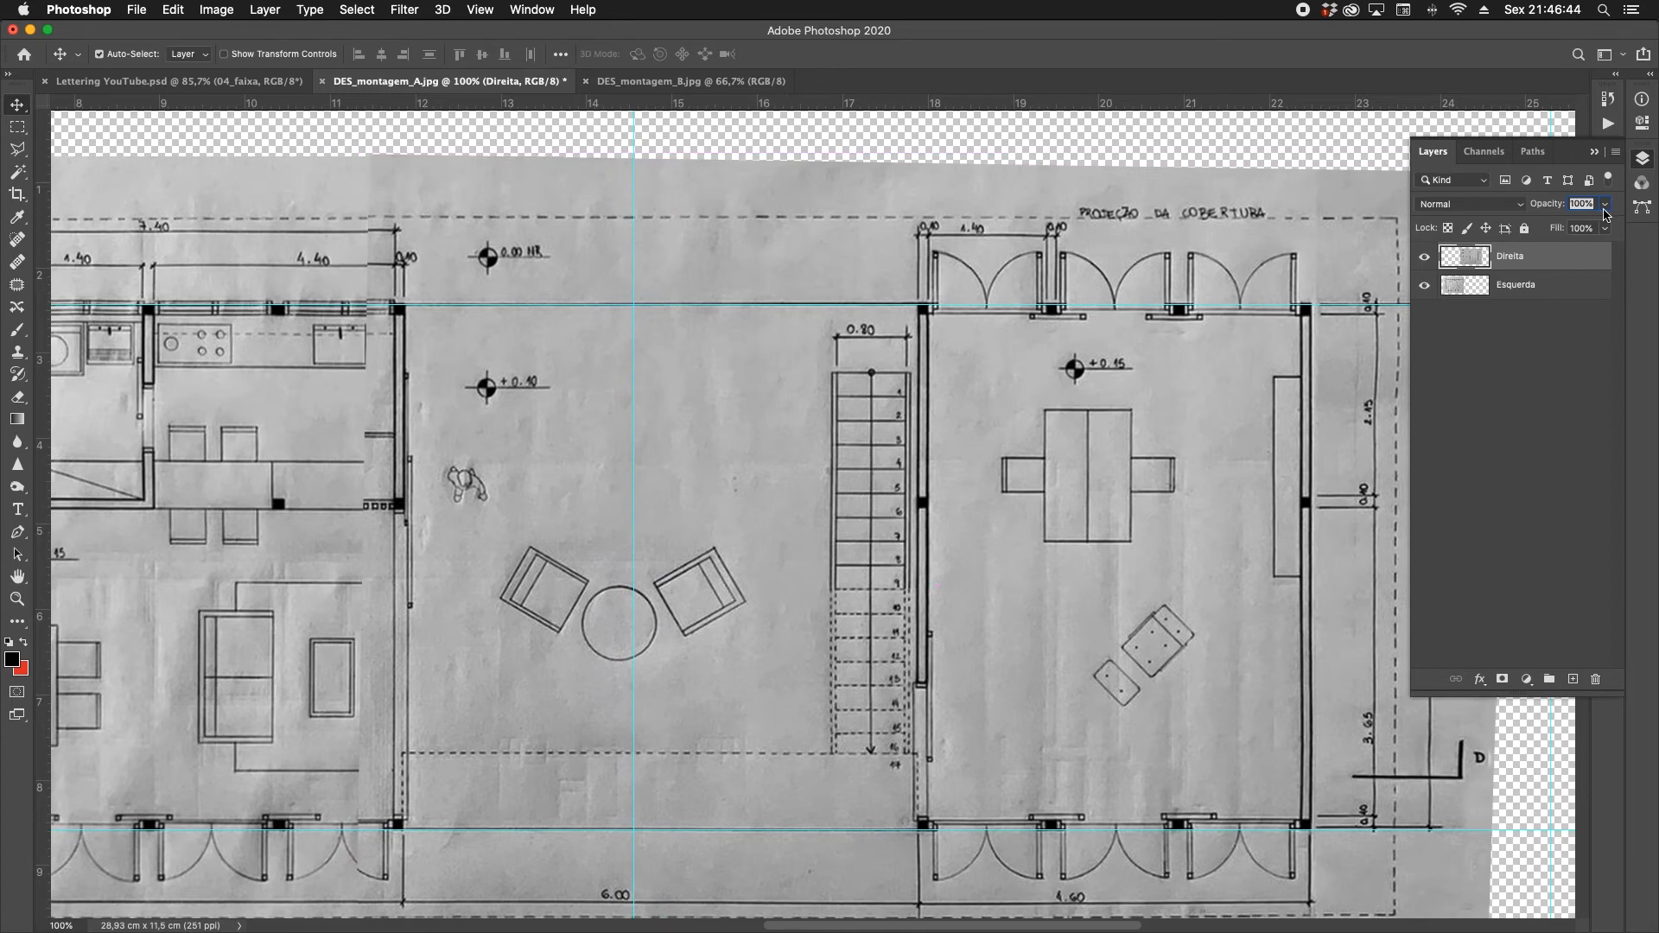
Lower the Direita layer's opacity to 70% so the Esquerda scan shows through.
{"action": "left_click", "coordinate": [1605, 205]}
{"action": "left_click_drag", "start_coordinate": [1605, 232], "coordinate": [1588, 233]}
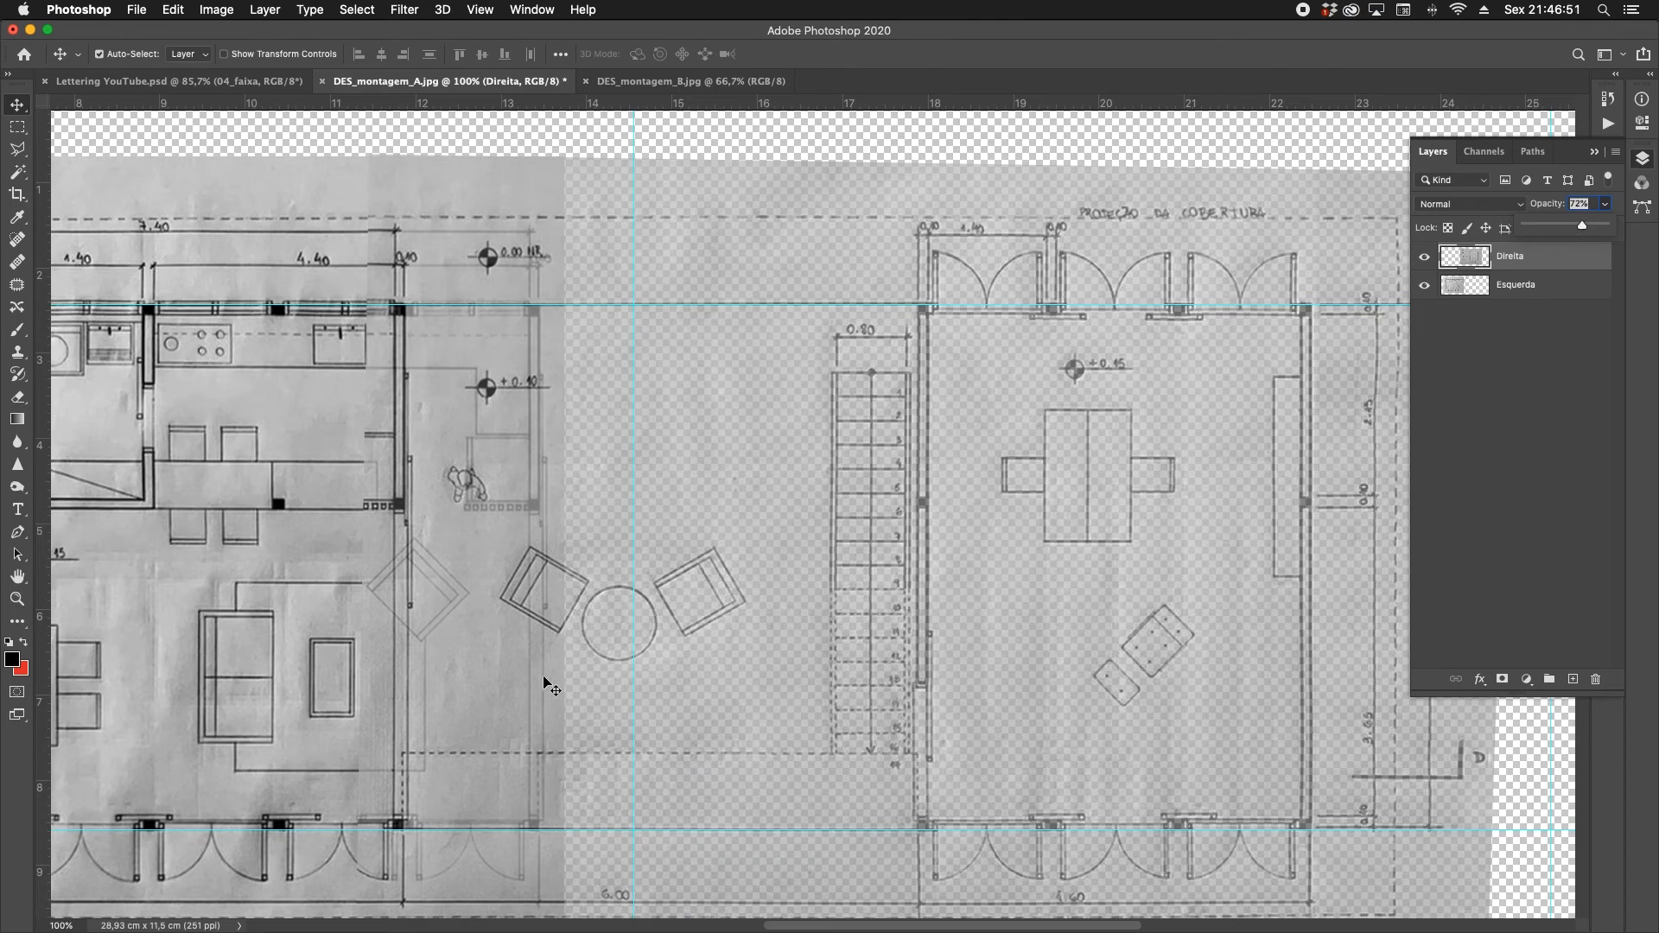
{"action": "left_click", "coordinate": [695, 644]}
Reposition the Direita layer so its left wall roughly overlaps the matching wall at the Esquerda plan's right end.
{"action": "left_click_drag", "start_coordinate": [696, 643], "coordinate": [873, 470]}
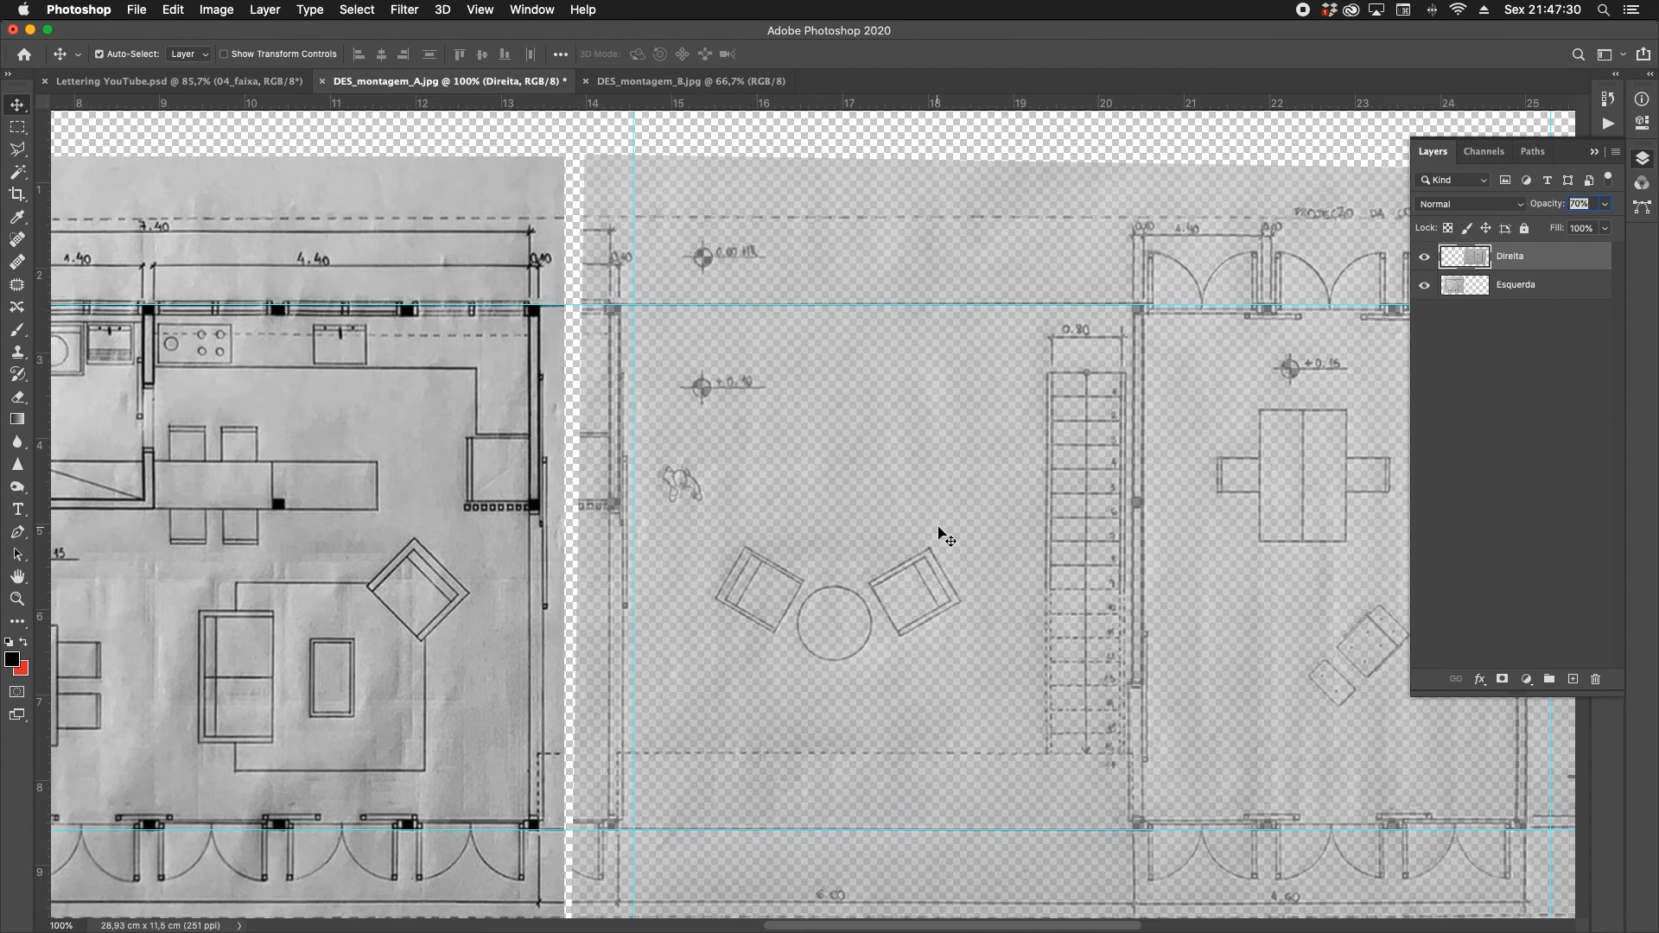
{"action": "left_click_drag", "start_coordinate": [944, 536], "coordinate": [985, 545]}
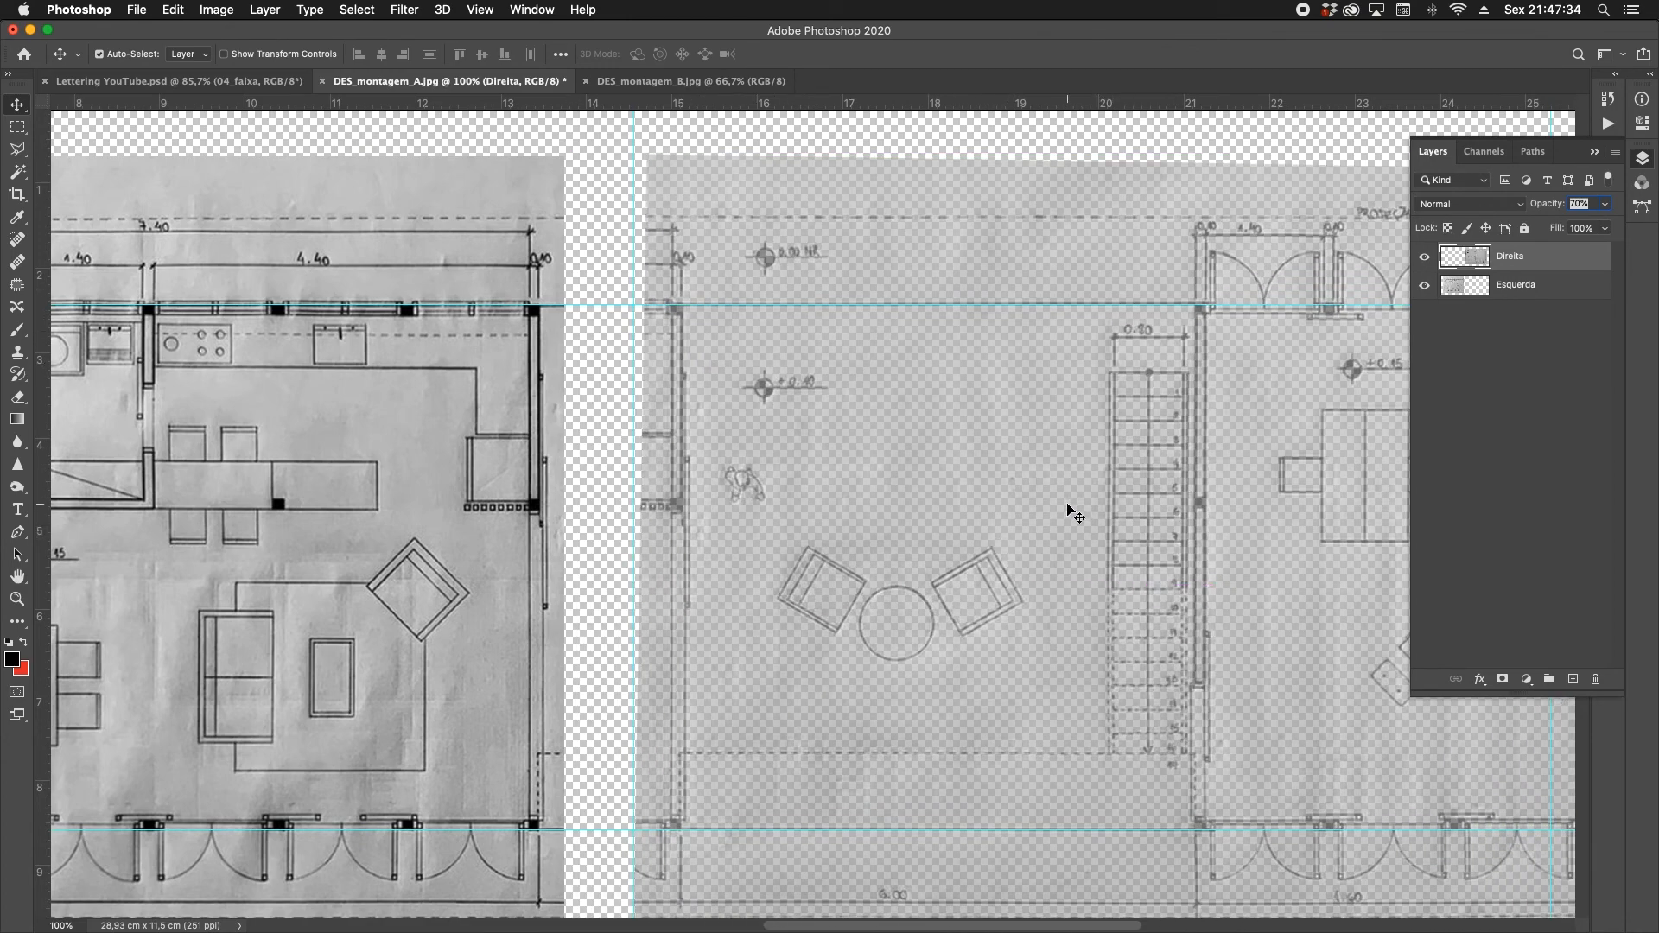
{"action": "left_click_drag", "start_coordinate": [1055, 504], "coordinate": [932, 499]}
Fine-tune the Direita layer's position up close until its wall and columns coincide with Esquerda's, checking down to the lower wall.
{"action": "key", "text": "z"}
{"action": "left_click", "coordinate": [563, 498]}
{"action": "left_click", "coordinate": [563, 497]}
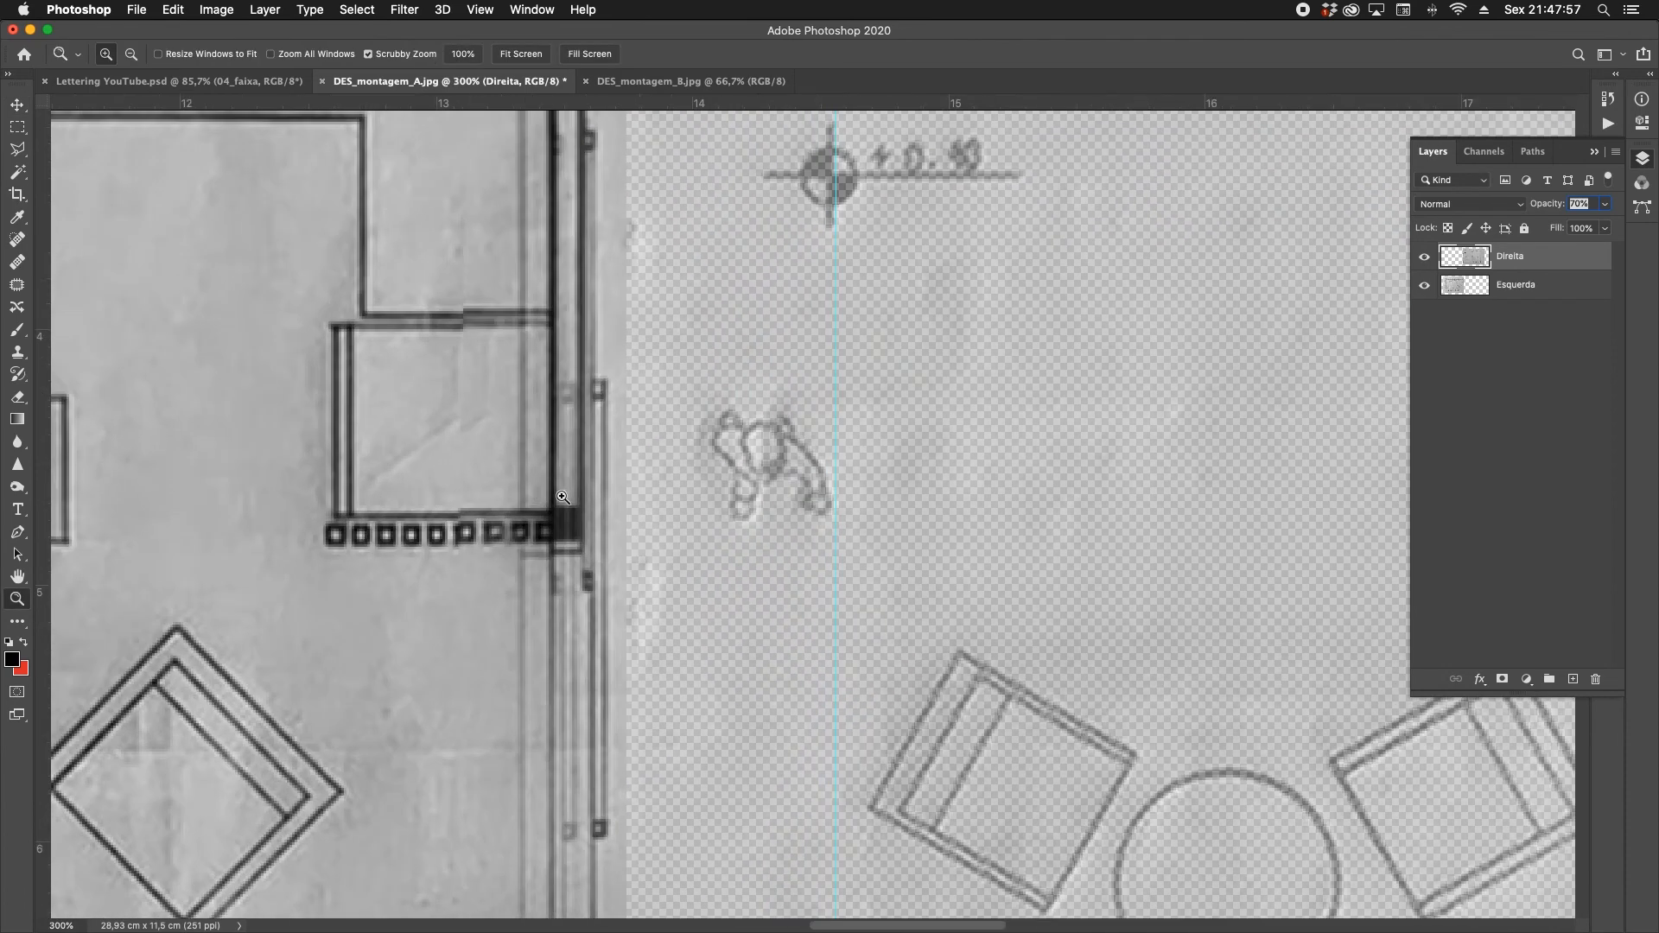
{"action": "key", "text": "v"}
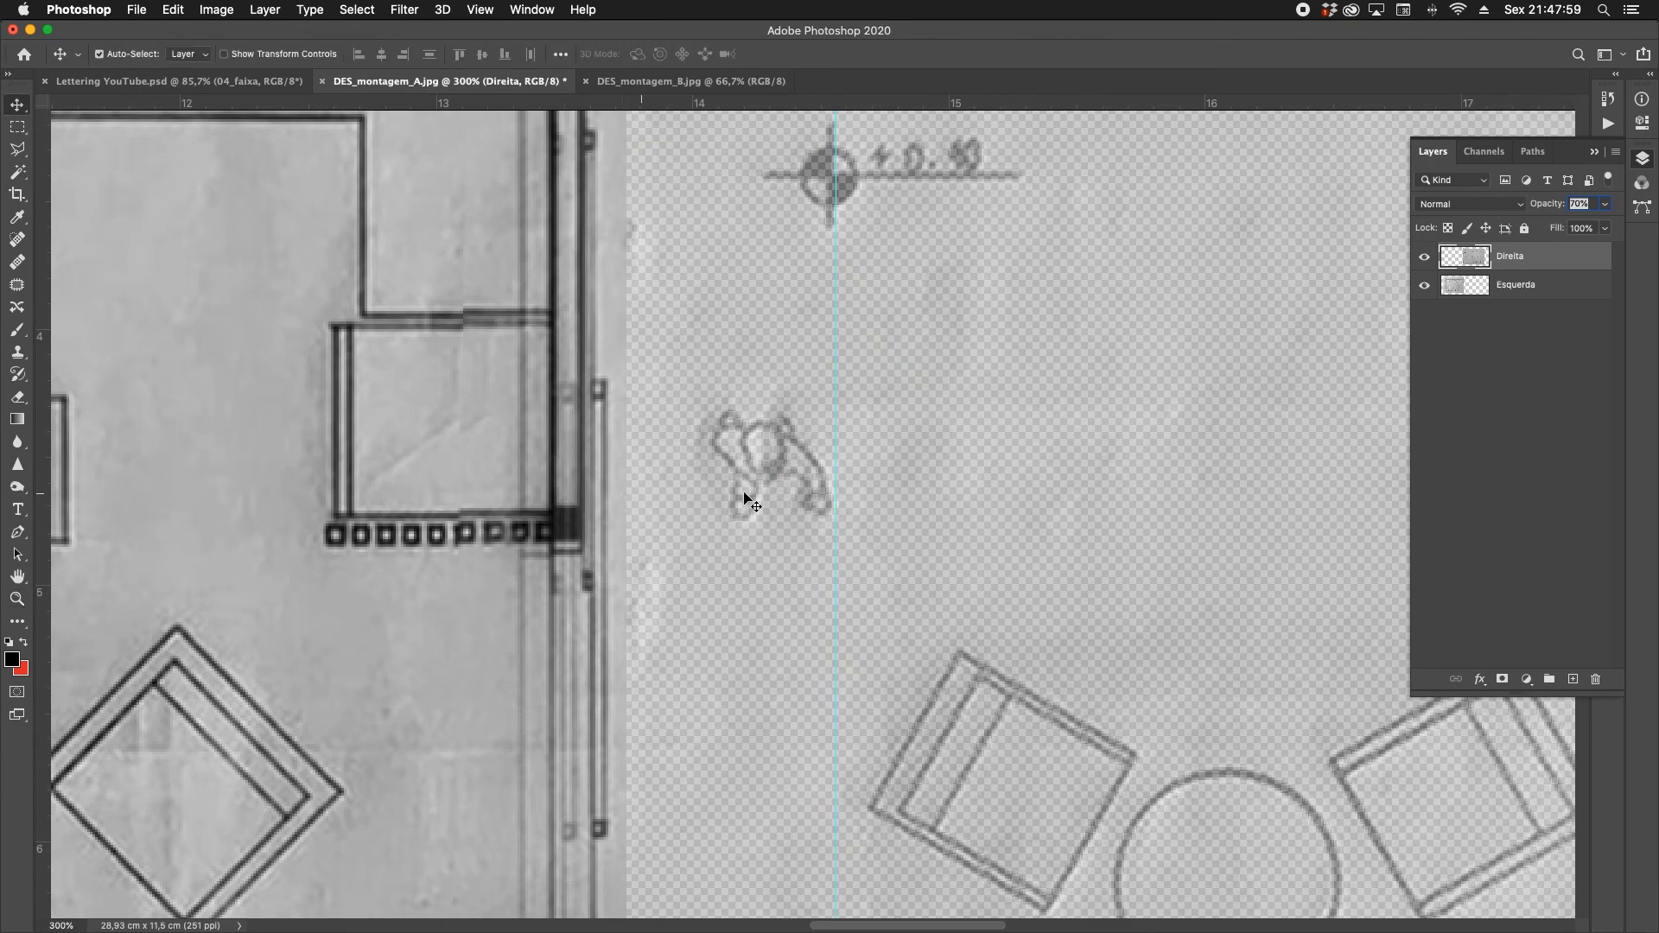
{"action": "left_click_drag", "start_coordinate": [1189, 574], "coordinate": [1170, 578]}
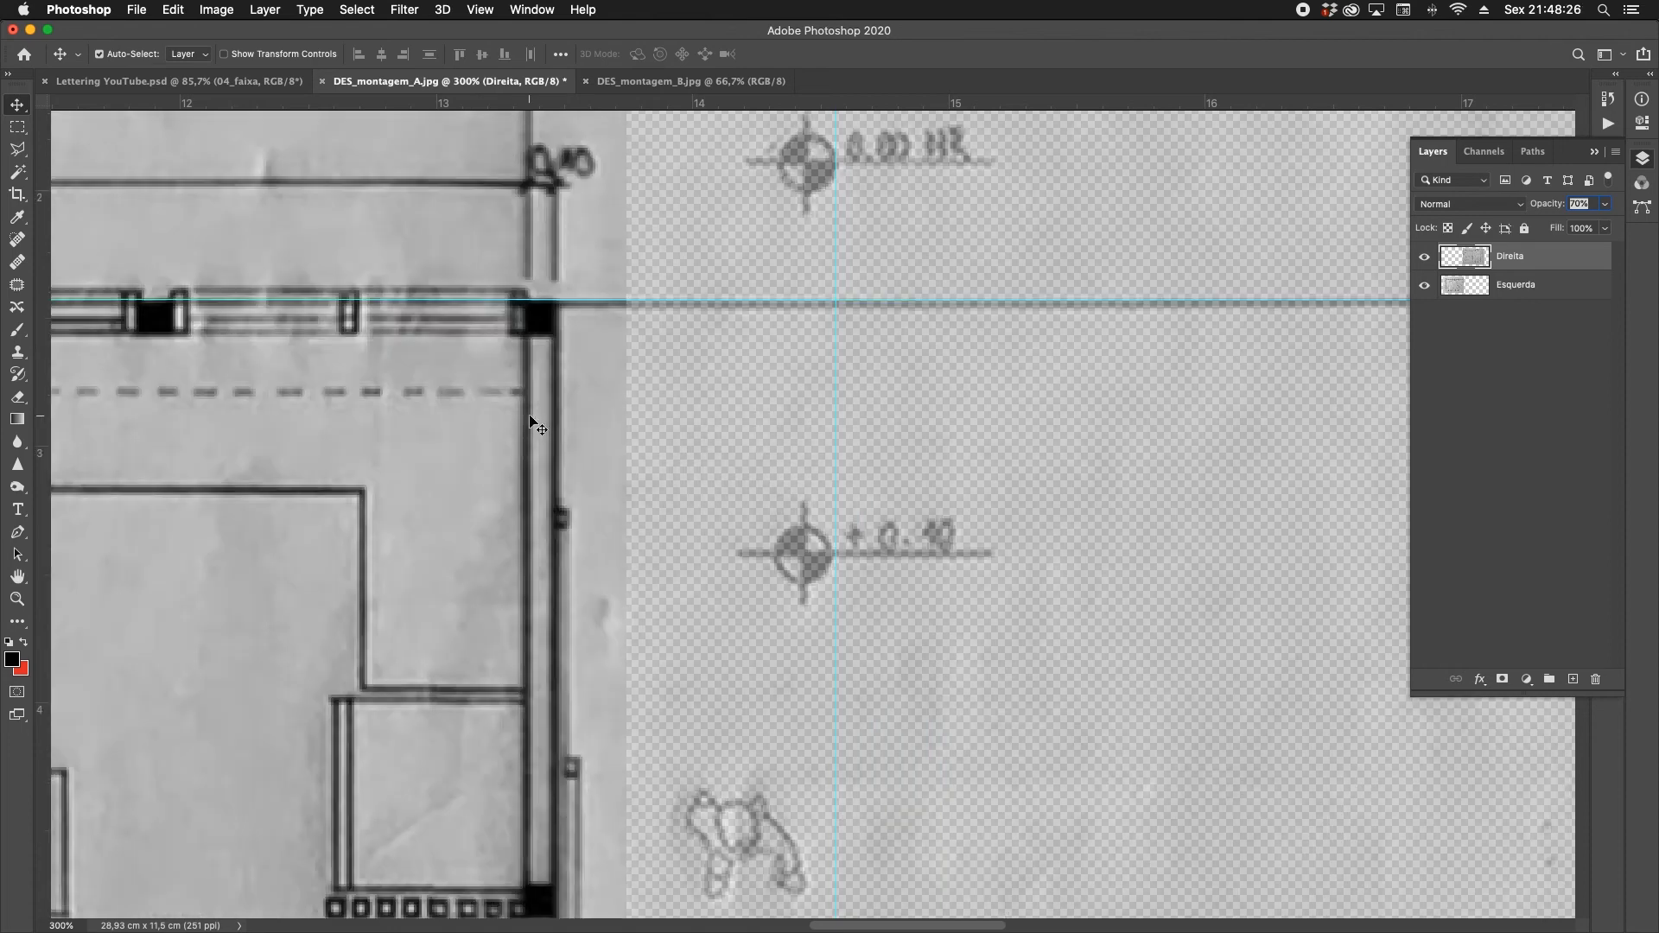
{"action": "key", "text": "Up"}
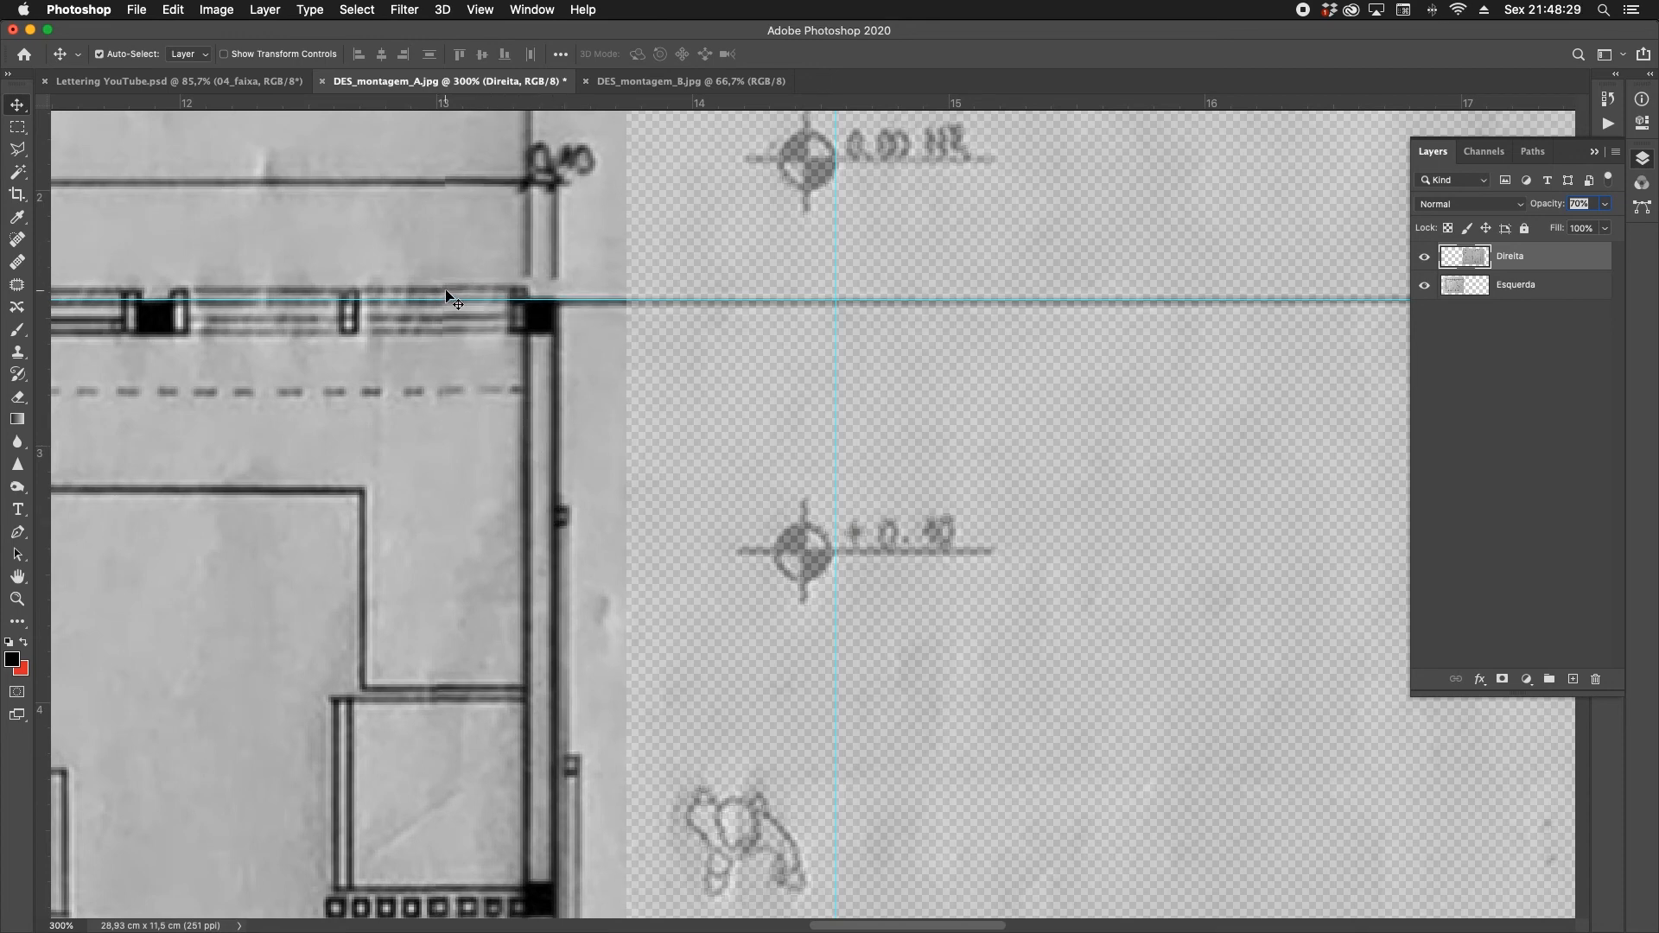
{"action": "key", "text": "Down"}
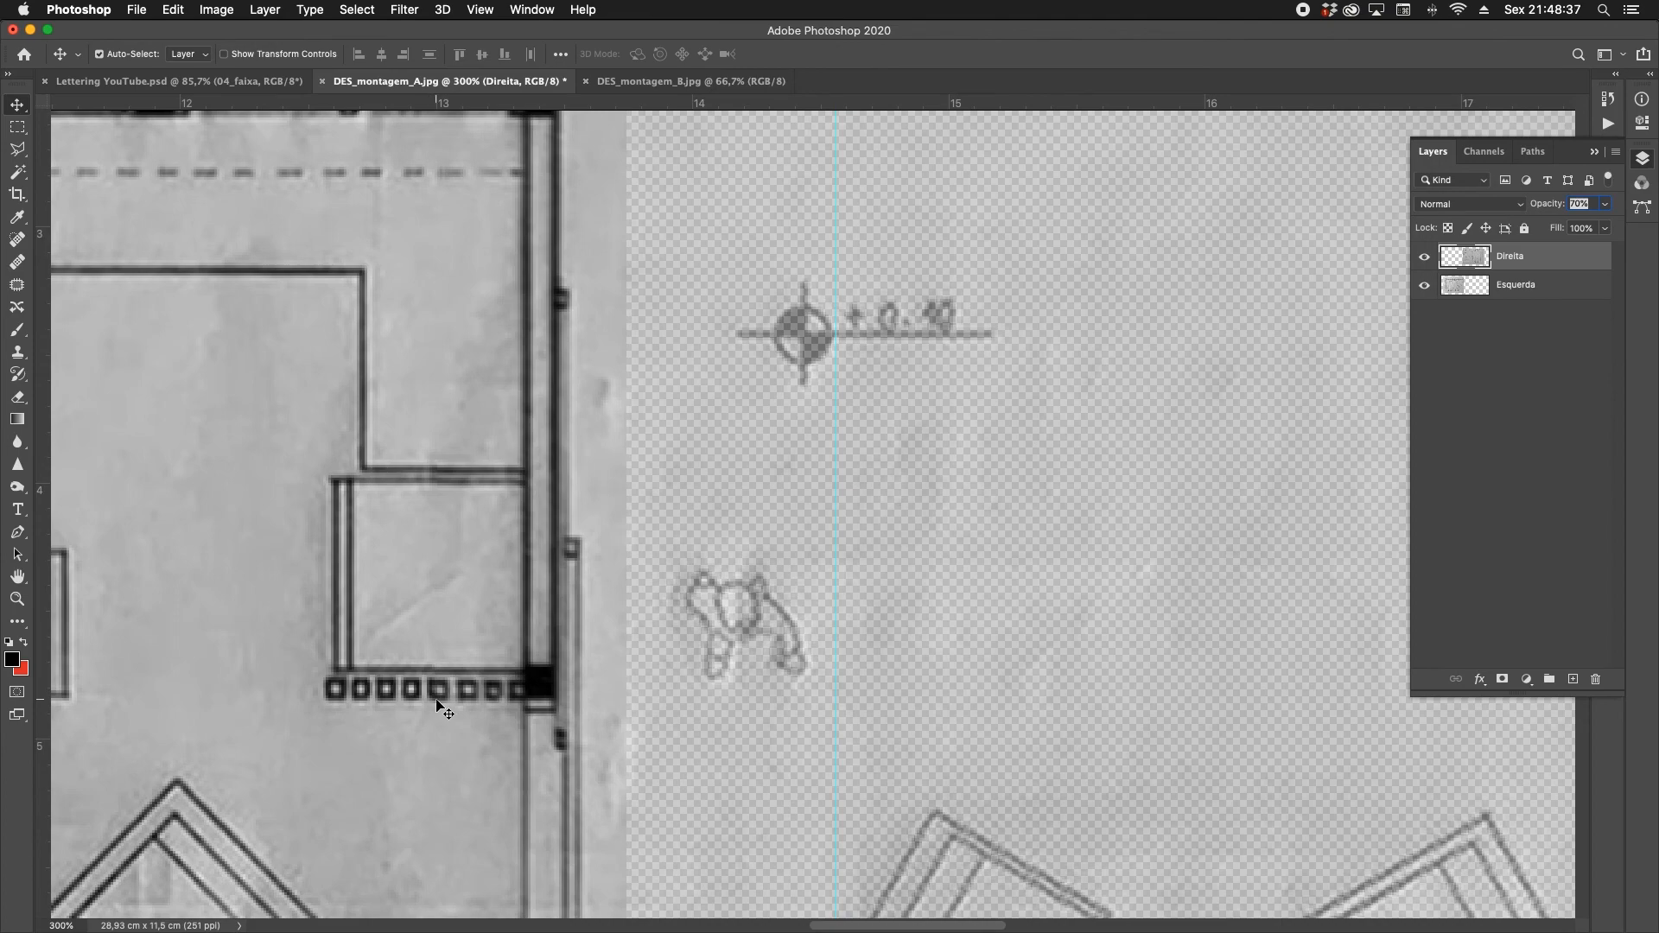
{"action": "scroll", "coordinate": [449, 717], "scroll_direction": "down", "scroll_amount": 5}
{"action": "scroll", "coordinate": [445, 710], "scroll_direction": "down", "scroll_amount": 10}
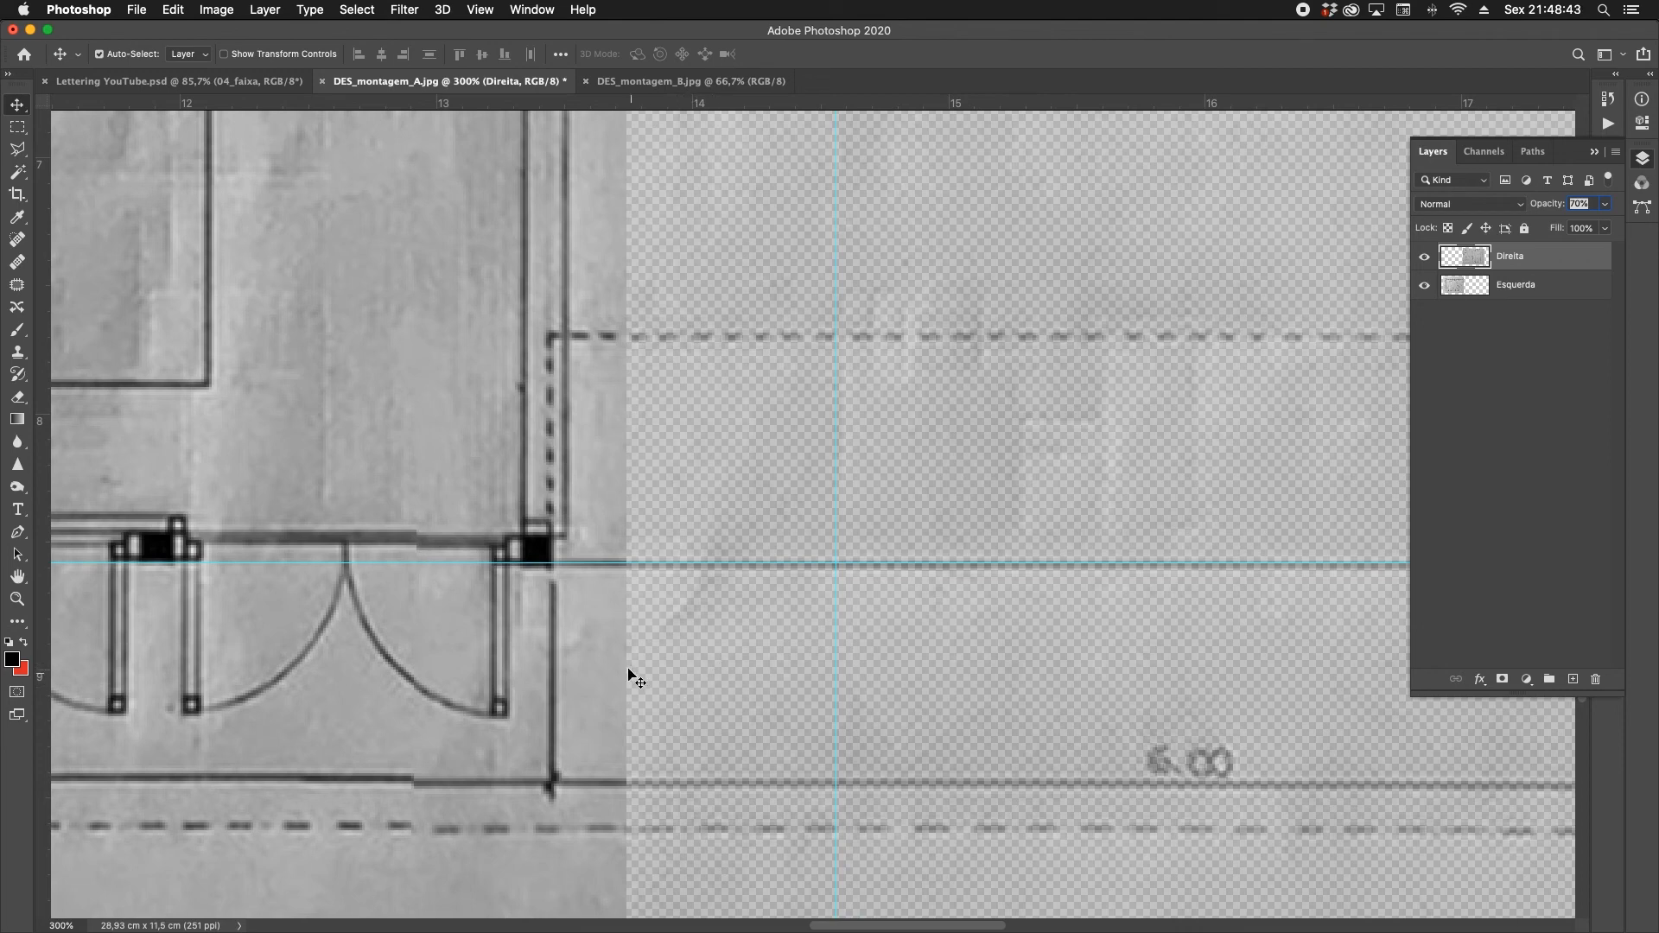
Slightly reduce the Direita layer's height from its lower edge with Free Transform so its lines meet Esquerda's.
{"action": "scroll", "coordinate": [631, 674], "scroll_direction": "right", "scroll_amount": 2}
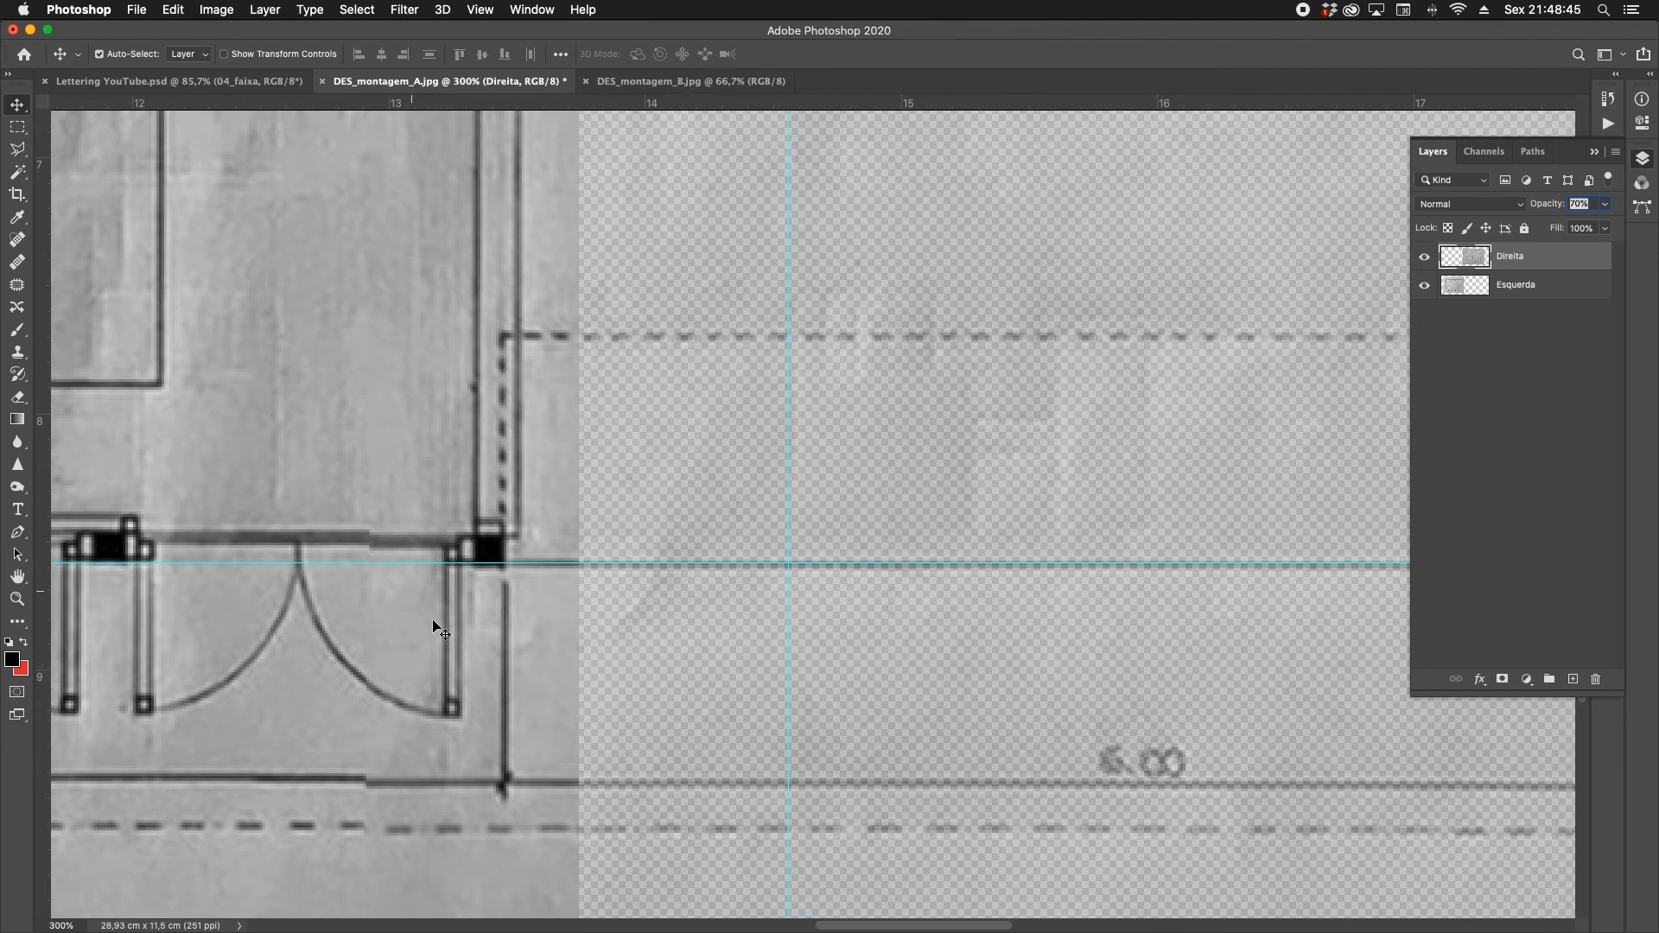
{"action": "key", "text": "z"}
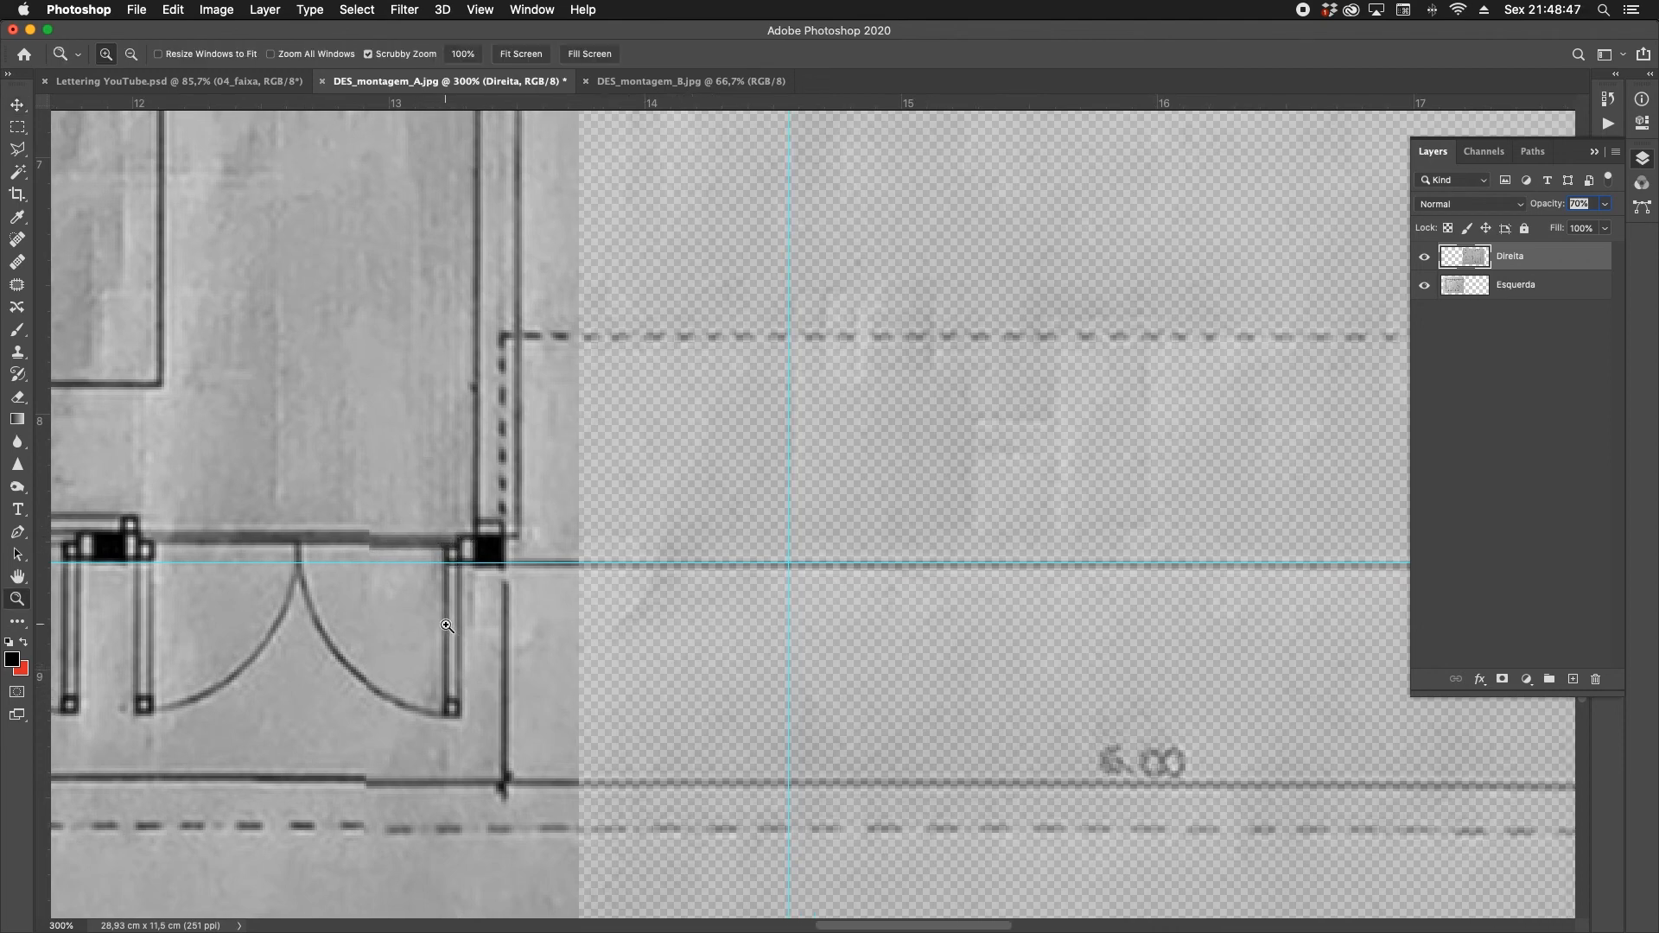
{"action": "left_click", "coordinate": [445, 626]}
{"action": "left_click", "coordinate": [446, 625], "text": "alt"}
{"action": "left_click", "coordinate": [446, 625], "text": "alt"}
{"action": "left_click", "coordinate": [445, 624], "text": "alt"}
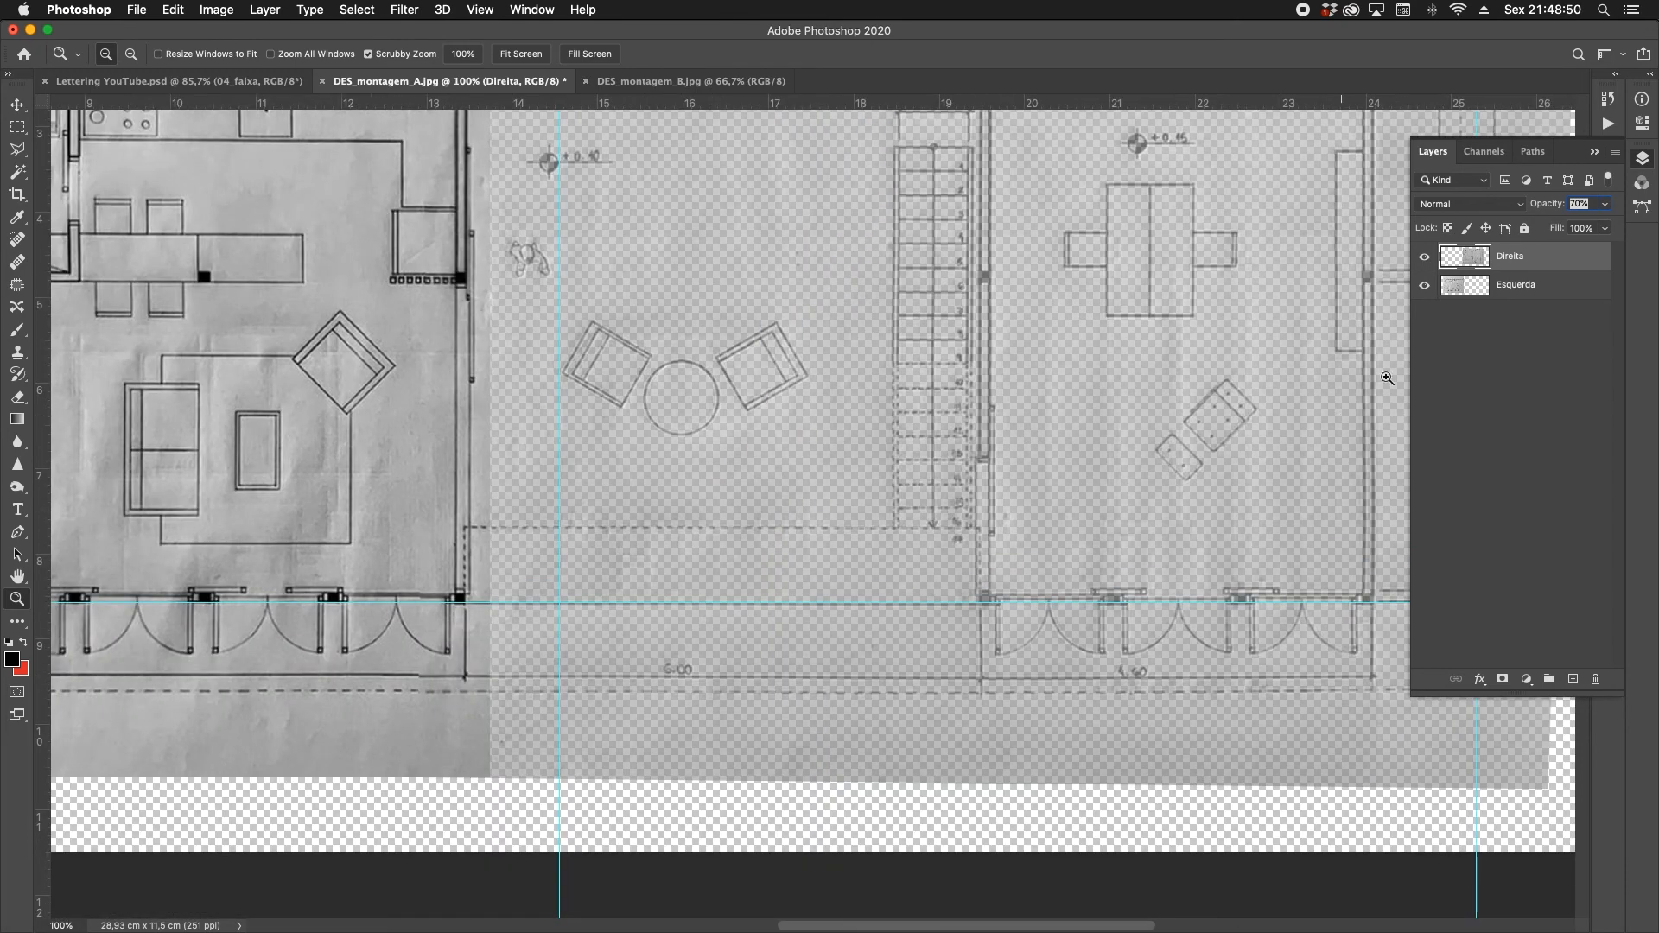
{"action": "key", "text": "super+t"}
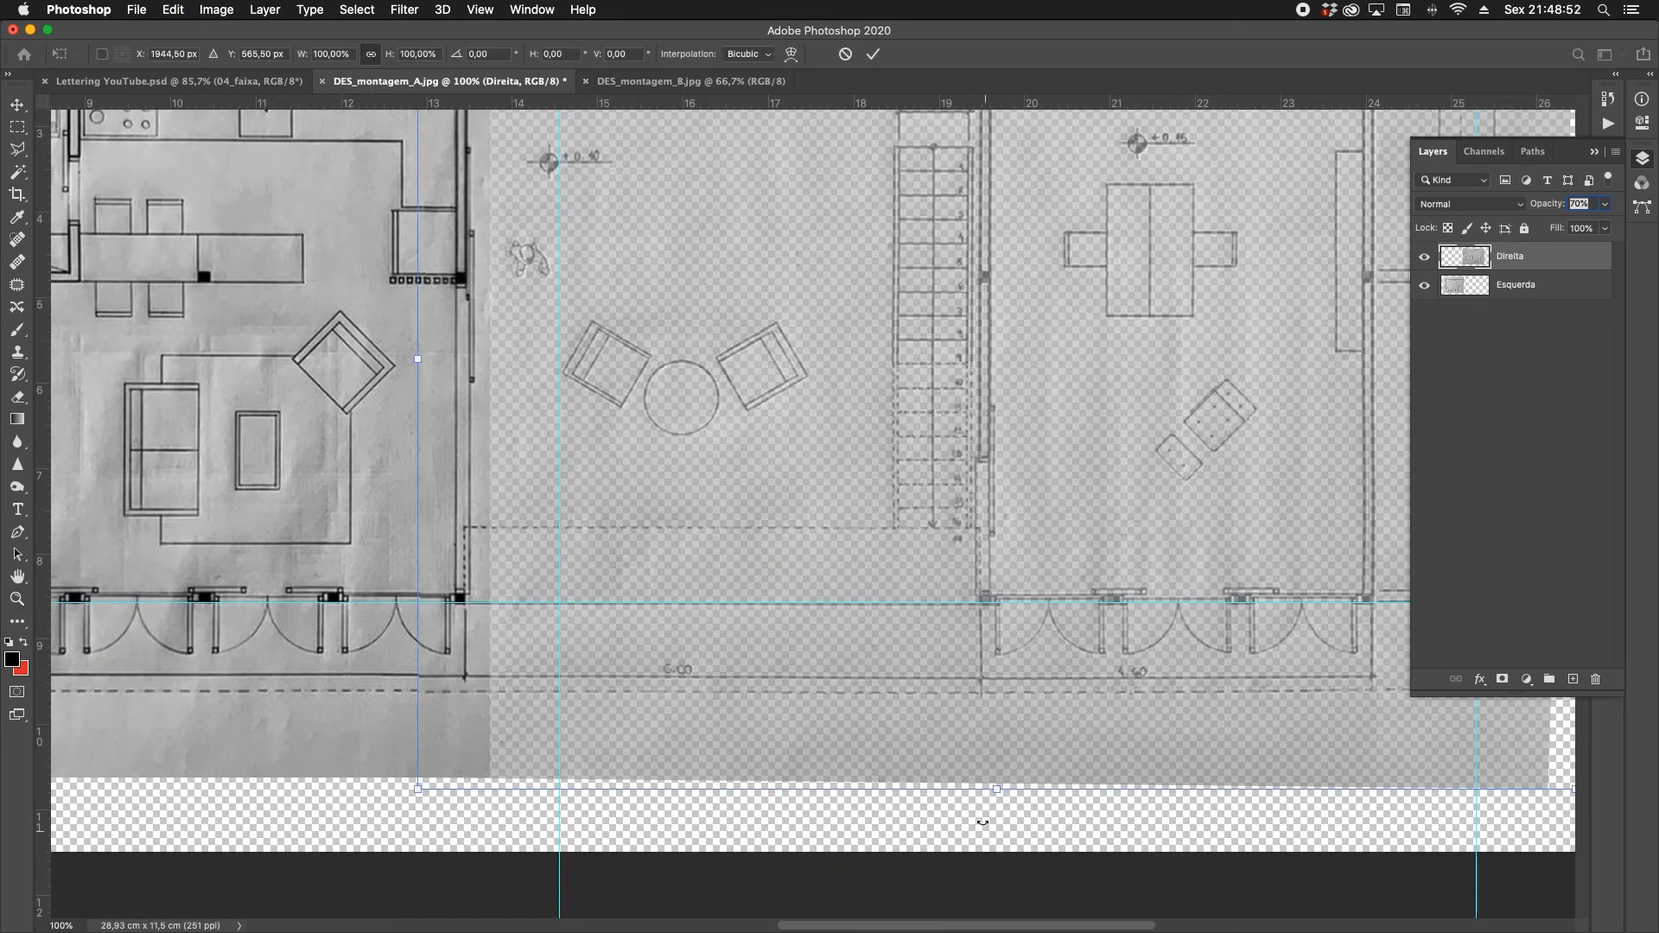
{"action": "left_click_drag", "start_coordinate": [999, 787], "coordinate": [1000, 784]}
{"action": "scroll", "coordinate": [728, 584], "scroll_direction": "up", "scroll_amount": 2}
{"action": "key", "text": "Return"}
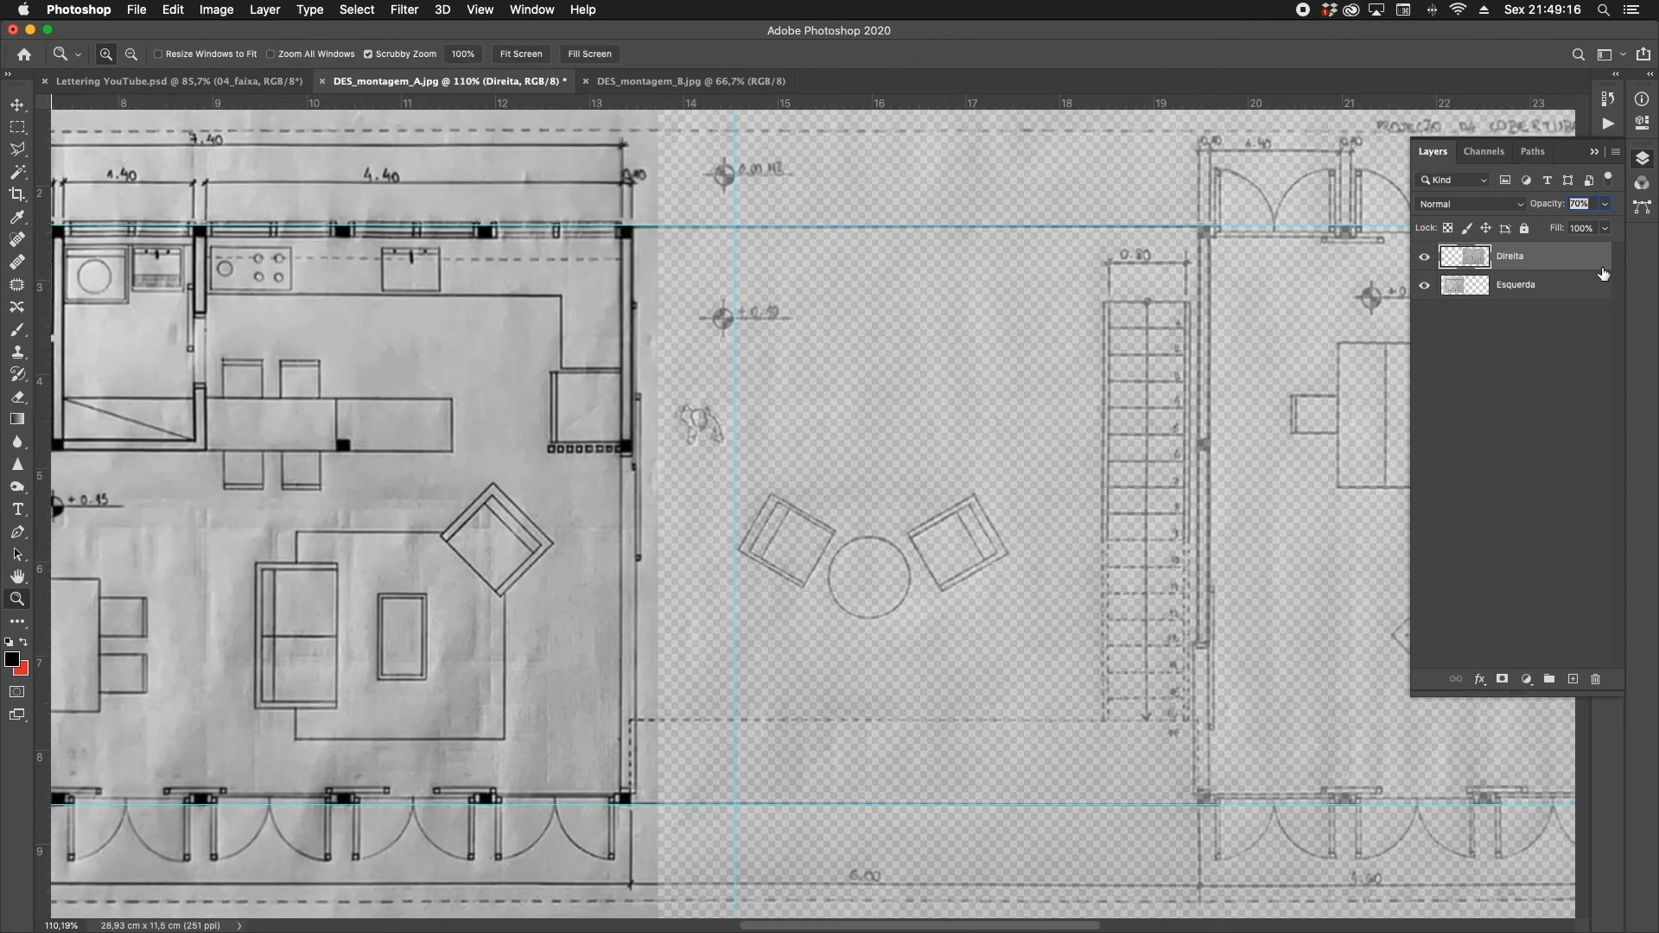
Restore the Direita layer's opacity to 100% and hide the guides.
{"action": "left_click", "coordinate": [1604, 205]}
{"action": "left_click_drag", "start_coordinate": [1593, 230], "coordinate": [1657, 242]}
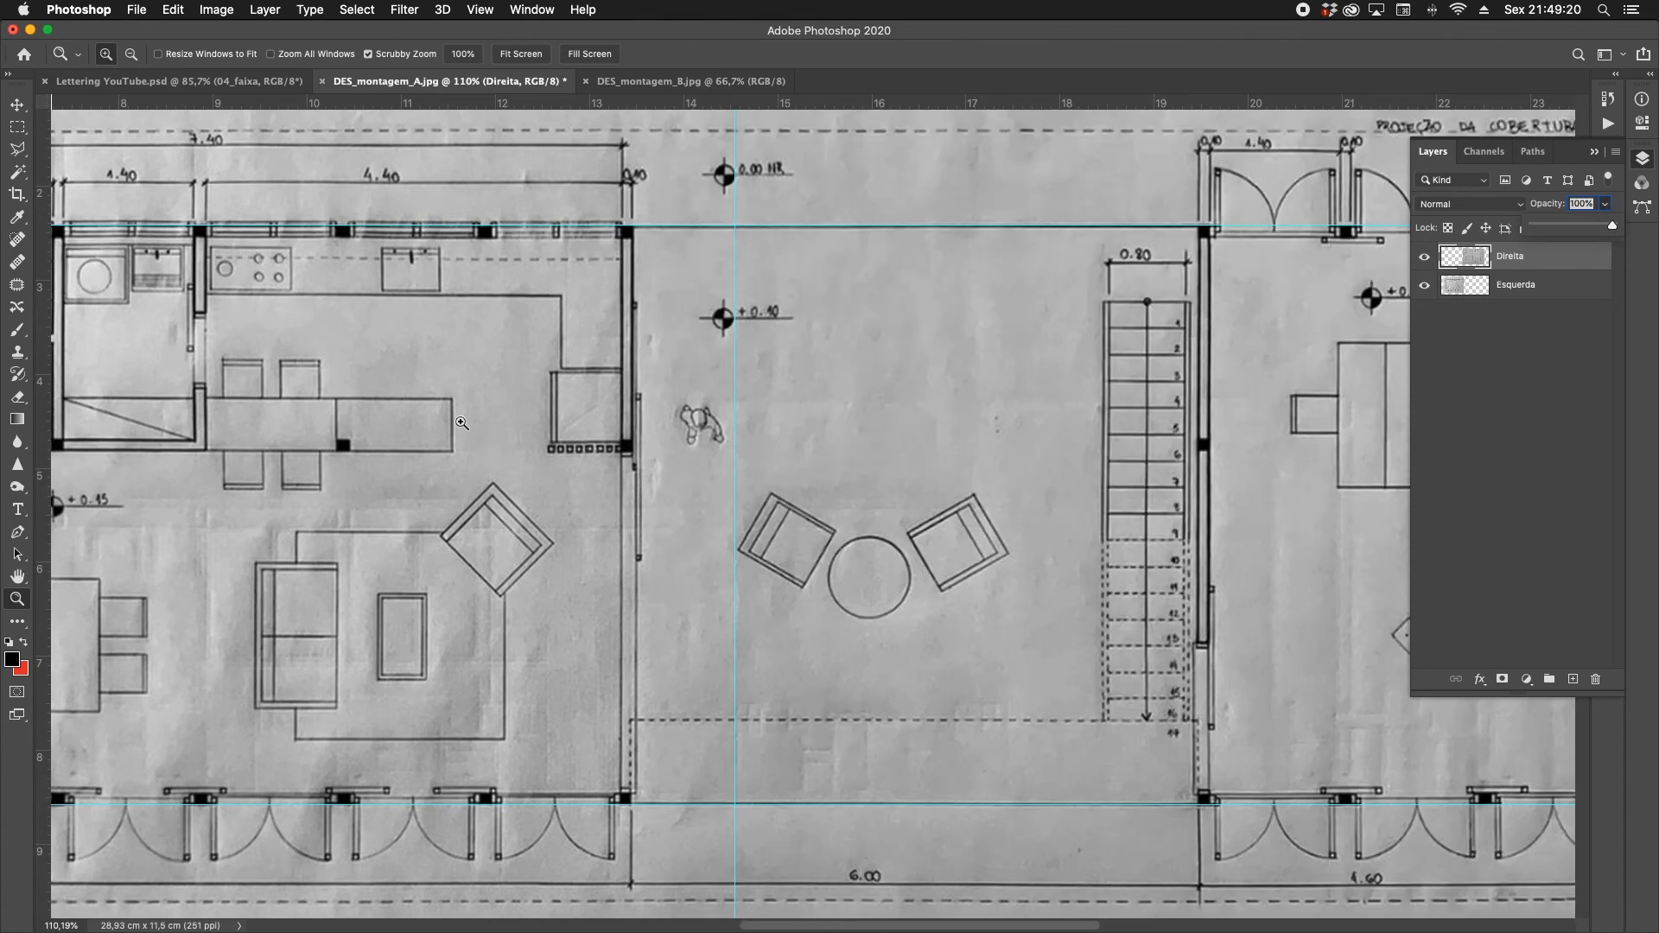
{"action": "left_click", "coordinate": [480, 9]}
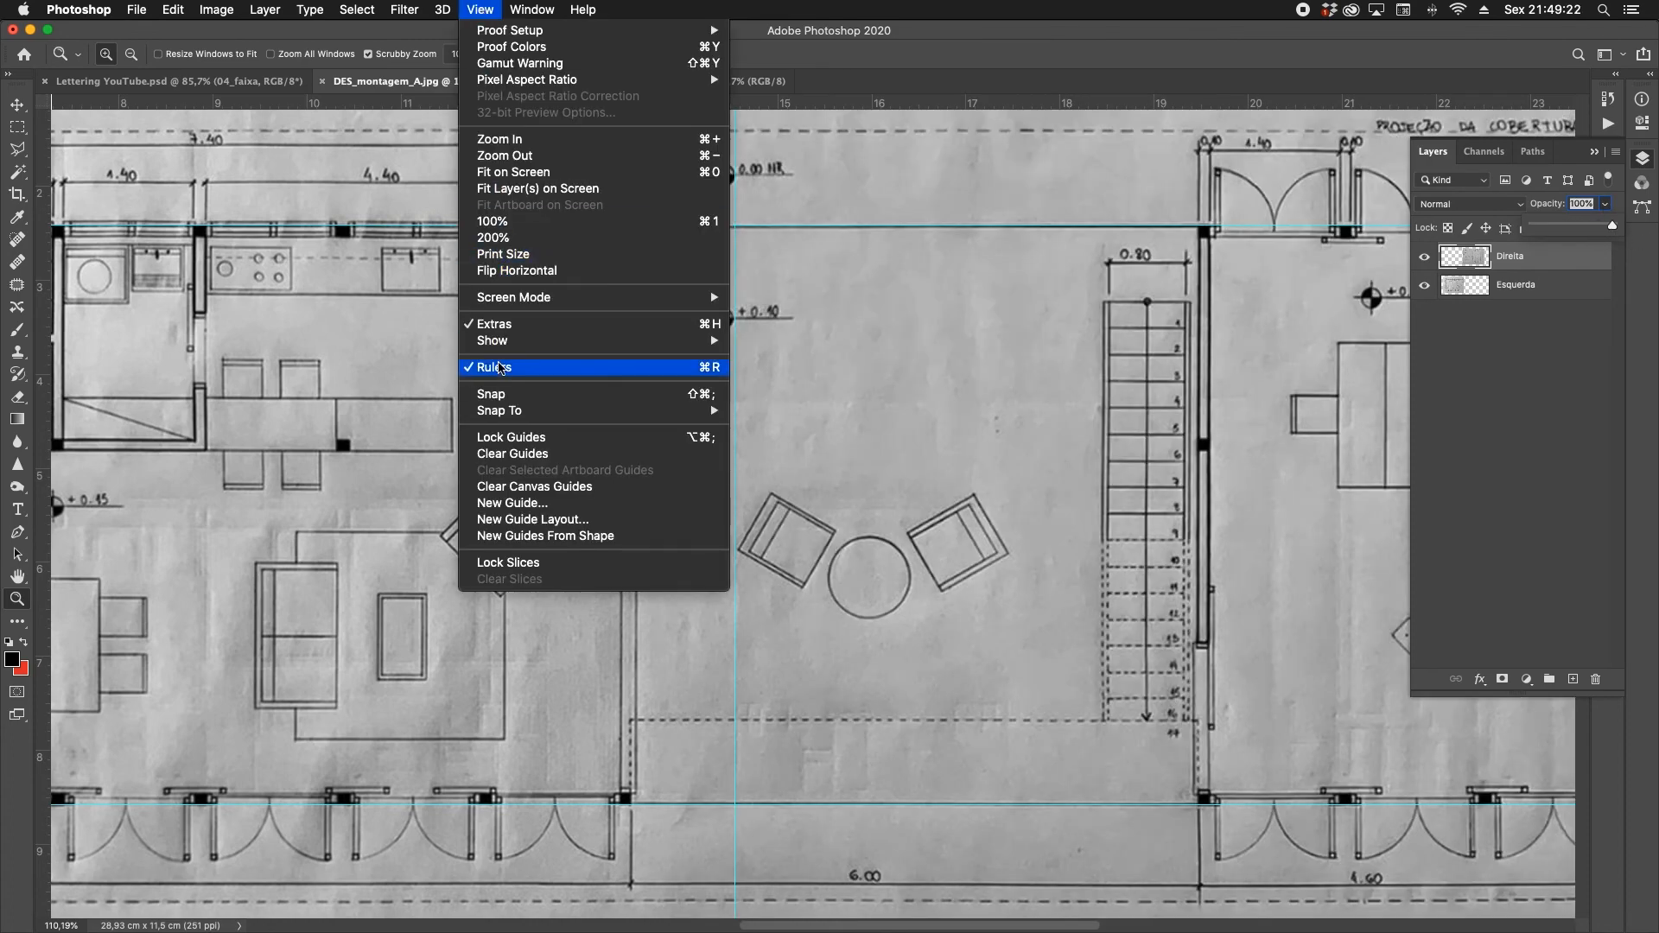
{"action": "mouse_move", "coordinate": [517, 342]}
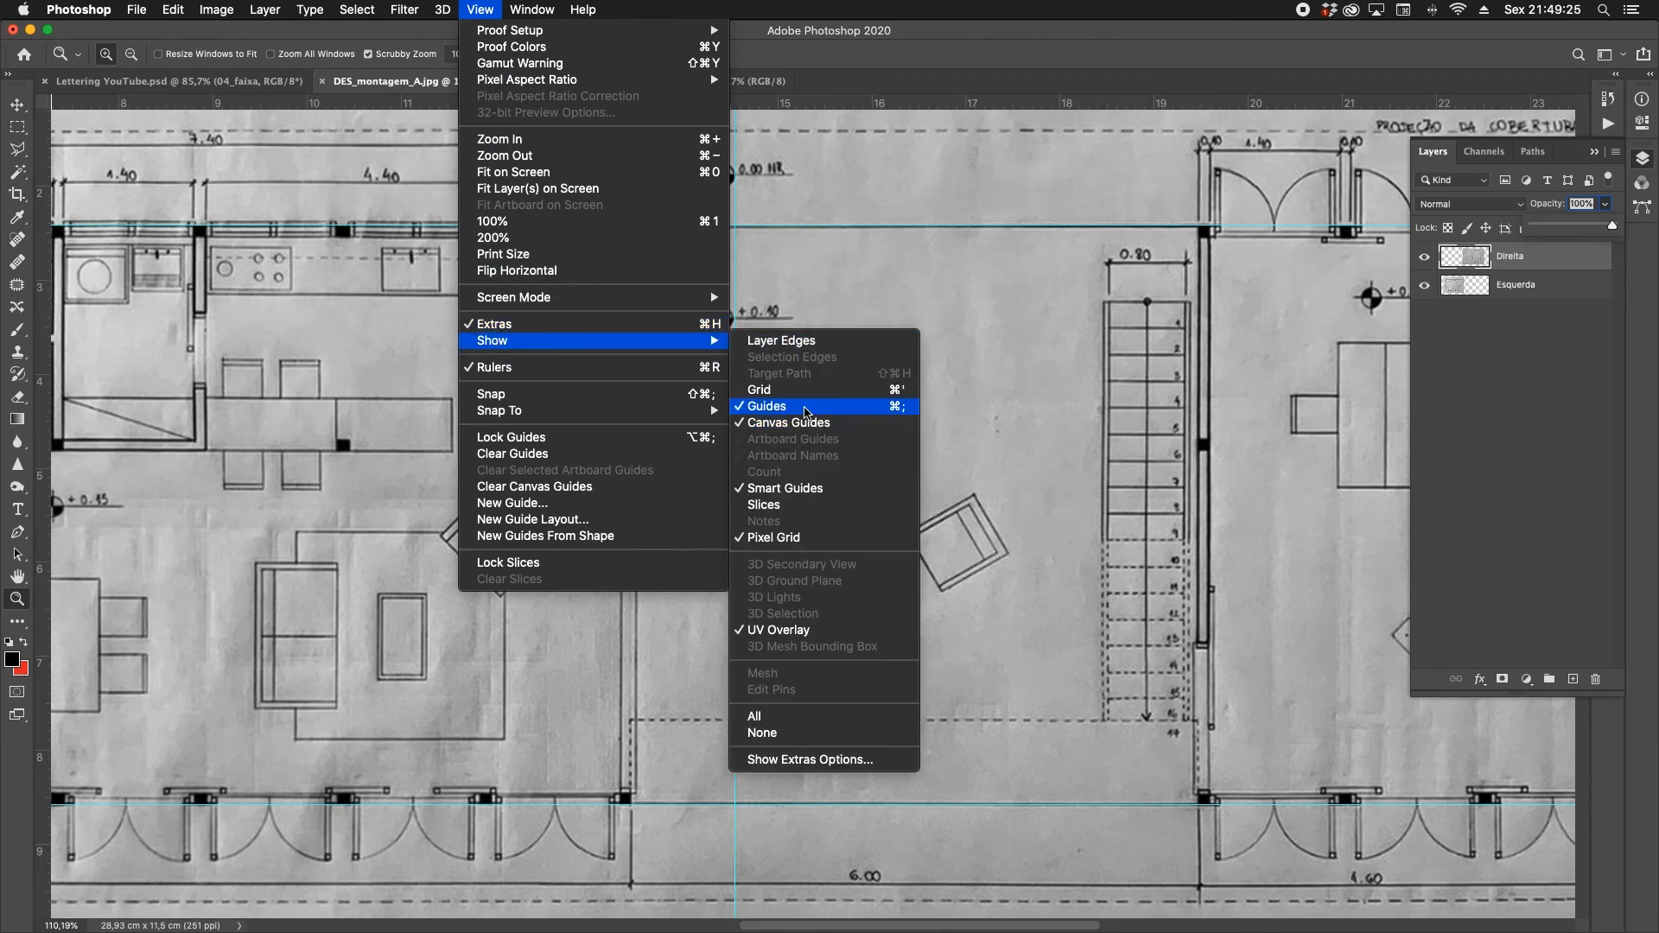
{"action": "left_click", "coordinate": [822, 423]}
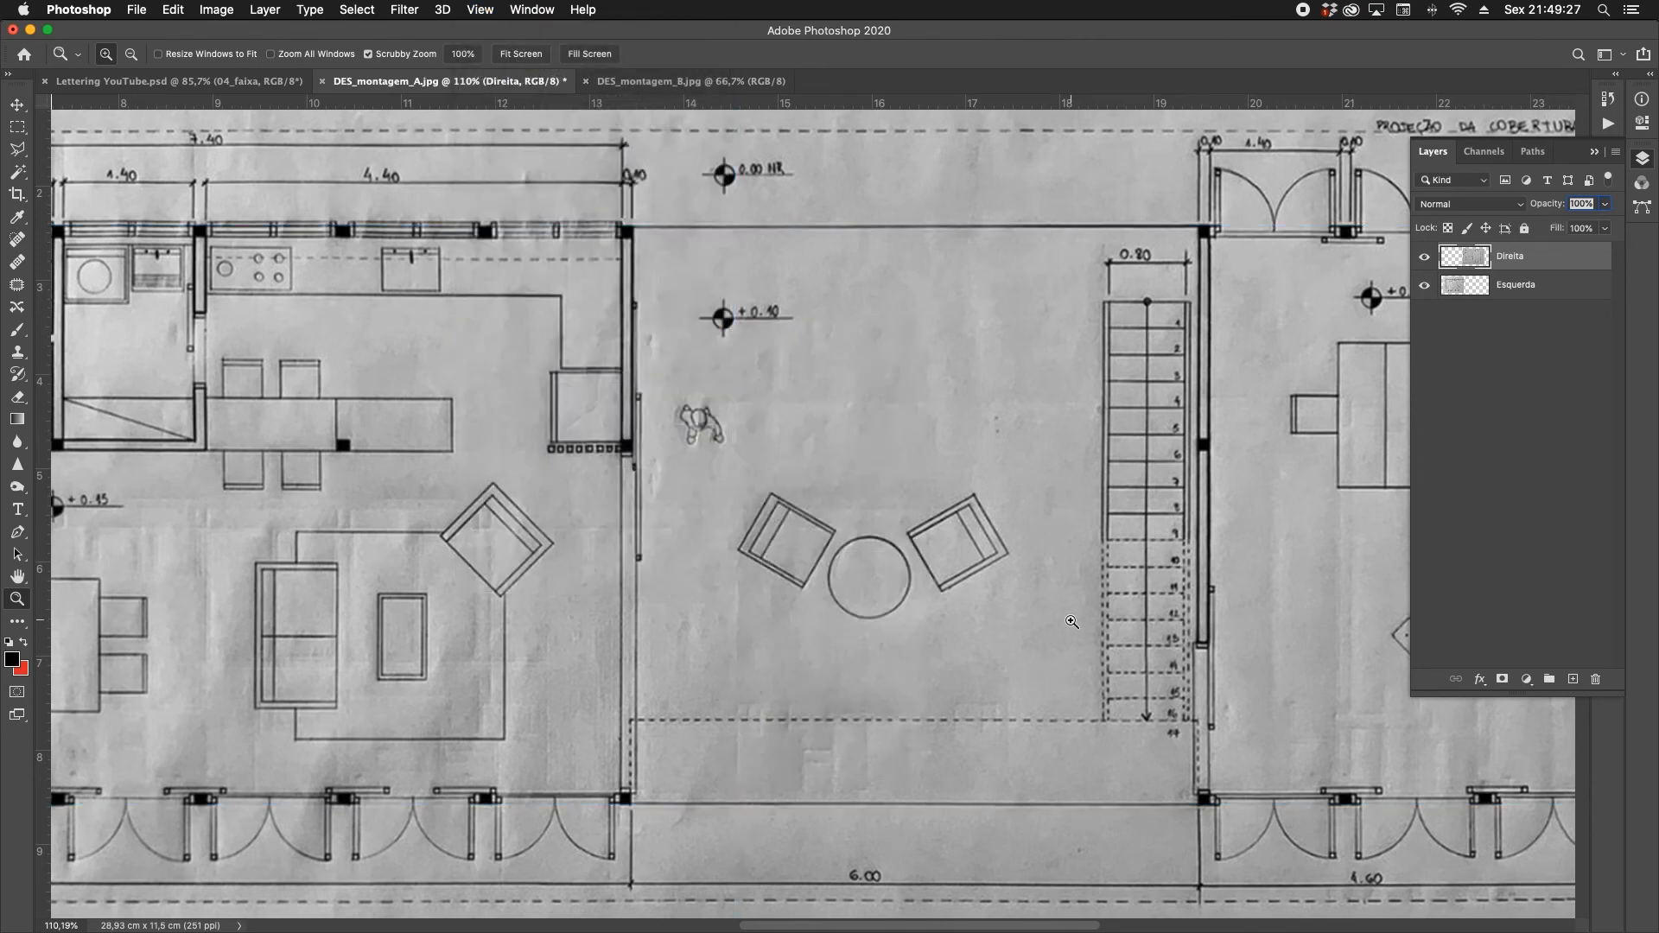
Nudge the Direita layer slightly left at the shared wall, toggling its visibility to compare the alignment with Esquerda.
{"action": "left_click", "coordinate": [562, 337]}
{"action": "left_click", "coordinate": [584, 380]}
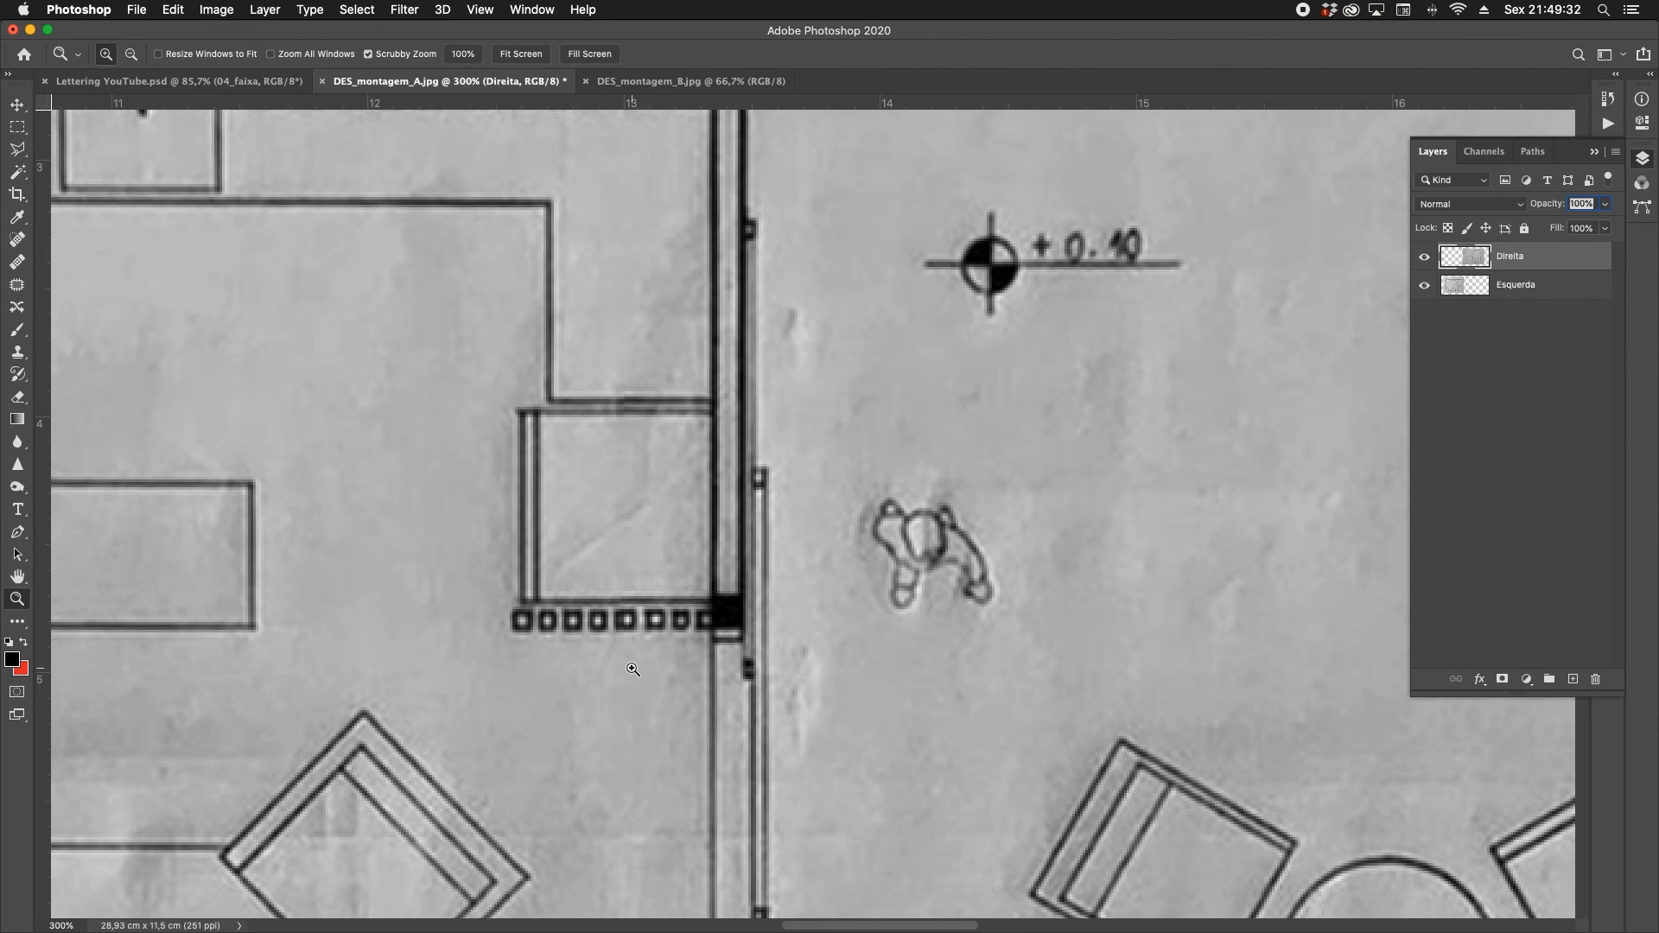
{"action": "key", "text": "v"}
{"action": "left_click", "coordinate": [1425, 257]}
{"action": "left_click", "coordinate": [1424, 257]}
{"action": "left_click", "coordinate": [1424, 258]}
{"action": "left_click", "coordinate": [1425, 258]}
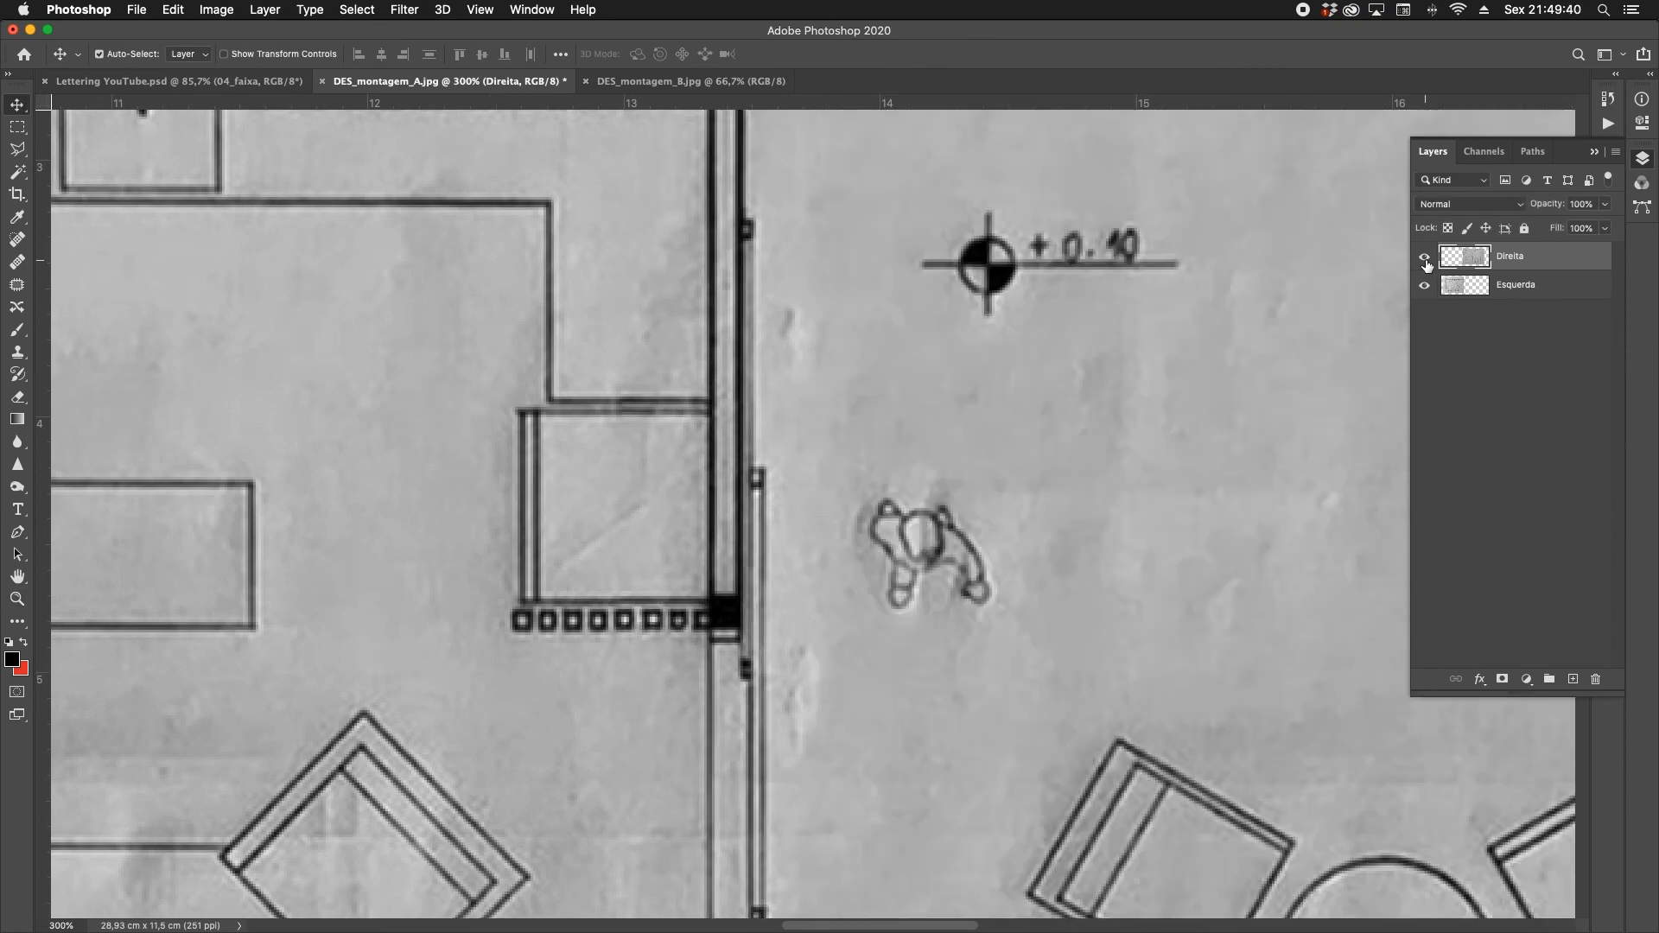
{"action": "left_click", "coordinate": [1425, 258]}
{"action": "left_click", "coordinate": [1425, 257]}
{"action": "left_click", "coordinate": [1425, 257]}
{"action": "left_click", "coordinate": [1425, 257]}
Examine the whole assembled floor plan with the tool panels hidden, checking the joint between the two halves.
{"action": "key", "text": "z"}
{"action": "left_click", "coordinate": [731, 449], "text": "alt"}
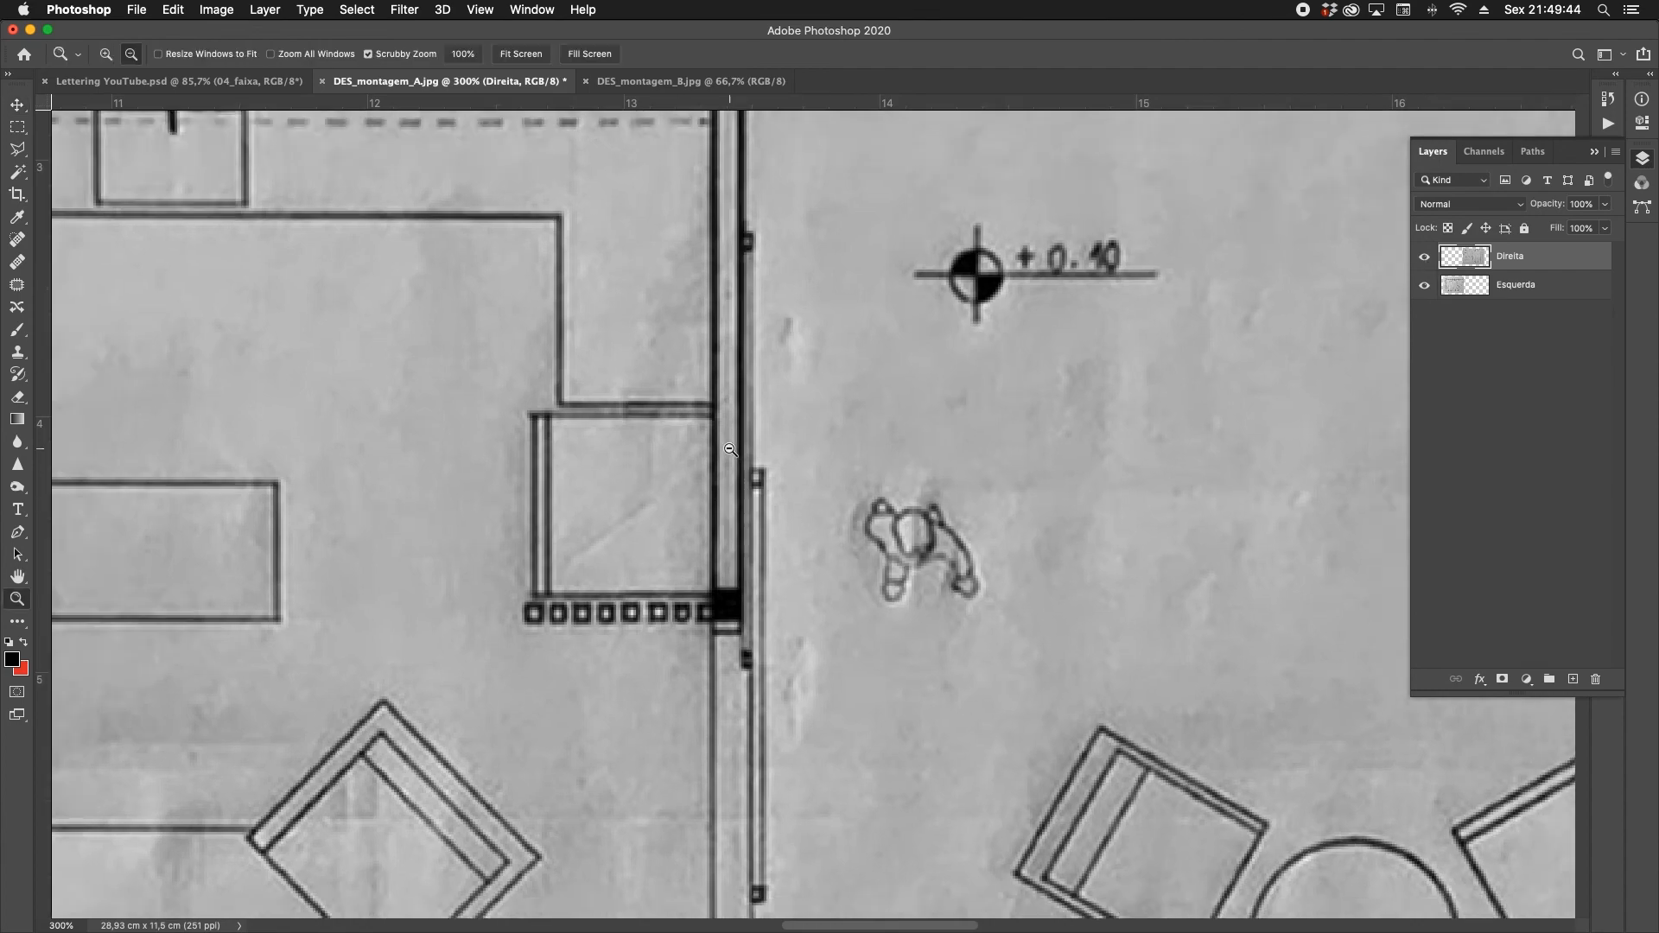
{"action": "left_click", "coordinate": [730, 449], "text": "alt"}
{"action": "left_click", "coordinate": [730, 449], "text": "alt"}
{"action": "left_click", "coordinate": [730, 450], "text": "alt"}
{"action": "left_click", "coordinate": [730, 449], "text": "alt"}
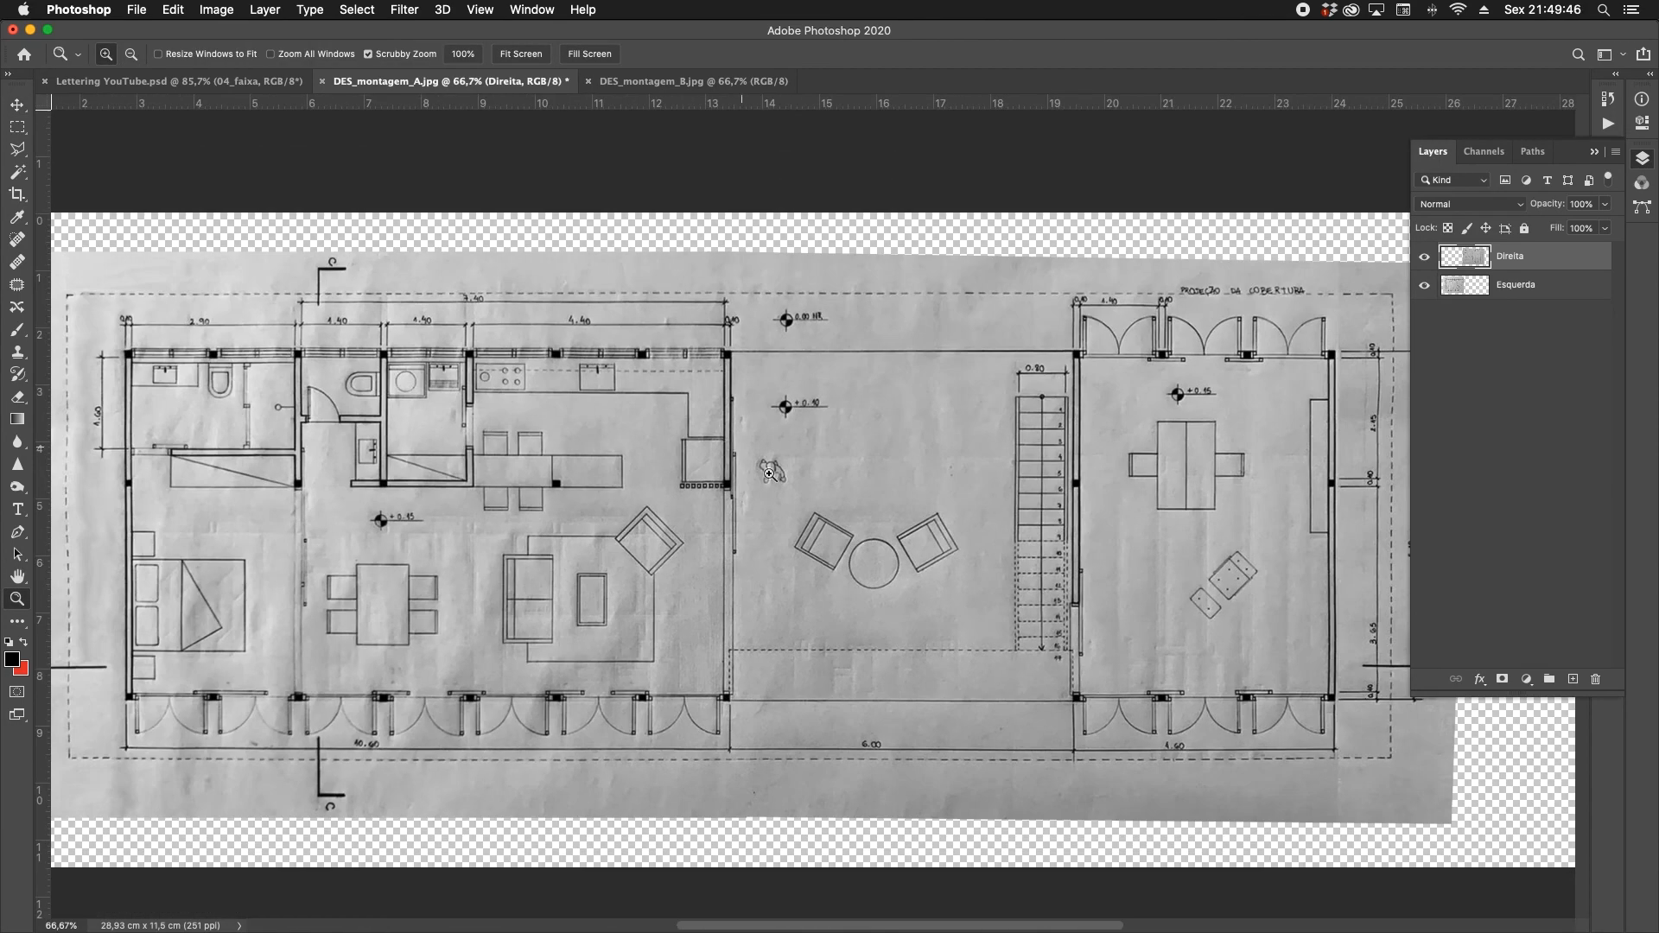
{"action": "key", "text": "Tab"}
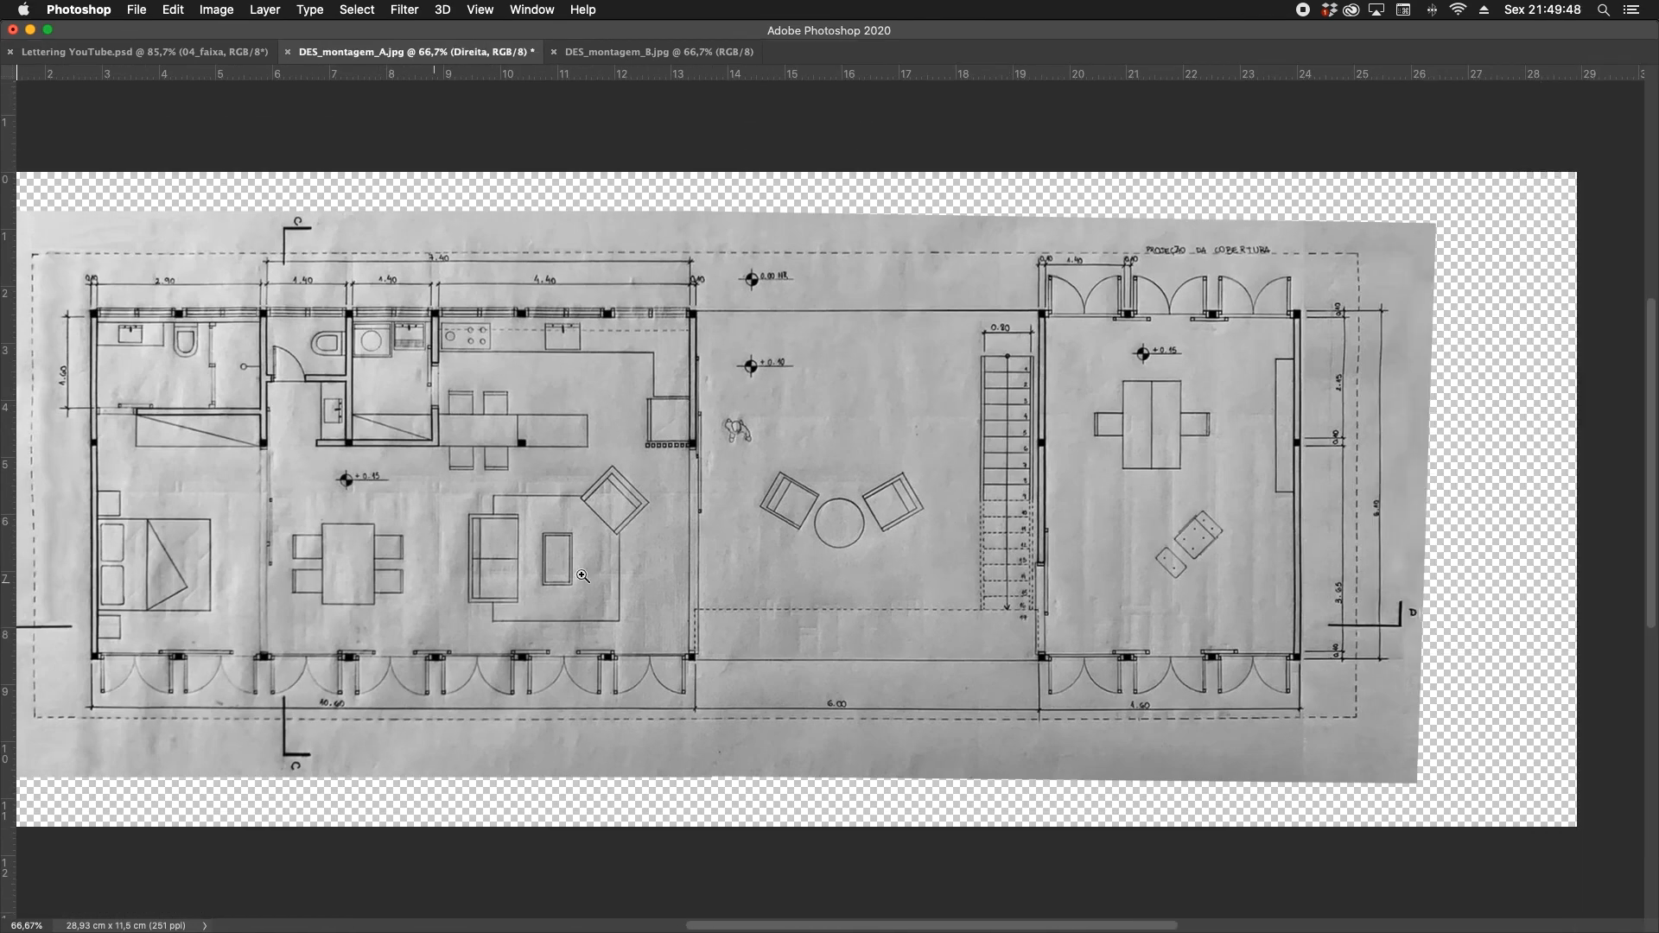
{"action": "scroll", "coordinate": [888, 561], "scroll_direction": "left", "scroll_amount": 2}
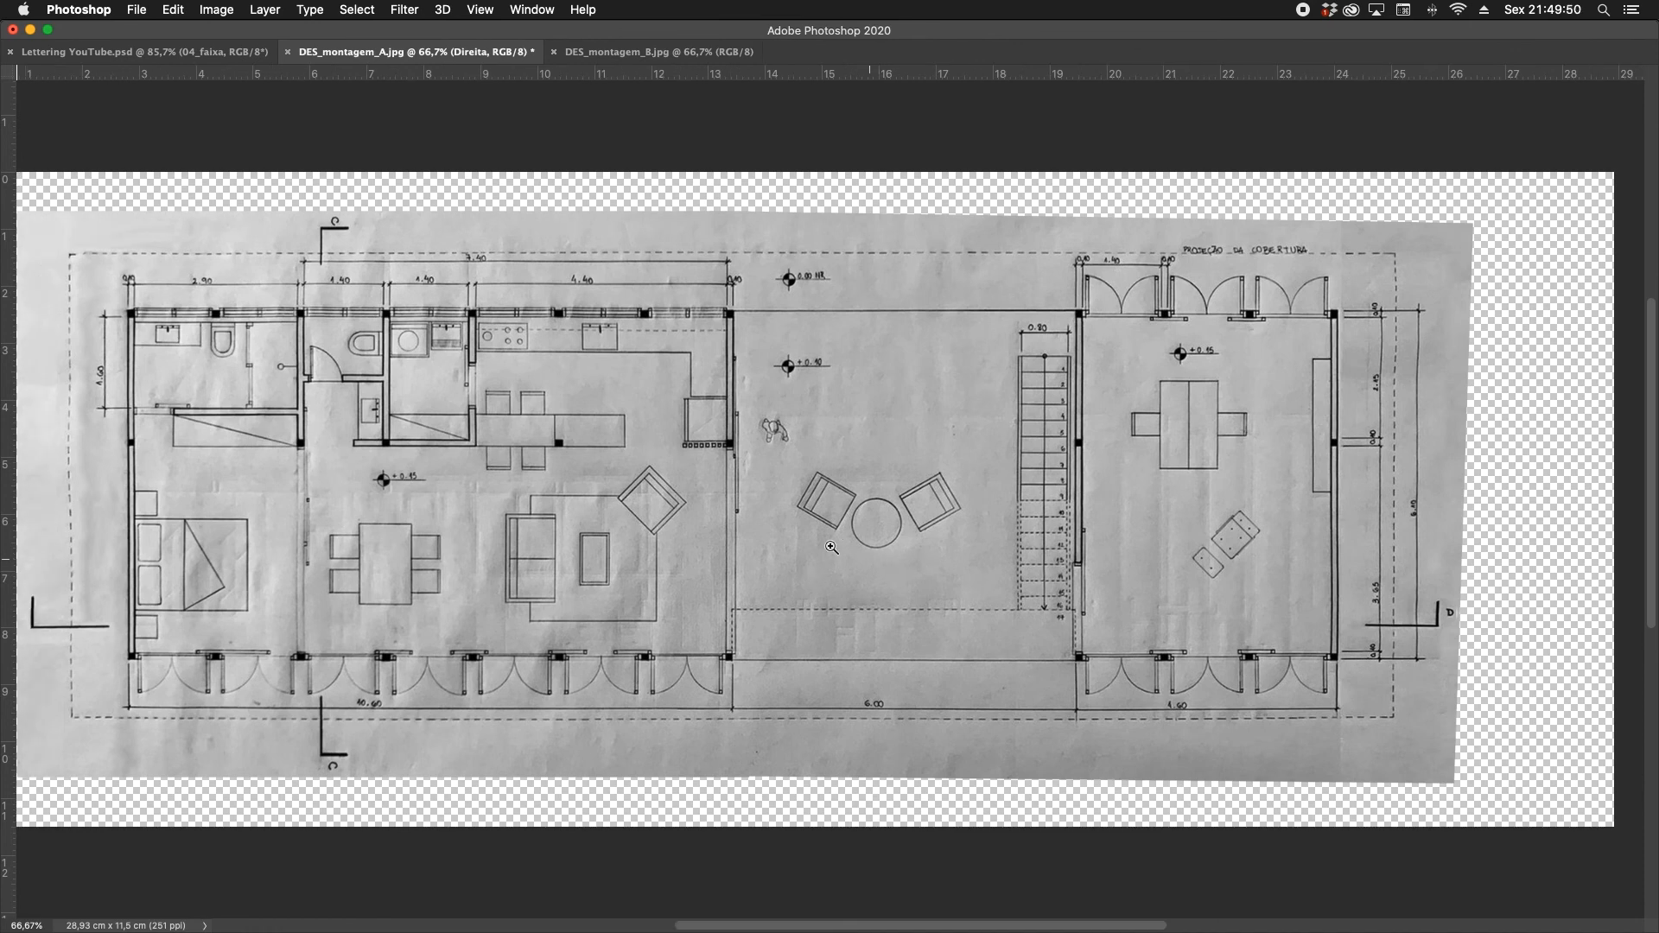
{"action": "scroll", "coordinate": [813, 546], "scroll_direction": "left", "scroll_amount": 4}
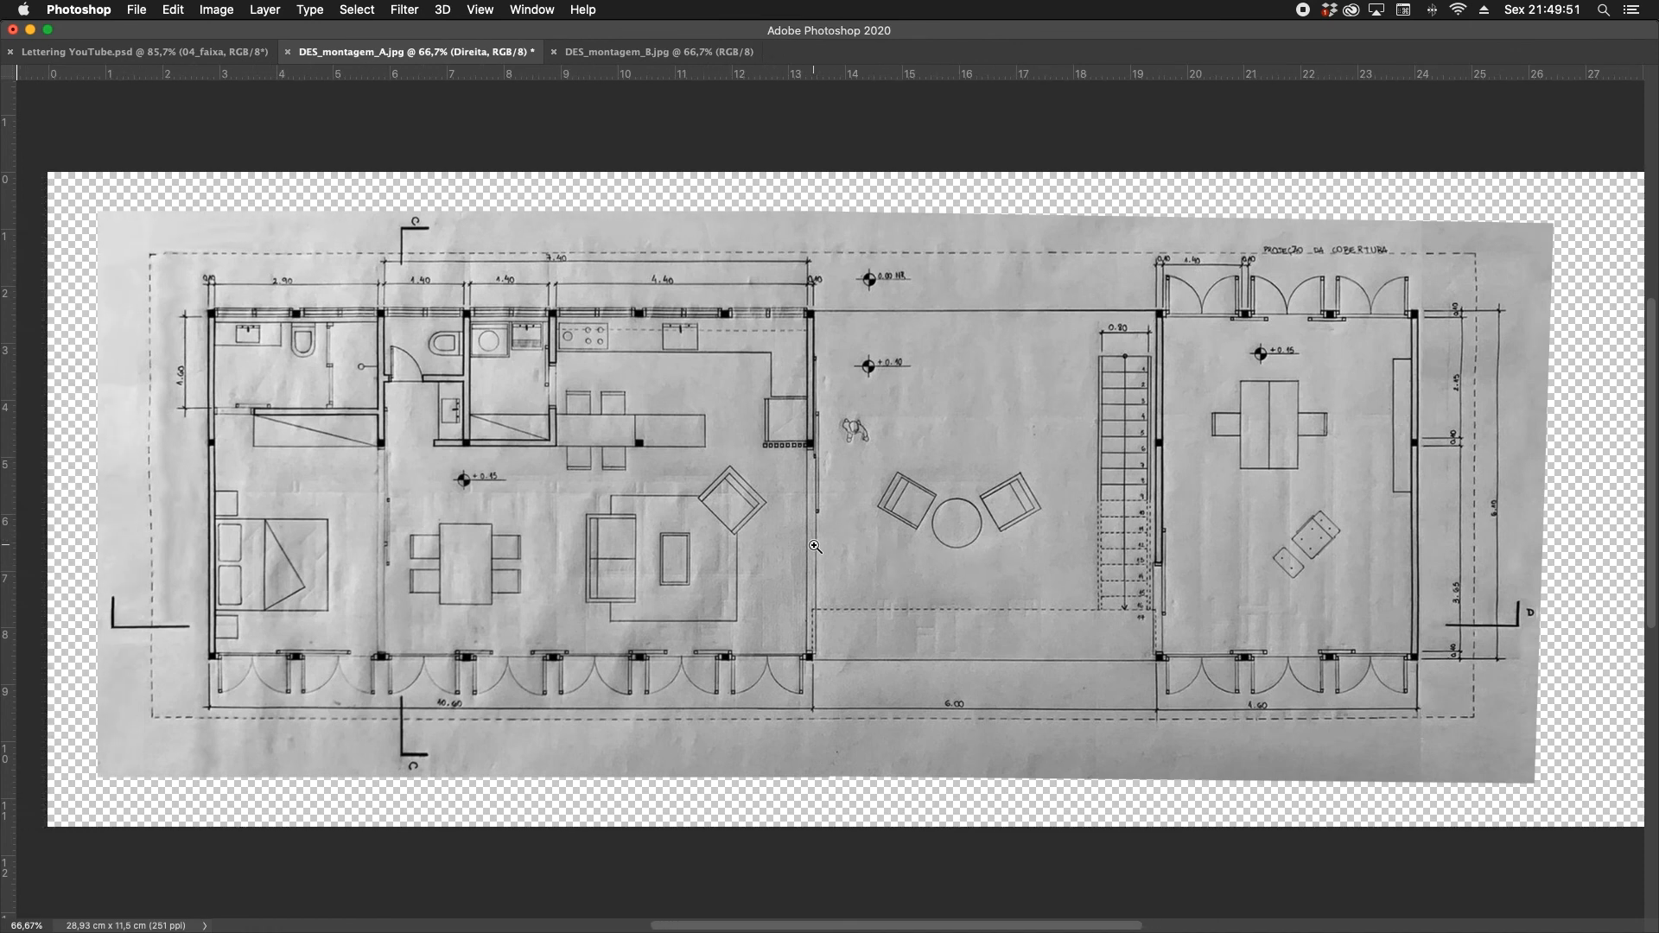
Save the document in Photoshop format with layers as DES_montagem.psd in the PHOTOSHOP folder, replacing the existing file.
{"action": "left_click", "coordinate": [143, 12]}
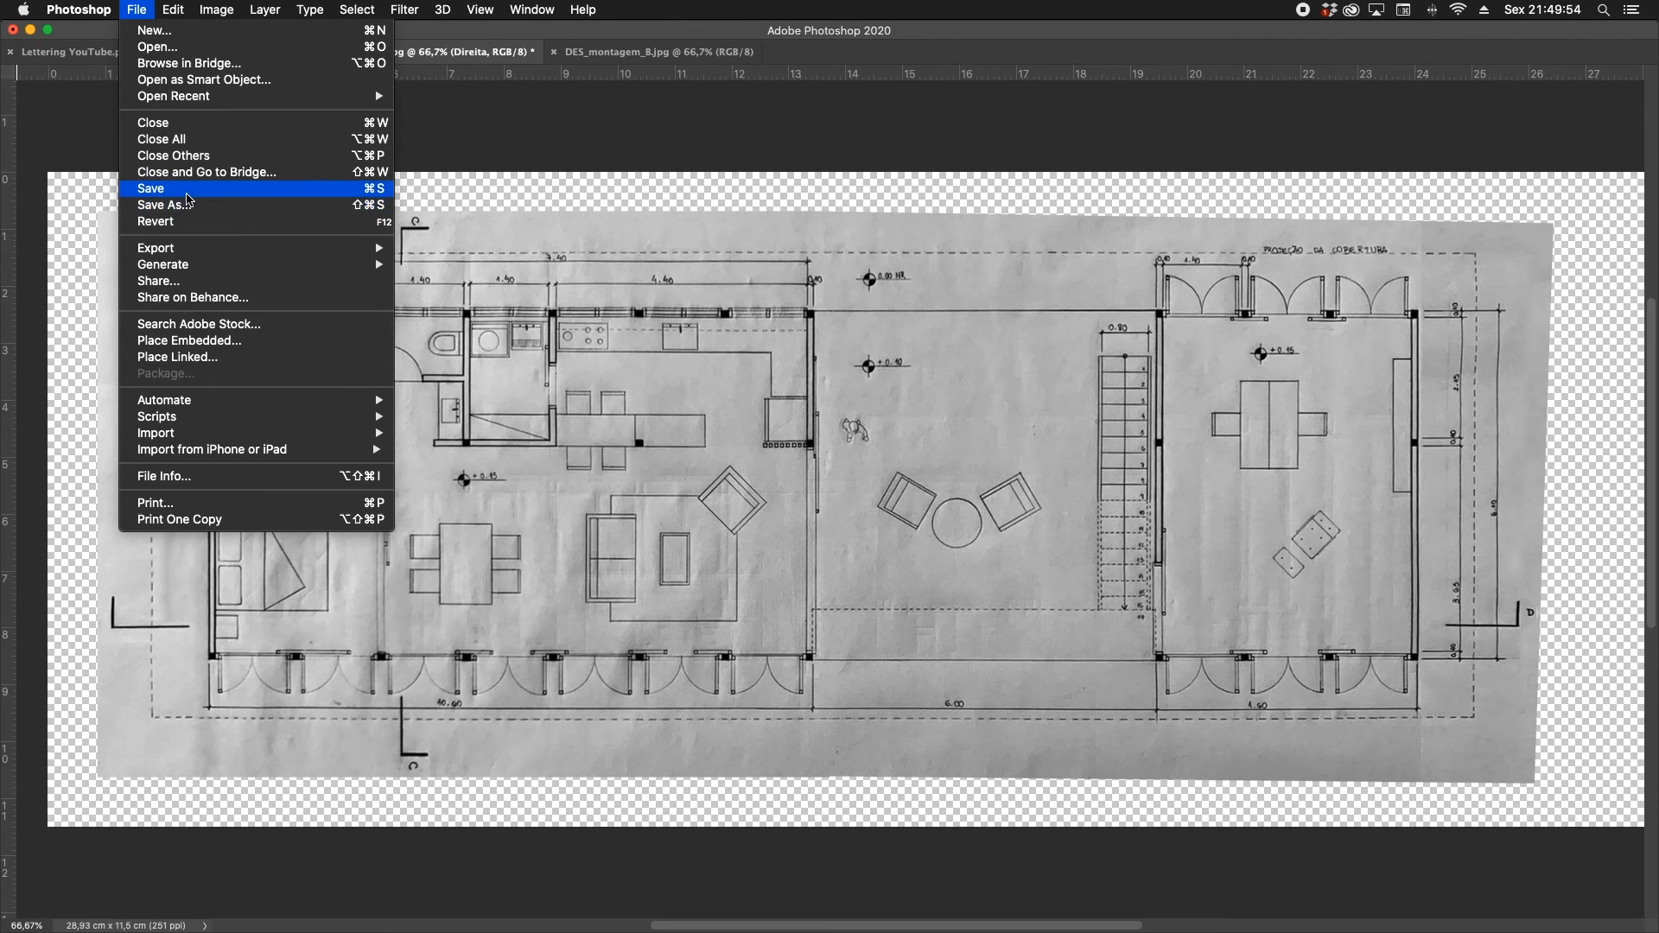
{"action": "left_click", "coordinate": [213, 207]}
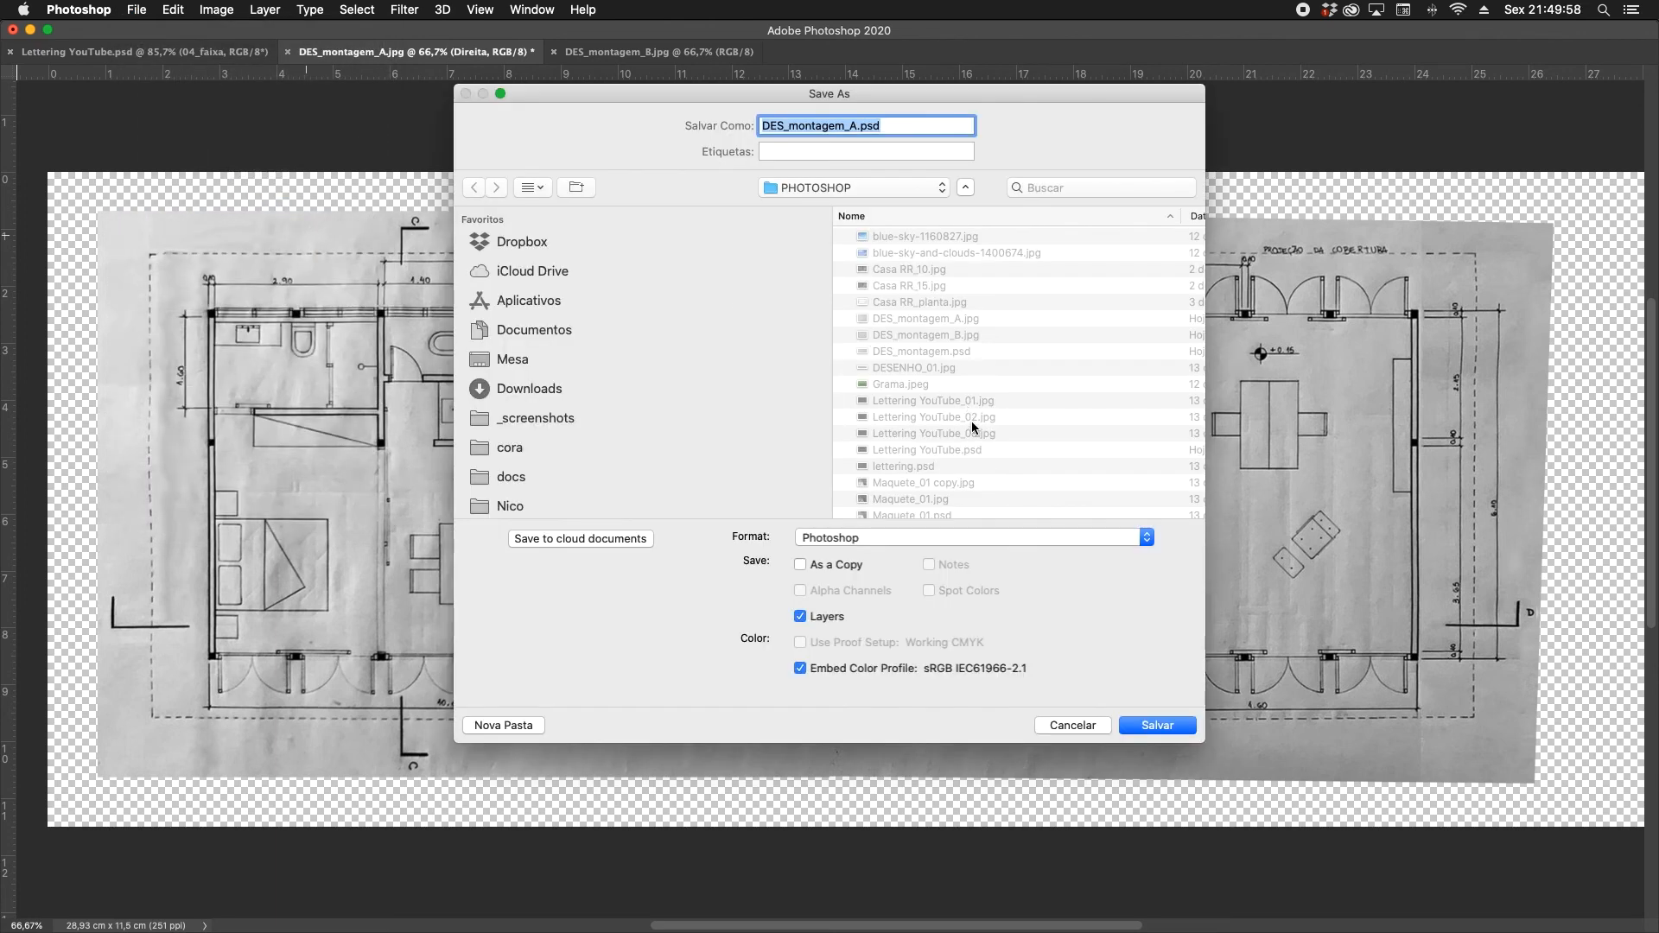
{"action": "left_click", "coordinate": [957, 352]}
{"action": "key", "text": "Return"}
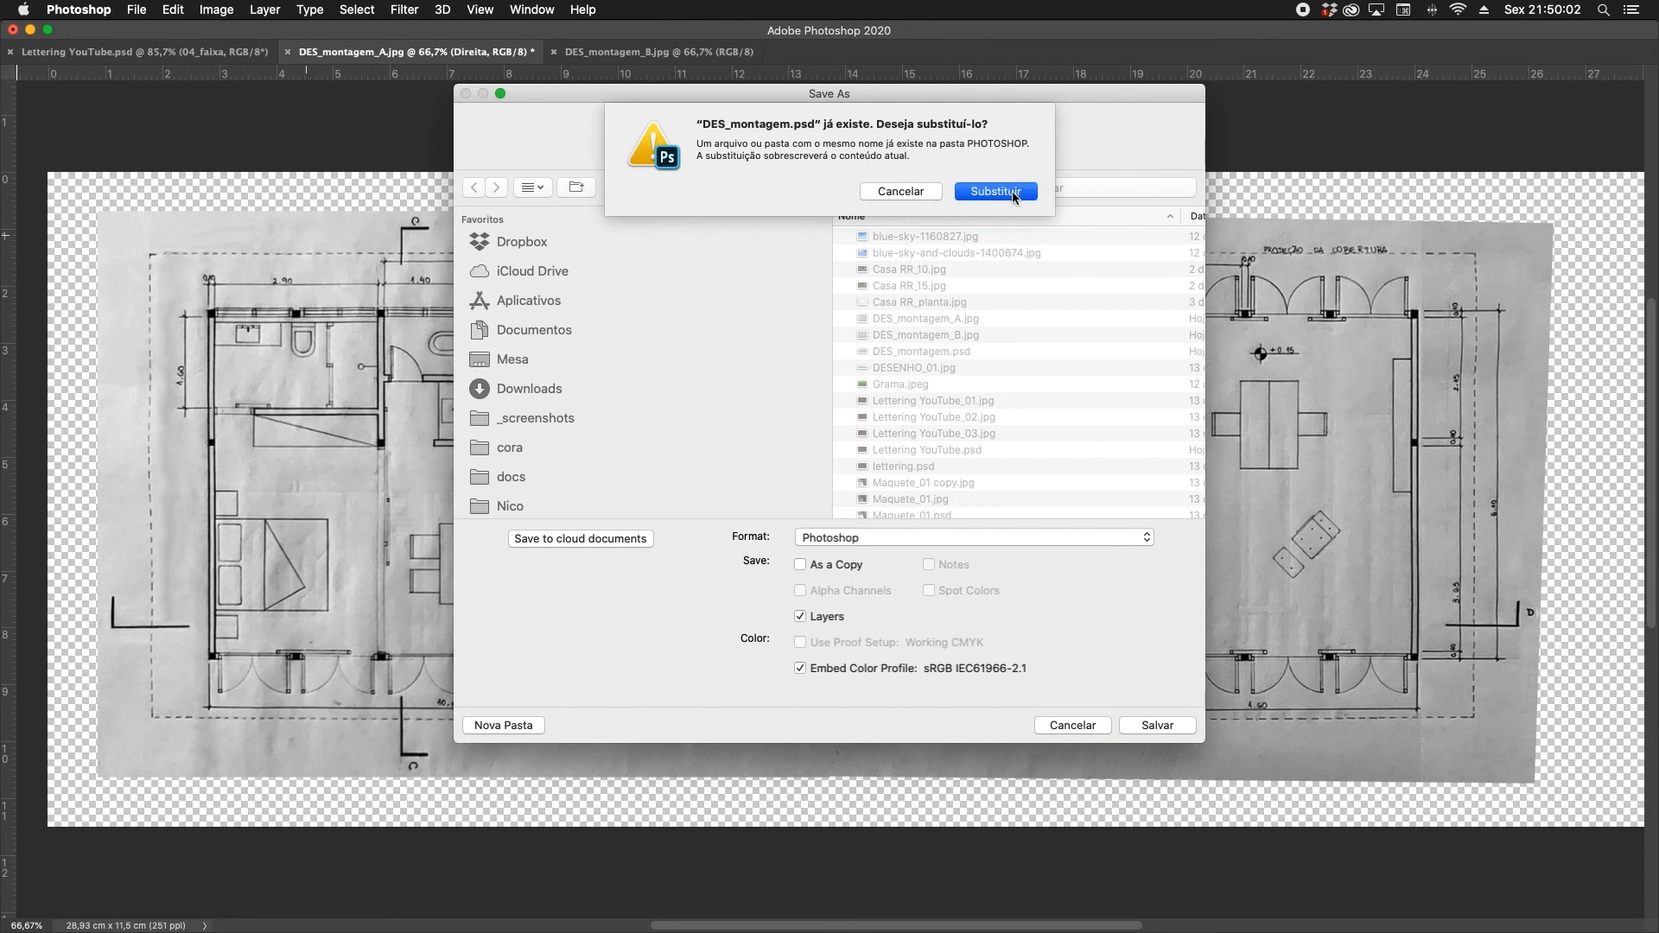
{"action": "left_click", "coordinate": [1014, 195]}
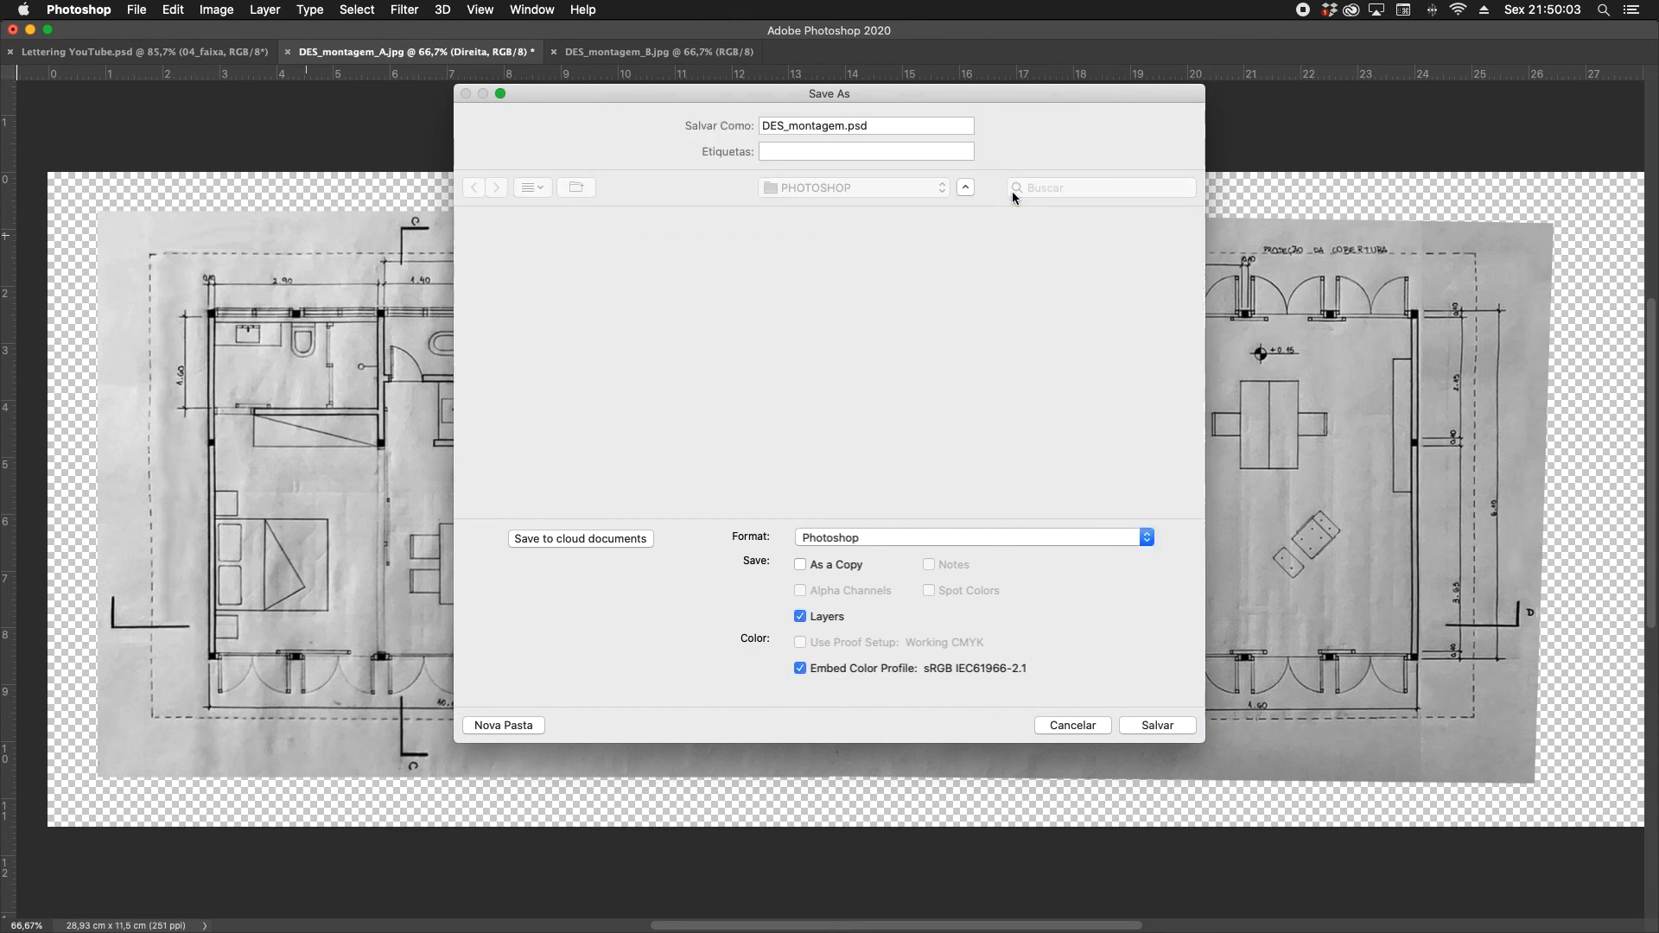
{"action": "key", "text": "Return"}
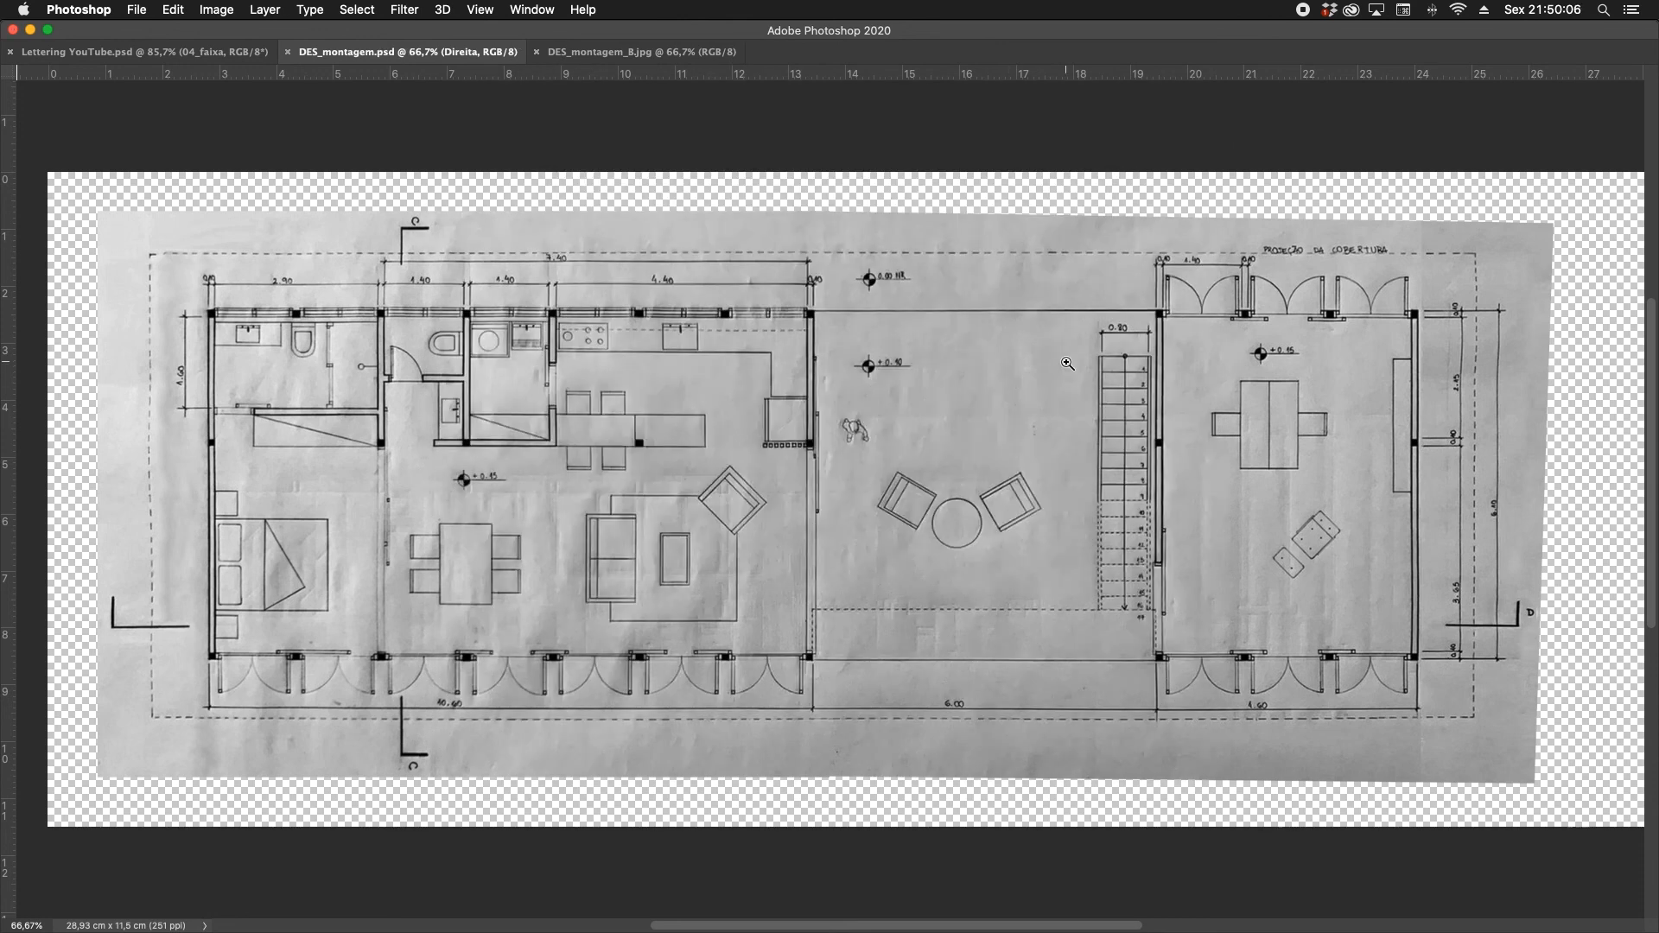
Crop the canvas close to the scanned sheet on all four sides, to about 25.47 × 9.86 cm.
{"action": "key", "text": "c"}
{"action": "left_click_drag", "start_coordinate": [48, 172], "coordinate": [71, 191]}
{"action": "key", "text": "ctrl+r"}
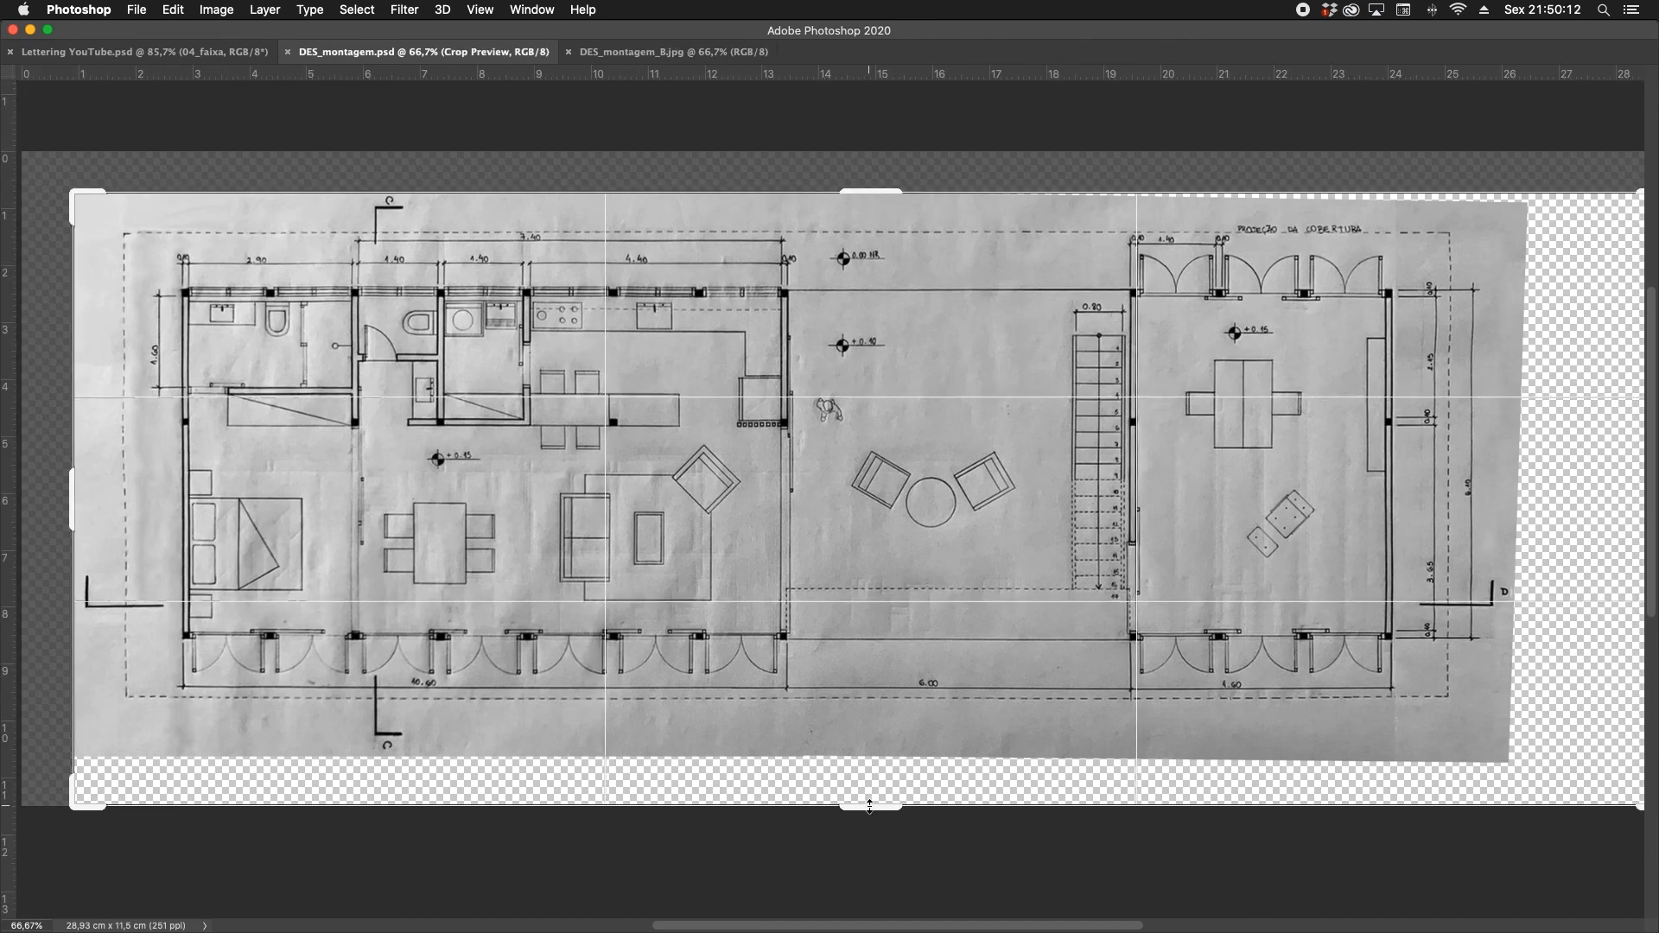
{"action": "left_click_drag", "start_coordinate": [869, 807], "coordinate": [872, 762]}
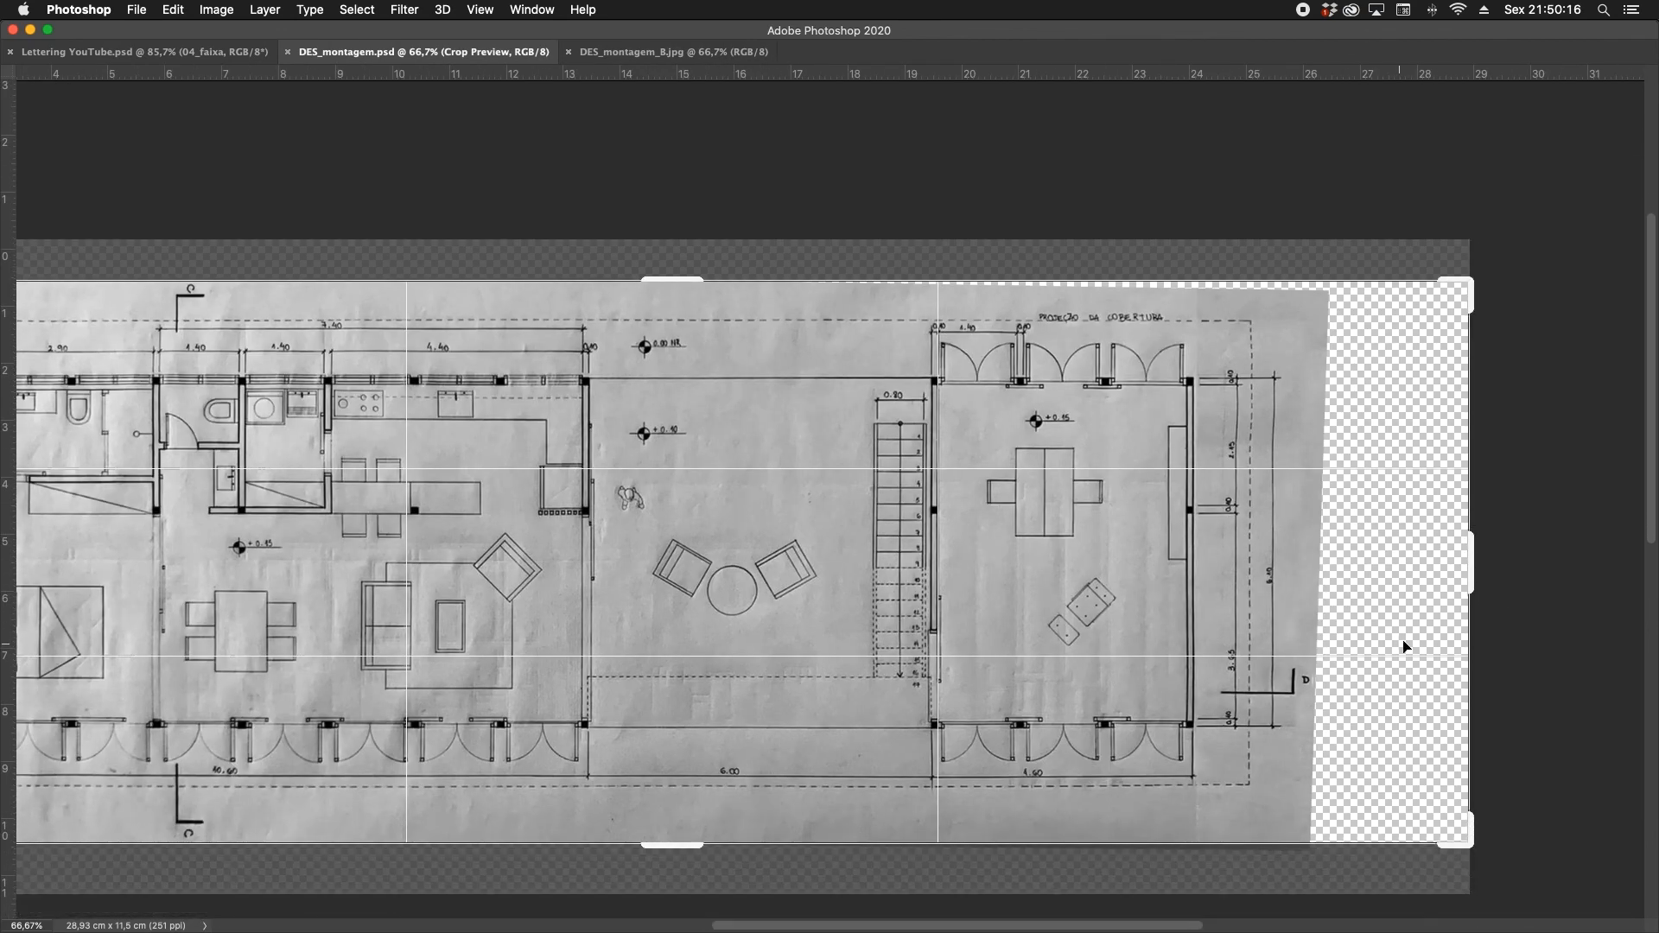
{"action": "scroll", "coordinate": [1468, 581], "scroll_direction": "down", "scroll_amount": 1}
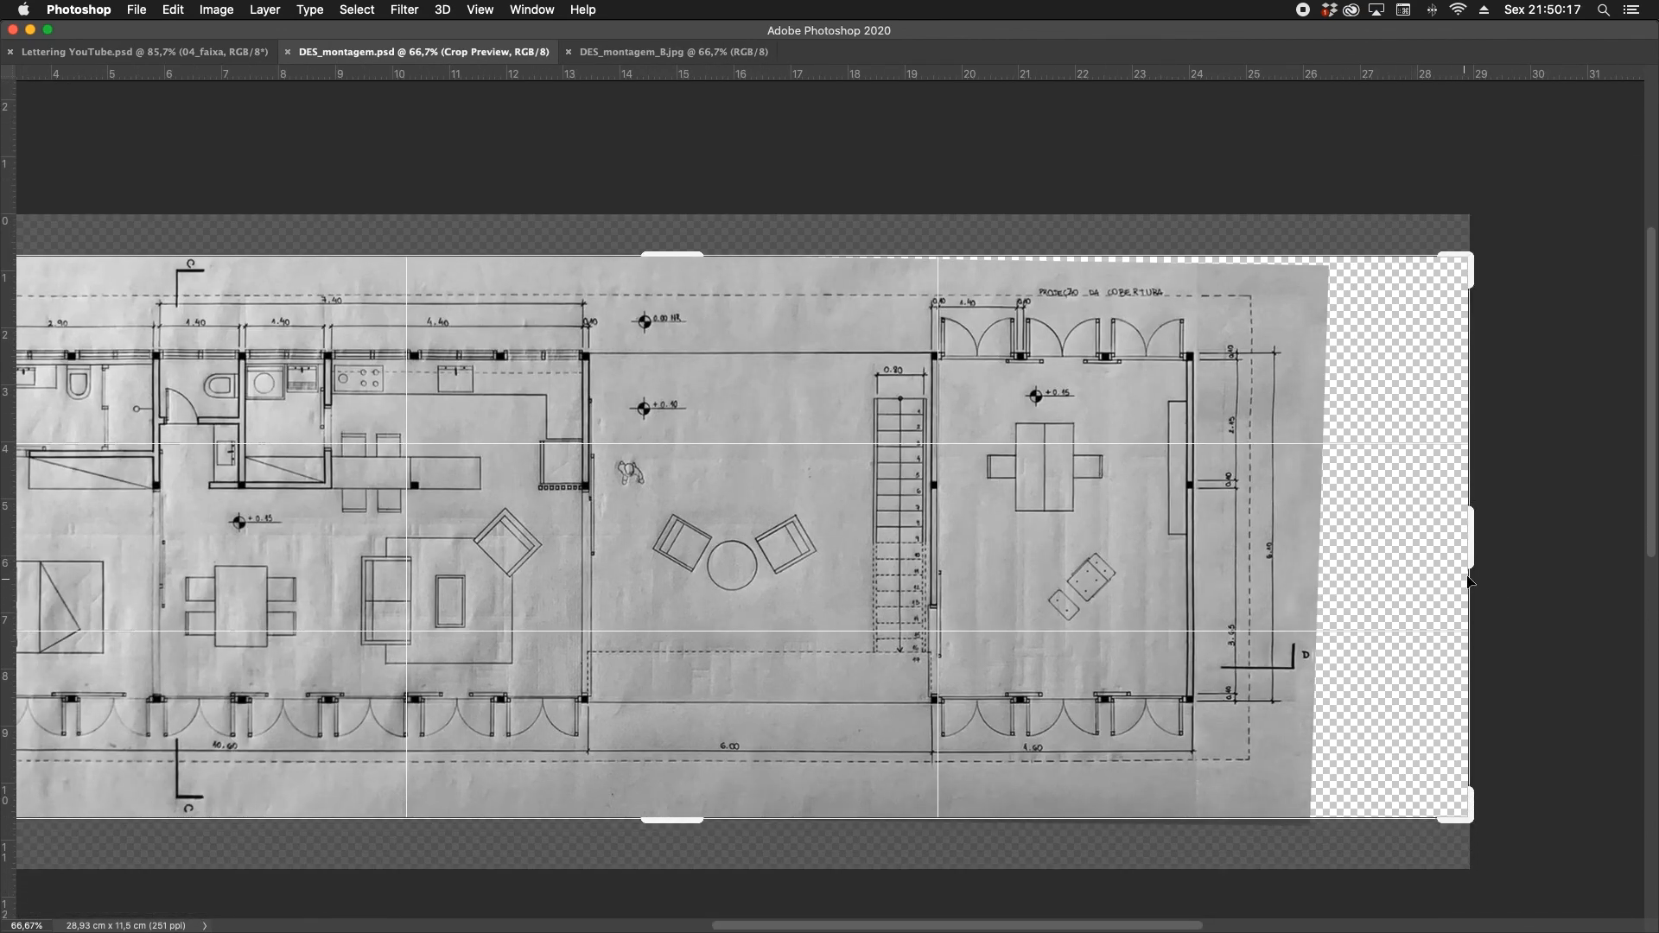
{"action": "left_click_drag", "start_coordinate": [1470, 552], "coordinate": [1395, 561]}
{"action": "key", "text": "Return"}
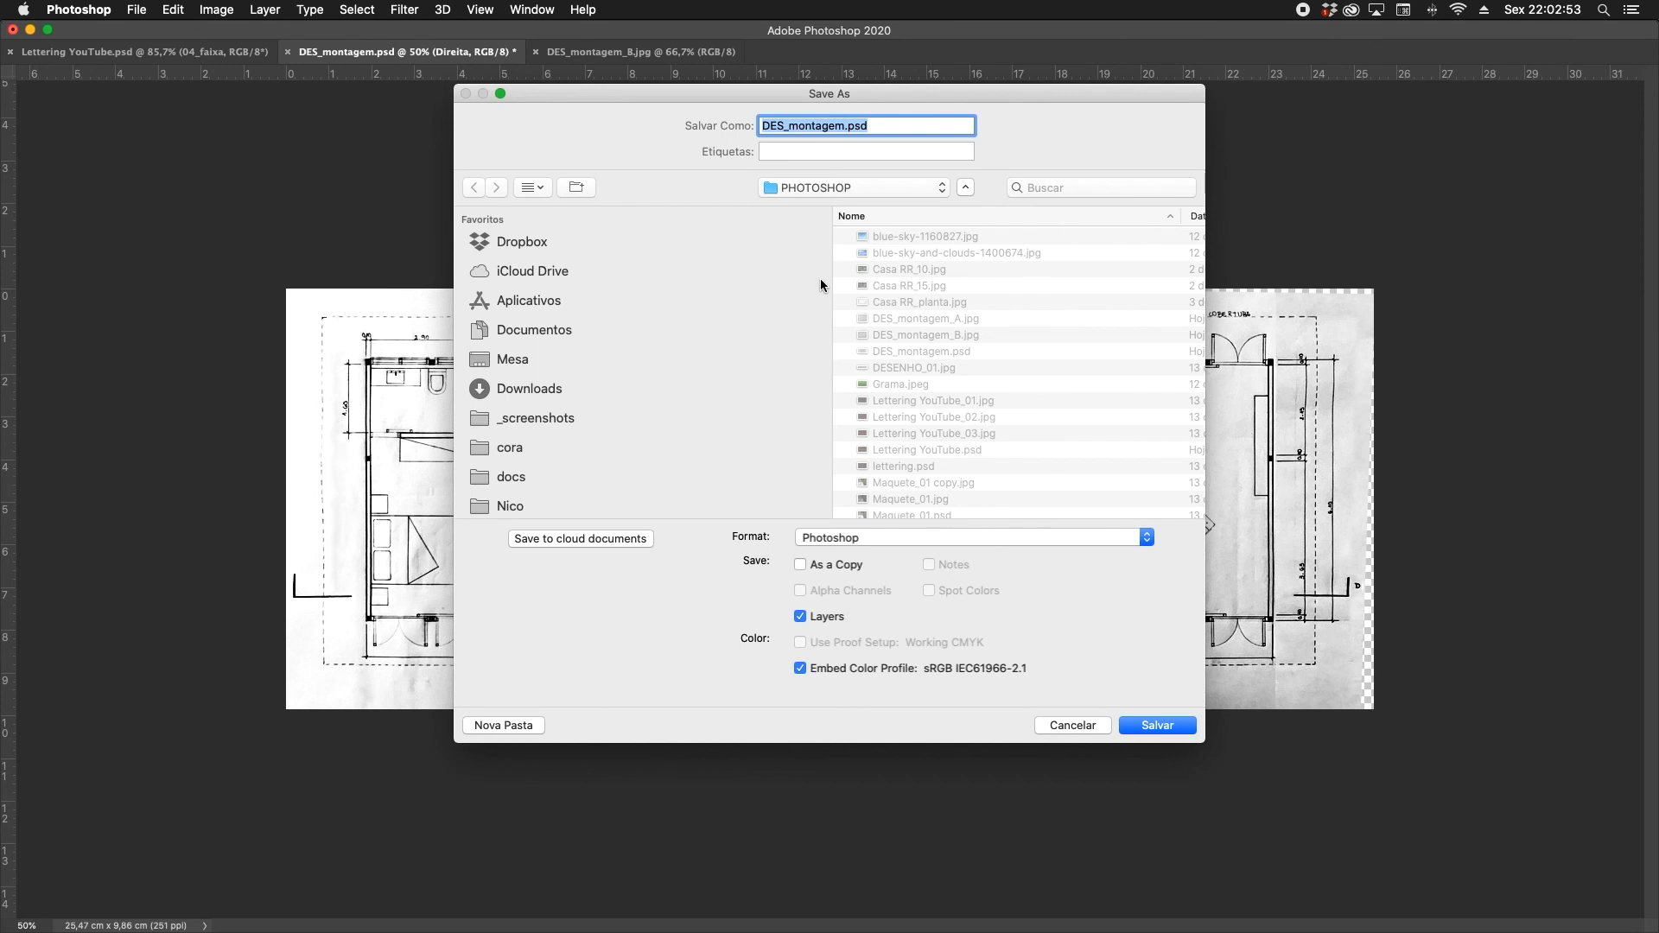
Save a JPEG copy as DES_montagem.jpg in the PHOTOSHOP folder with quality 11 and the Progressive format option.
{"action": "key", "text": "Right"}
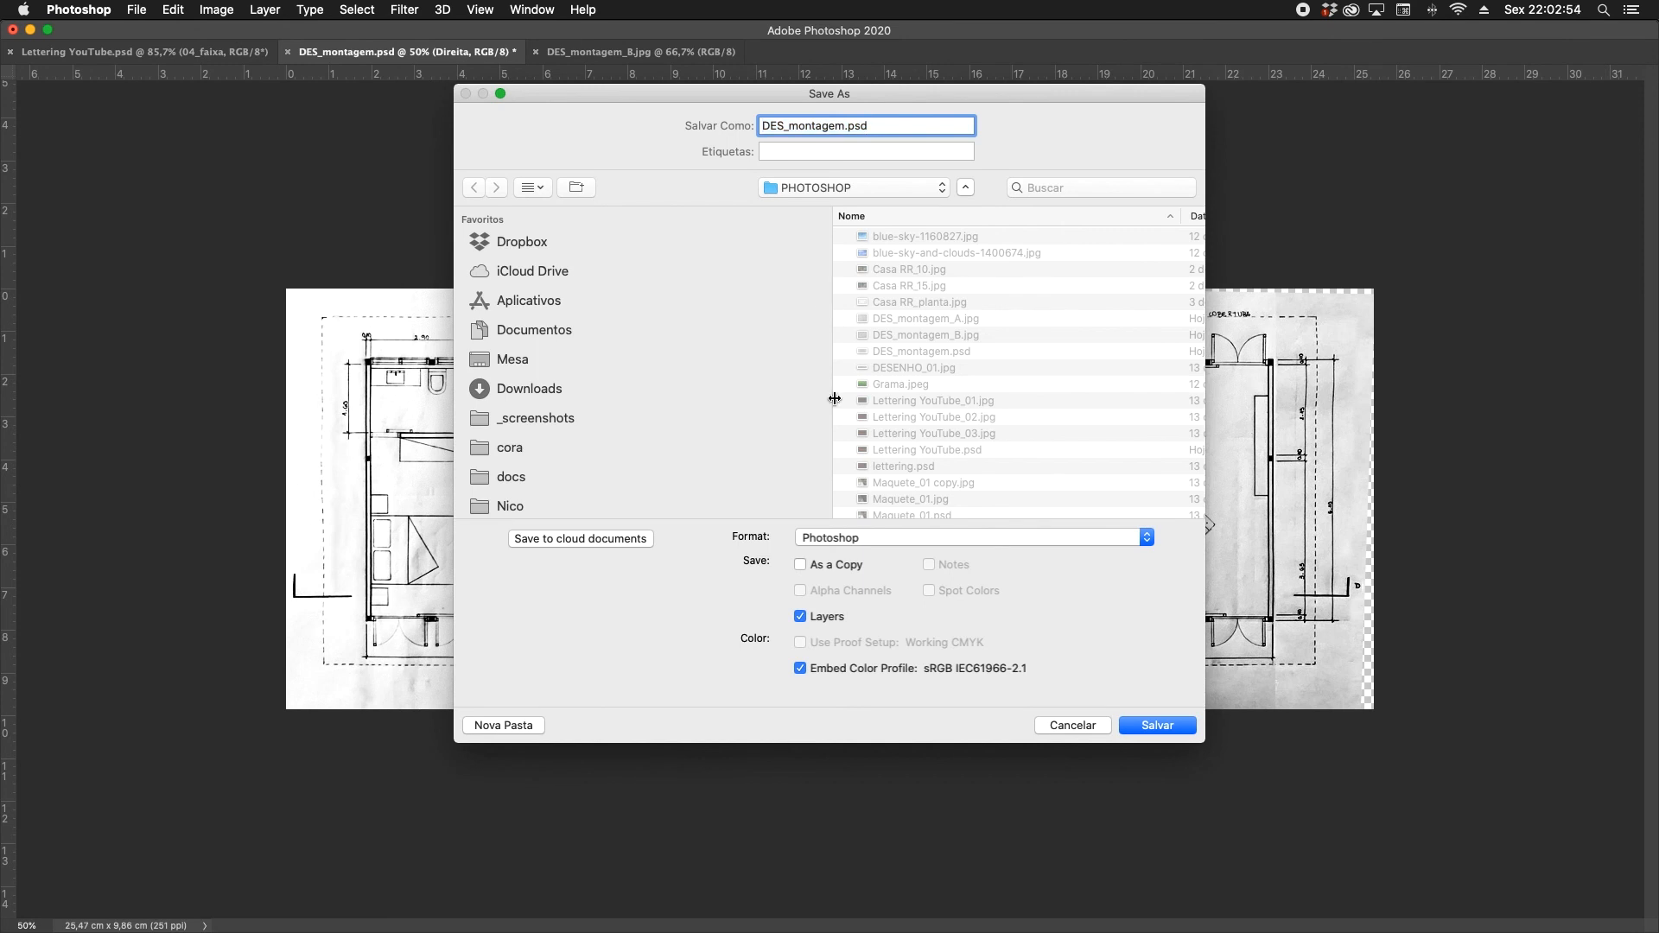
{"action": "left_click", "coordinate": [856, 549]}
{"action": "left_click", "coordinate": [835, 657]}
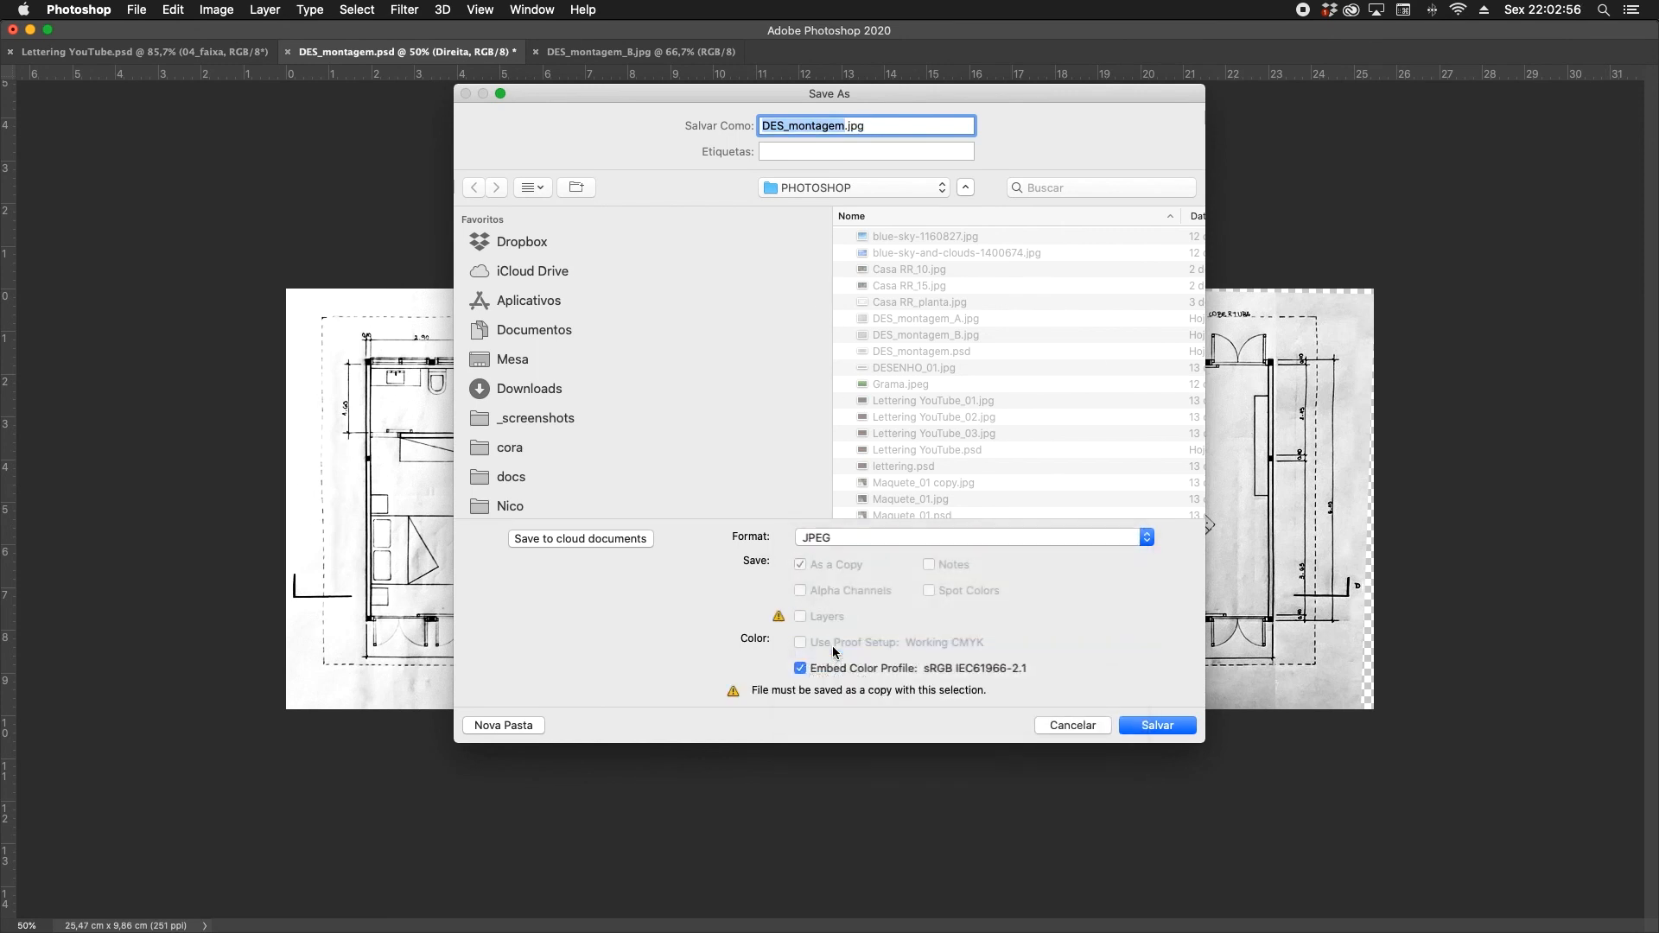
{"action": "key", "text": "Return"}
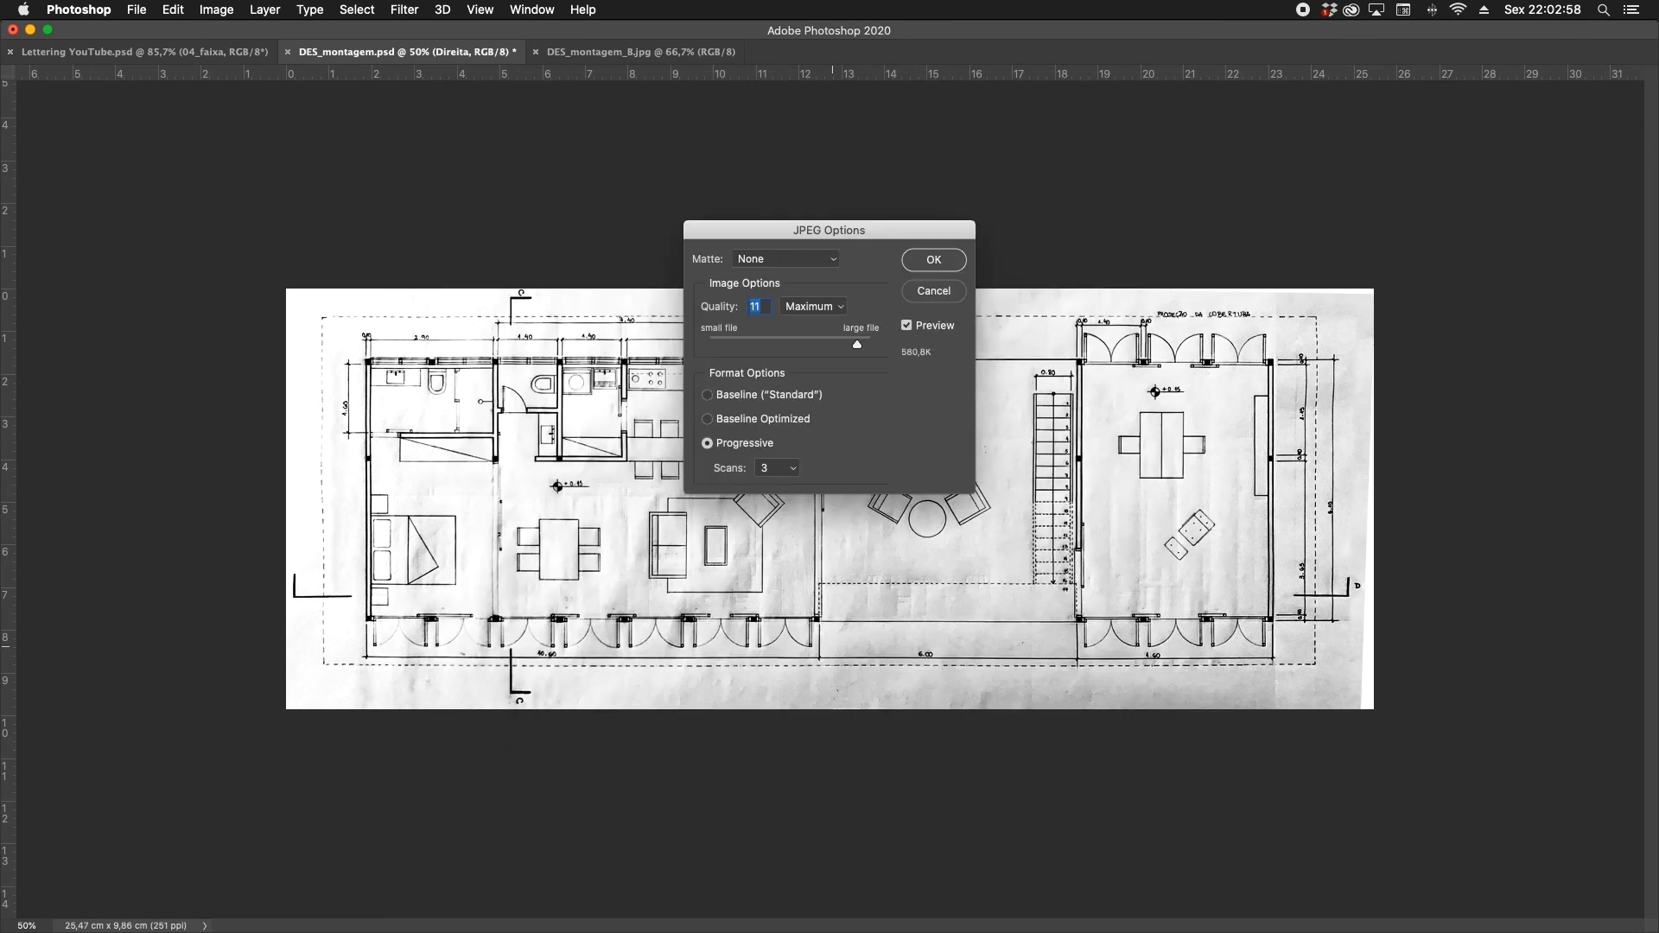
{"action": "key", "text": "Return"}
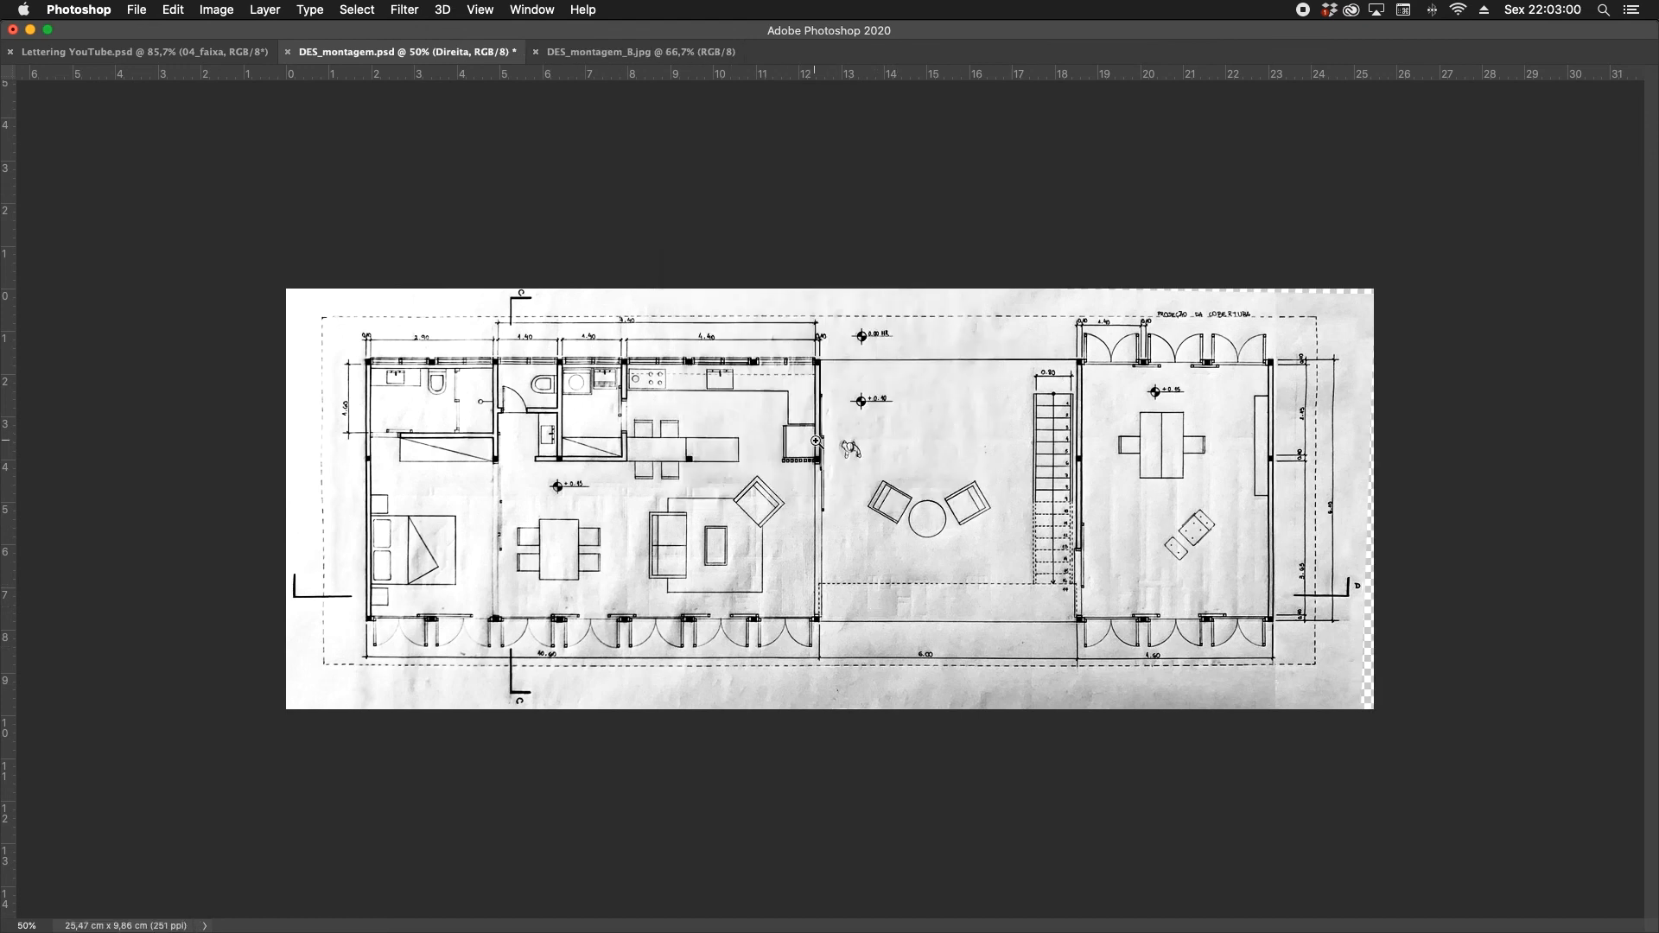